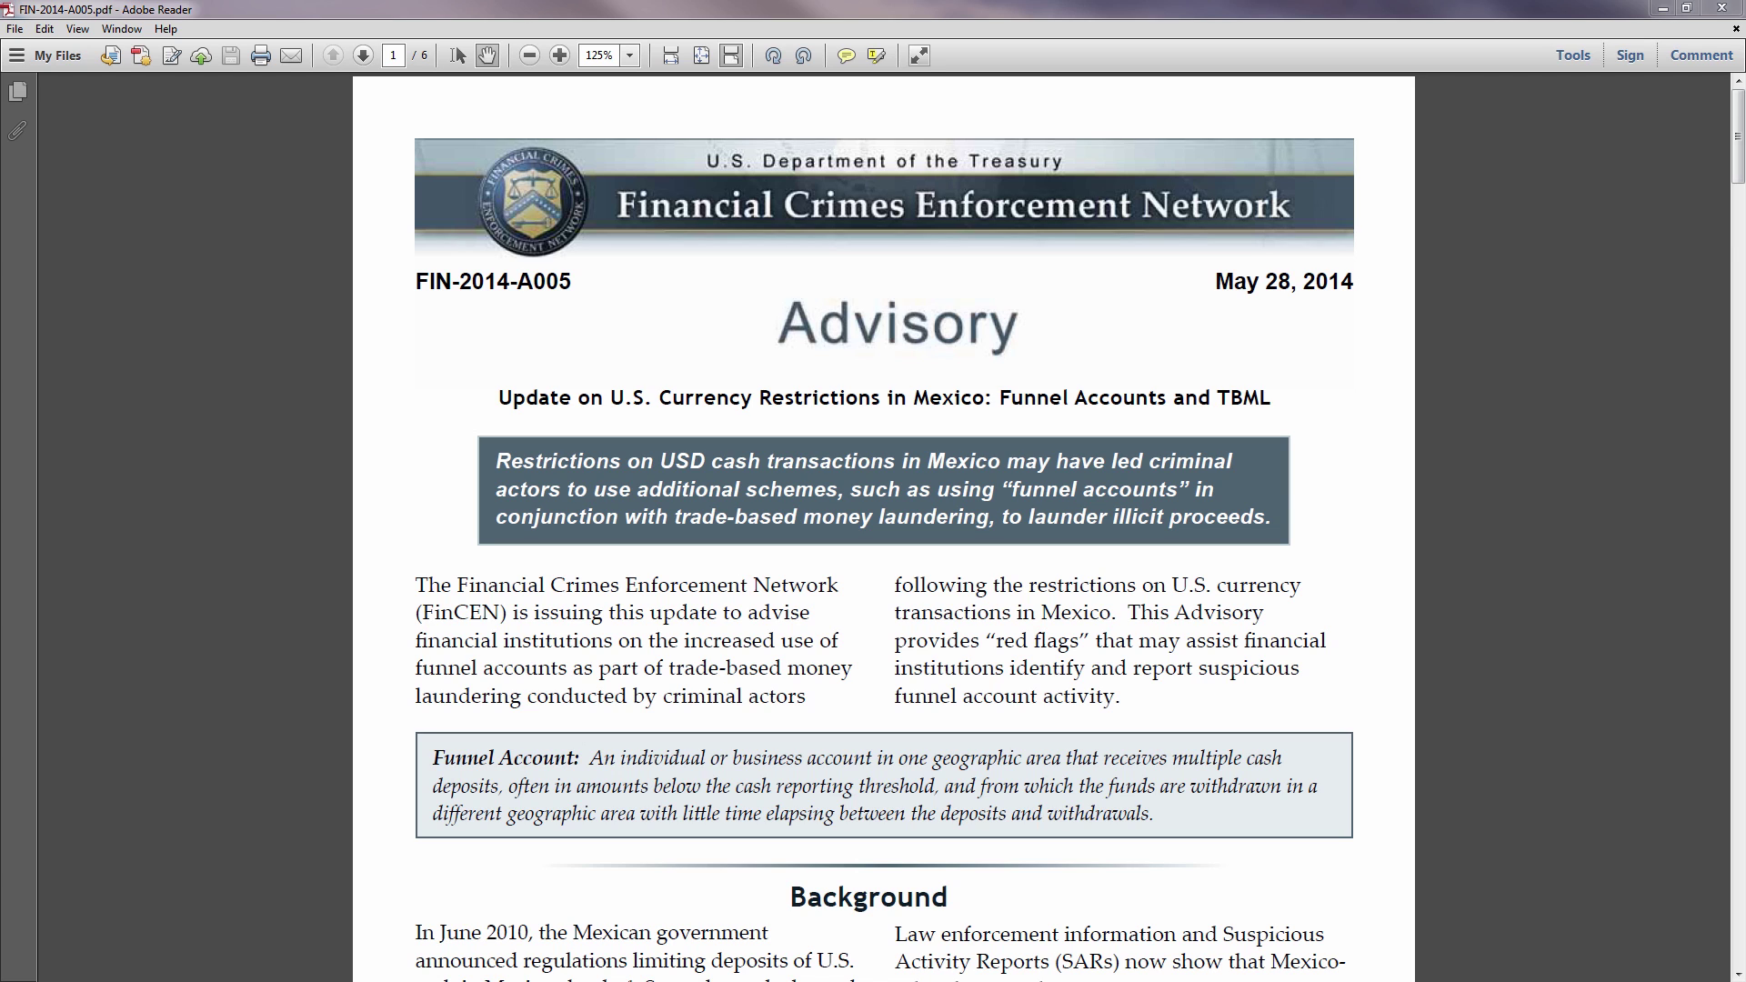
# Switch from the FinCEN advisory PDF to the FUNNEL_DATA table in SAS Enterprise Guide
pyautogui.hotkey('alt', 'Tab')
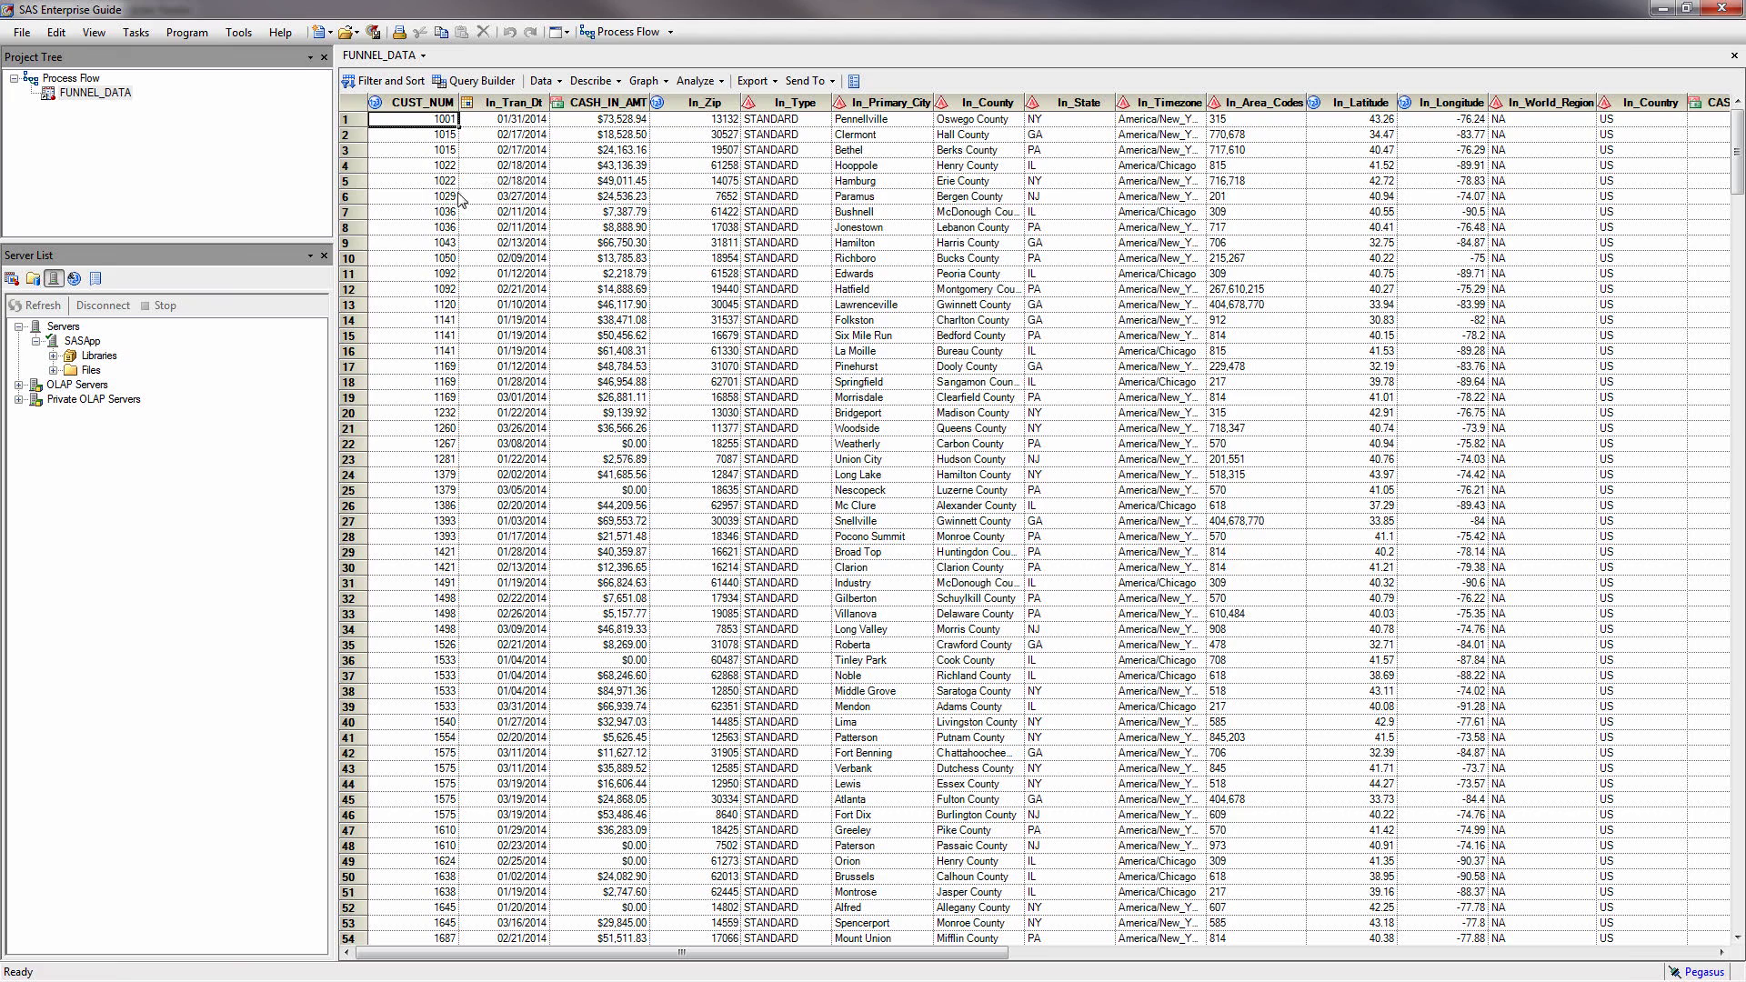
pyautogui.moveTo(415, 182); pyautogui.dragTo(409, 368)
pyautogui.click(853, 81)
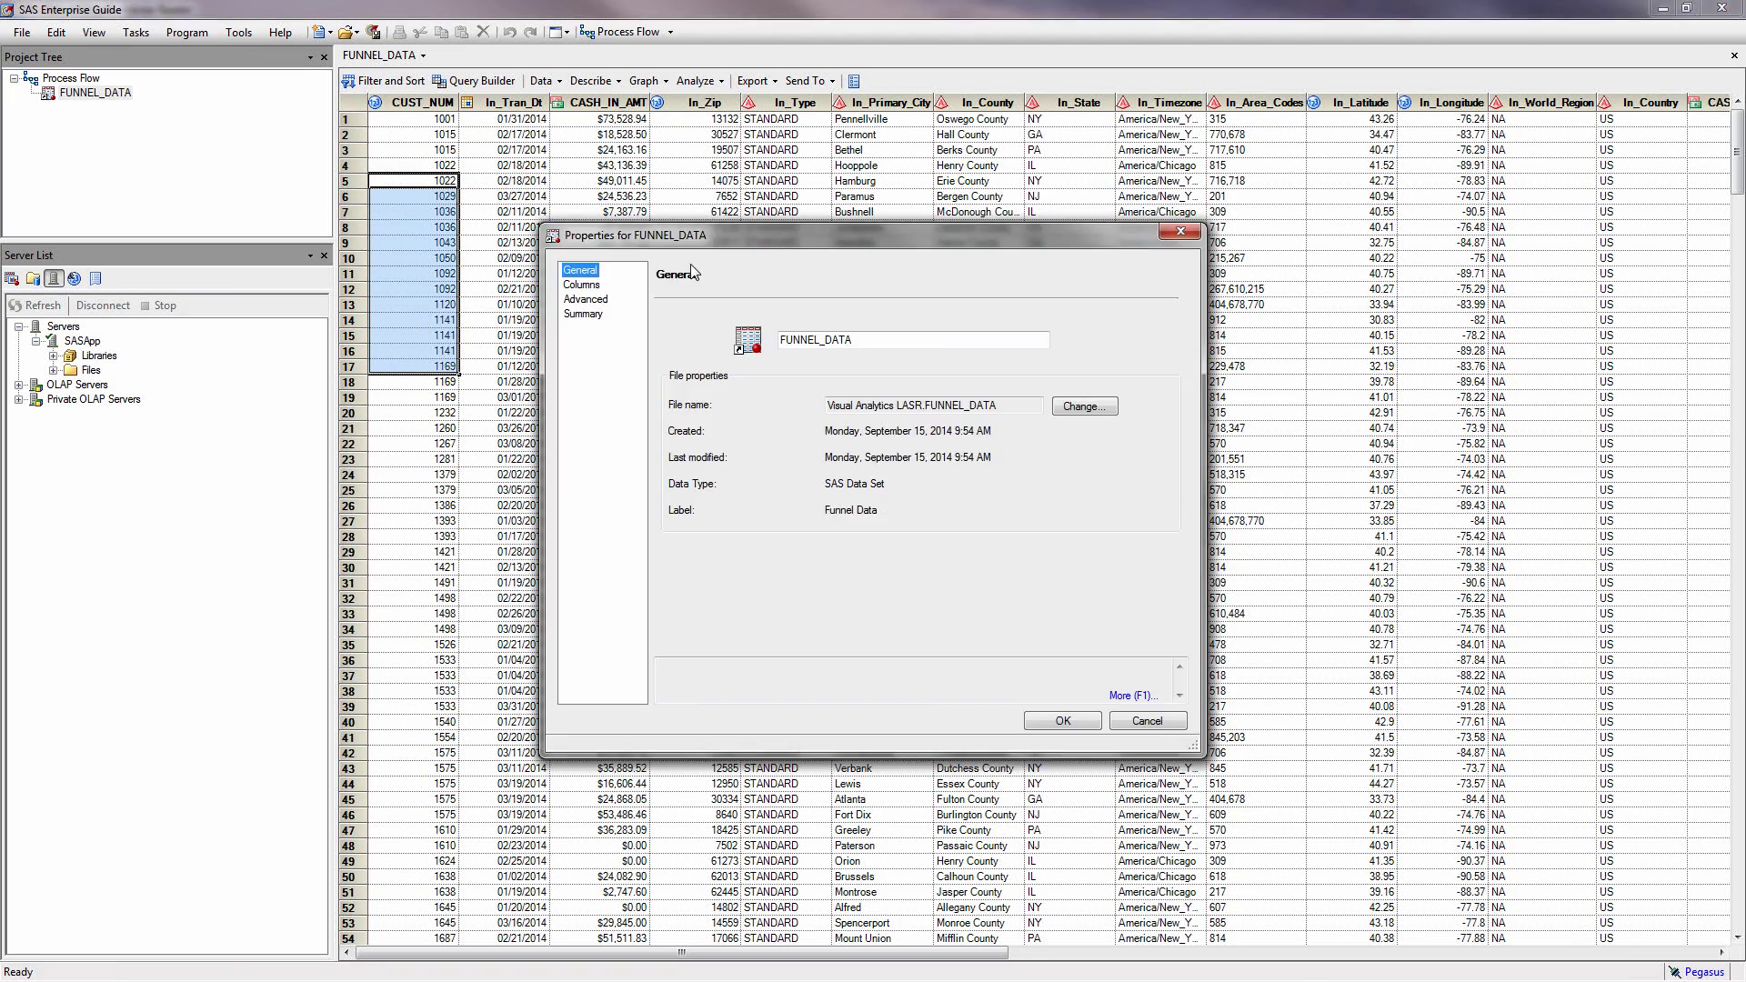
pyautogui.click(586, 285)
pyautogui.moveTo(712, 236); pyautogui.dragTo(657, 134)
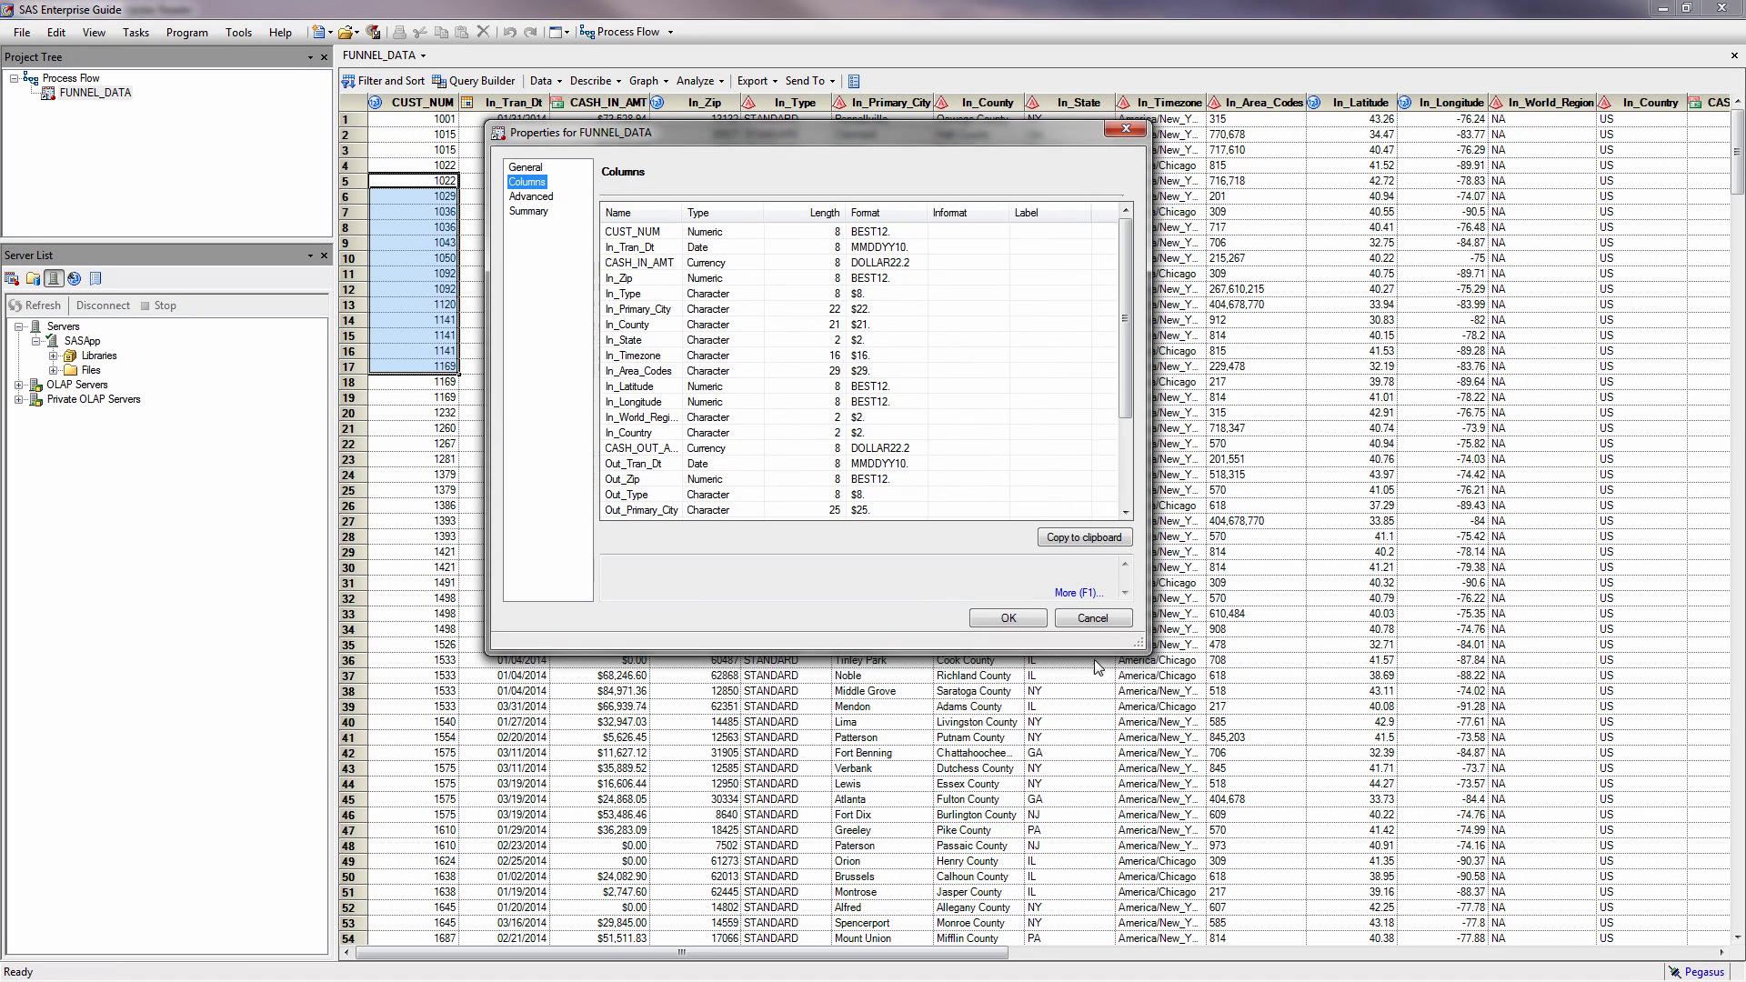
pyautogui.moveTo(1143, 652); pyautogui.dragTo(1278, 865)
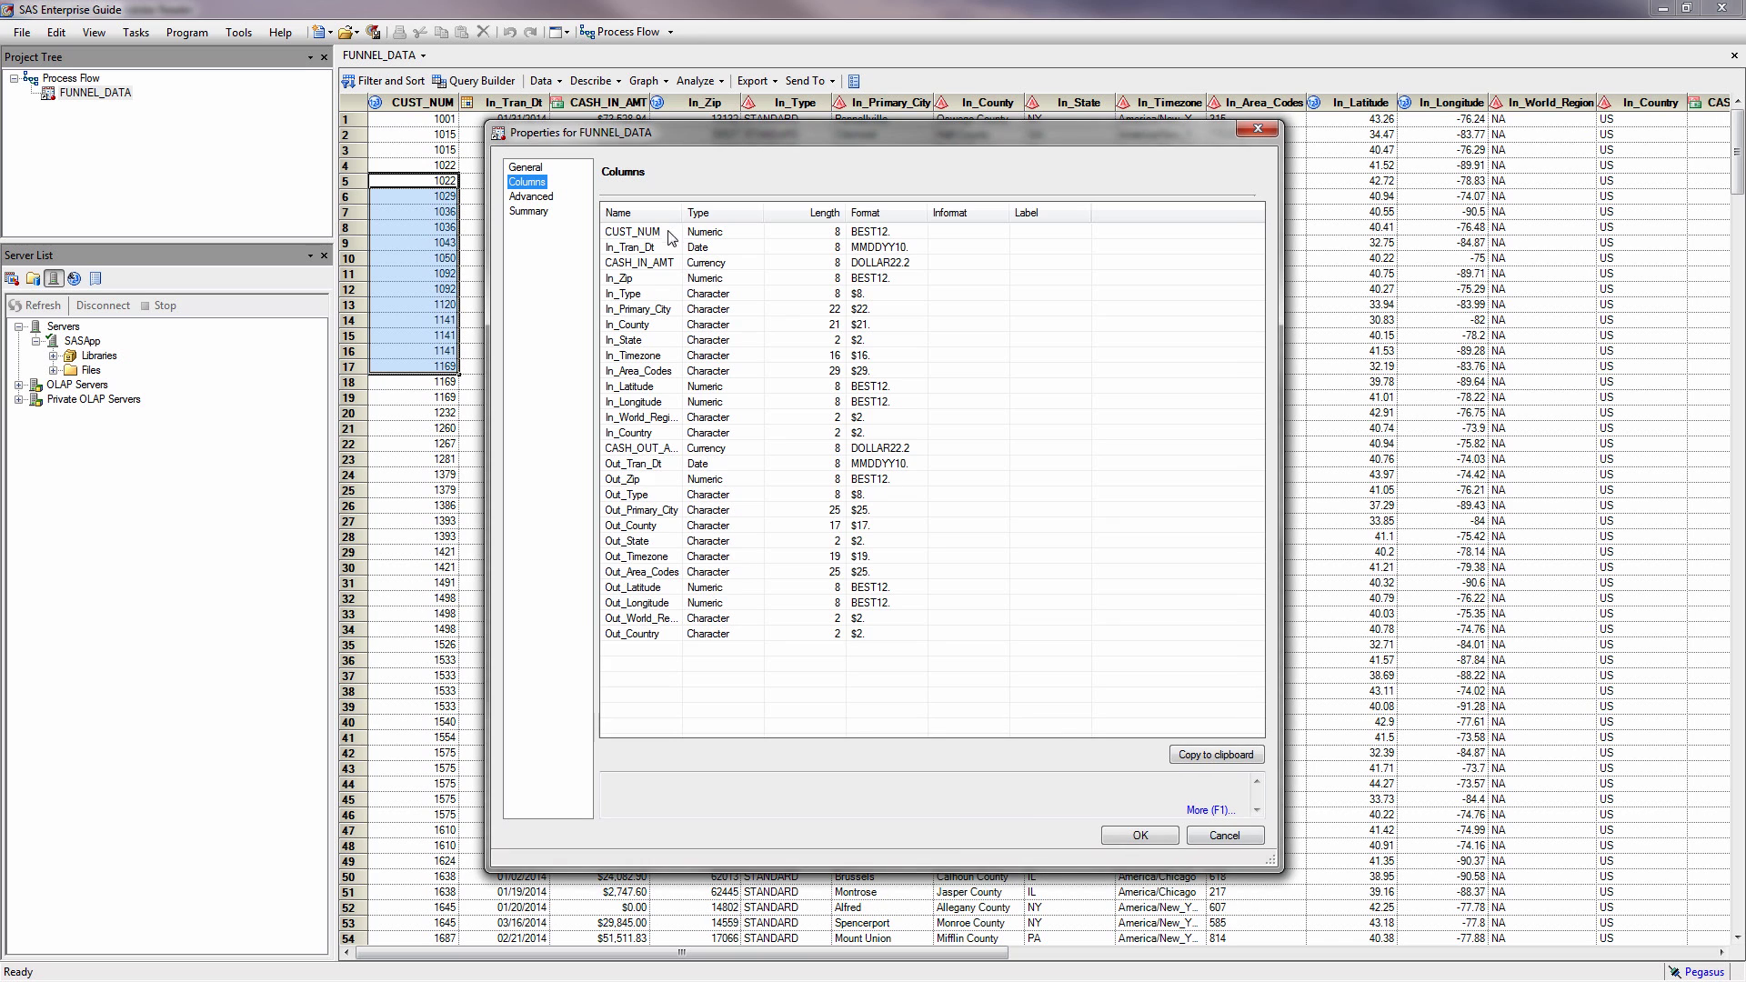
pyautogui.moveTo(684, 212); pyautogui.dragTo(745, 211)
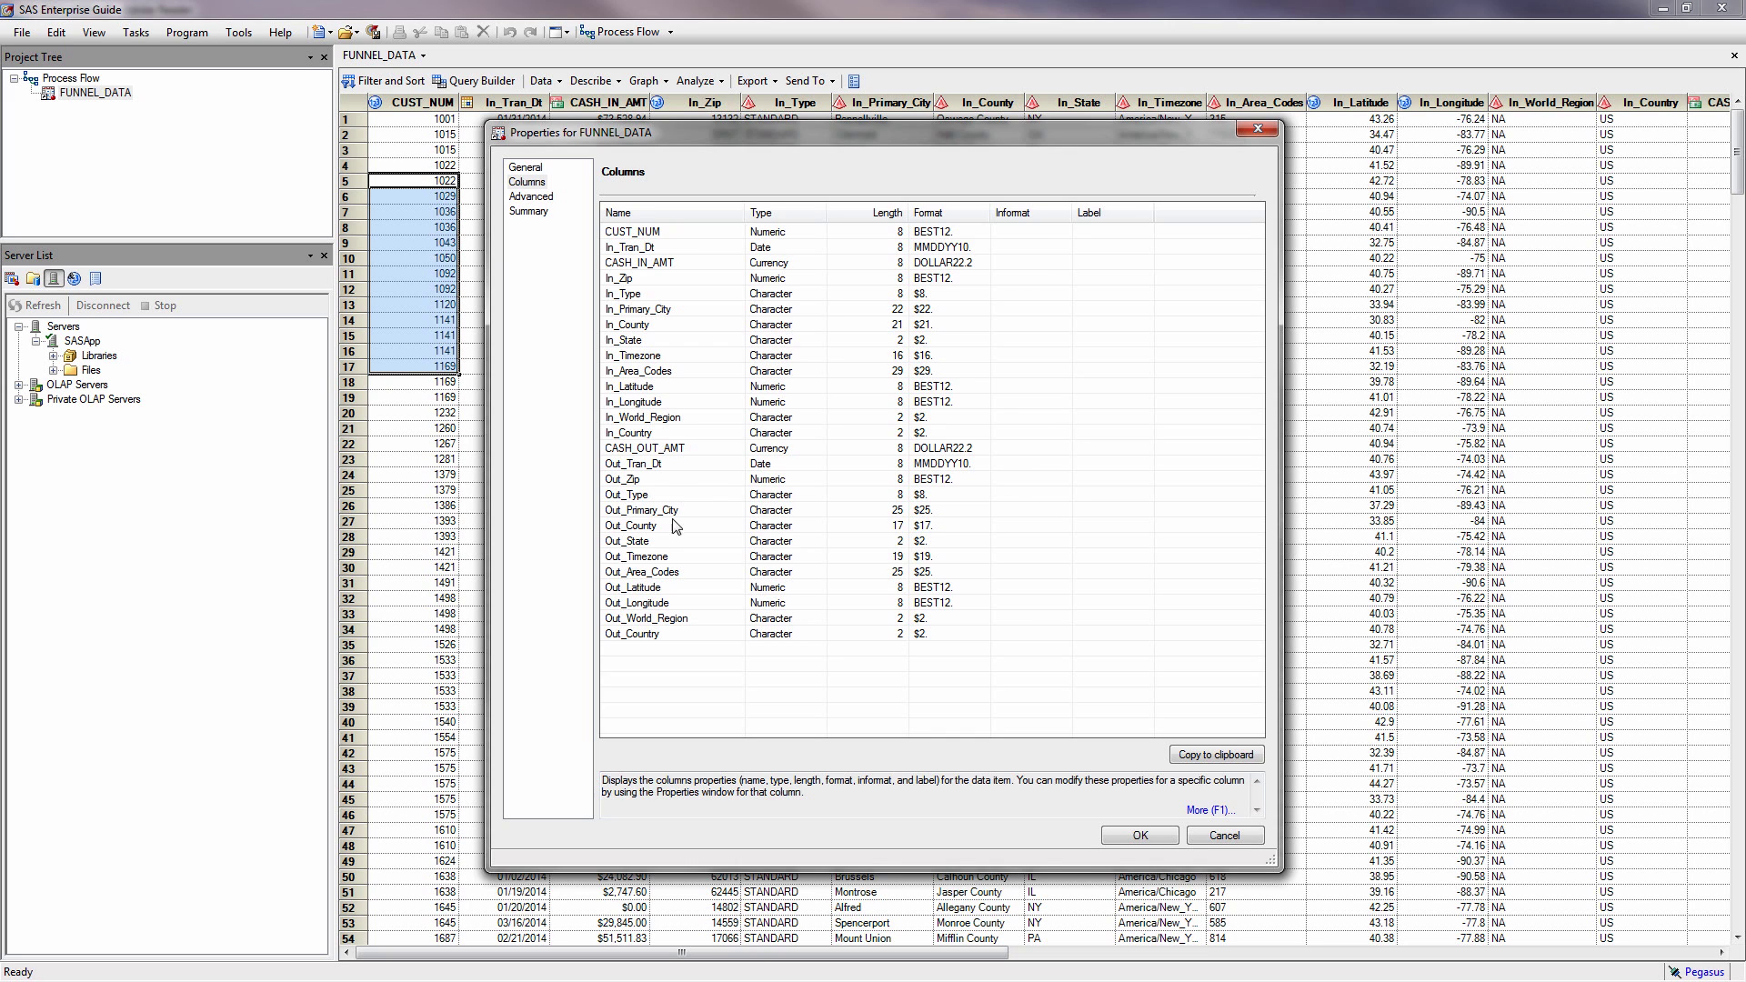
pyautogui.click(635, 344)
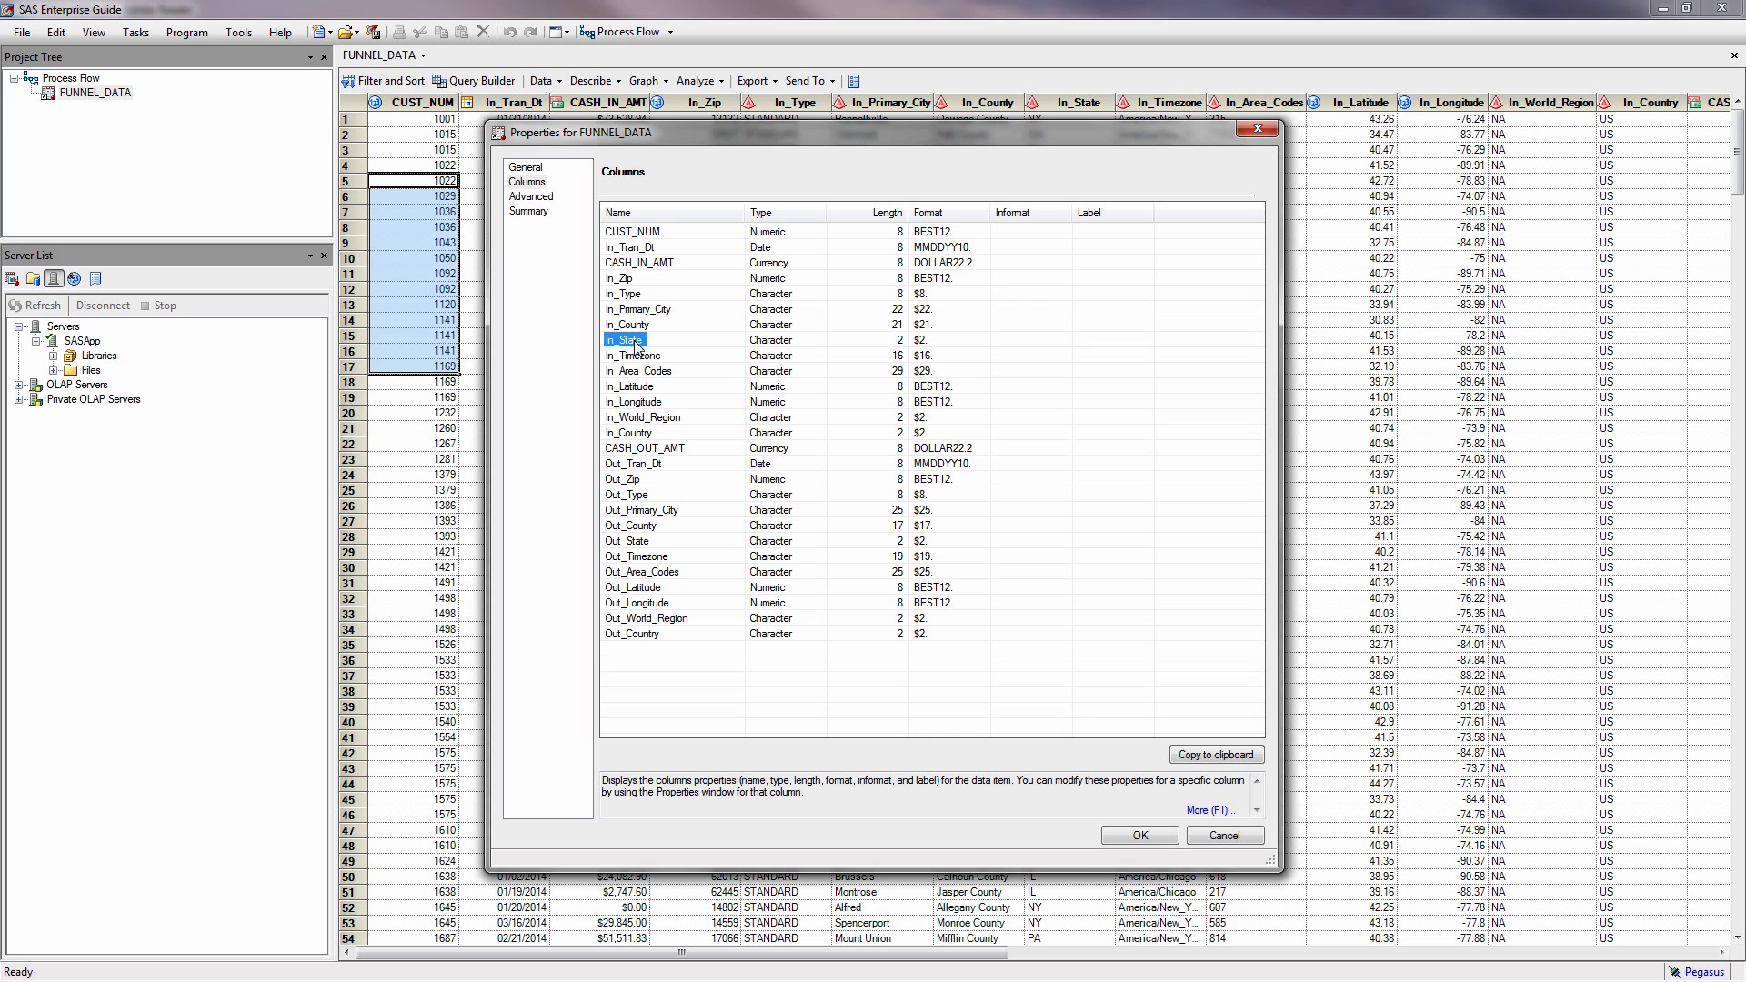
pyautogui.click(627, 282)
pyautogui.click(1225, 836)
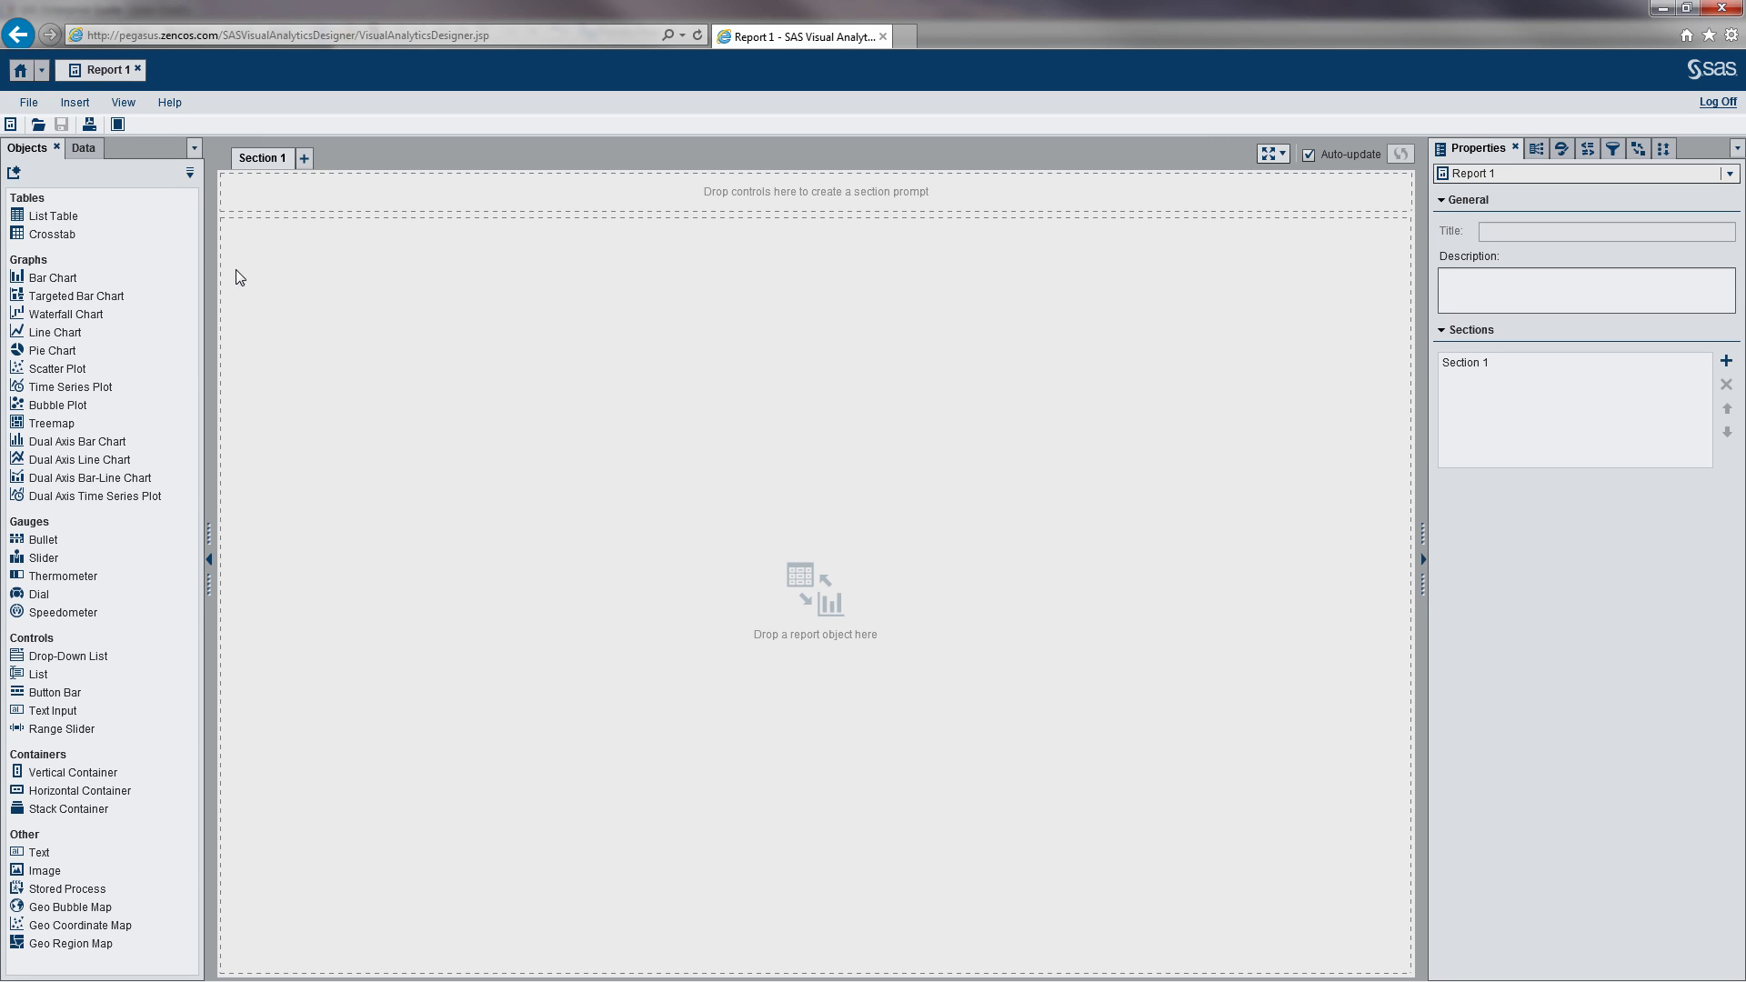
# Add FUNNEL_DATA to the report as its data source from the Data tab
pyautogui.click(90, 149)
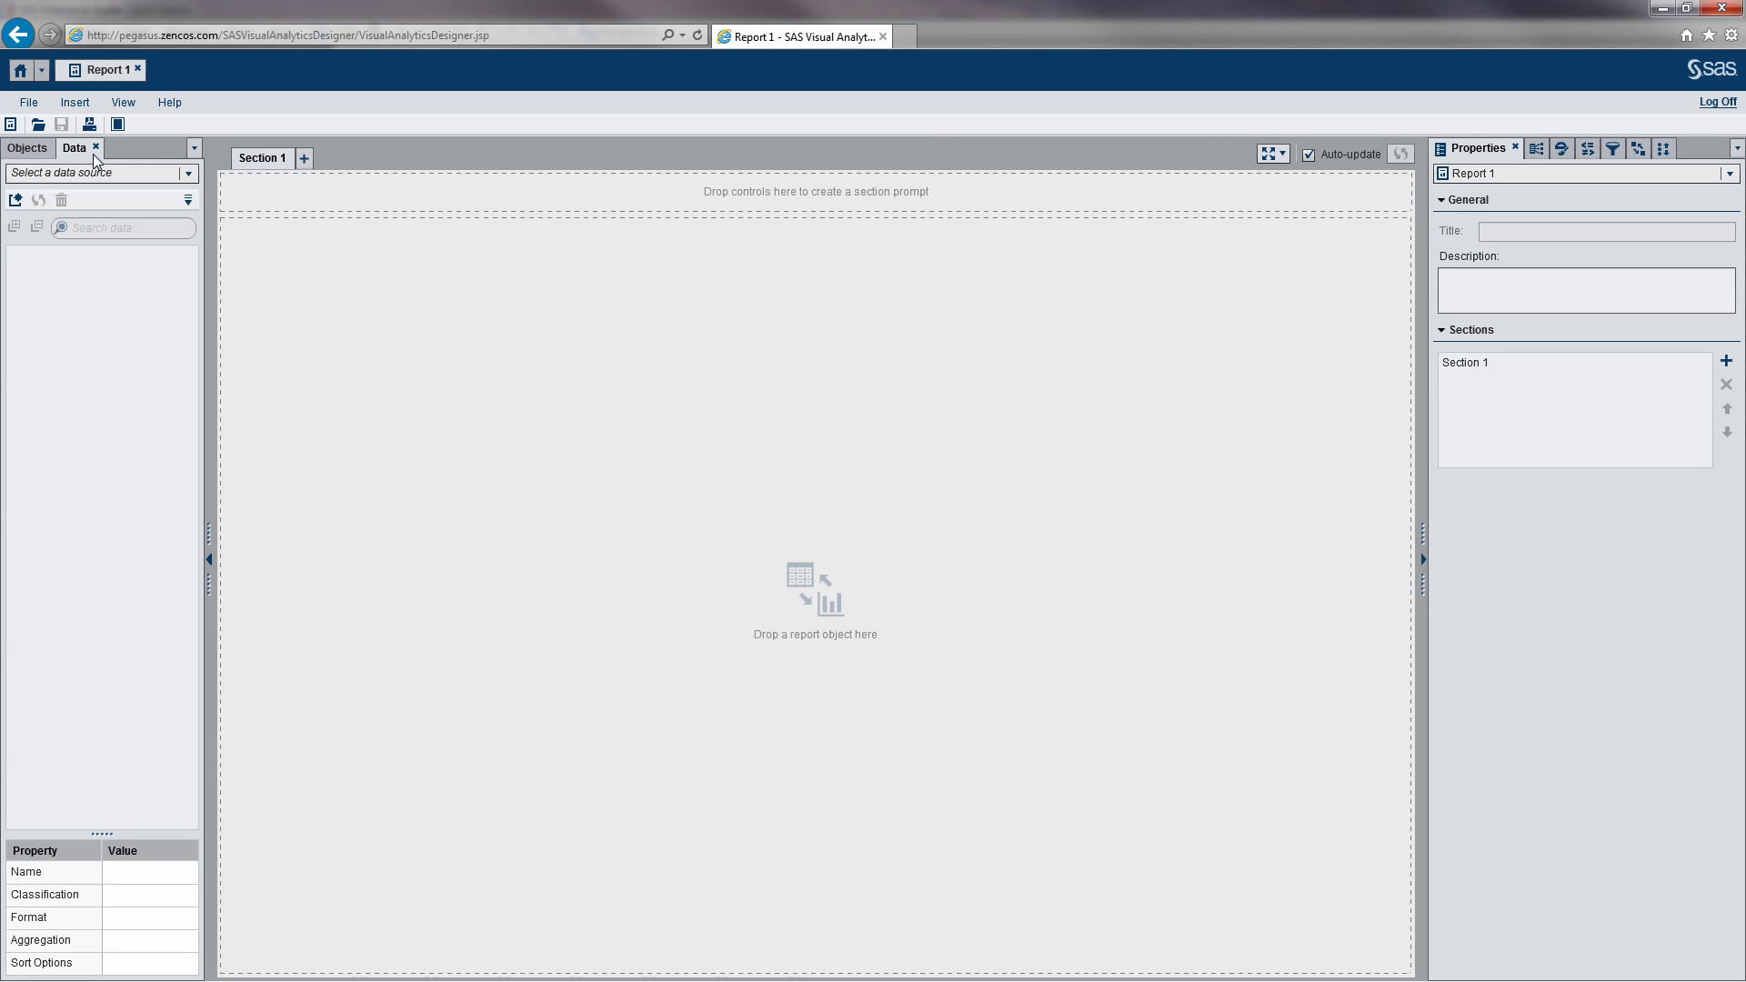
pyautogui.click(150, 173)
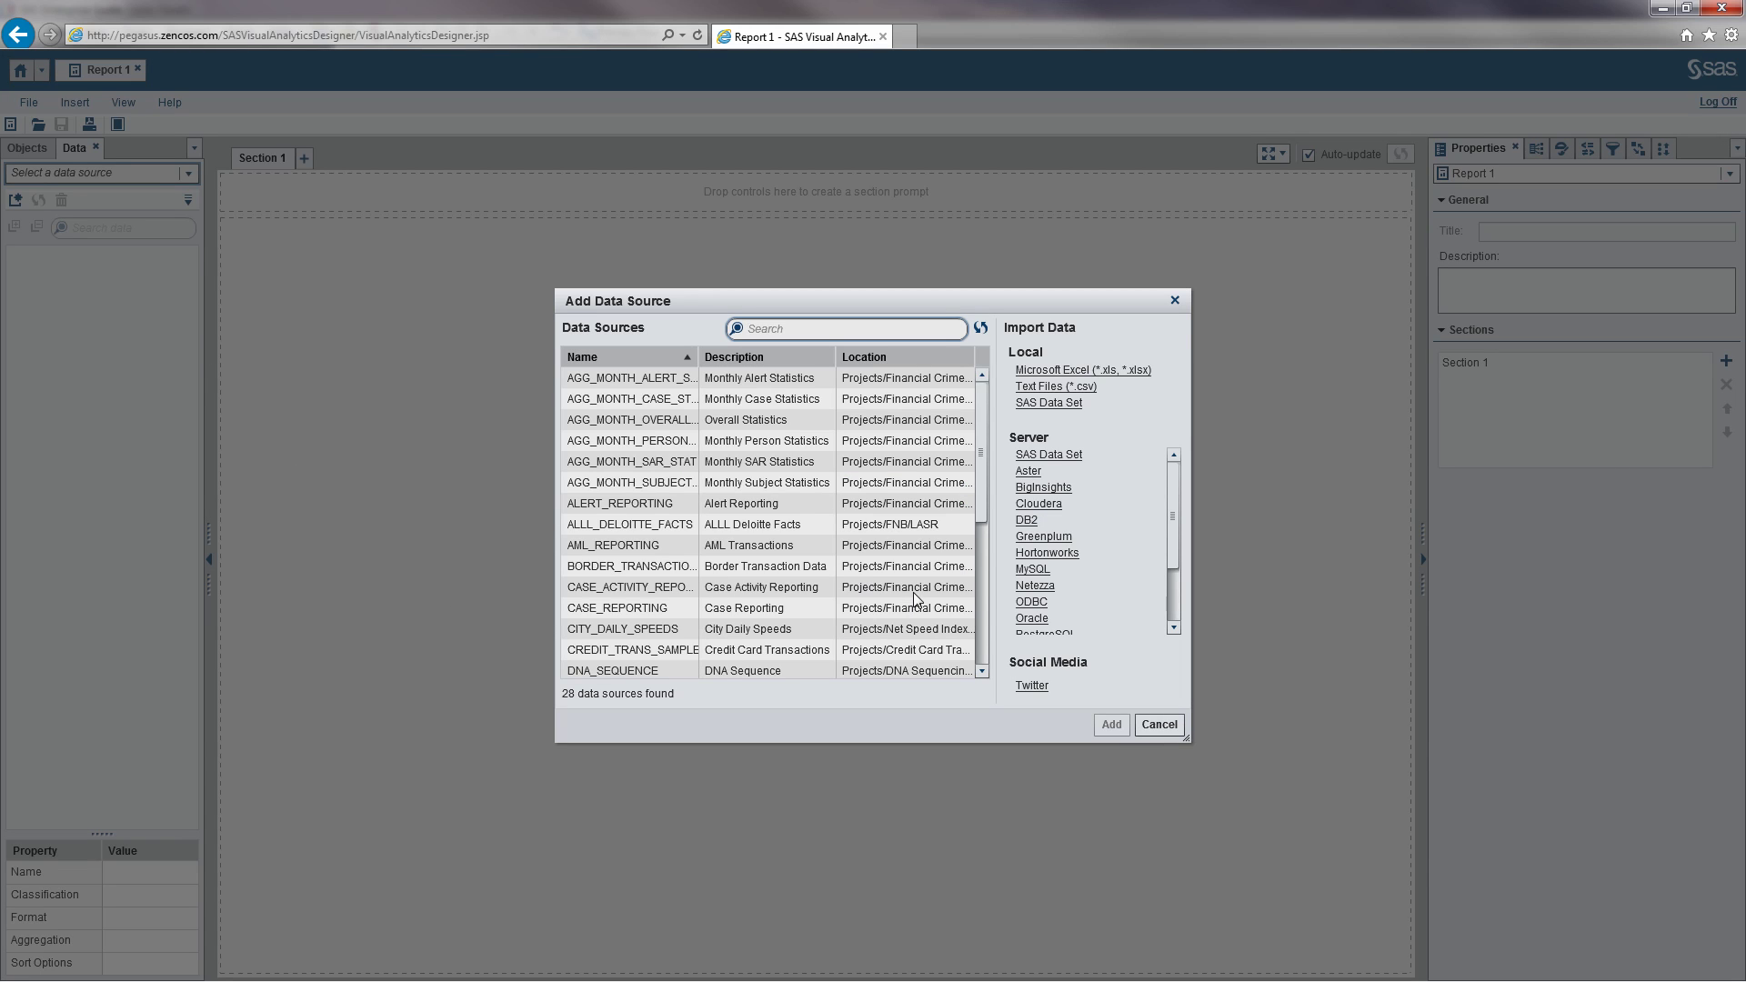
pyautogui.scroll(-3, 804, 568)
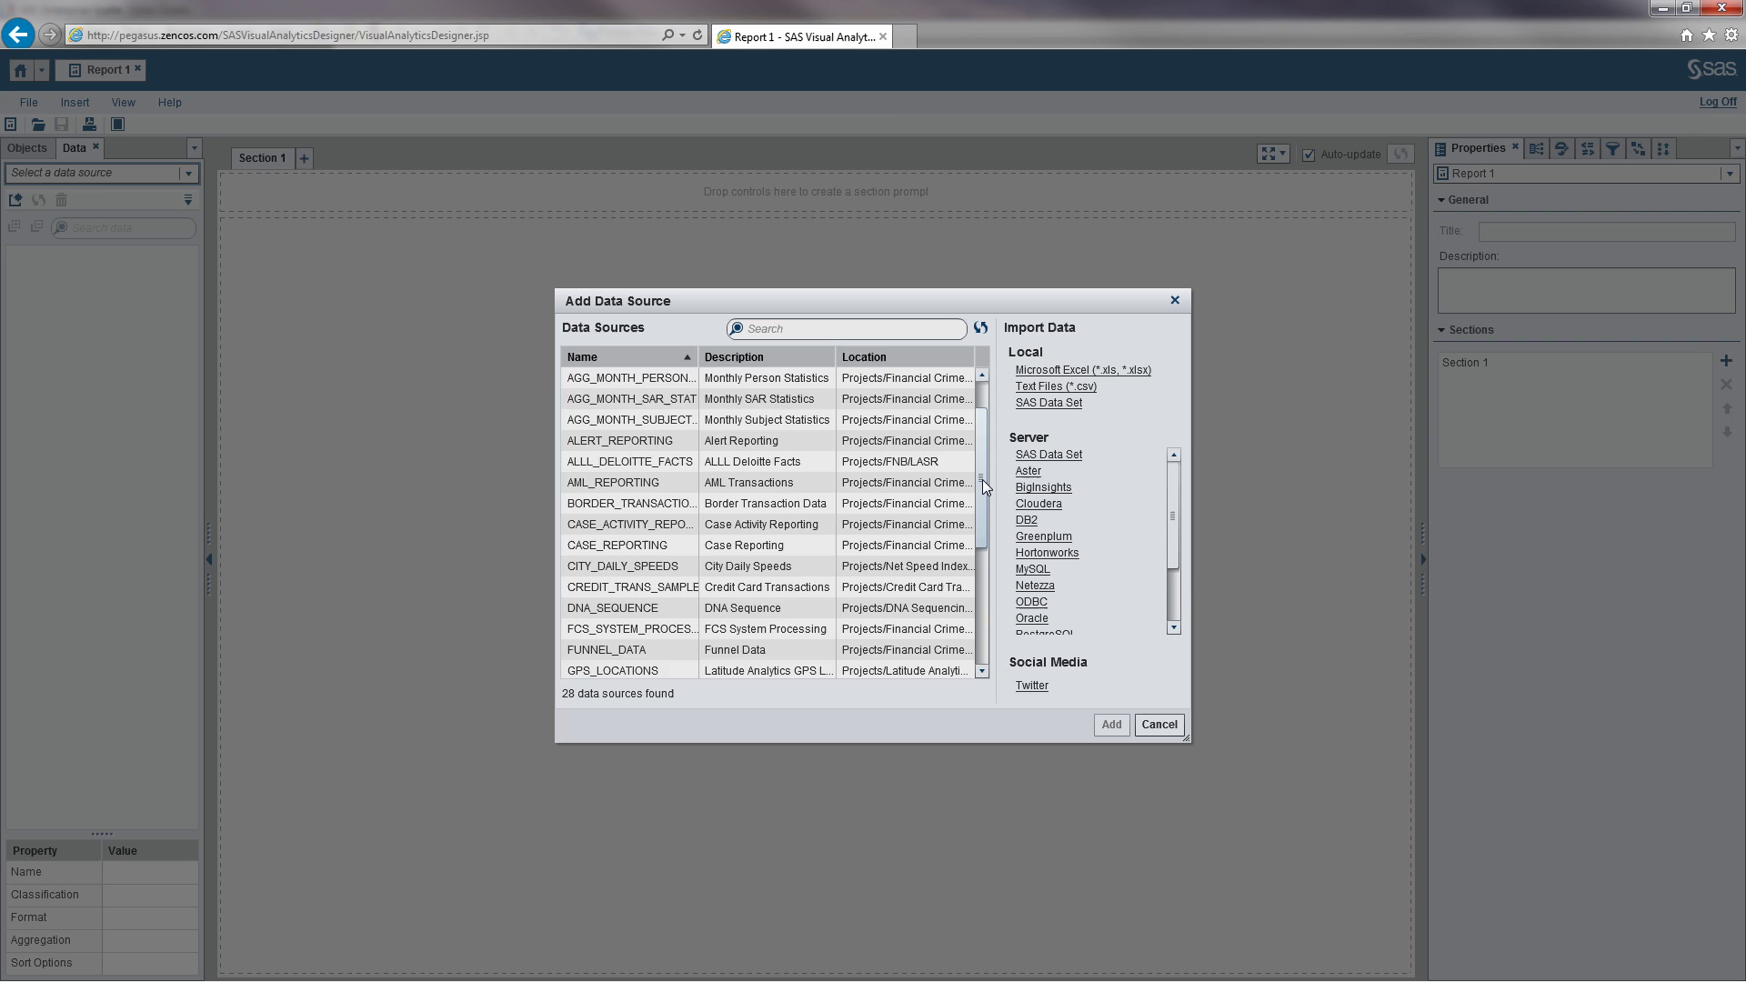
pyautogui.click(655, 568)
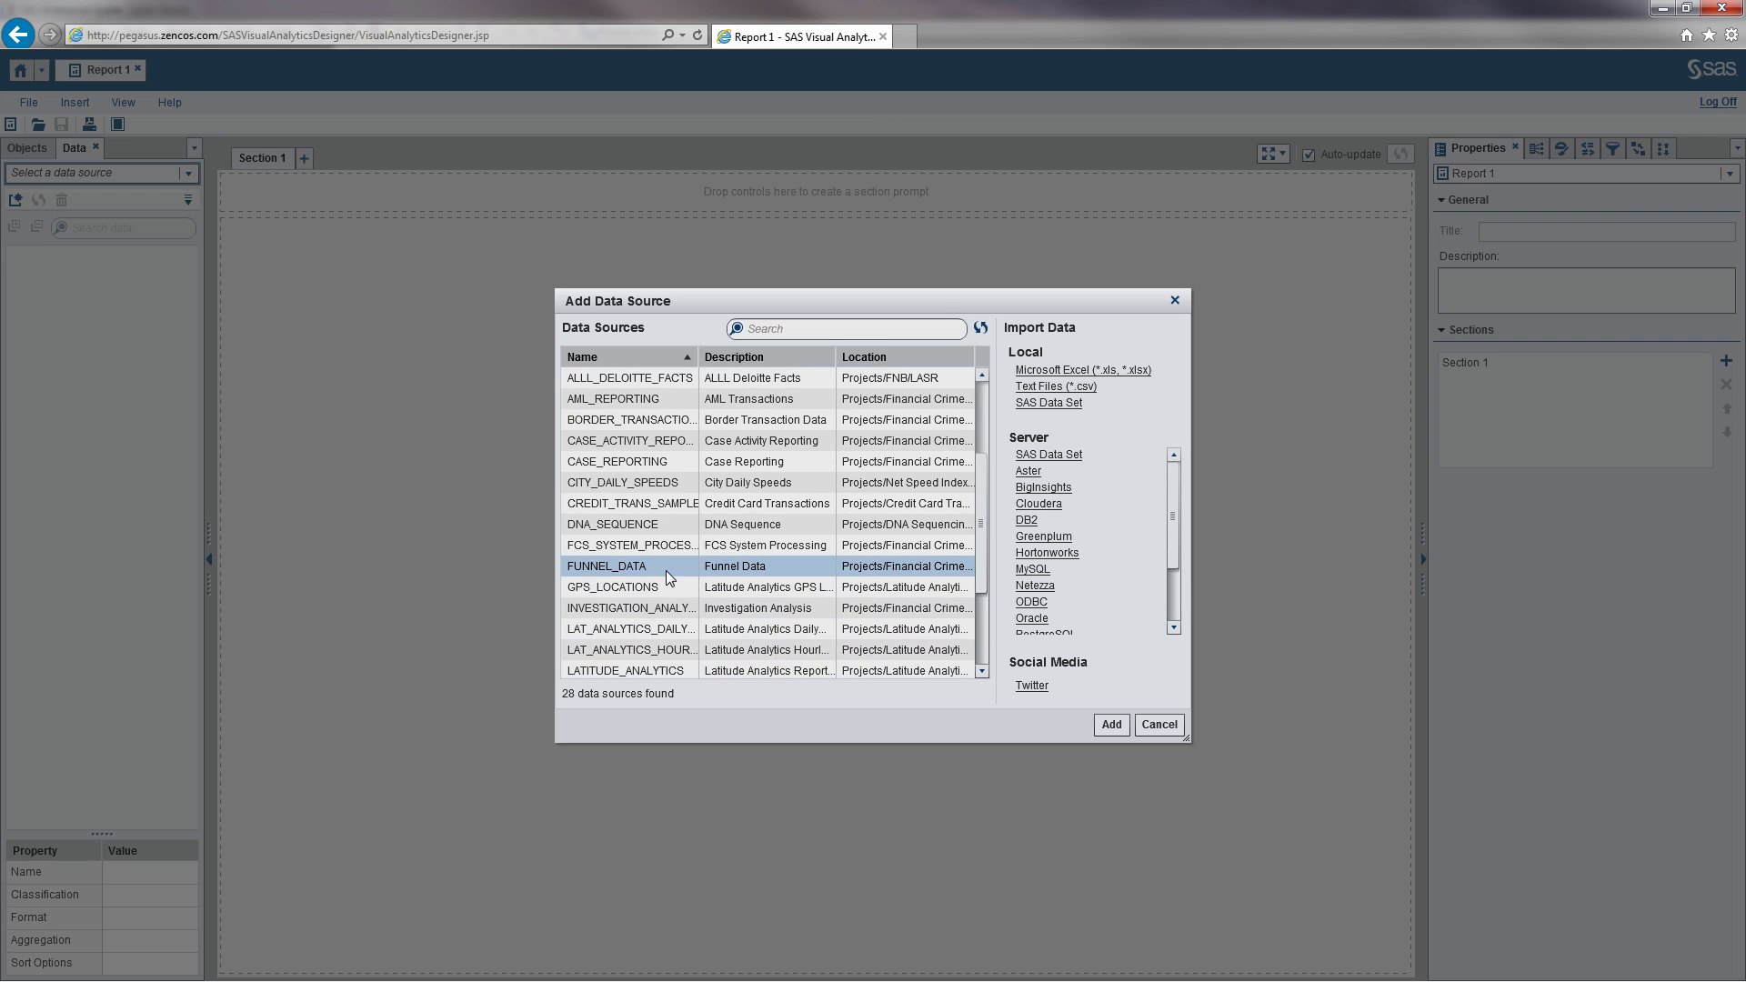
pyautogui.click(1113, 729)
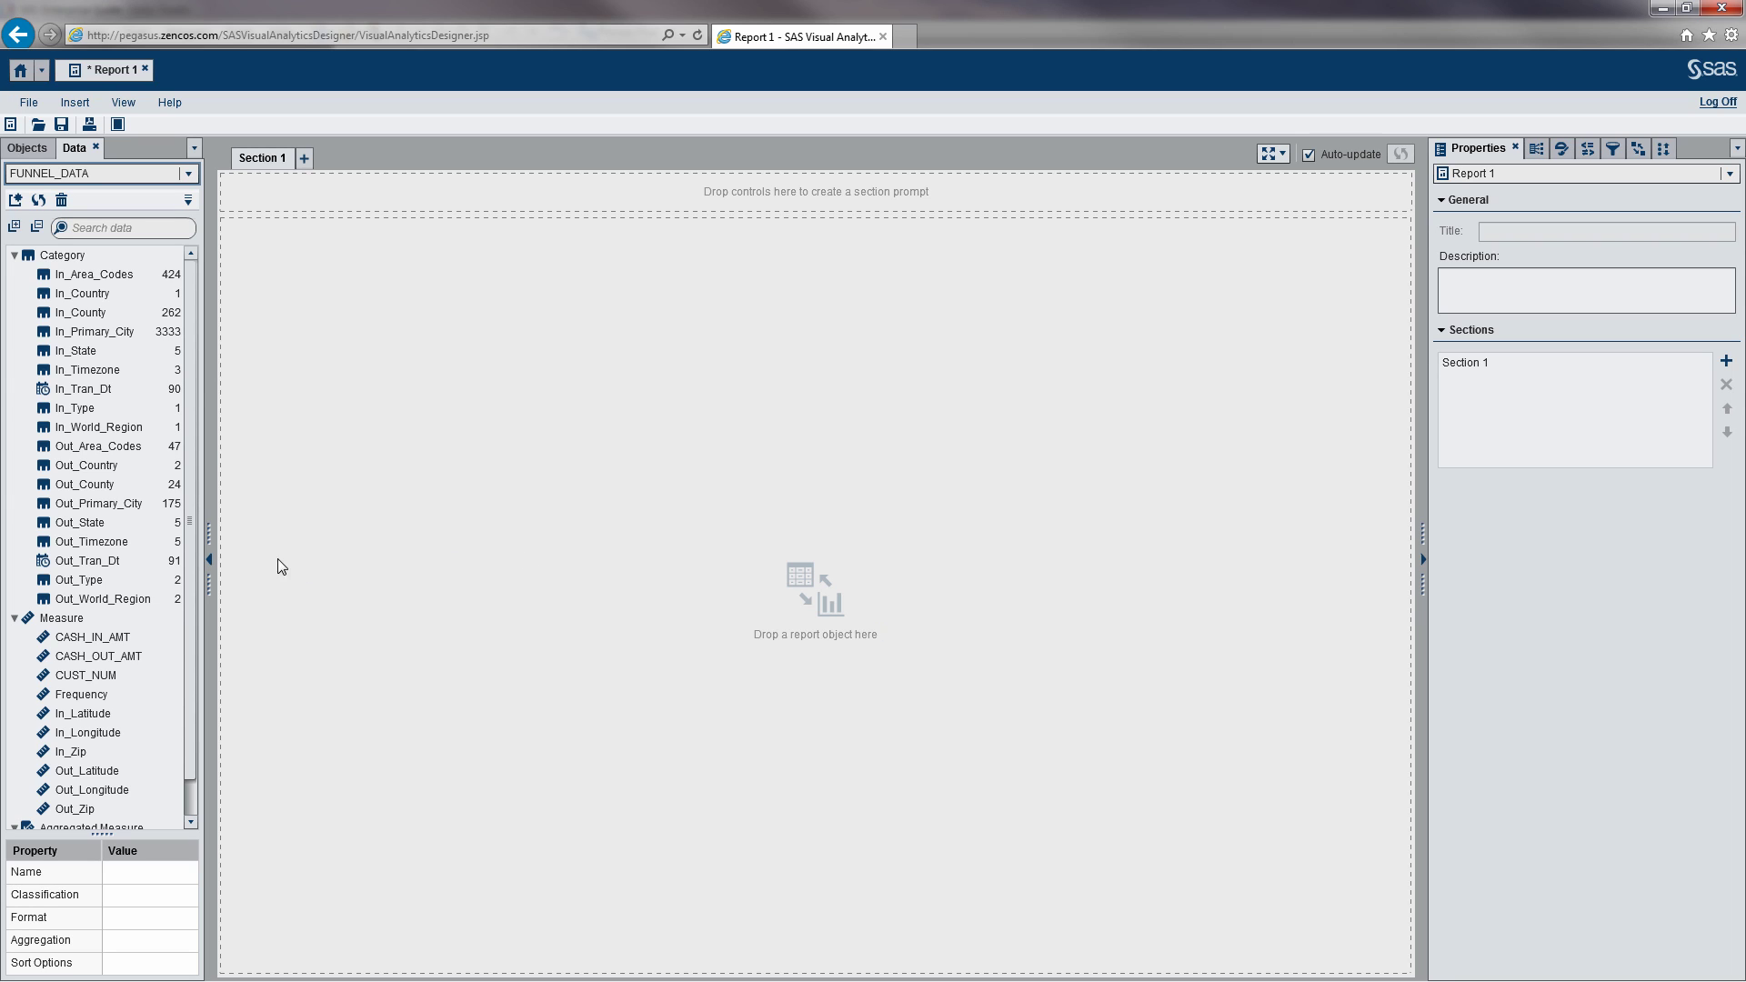
# Make In_Zip and Out_Zip US ZIP code geography items
pyautogui.moveTo(213, 537); pyautogui.dragTo(243, 545)
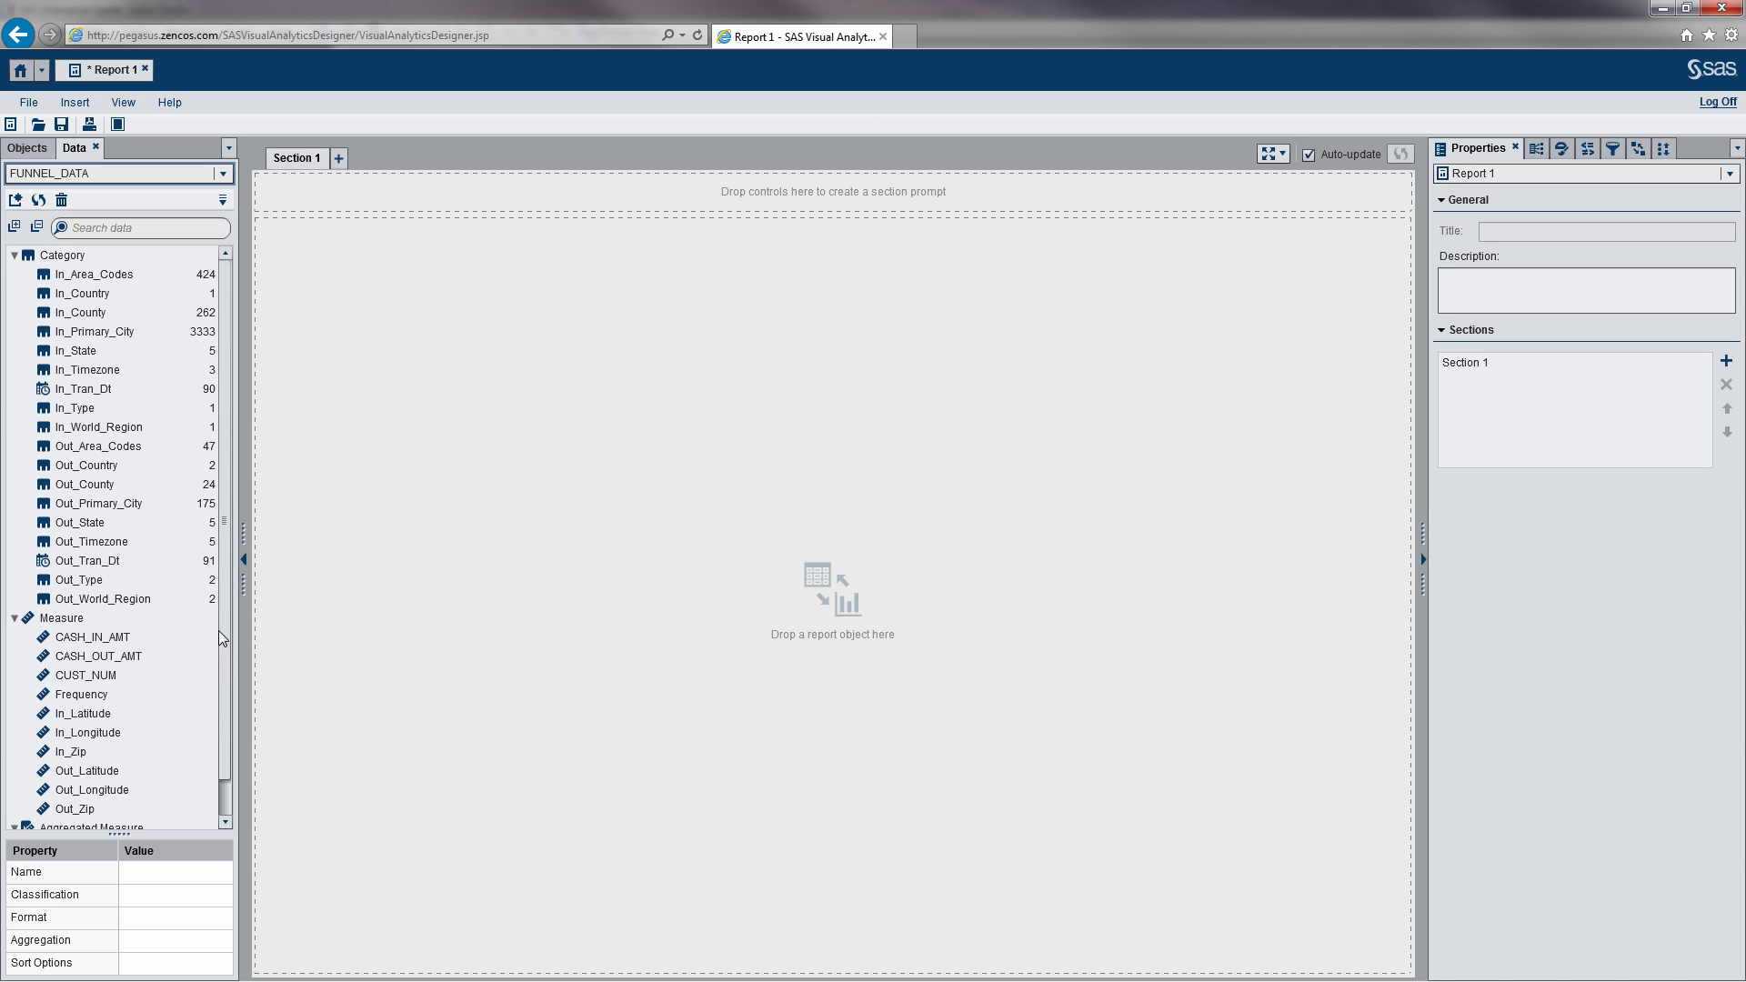
pyautogui.moveTo(218, 630); pyautogui.dragTo(217, 694)
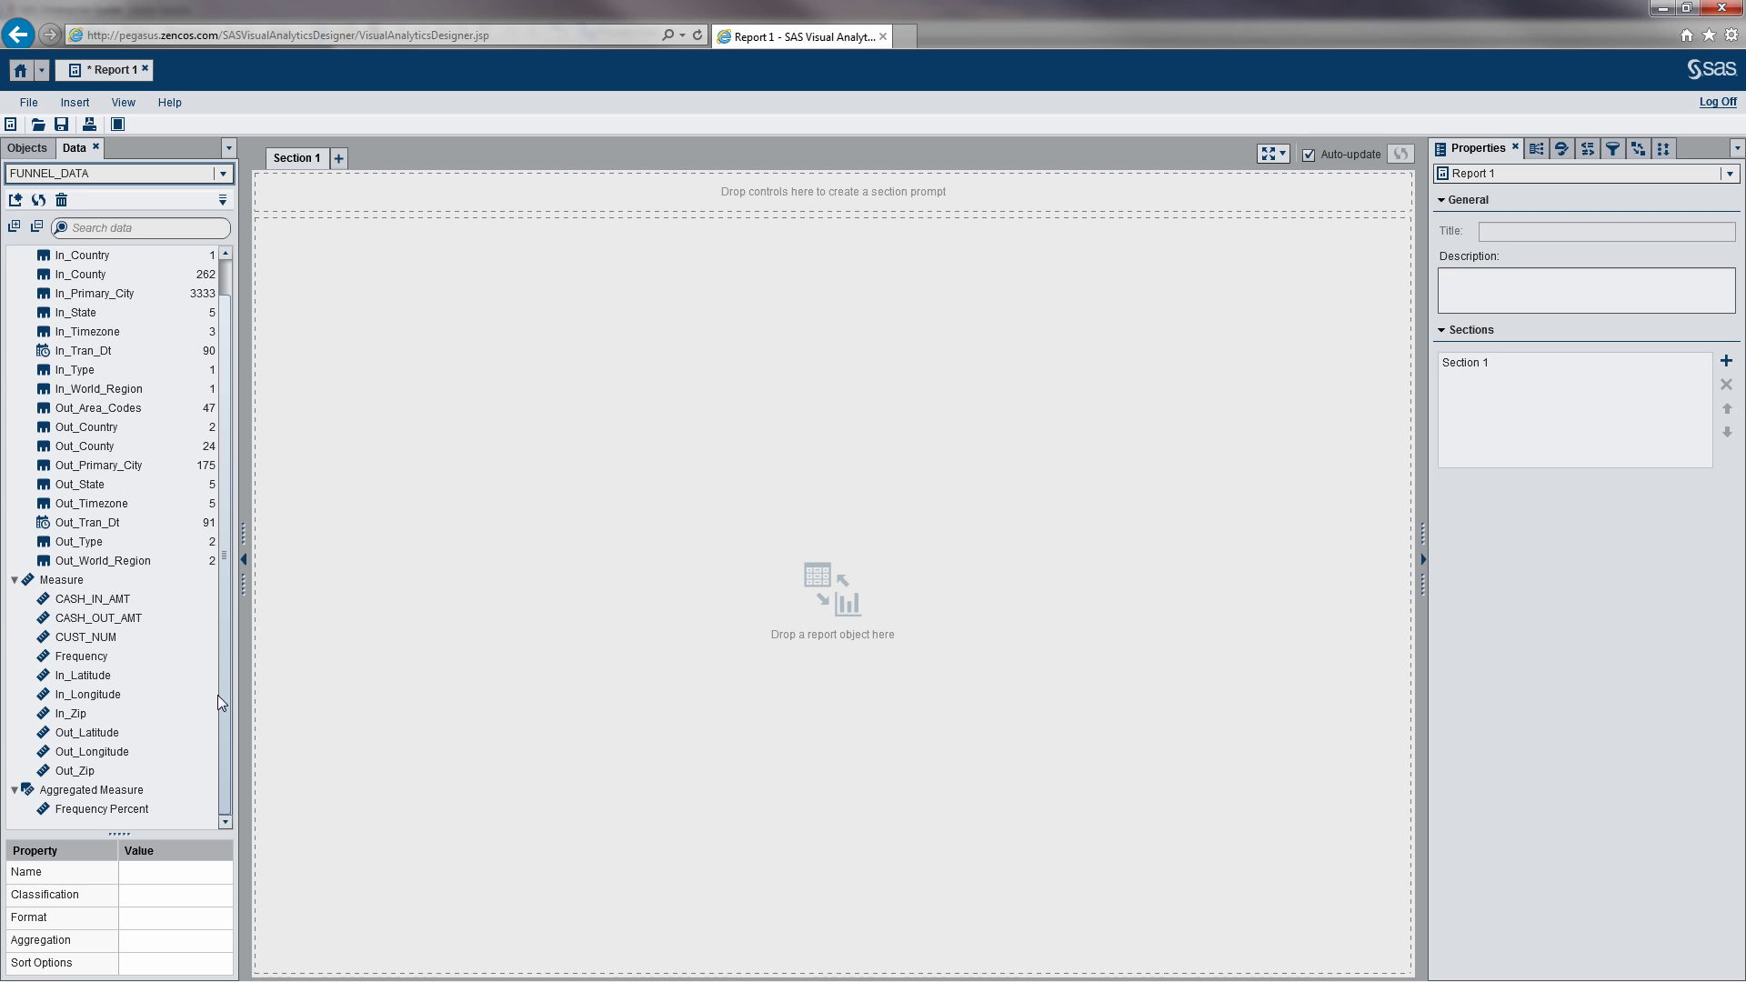
pyautogui.click(82, 718)
pyautogui.rightClick(82, 719)
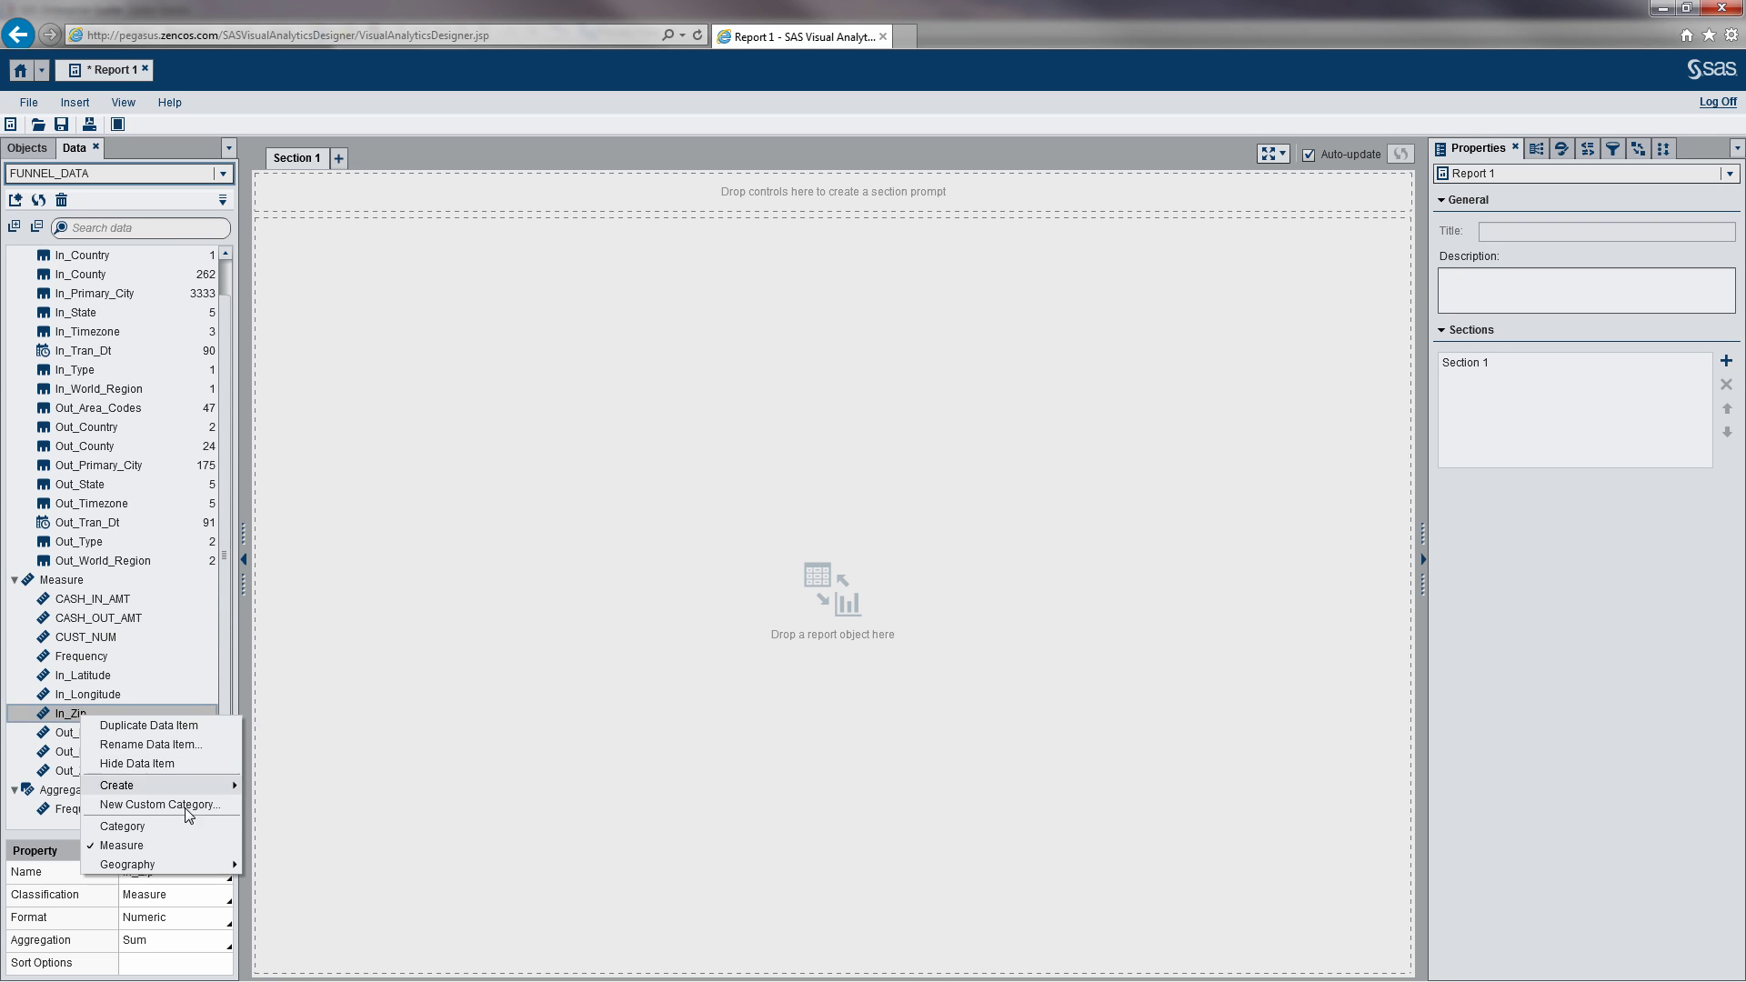
pyautogui.moveTo(211, 873)
pyautogui.click(324, 971)
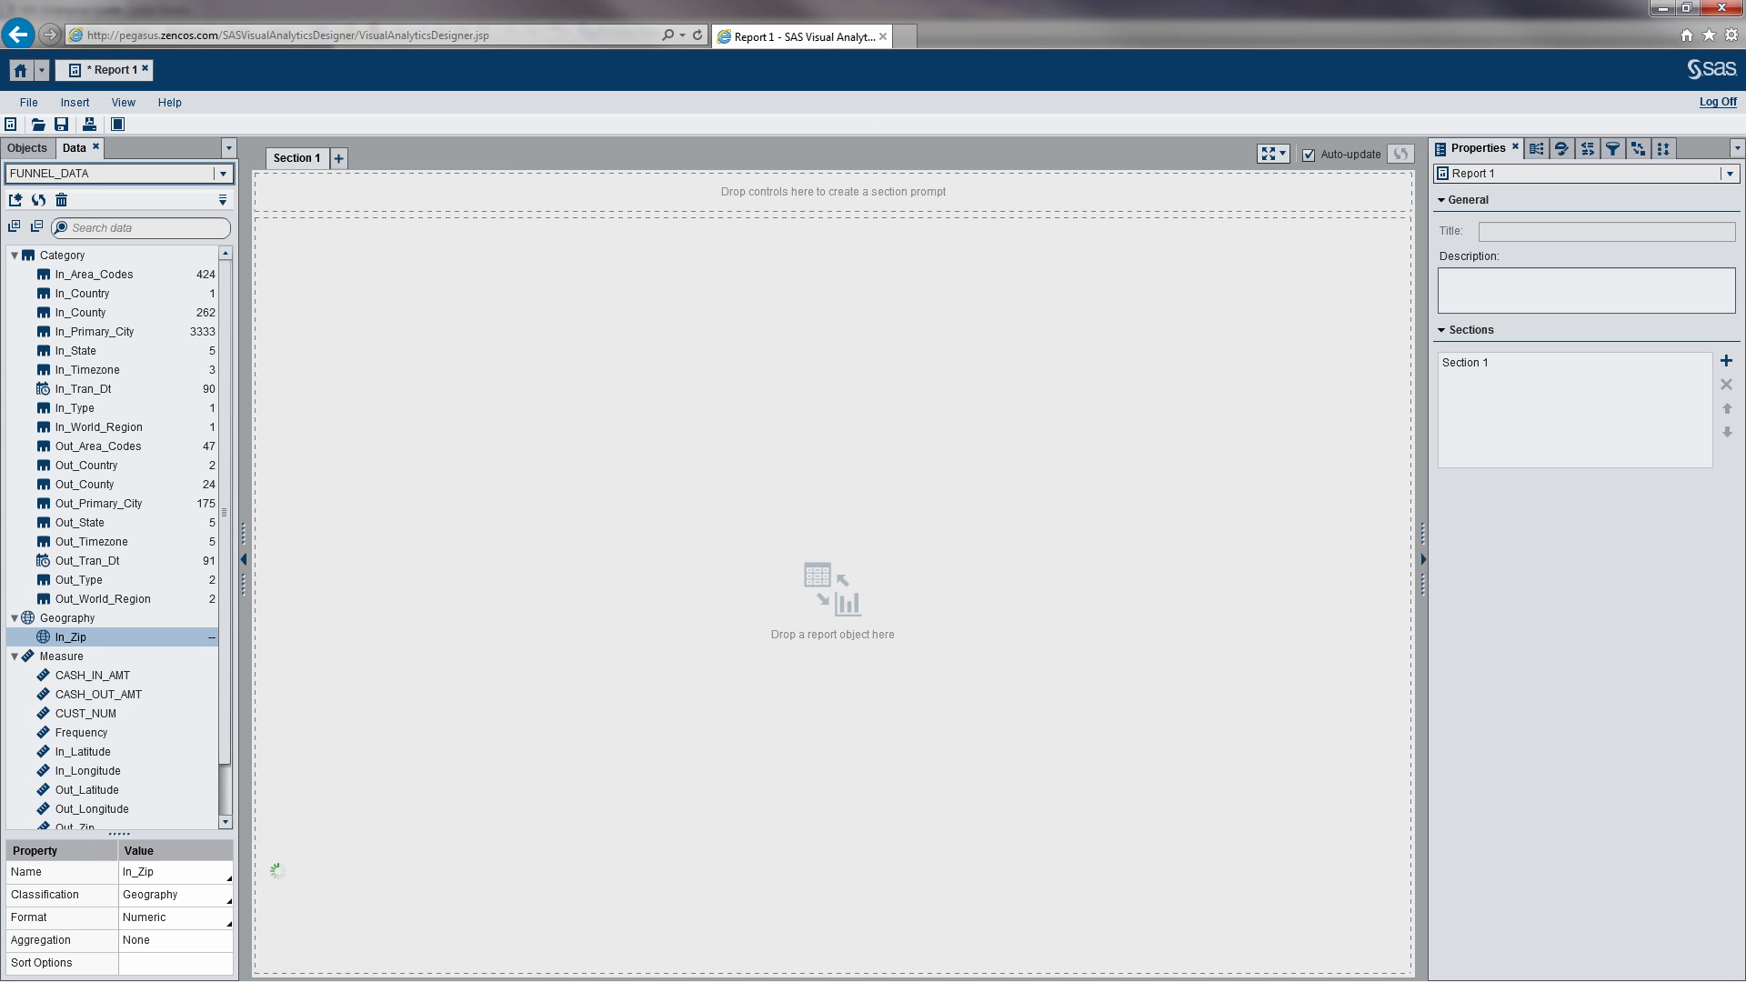
pyautogui.moveTo(226, 625); pyautogui.dragTo(216, 689)
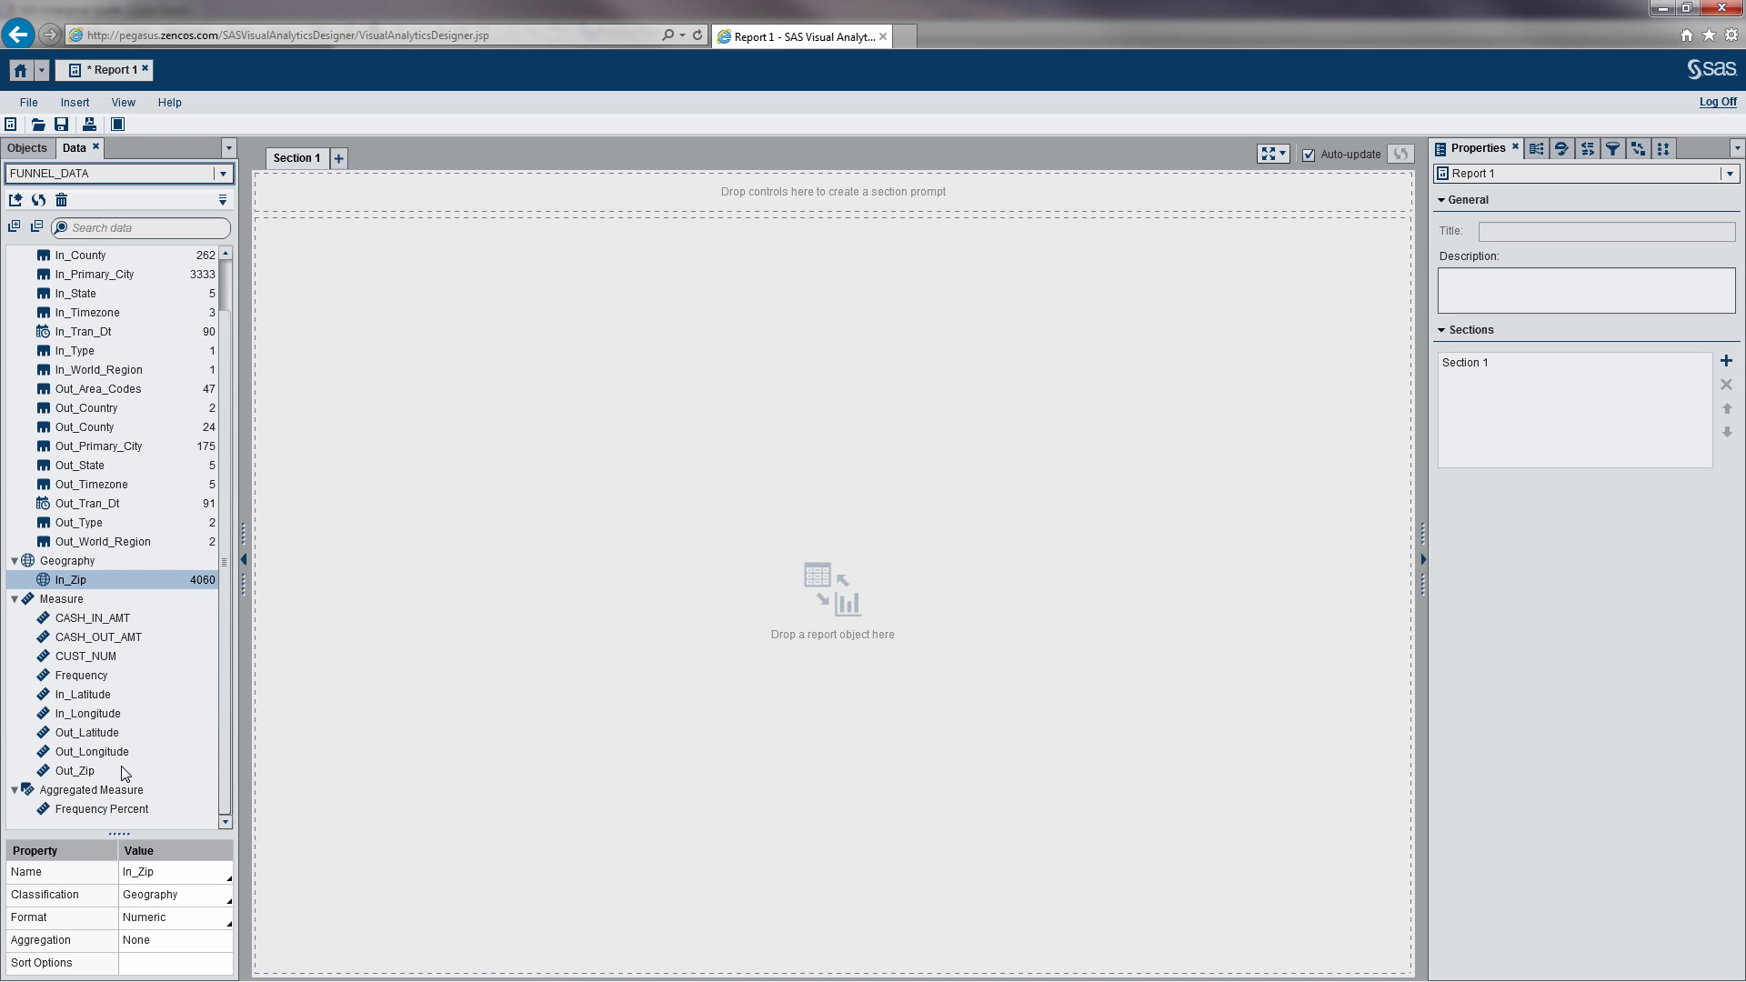
pyautogui.click(90, 774)
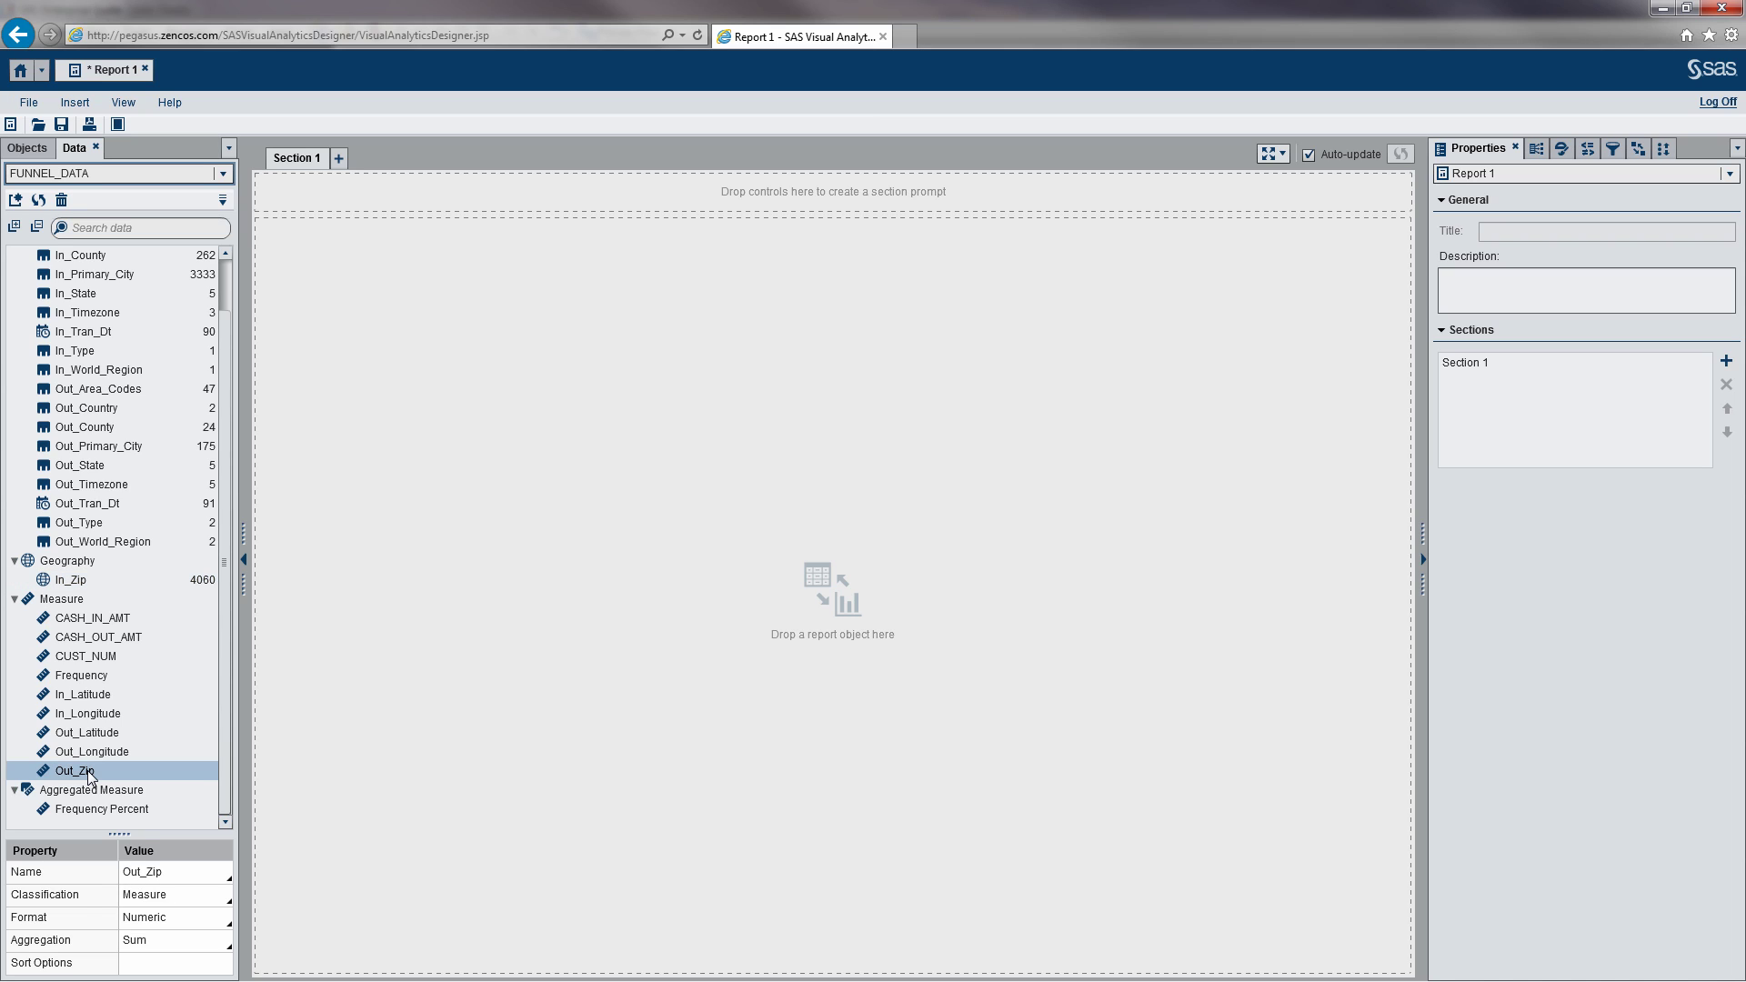
pyautogui.rightClick(89, 774)
pyautogui.moveTo(222, 918)
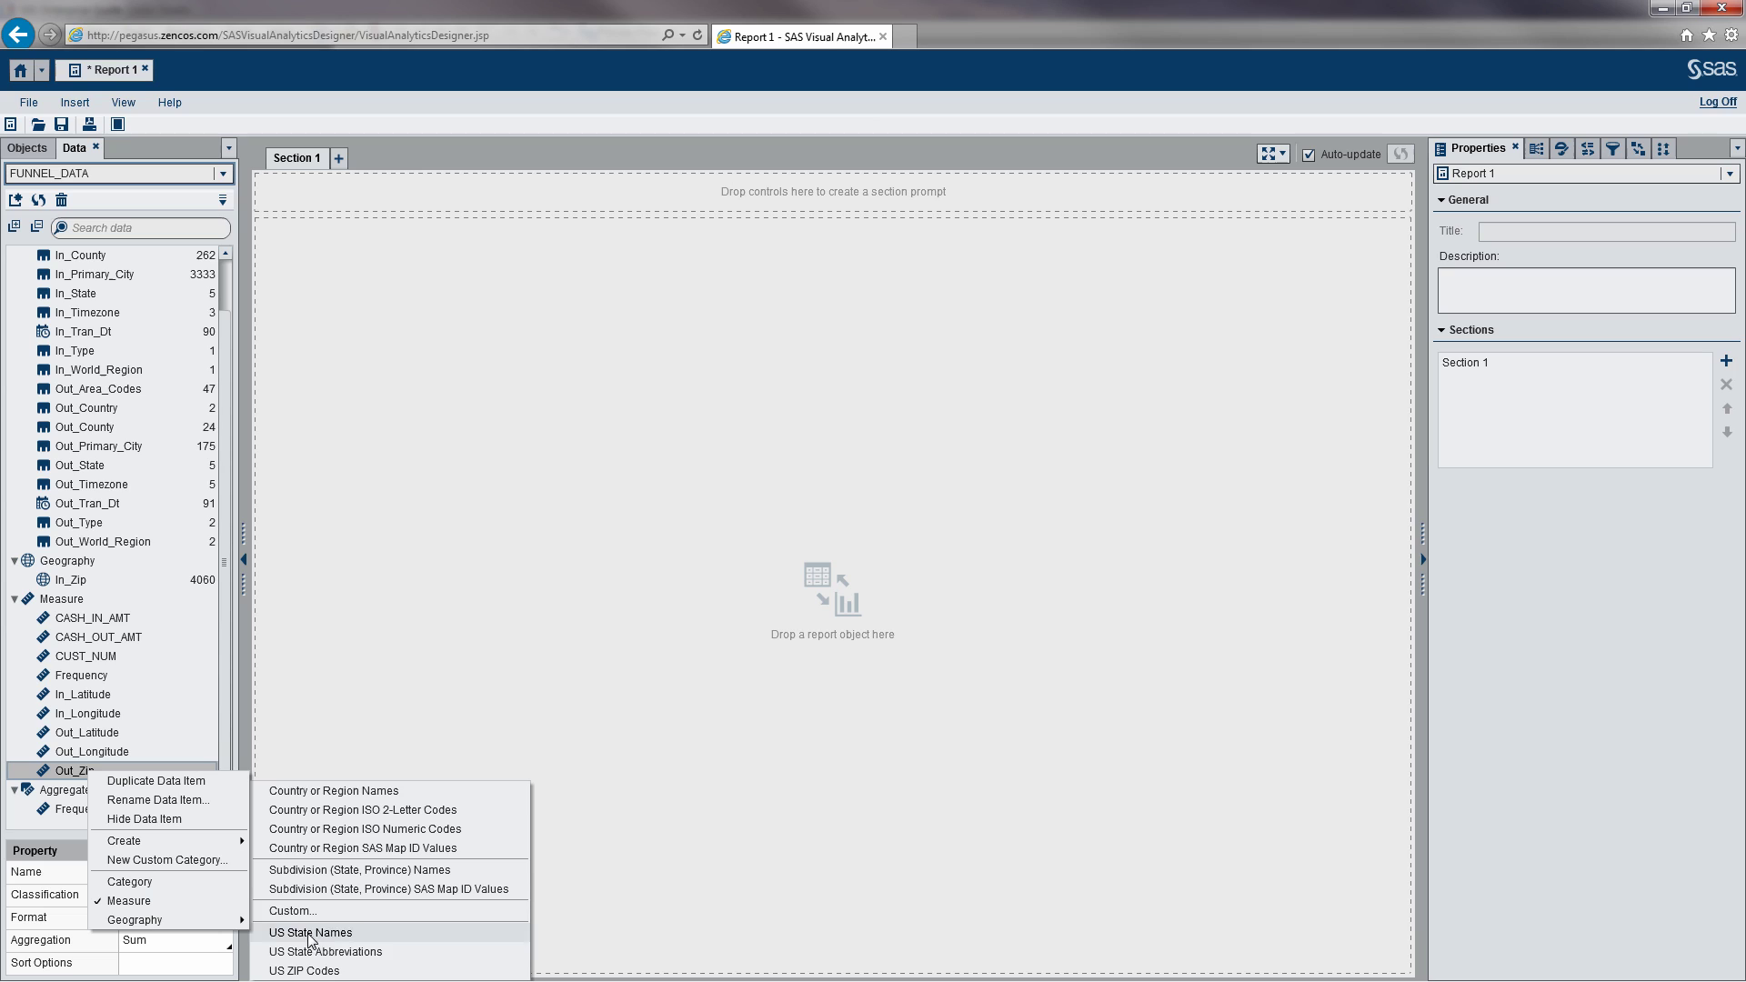
pyautogui.click(418, 973)
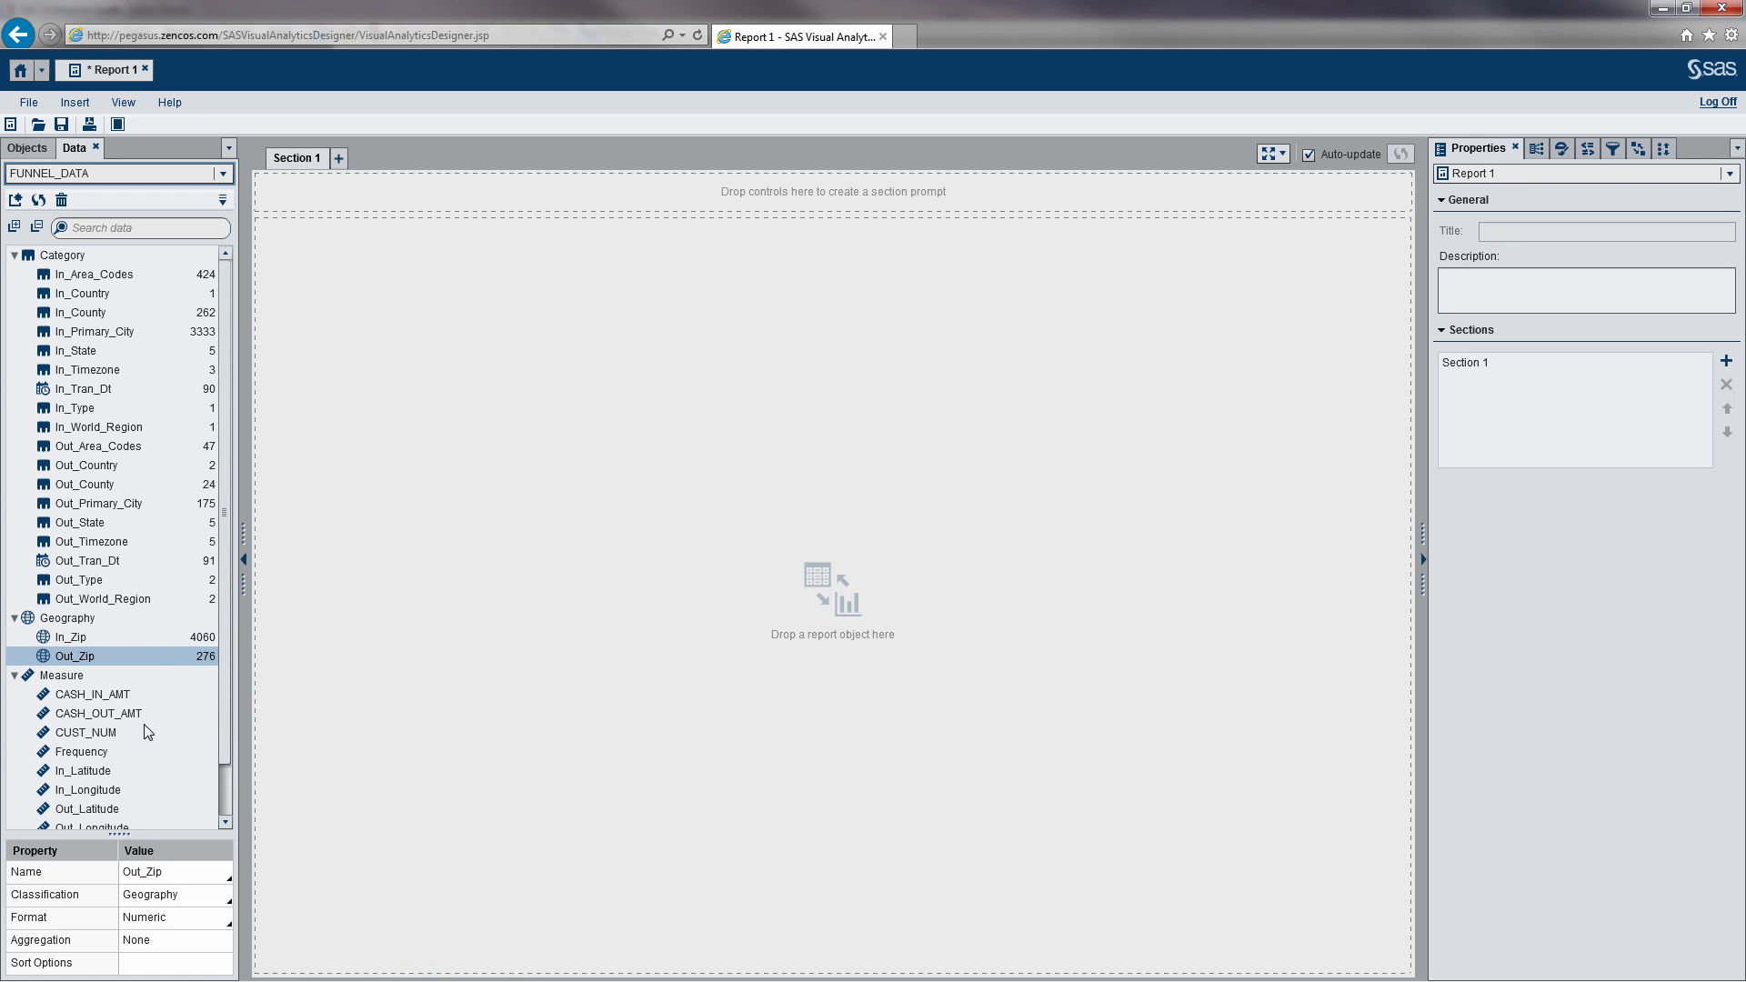
# Change CUST_NUM into a category data item
pyautogui.click(112, 735)
pyautogui.rightClick(112, 735)
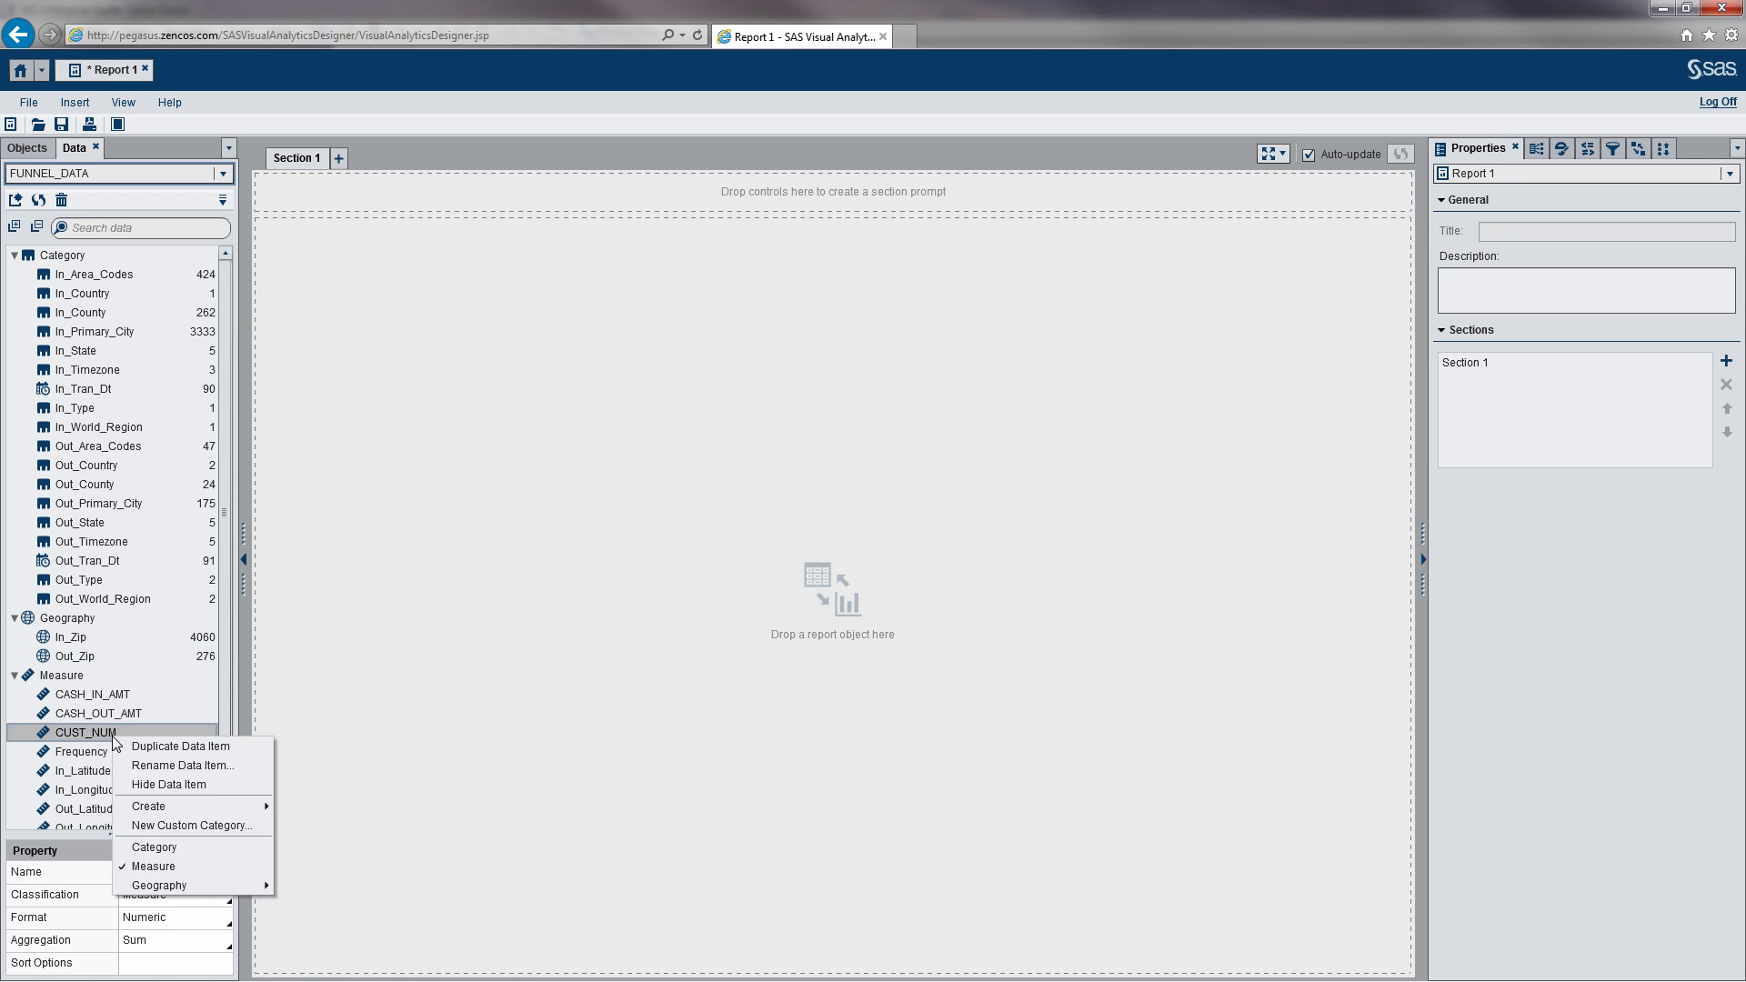
pyautogui.click(195, 854)
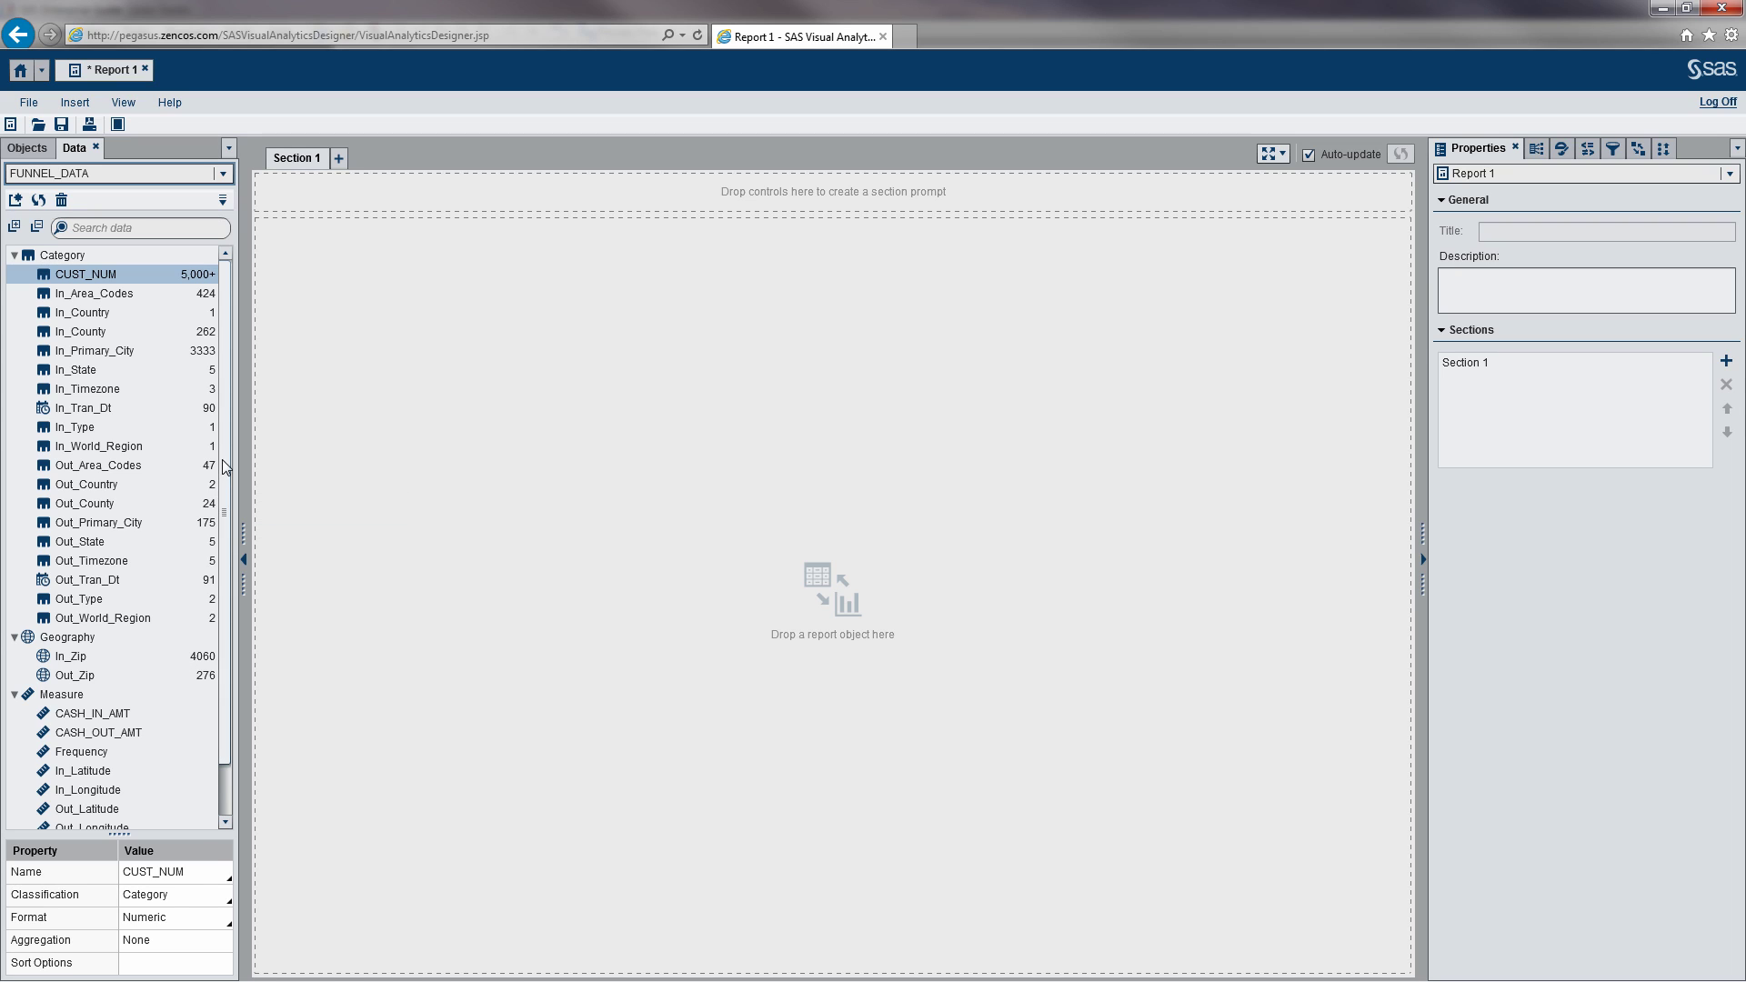
# Make In_State and Out_State geography items using US state abbreviations
pyautogui.click(80, 369)
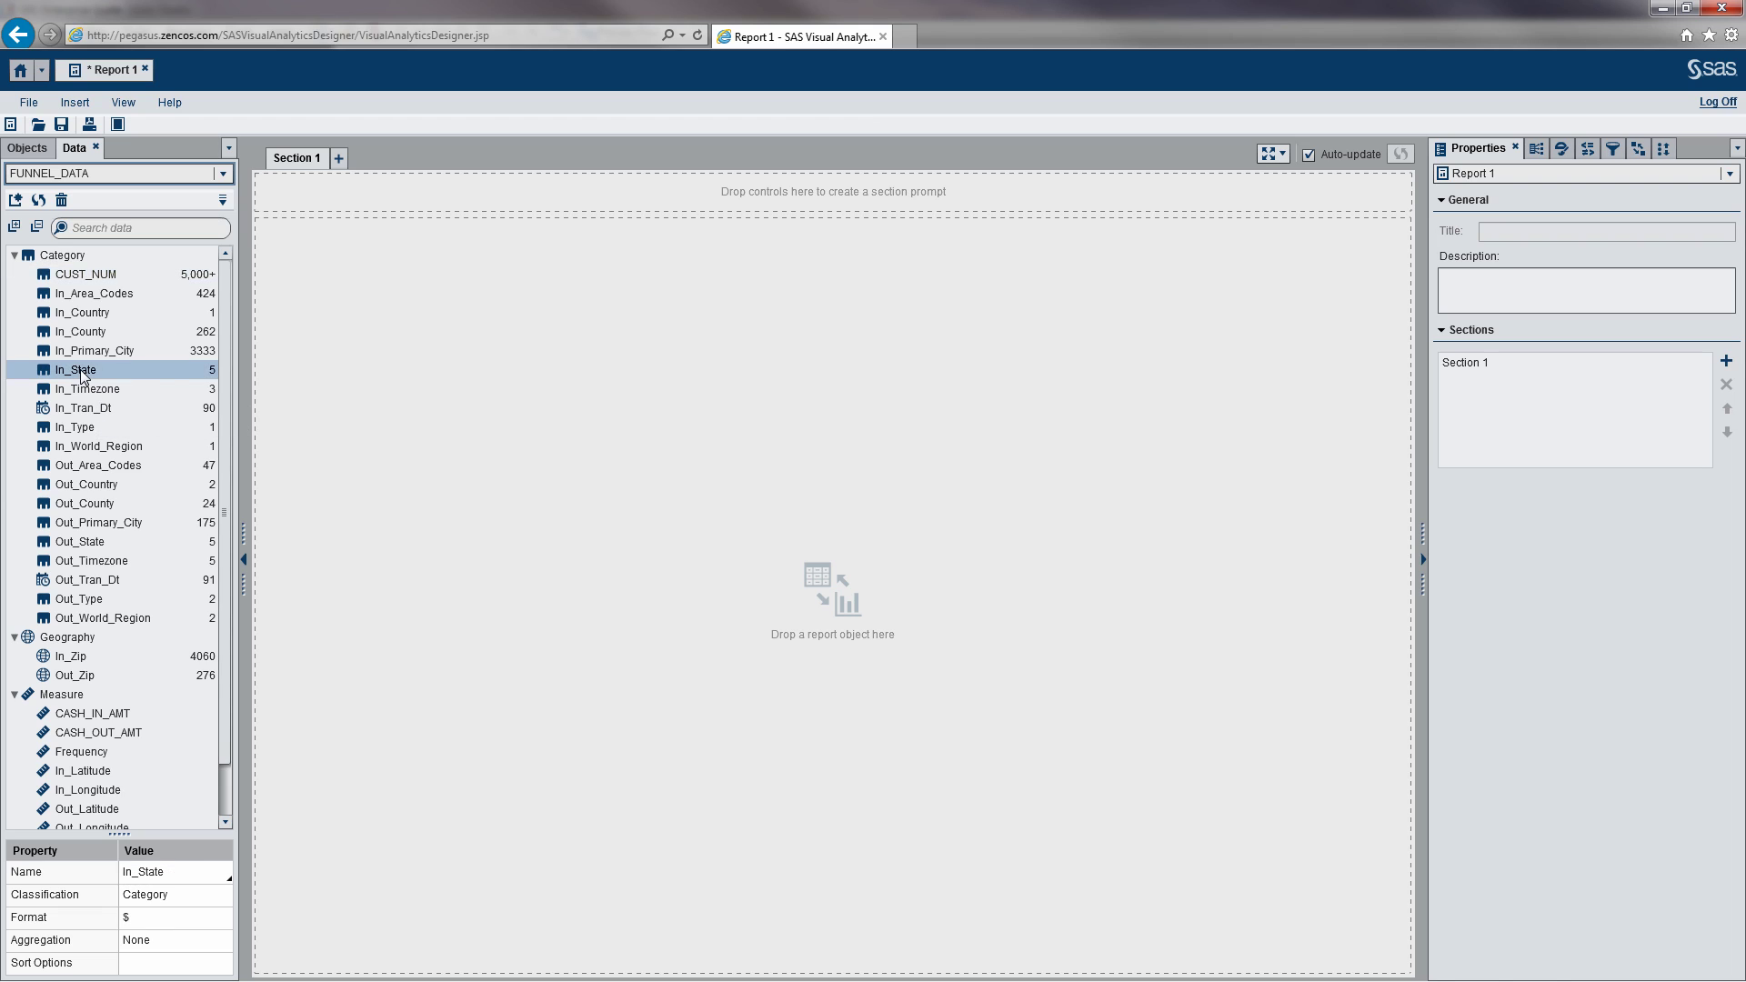
pyautogui.rightClick(80, 369)
pyautogui.moveTo(207, 520)
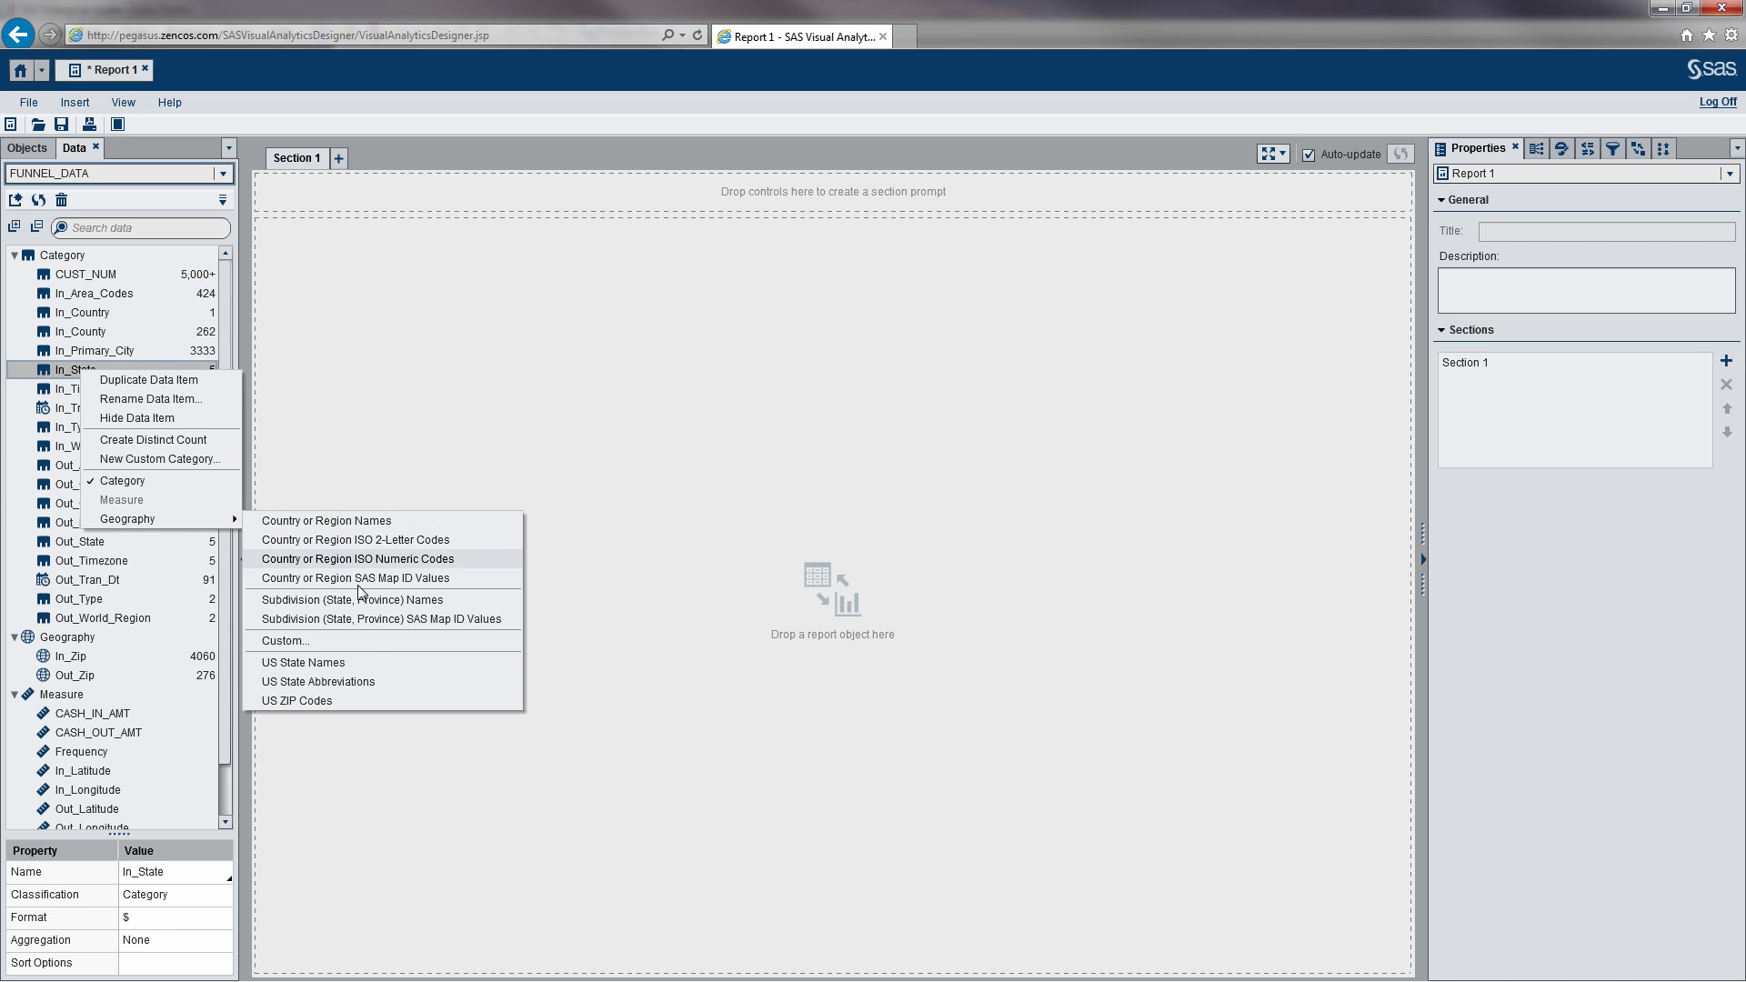
pyautogui.click(376, 678)
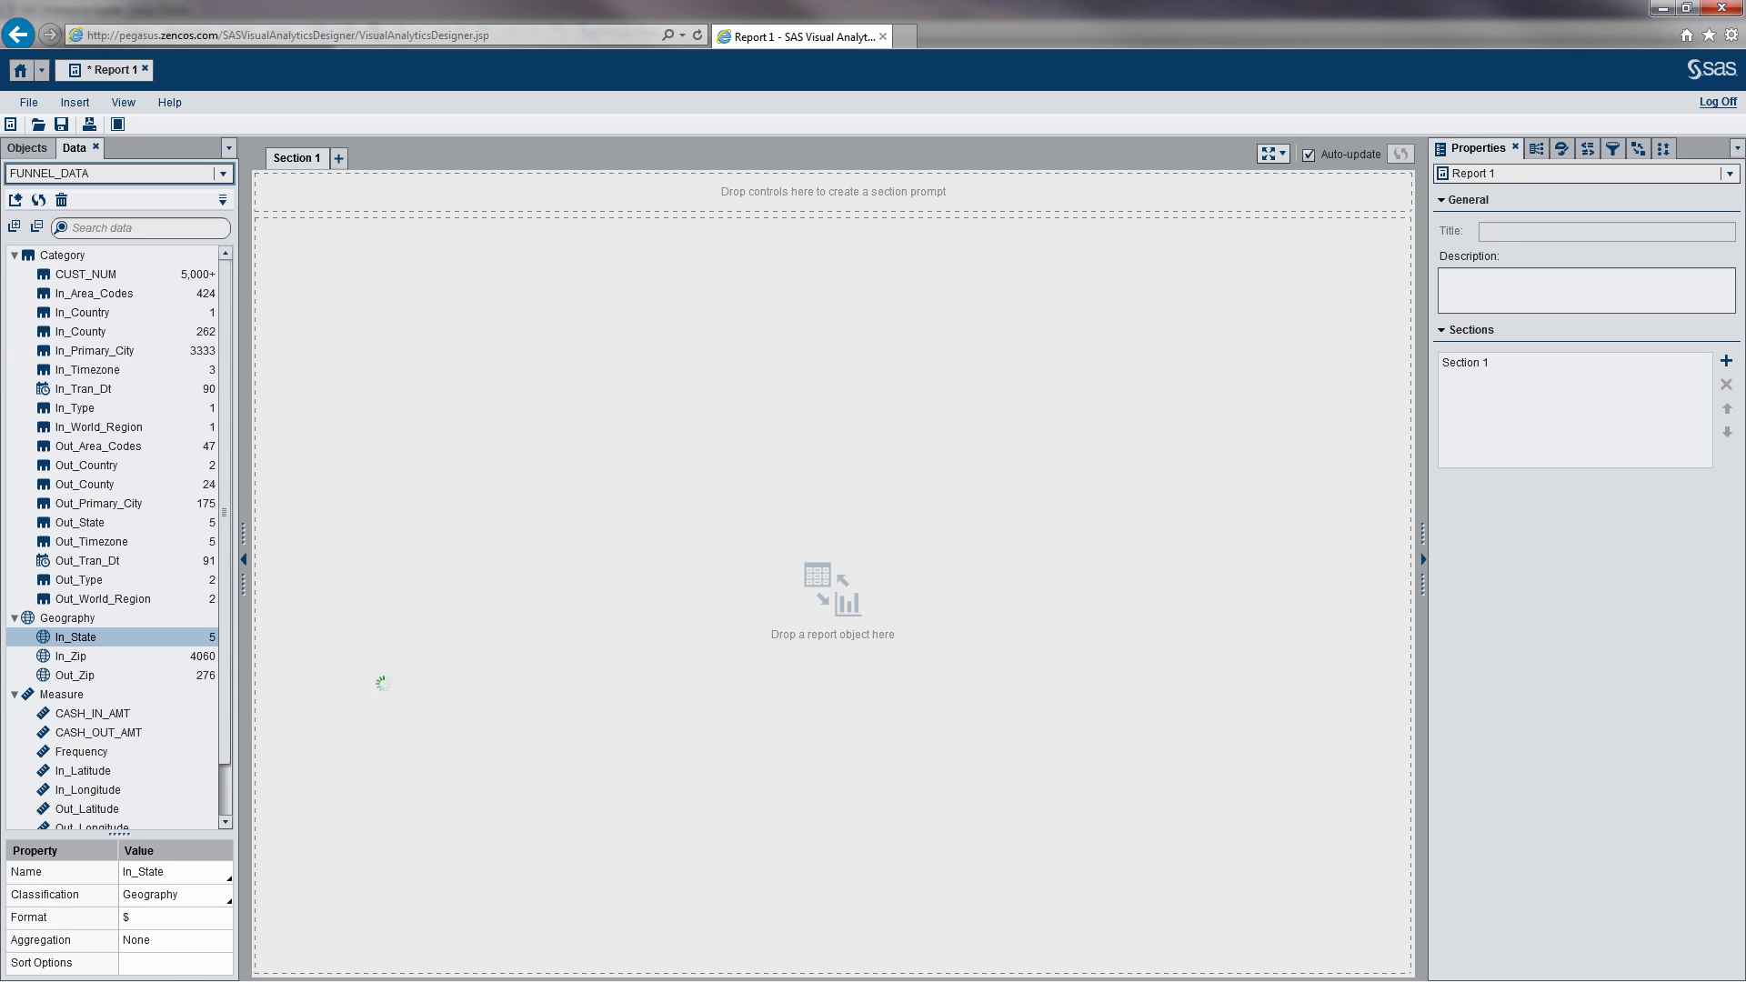
pyautogui.click(102, 524)
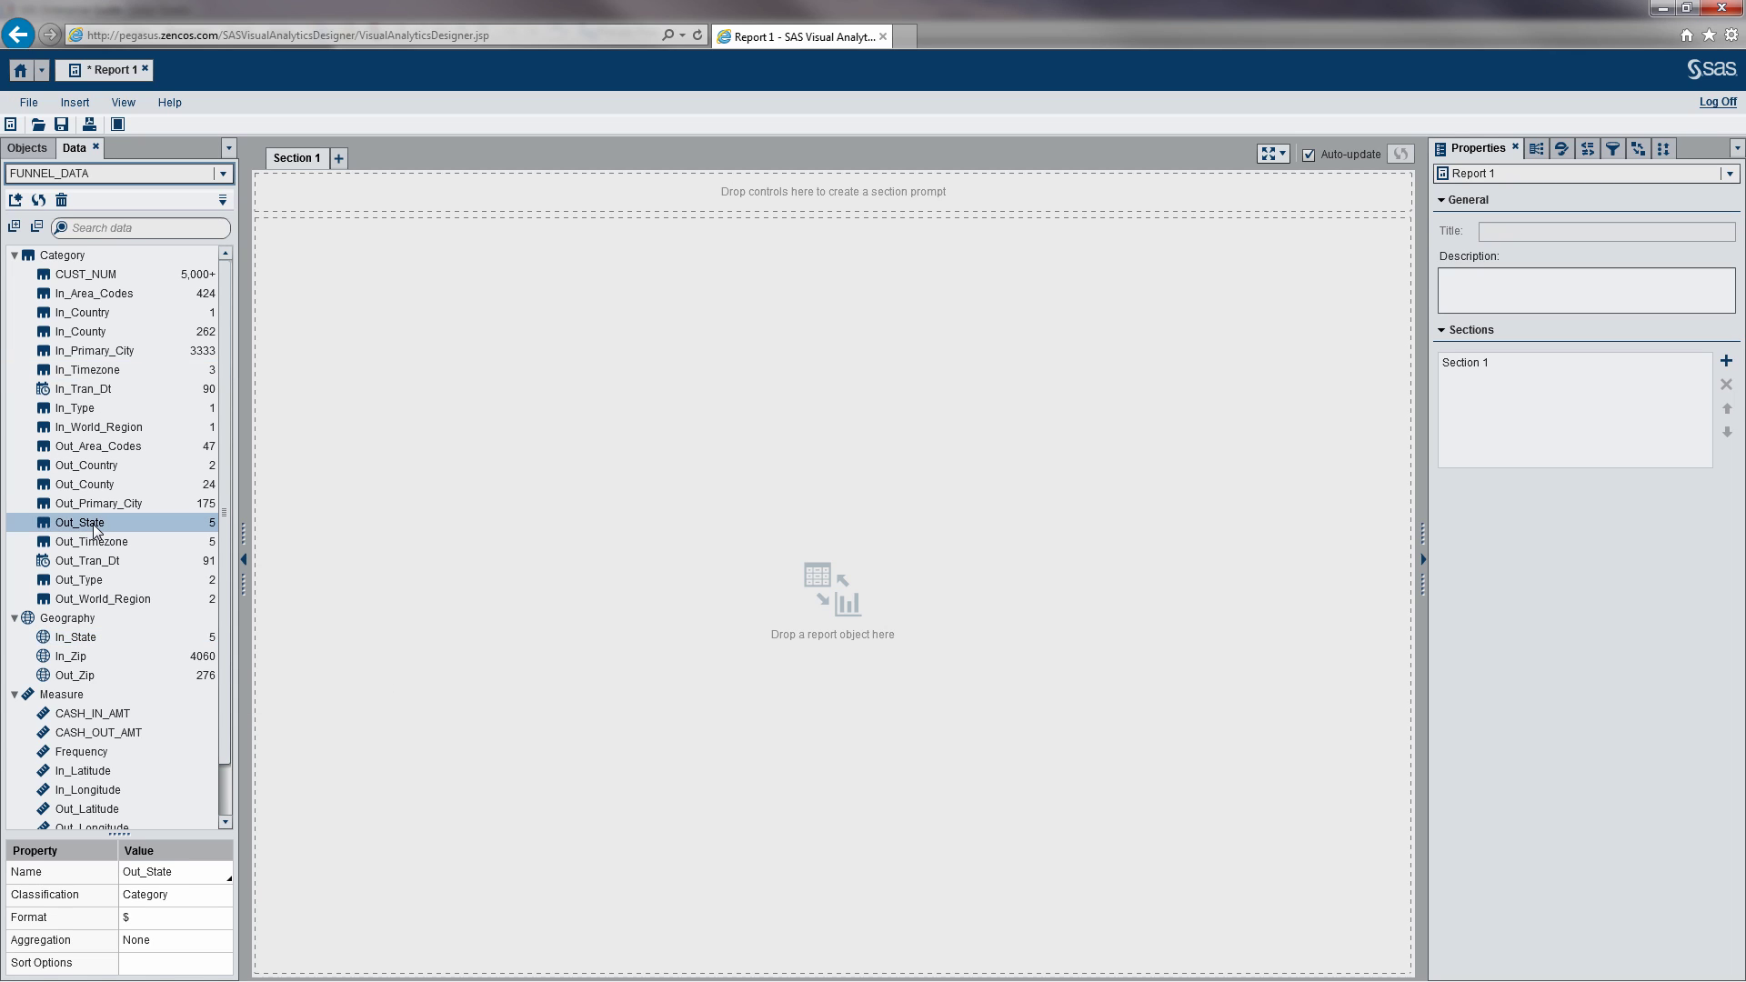
pyautogui.rightClick(103, 525)
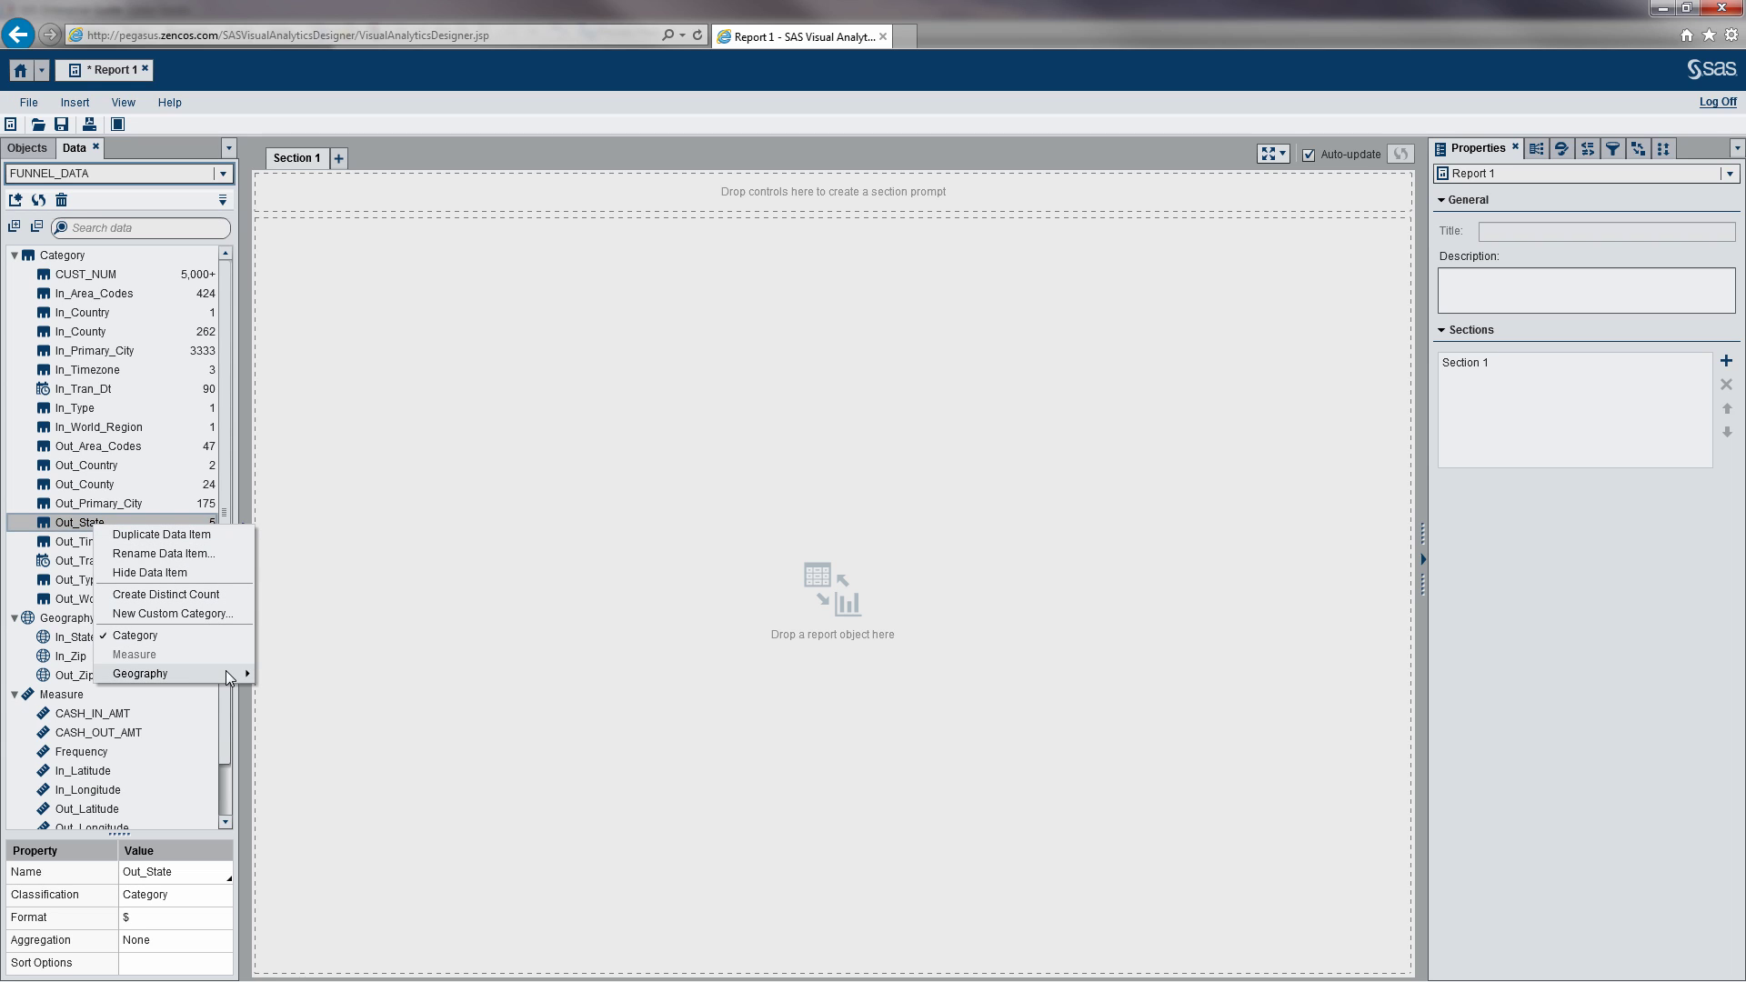
pyautogui.moveTo(226, 672)
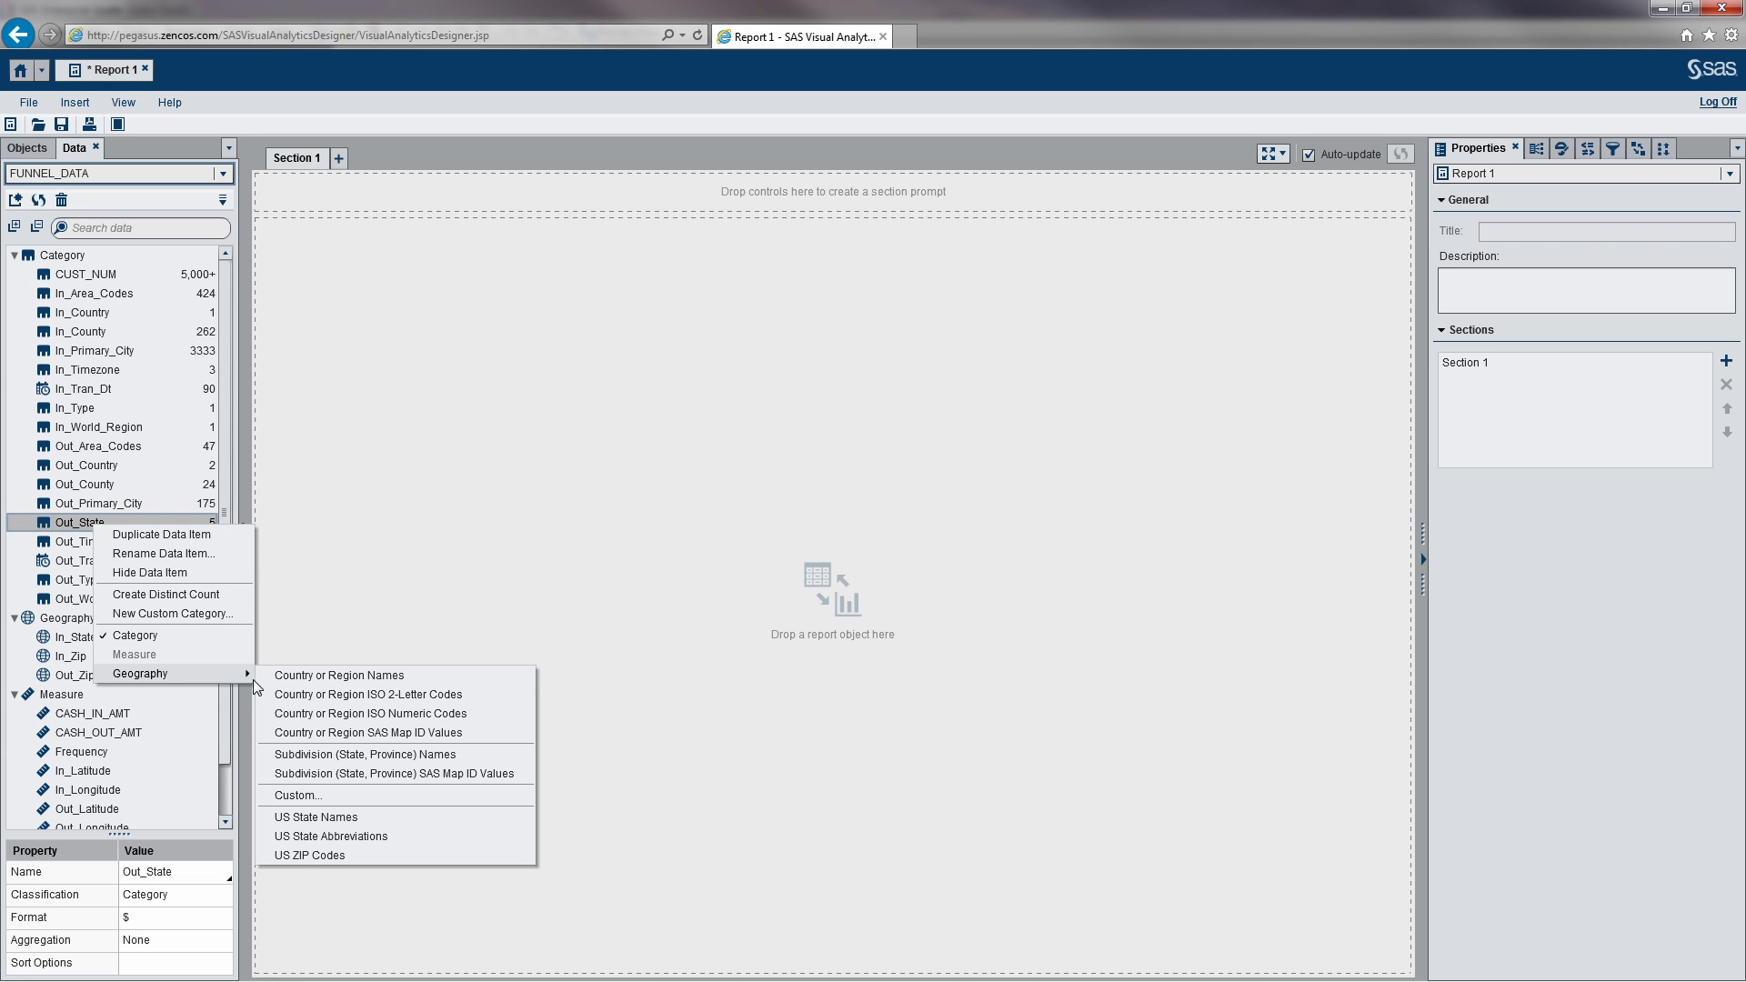
pyautogui.click(384, 837)
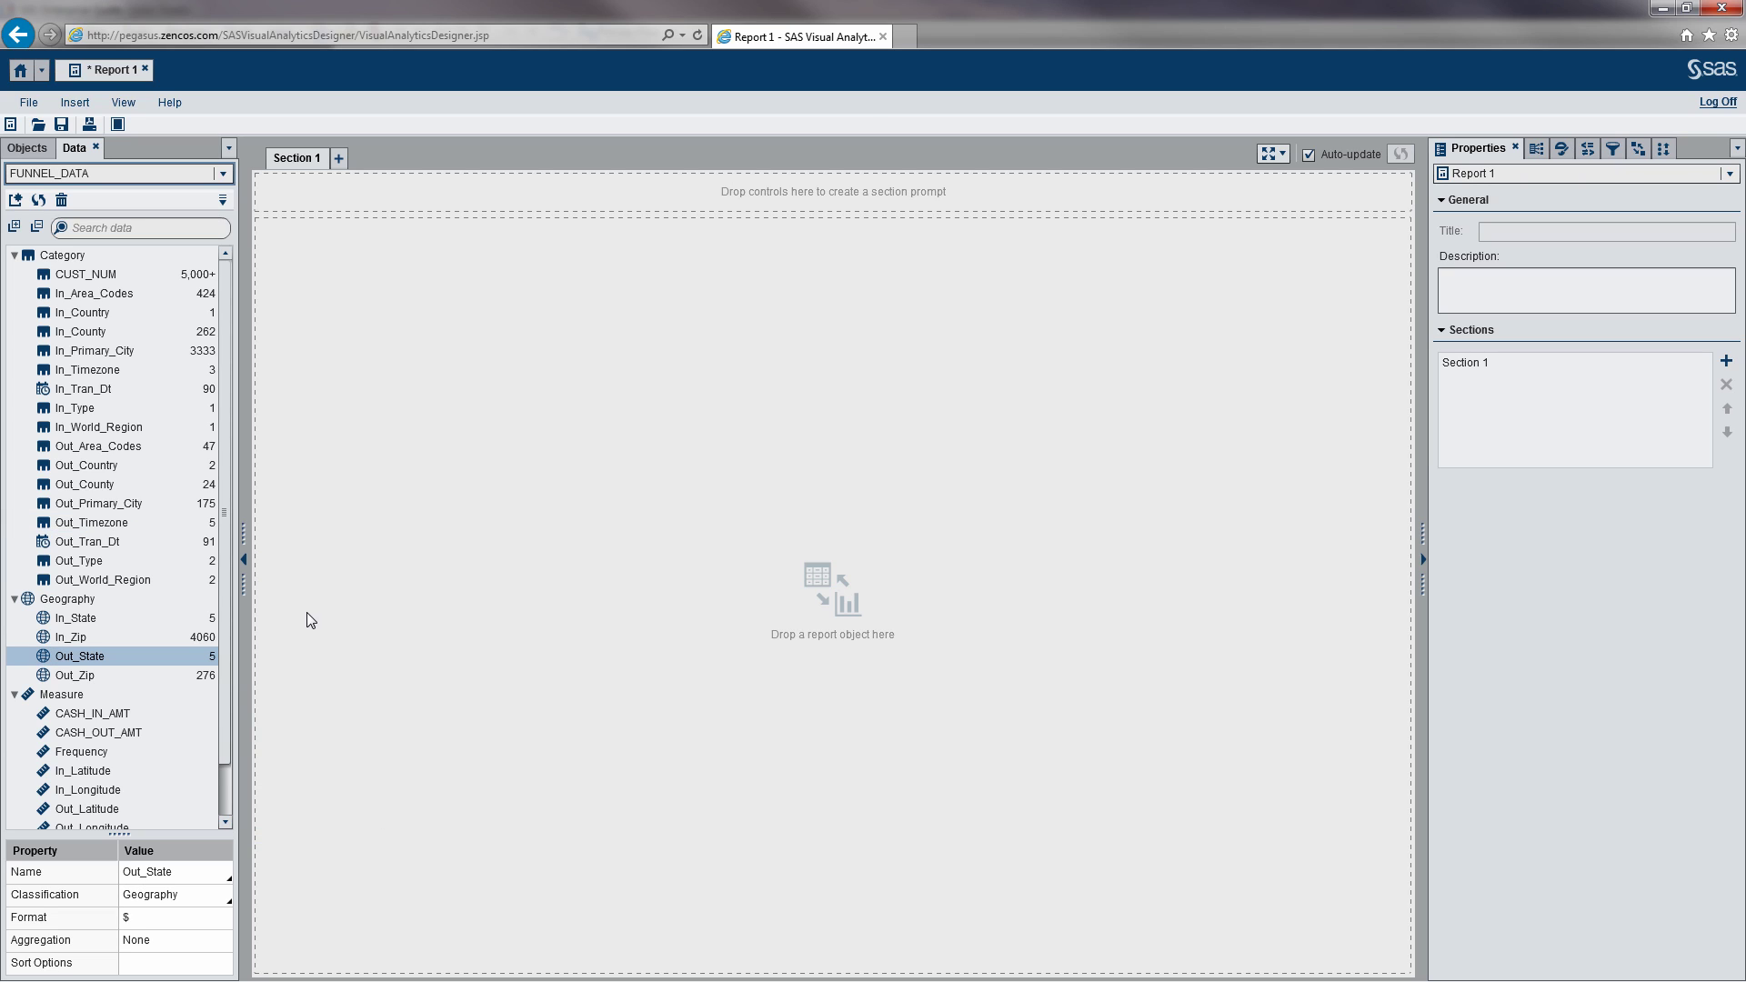
# Create the Cash IN Location hierarchy with In_State above In_Zip
pyautogui.click(223, 200)
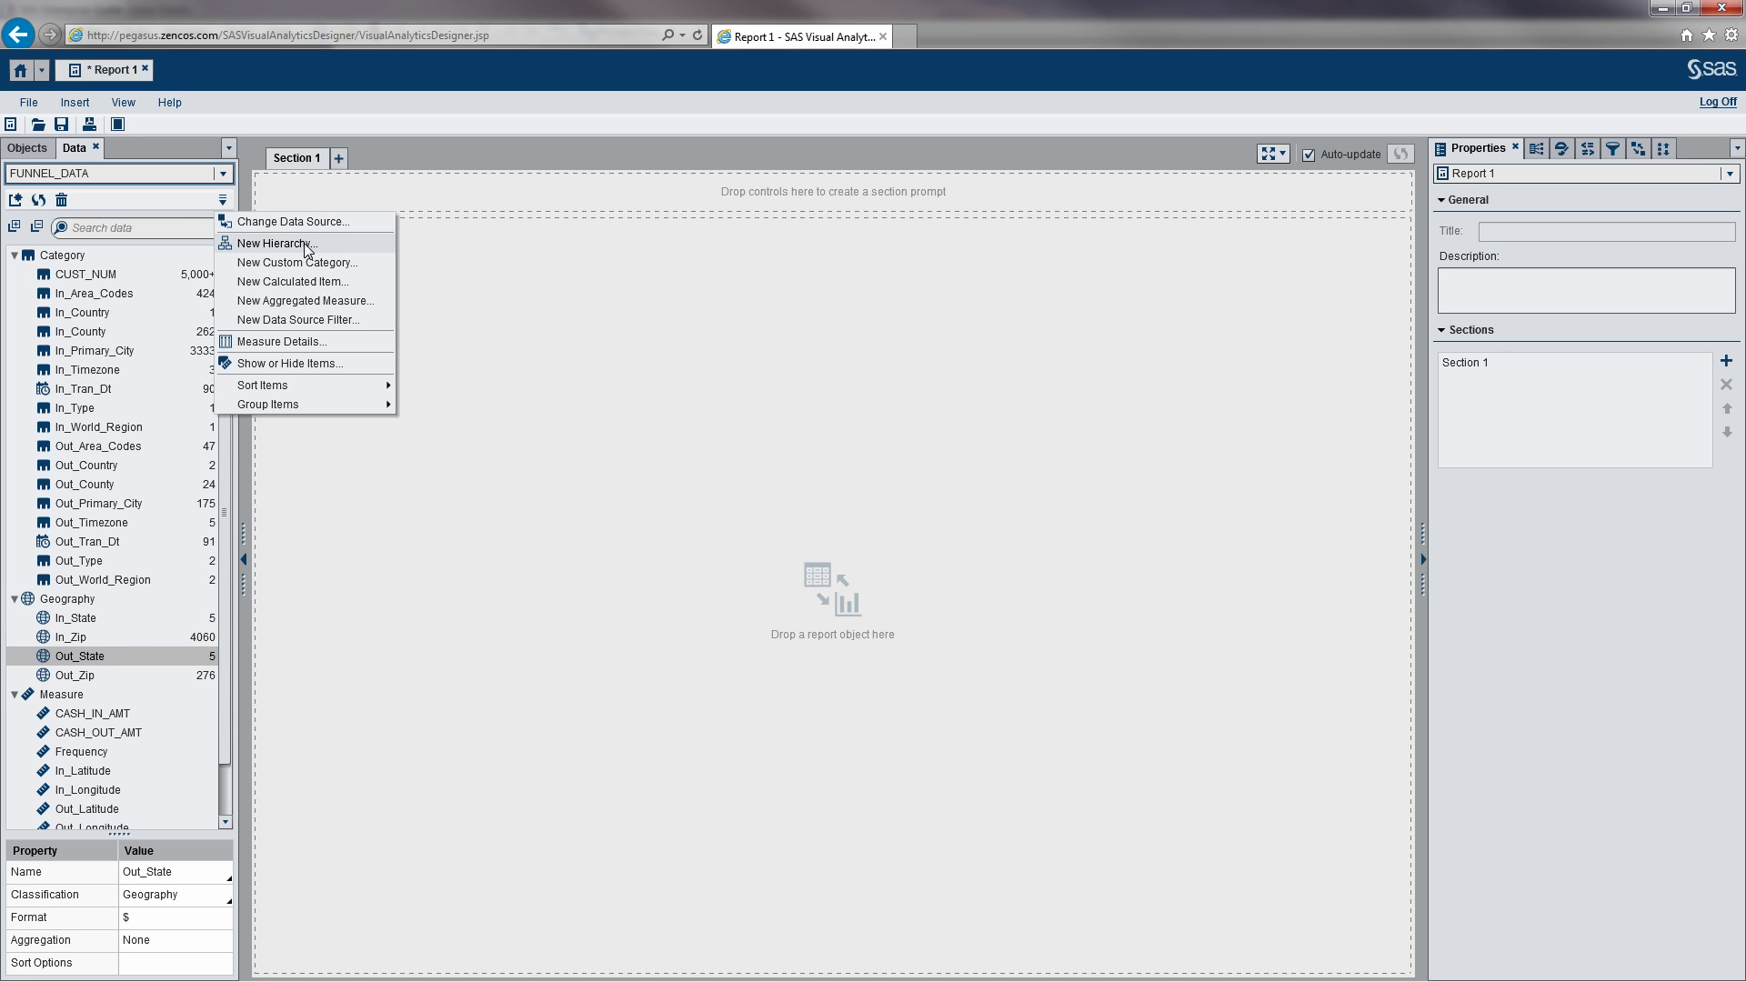
pyautogui.click(273, 243)
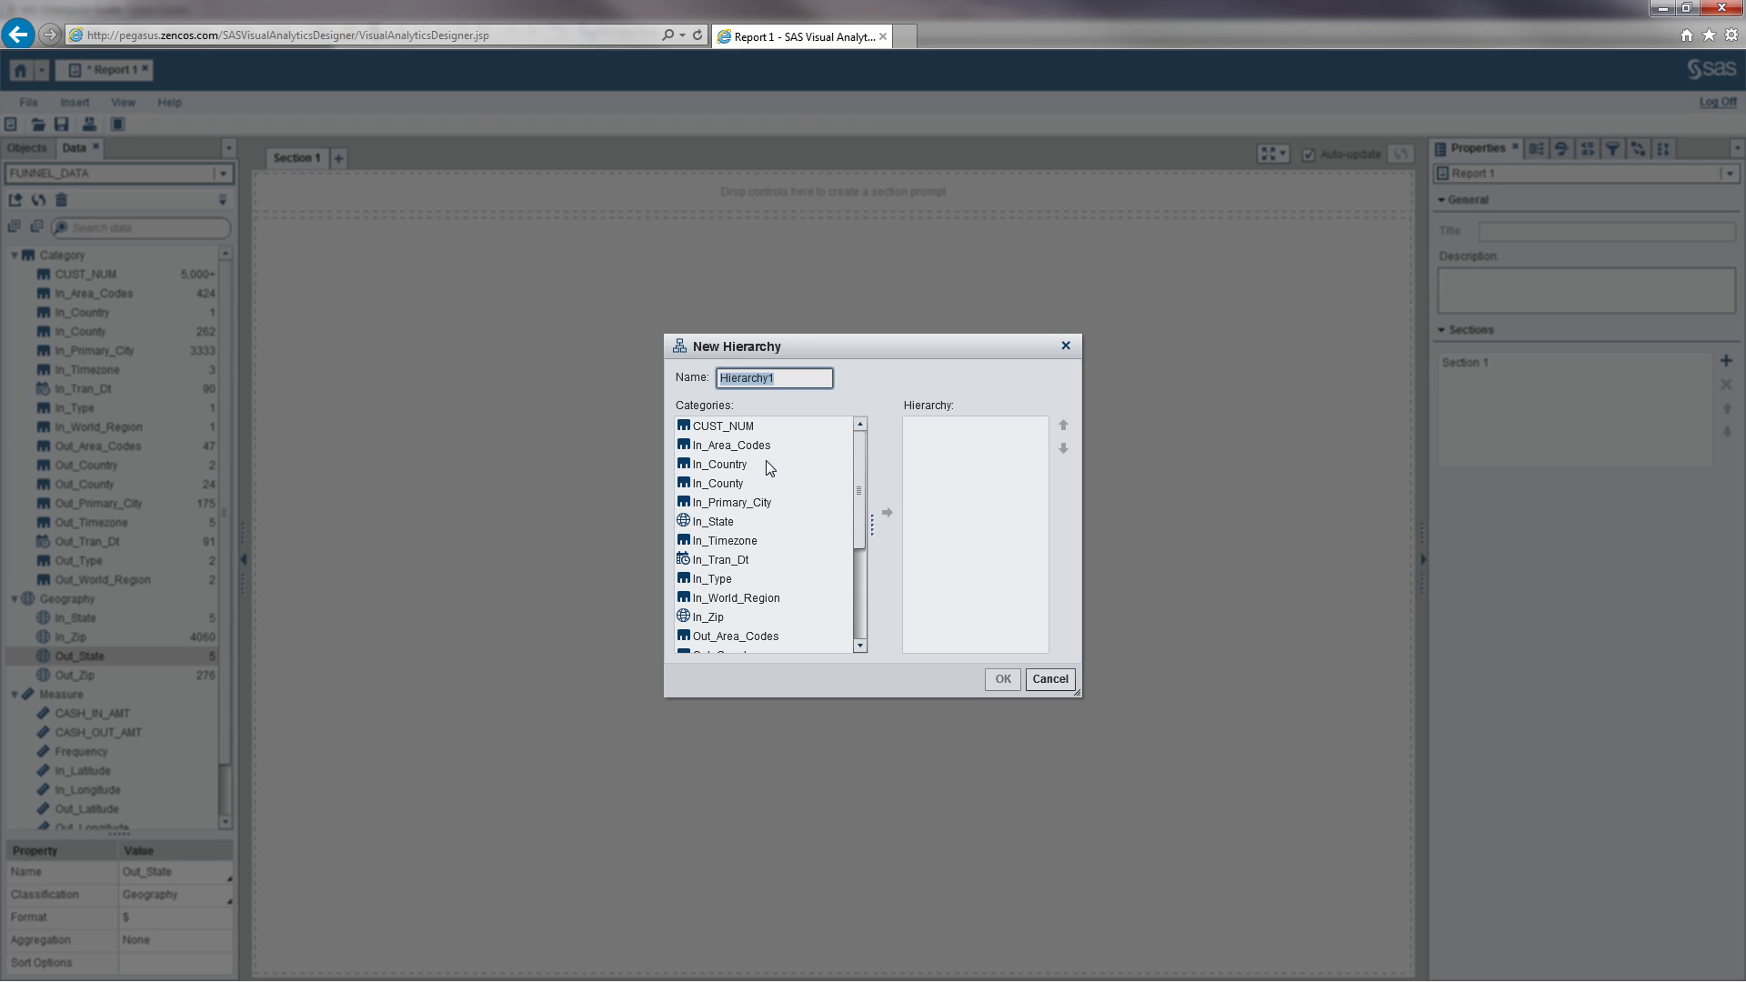
pyautogui.write('Cash IN Location')
pyautogui.click(798, 520)
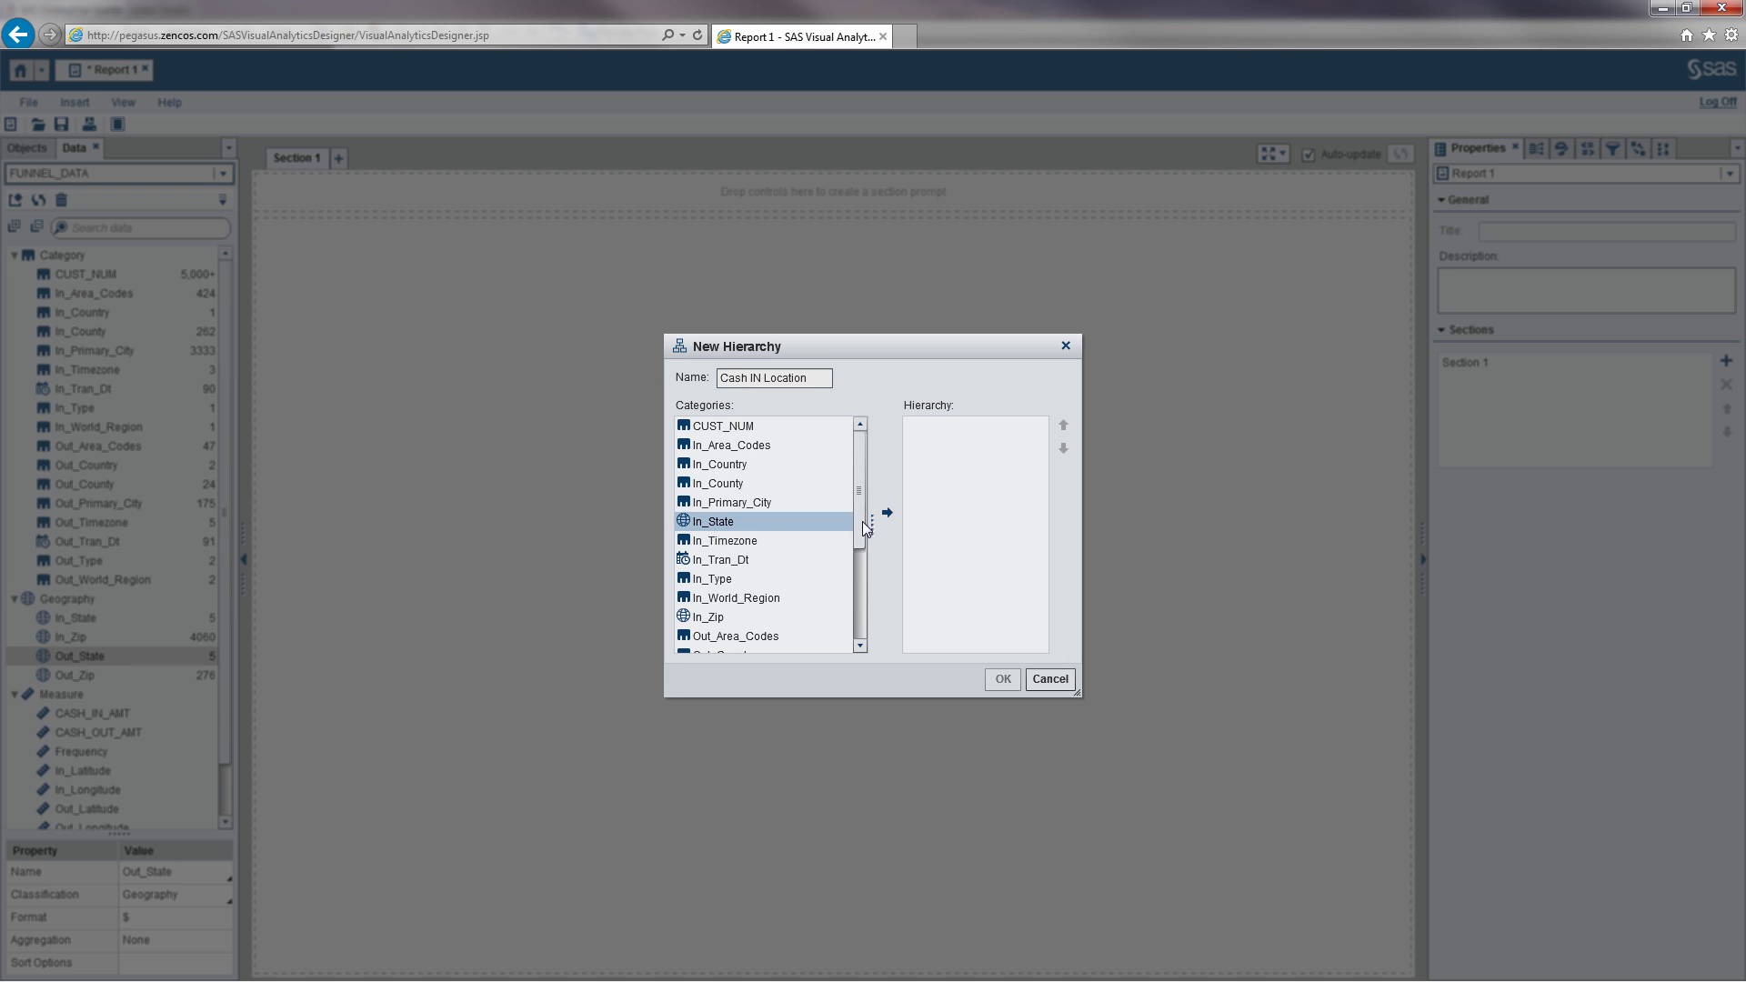
pyautogui.click(888, 513)
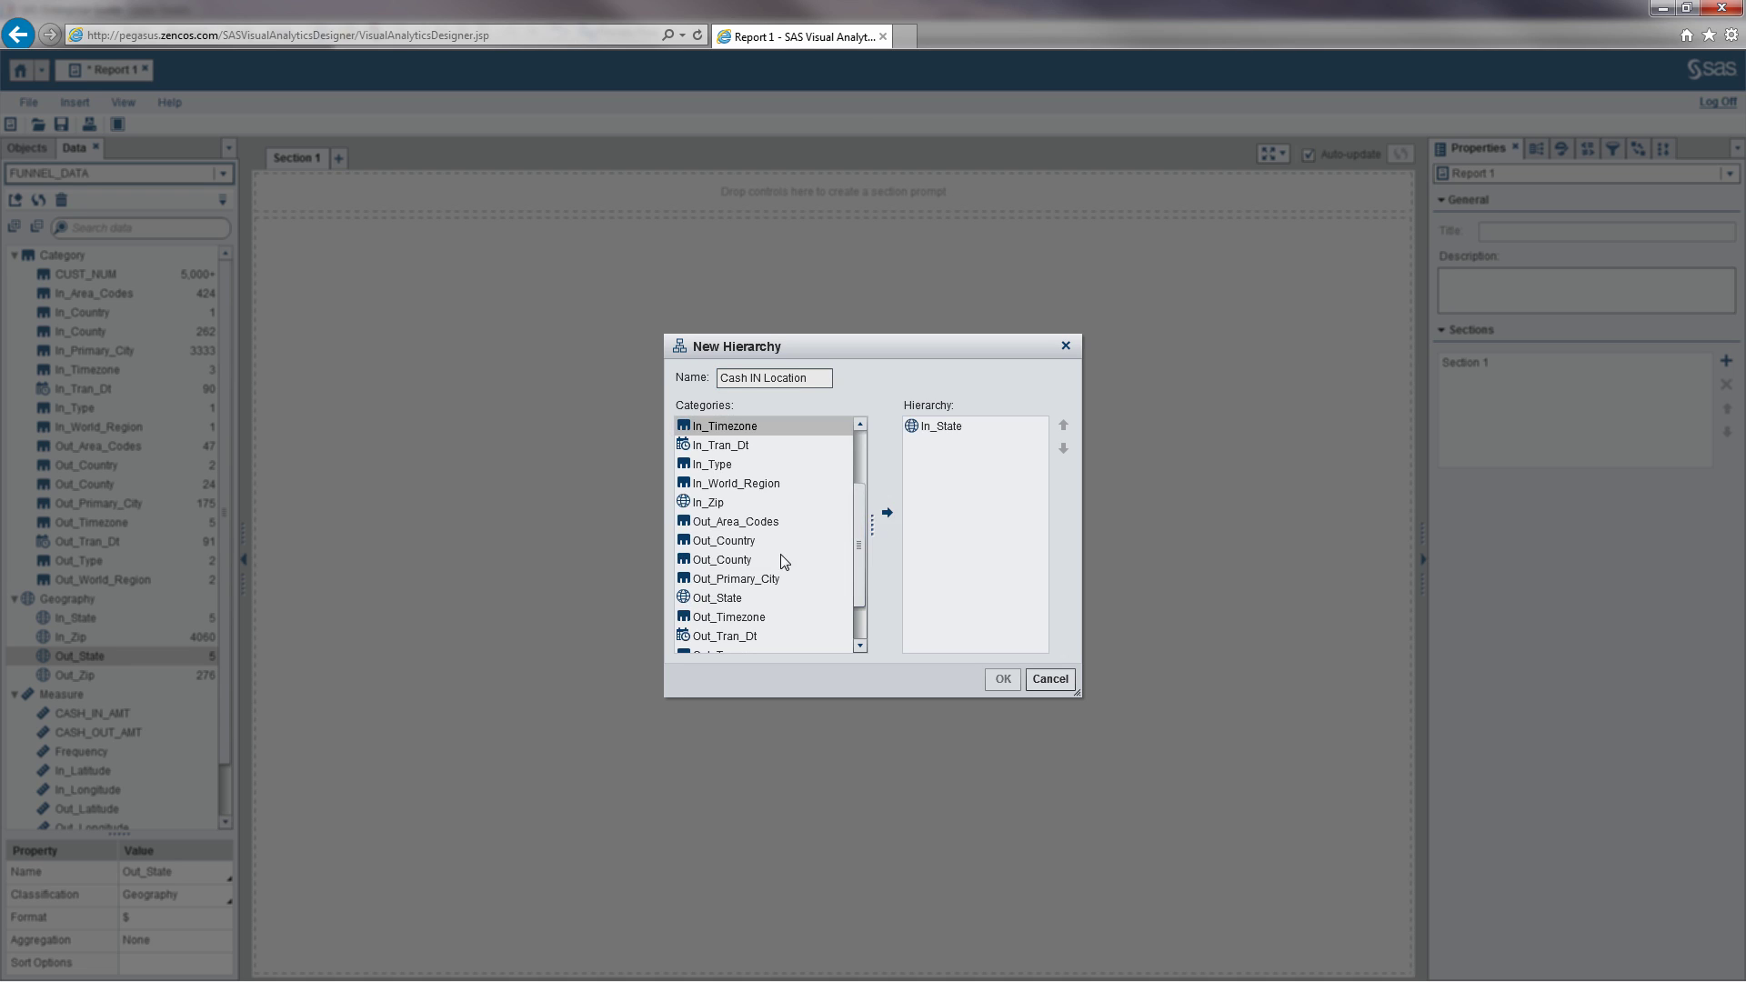
pyautogui.click(716, 504)
pyautogui.click(888, 513)
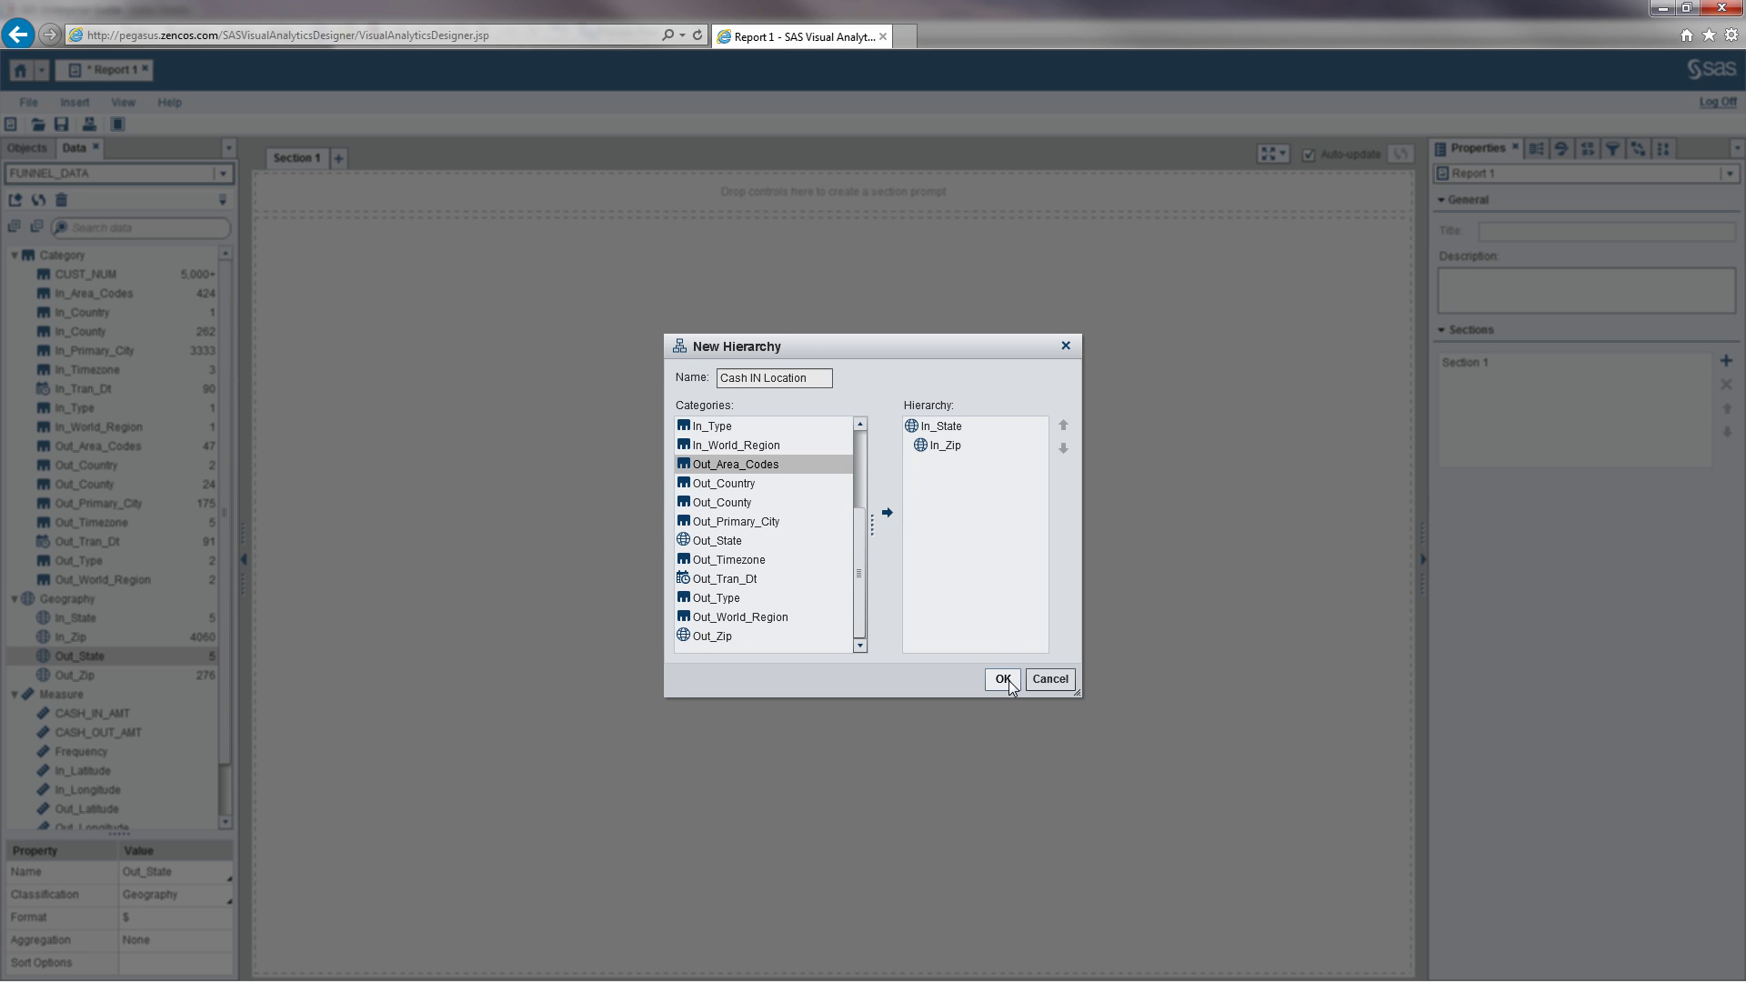
pyautogui.click(1002, 679)
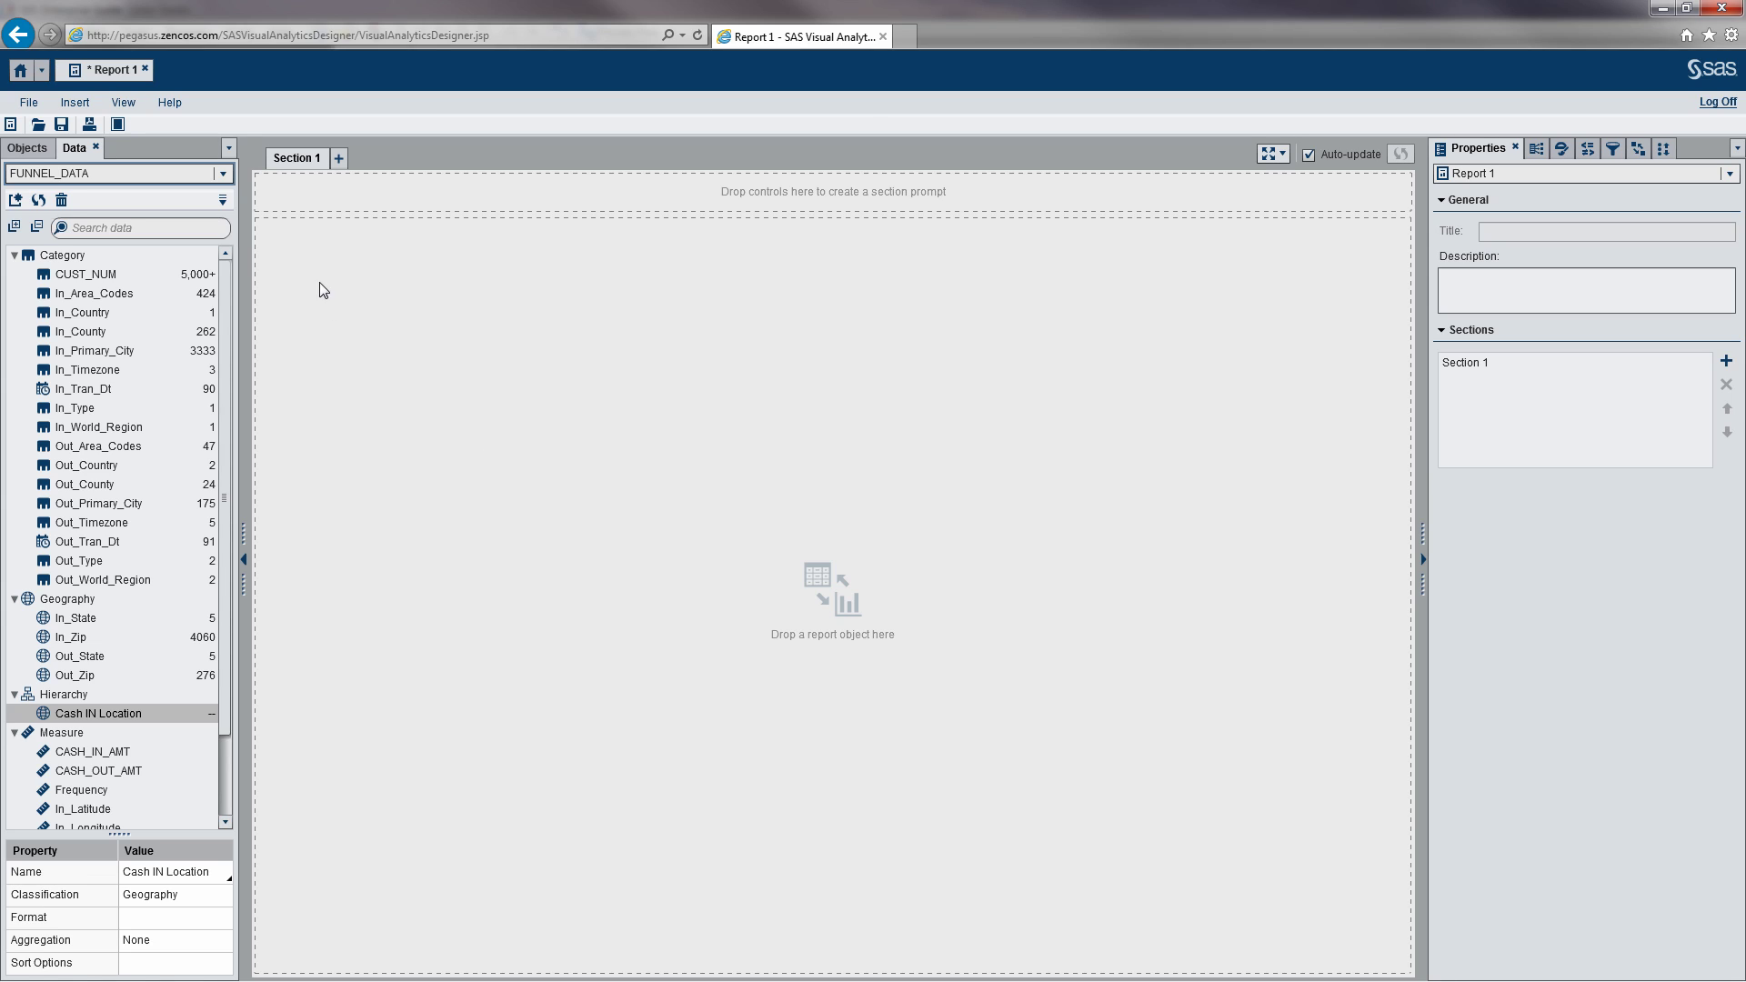
# Create the Cash OUT Location hierarchy with Out_State above Out_Zip
pyautogui.click(224, 201)
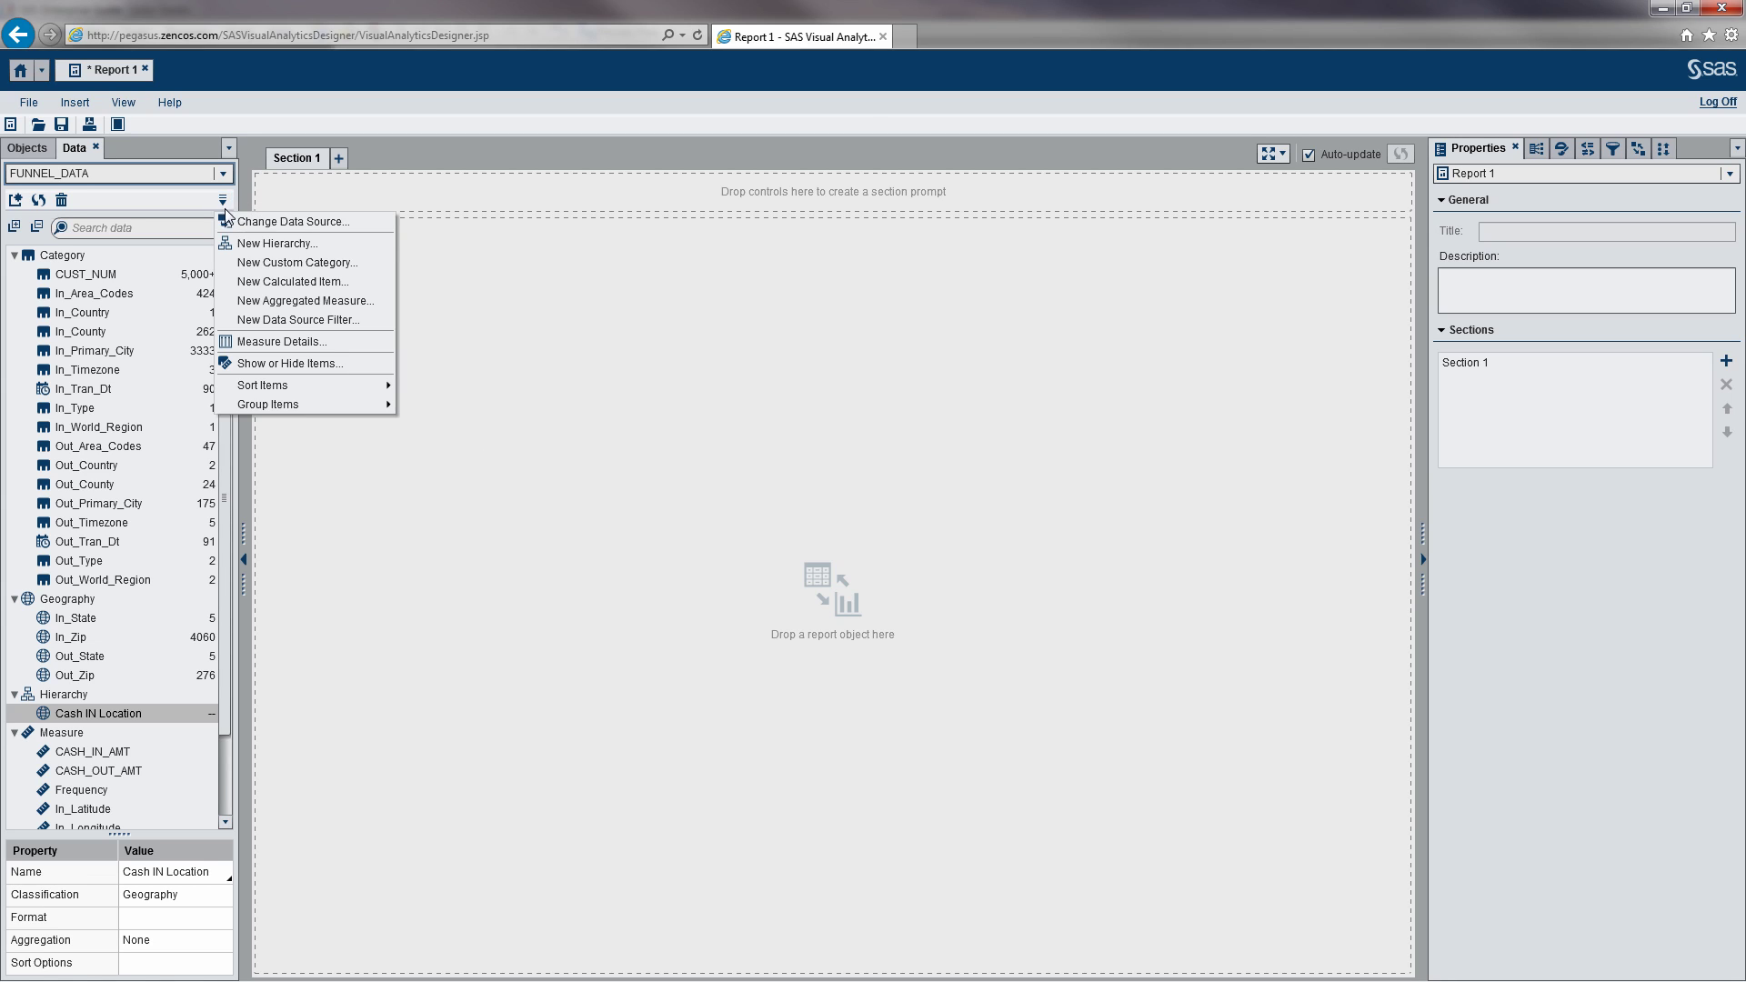
pyautogui.click(270, 246)
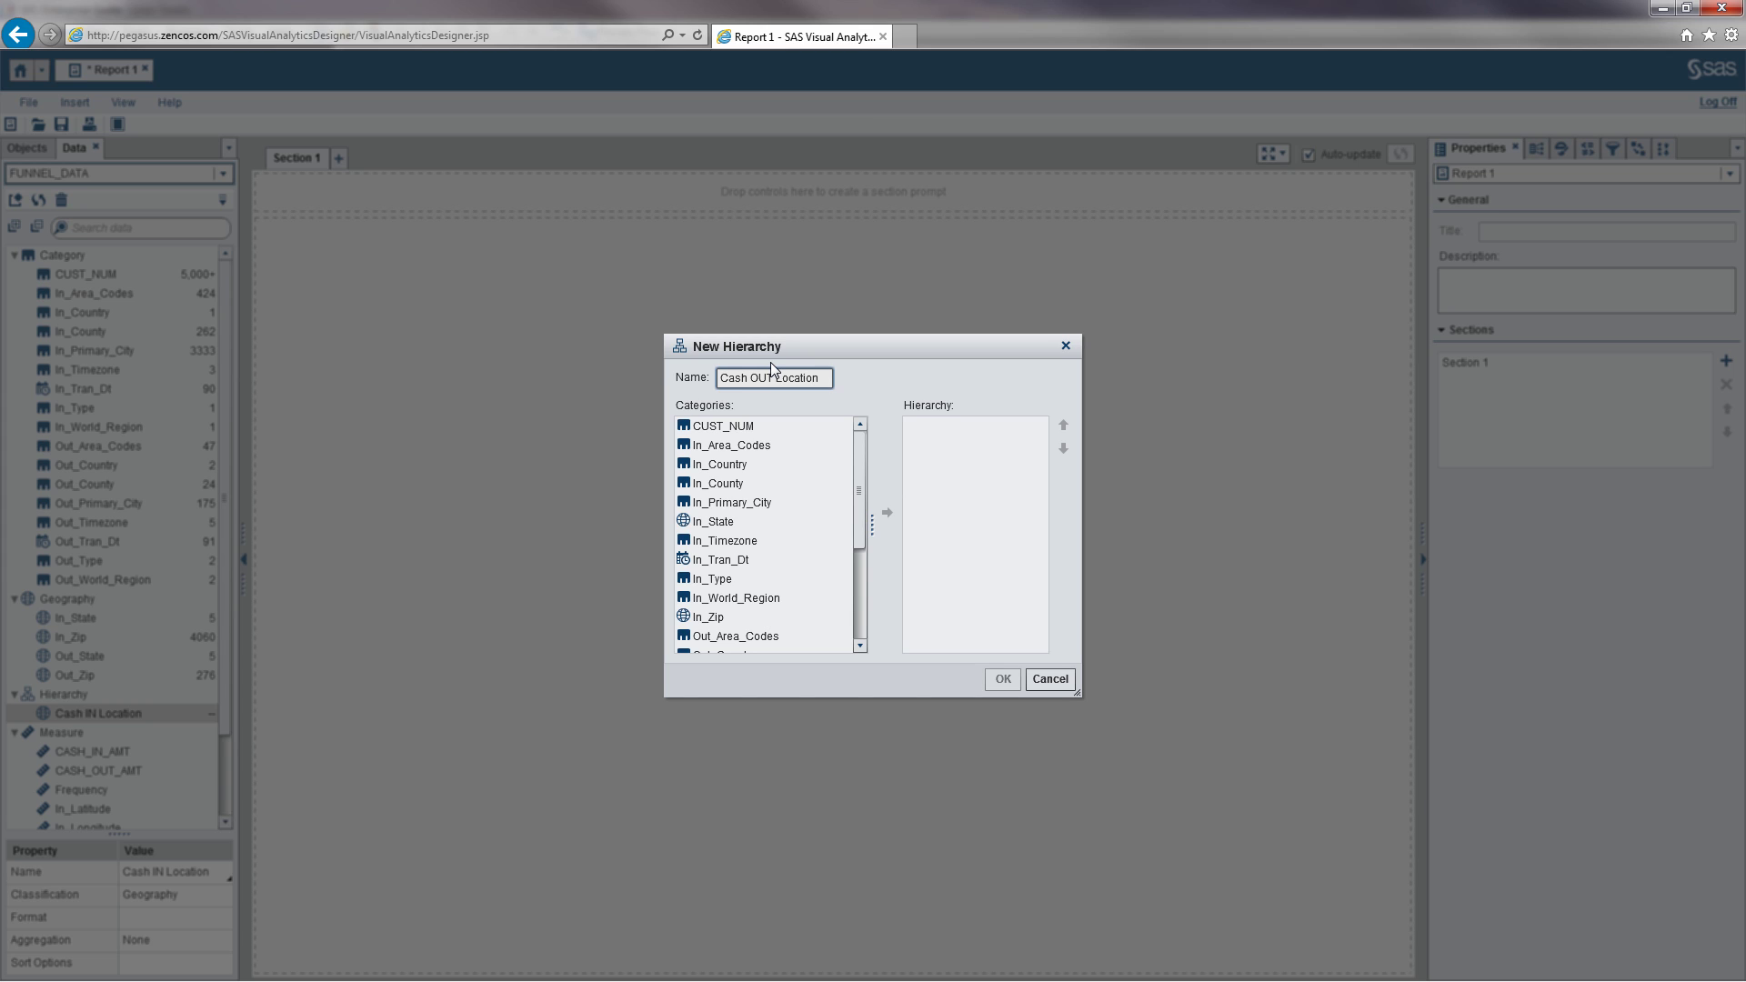
pyautogui.moveTo(855, 460); pyautogui.dragTo(858, 551)
pyautogui.click(738, 542)
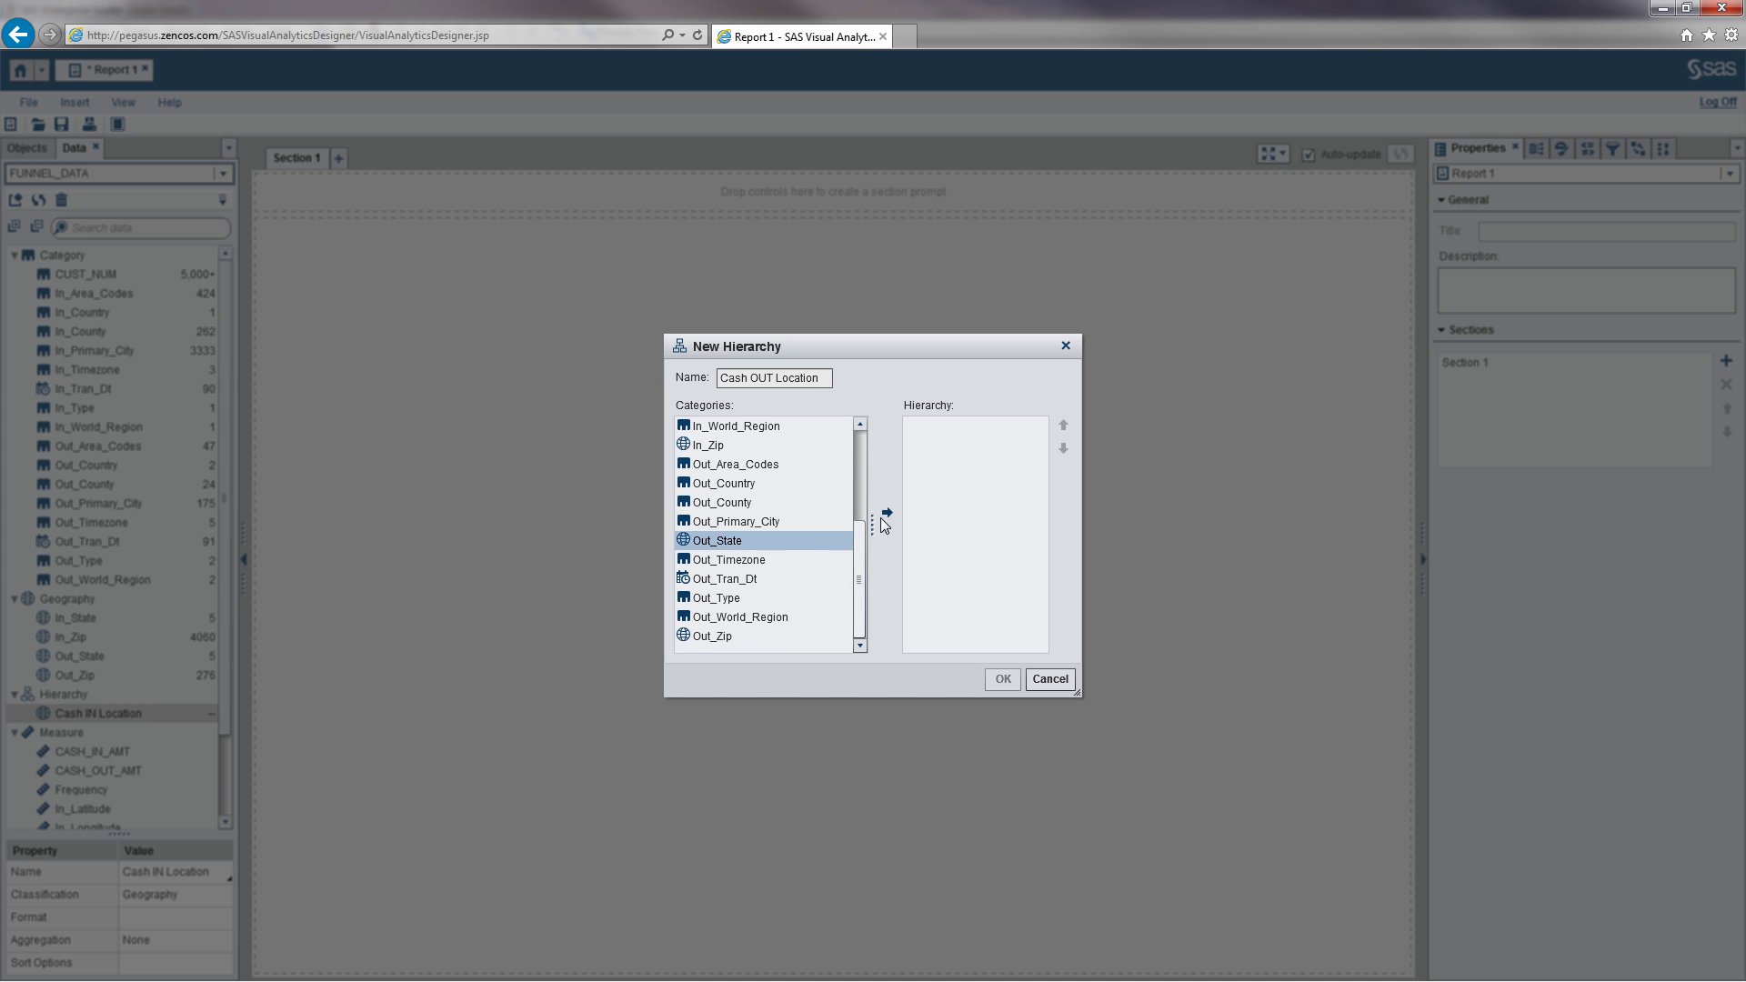
pyautogui.click(887, 512)
pyautogui.click(741, 638)
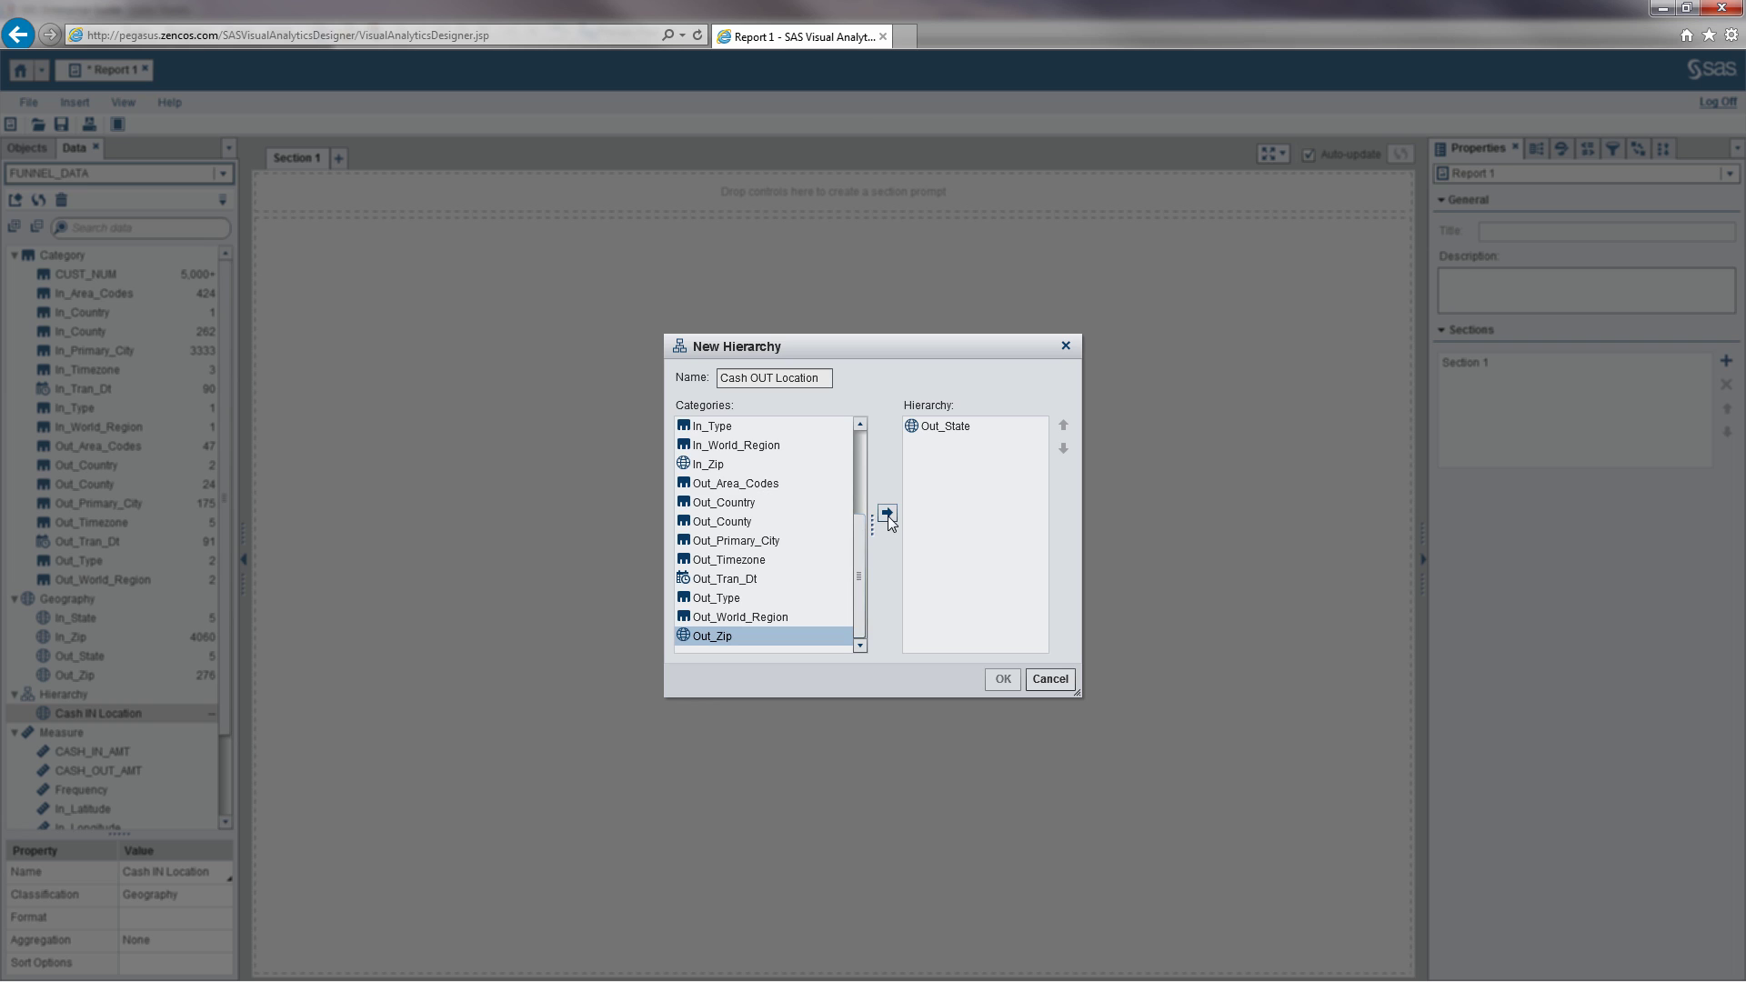
pyautogui.click(887, 514)
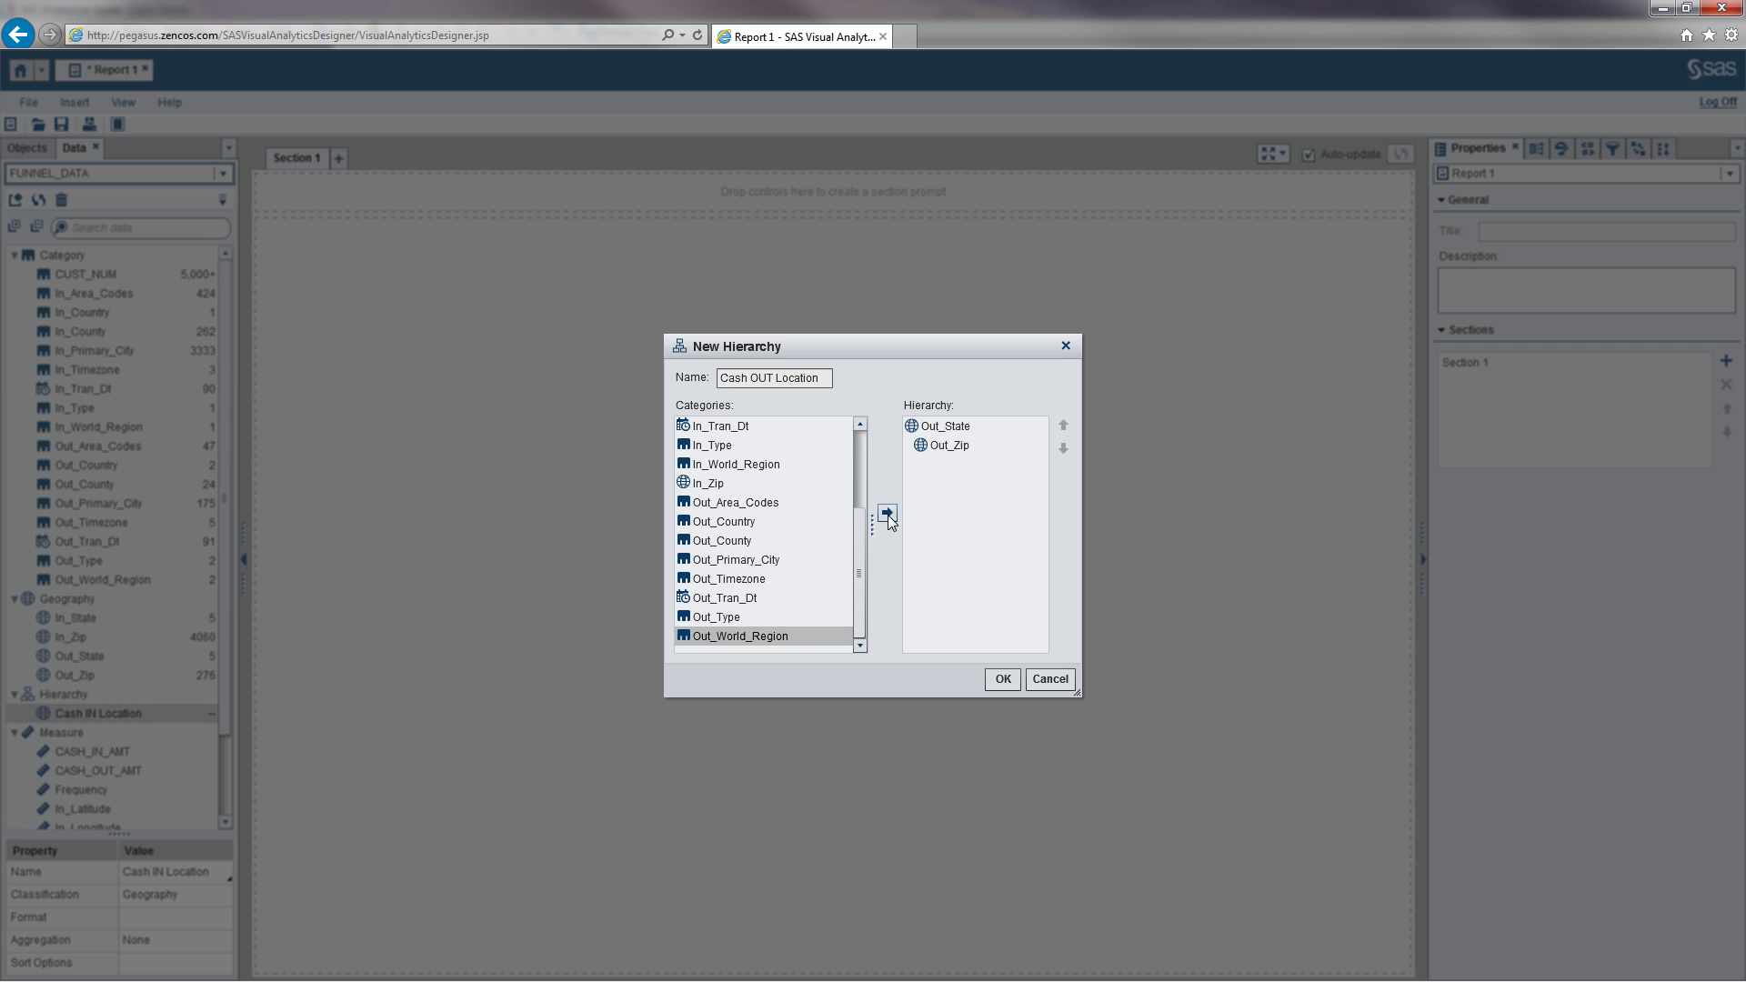
pyautogui.click(1002, 680)
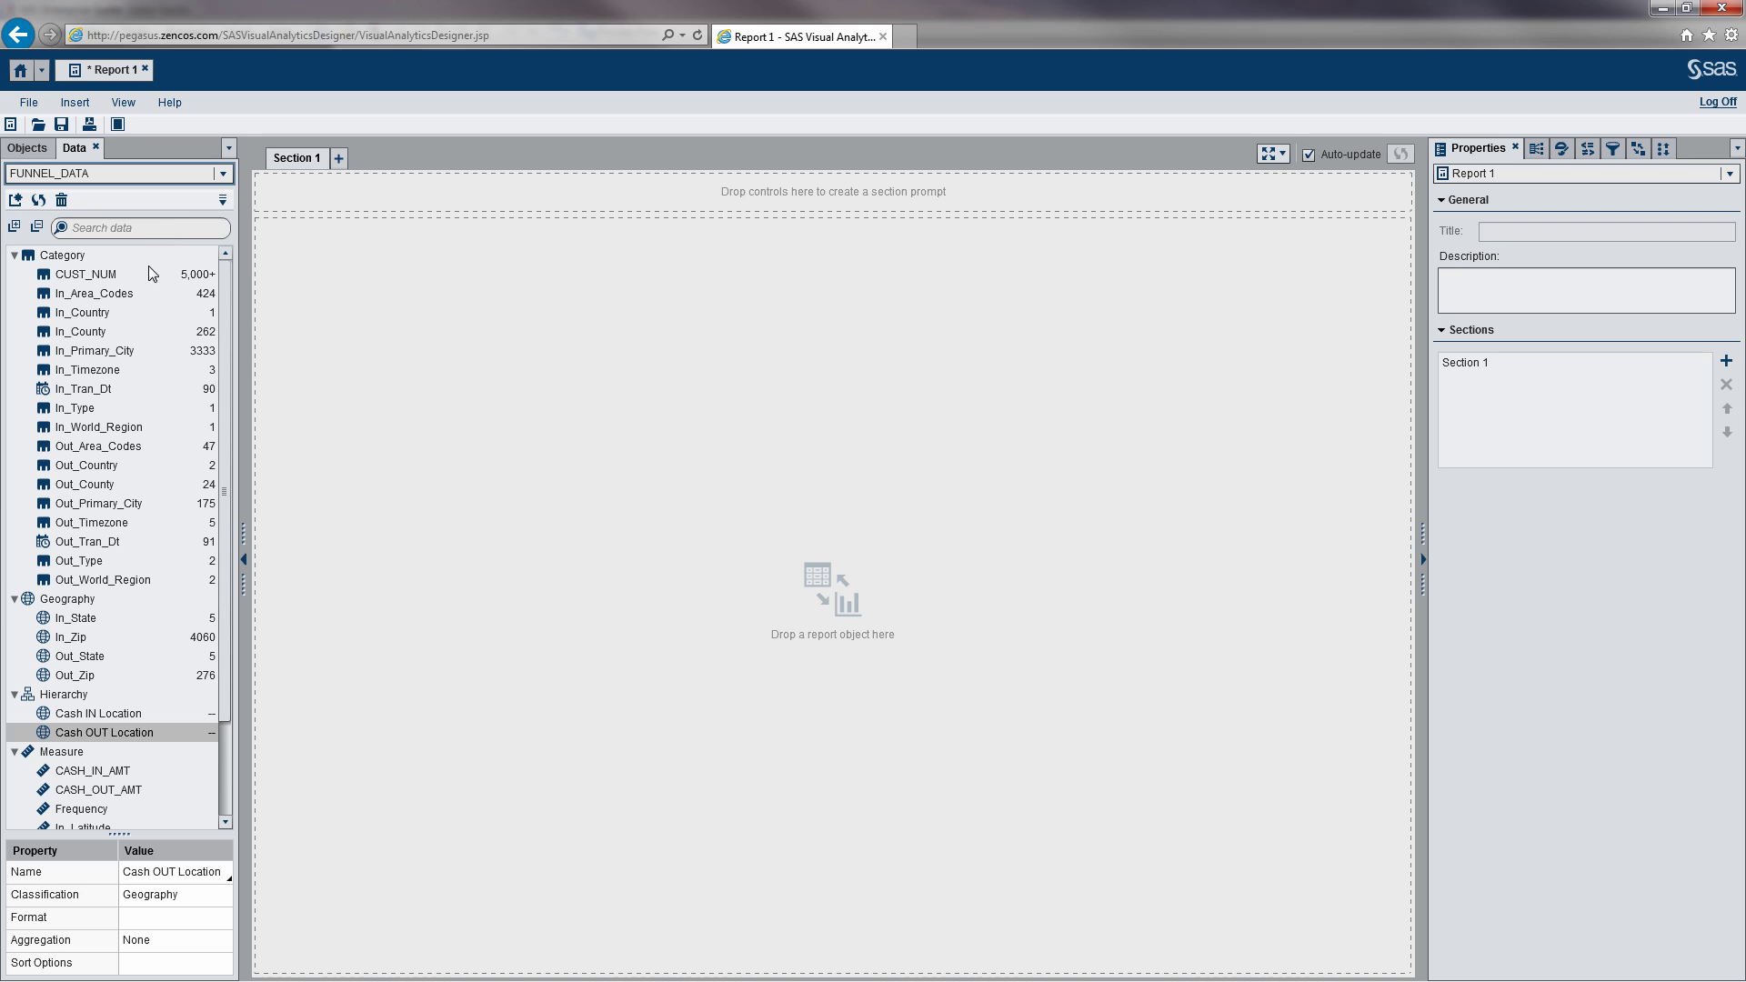
pyautogui.moveTo(224, 342); pyautogui.dragTo(226, 480)
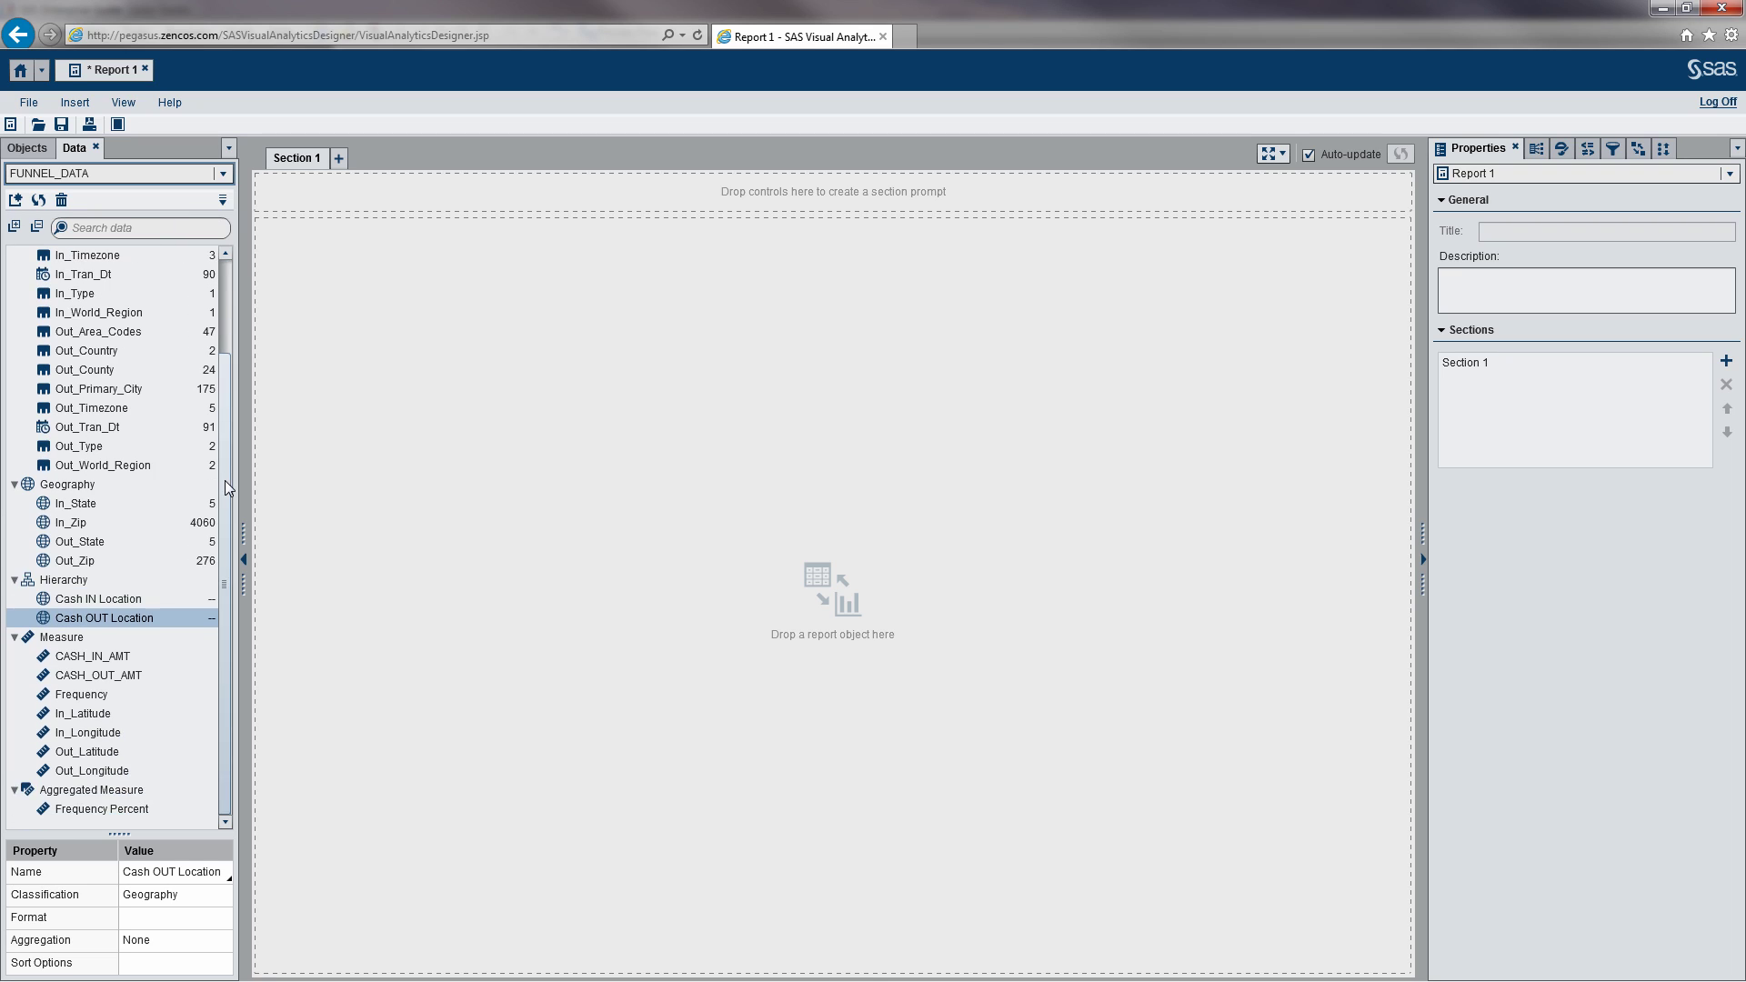
# Place a Geo Region Map on Section 1 and plot In_State on it
pyautogui.click(38, 153)
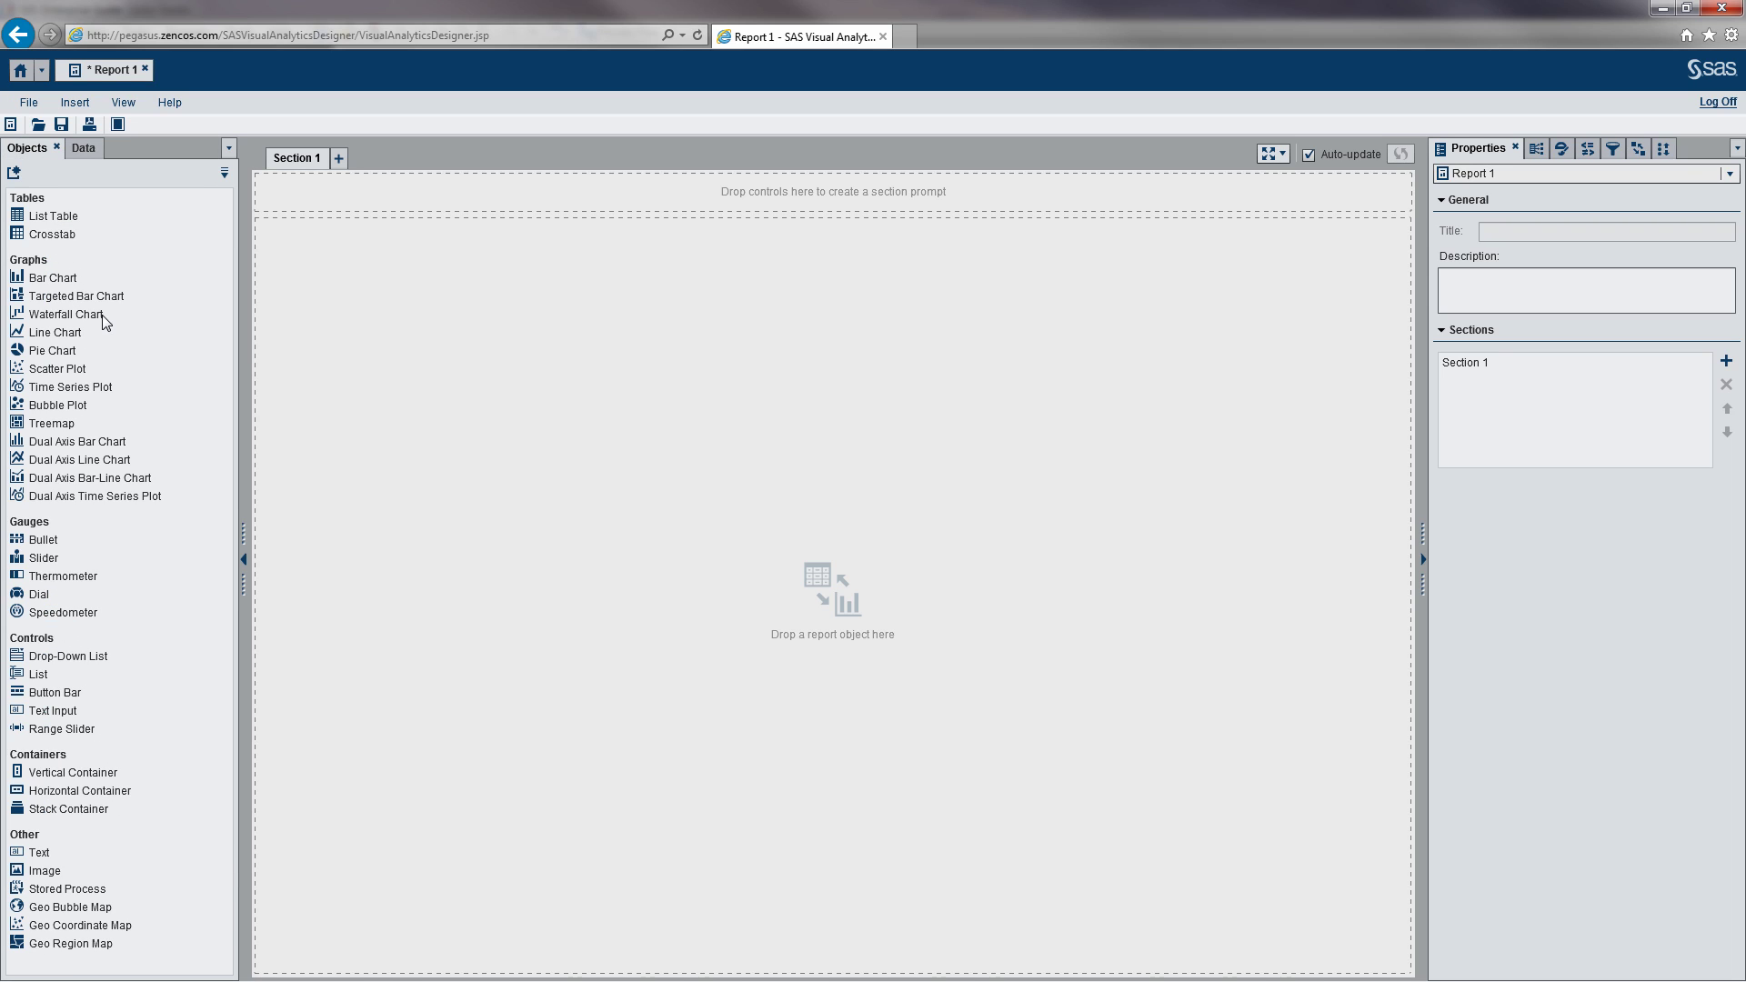
pyautogui.click(102, 944)
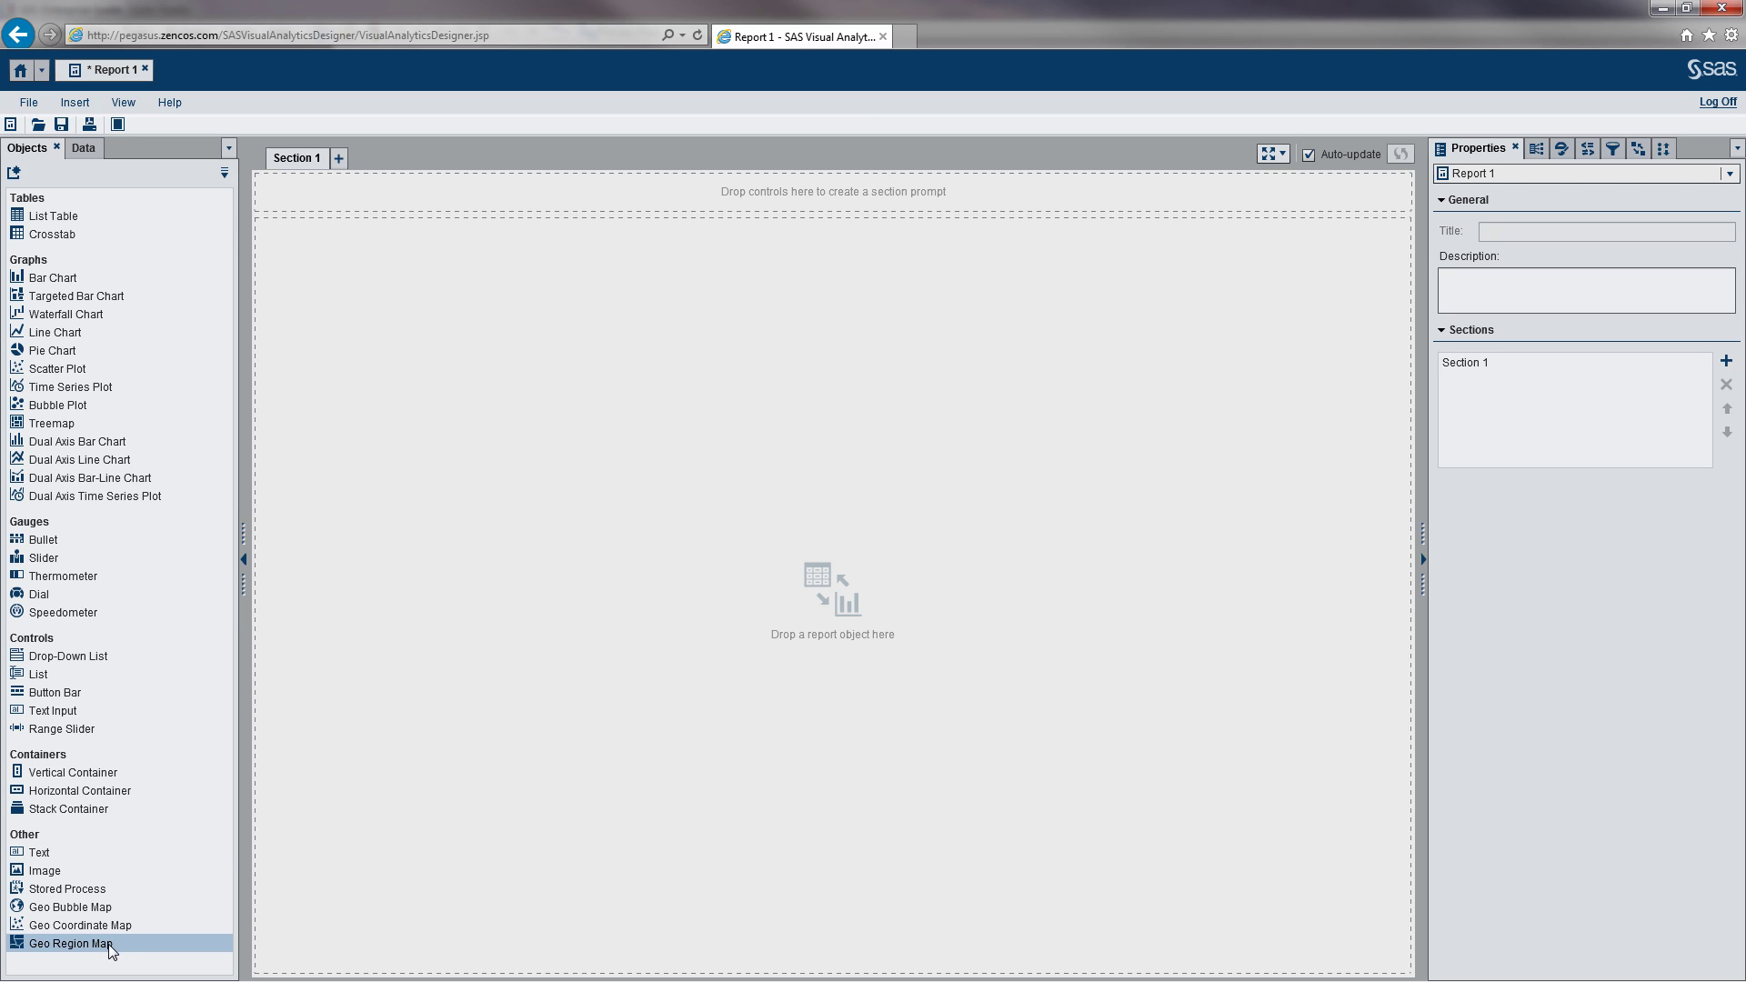
pyautogui.moveTo(112, 950); pyautogui.dragTo(388, 602)
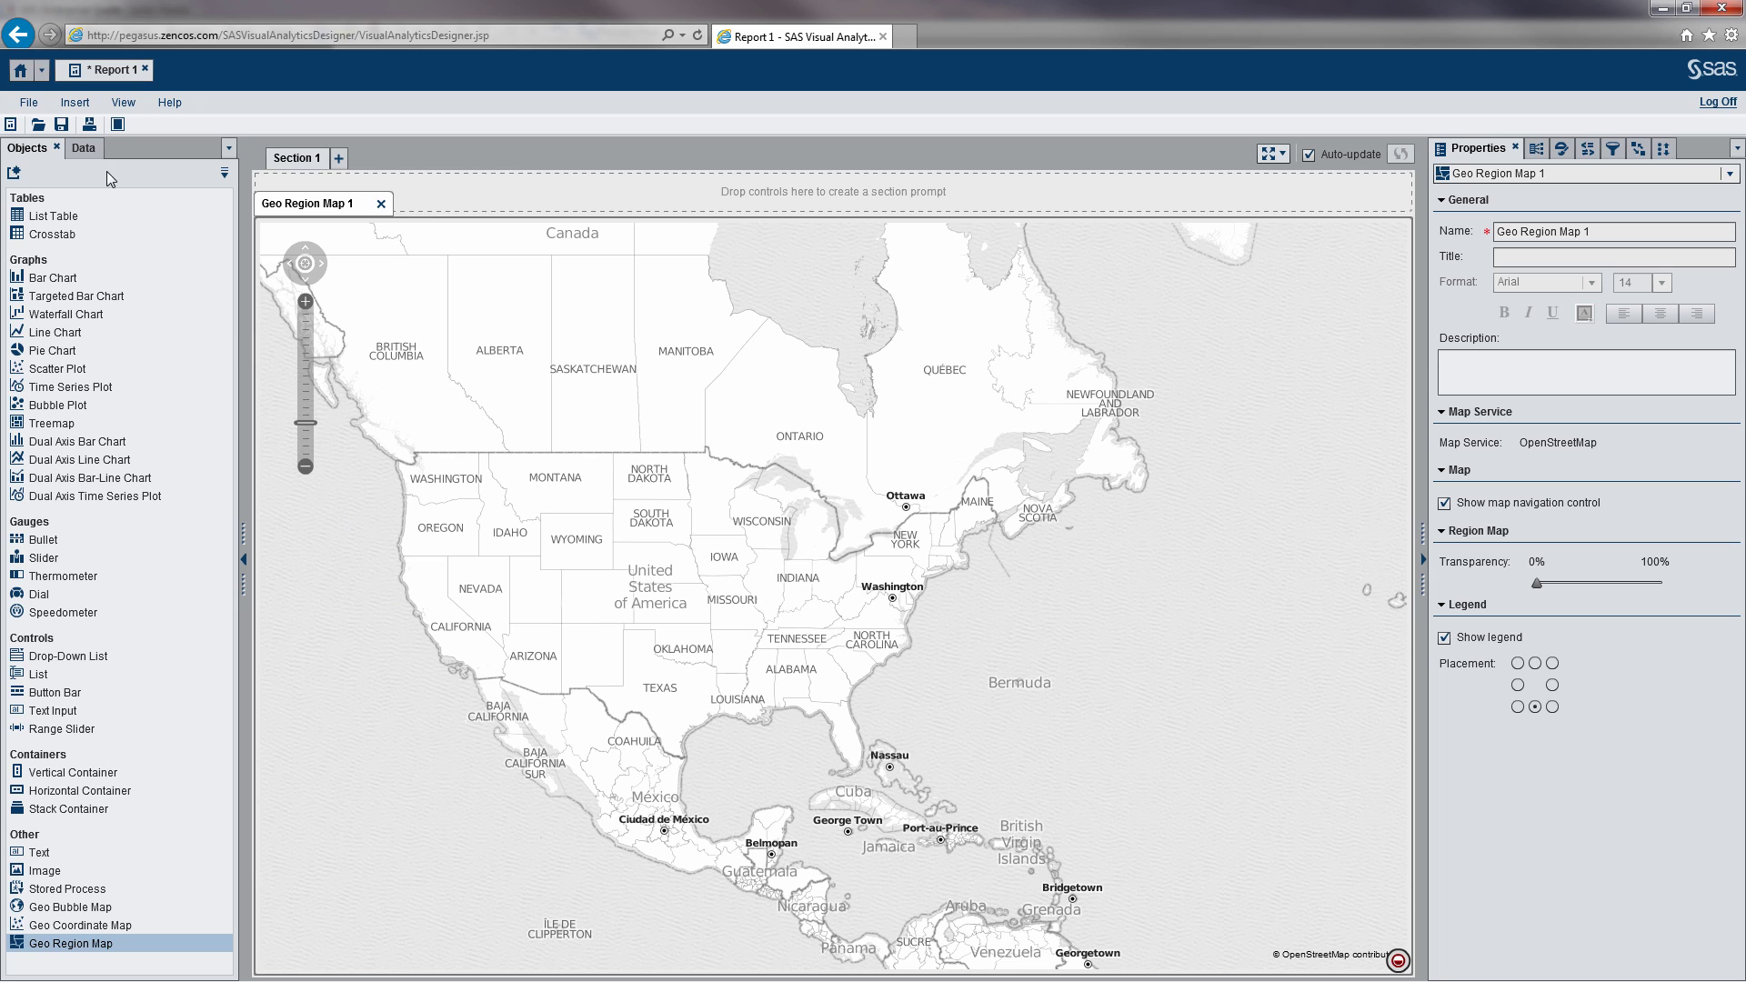
pyautogui.click(87, 148)
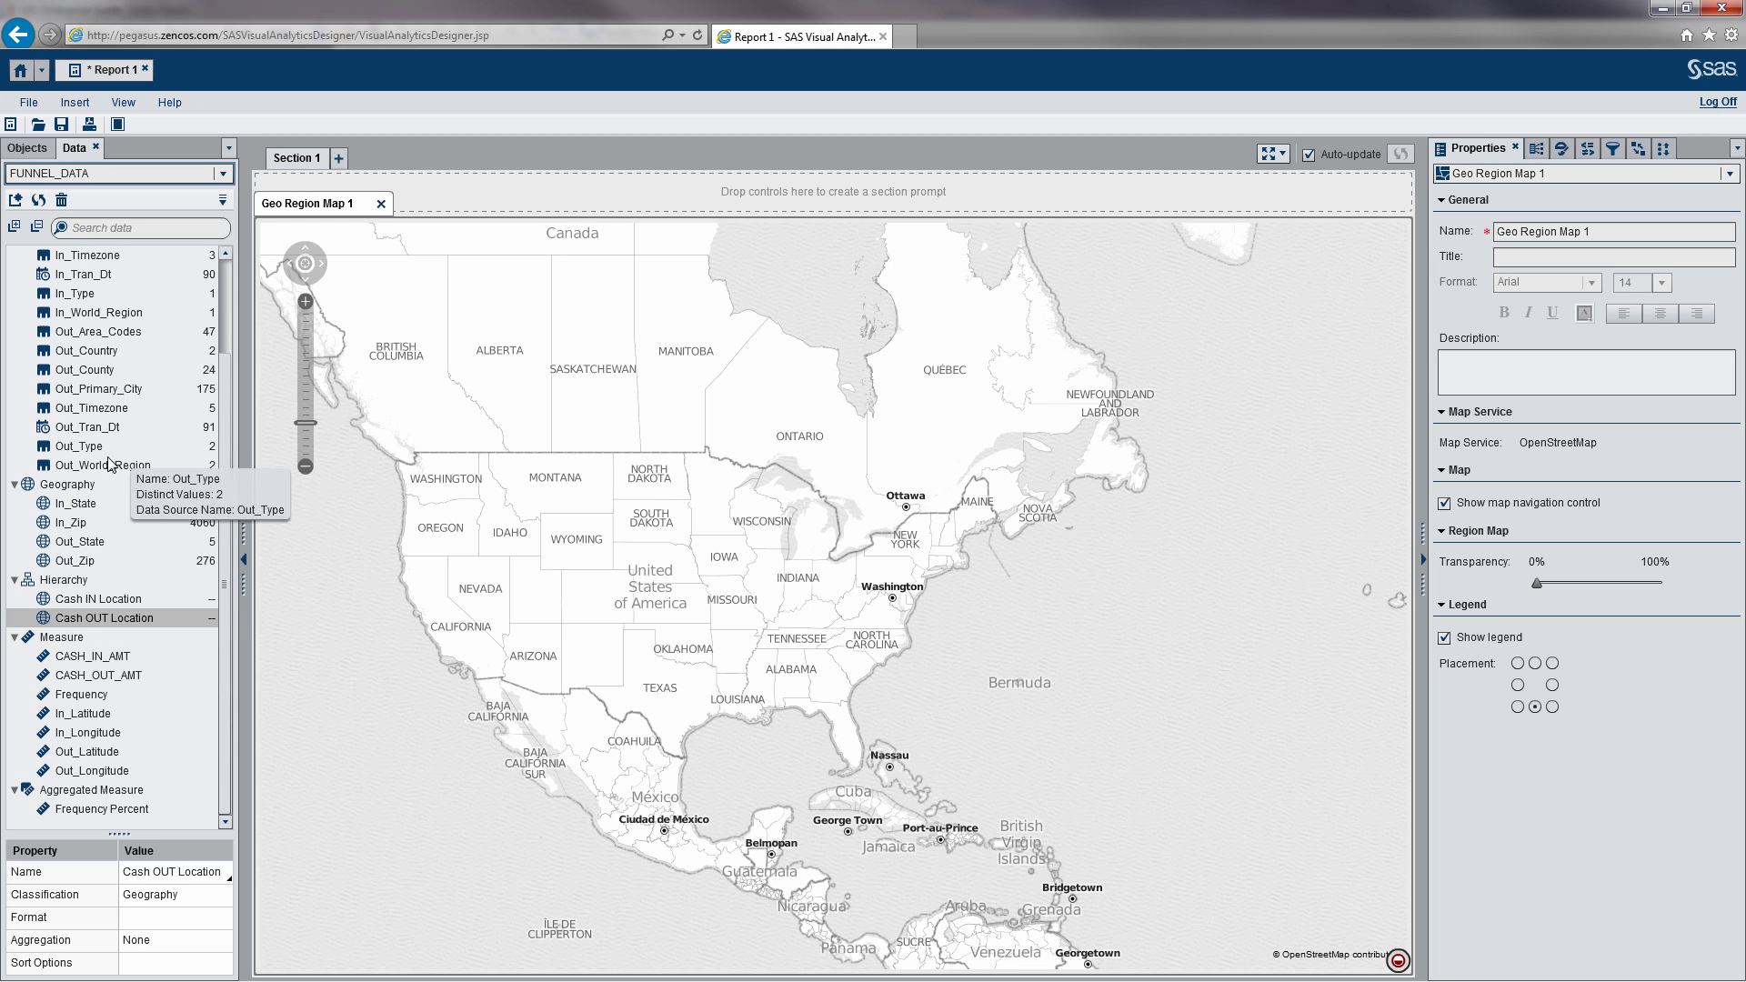
pyautogui.click(85, 508)
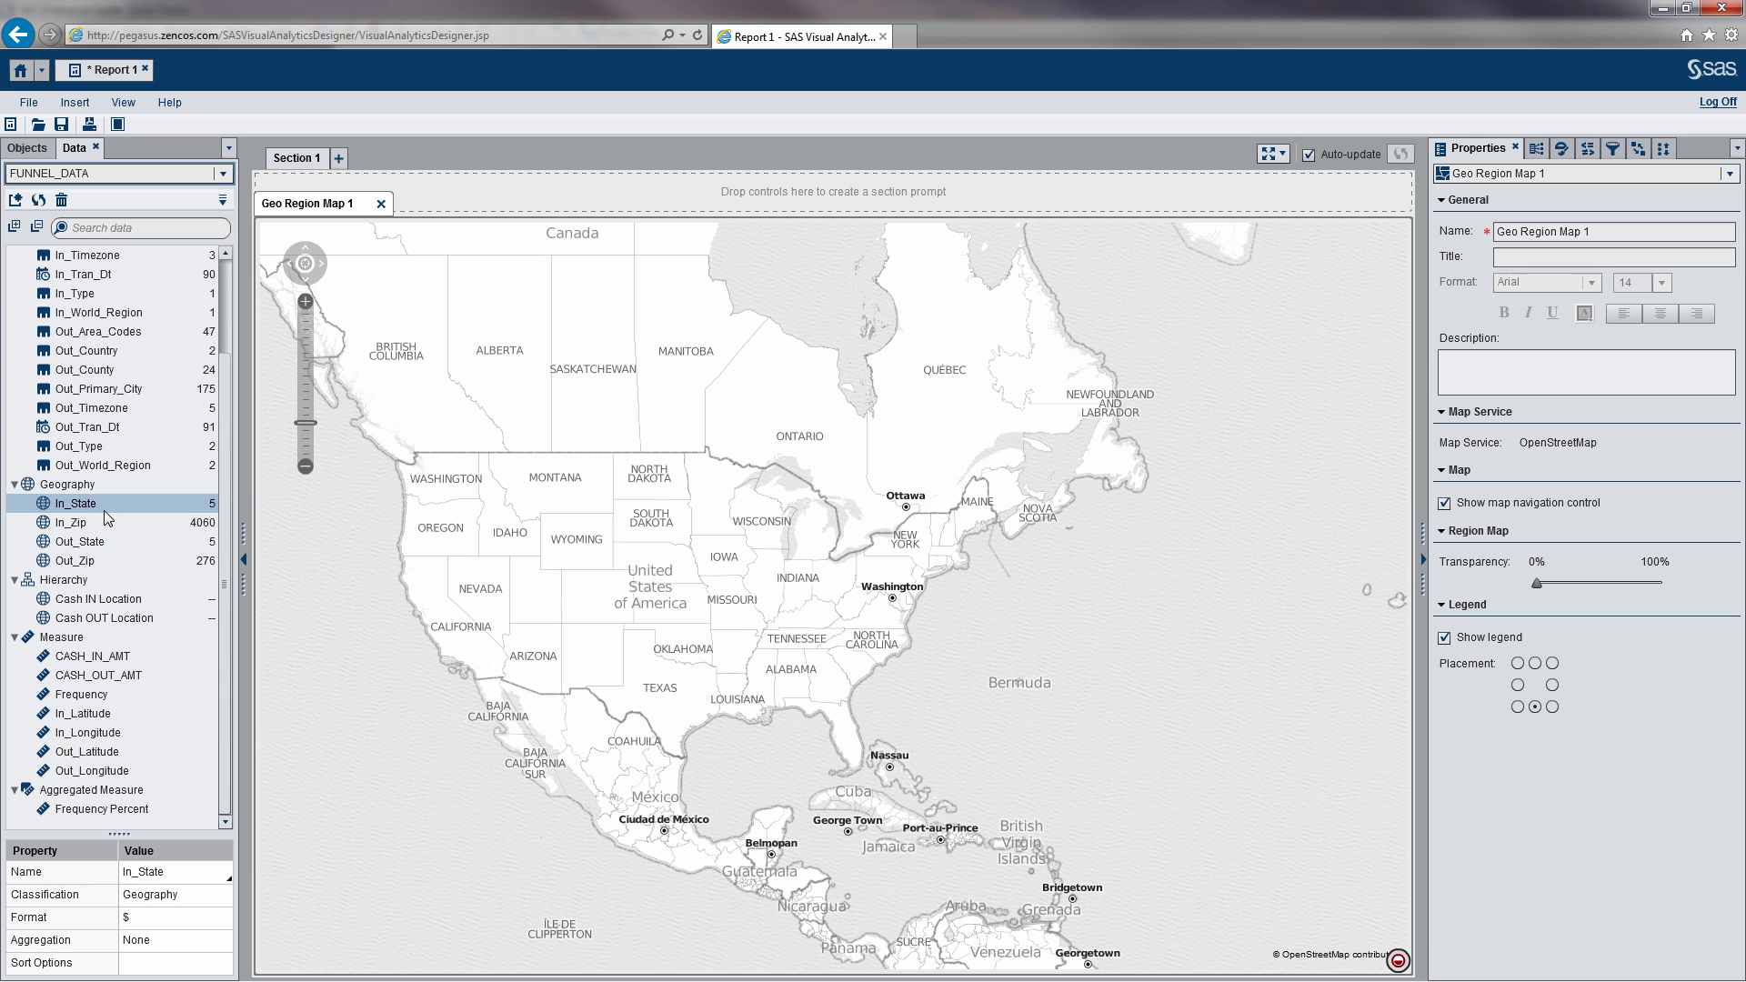
pyautogui.moveTo(573, 602); pyautogui.dragTo(575, 604)
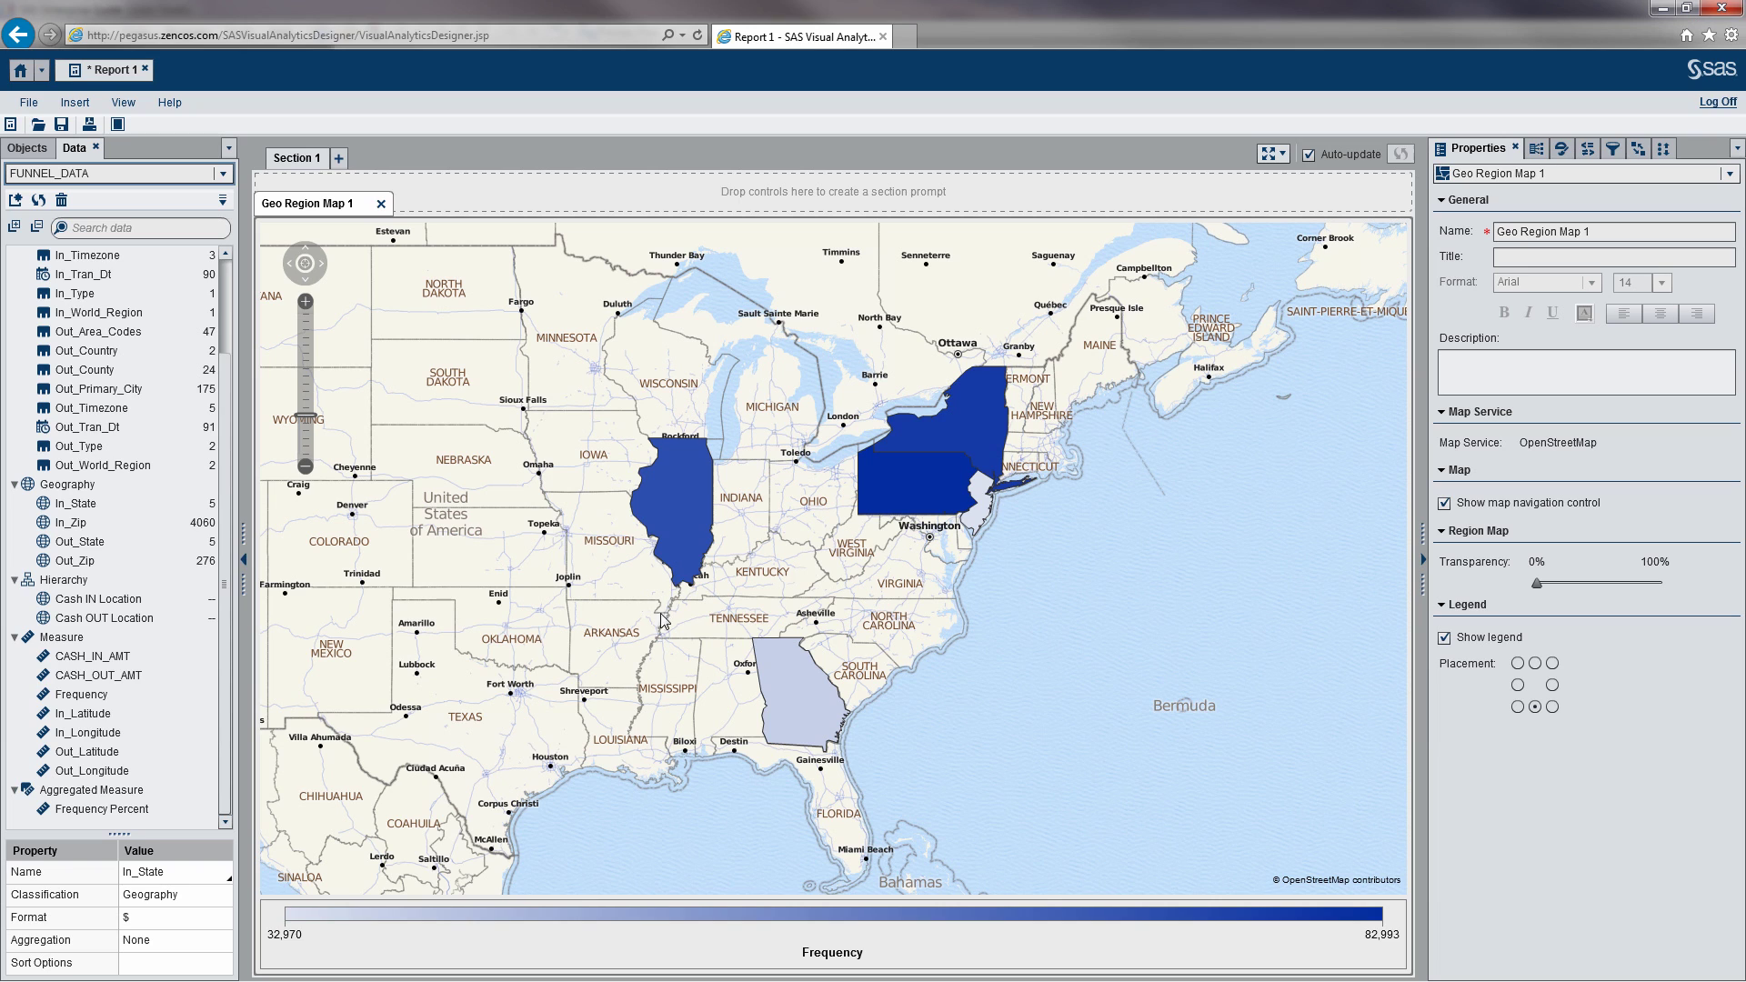
pyautogui.click(1536, 150)
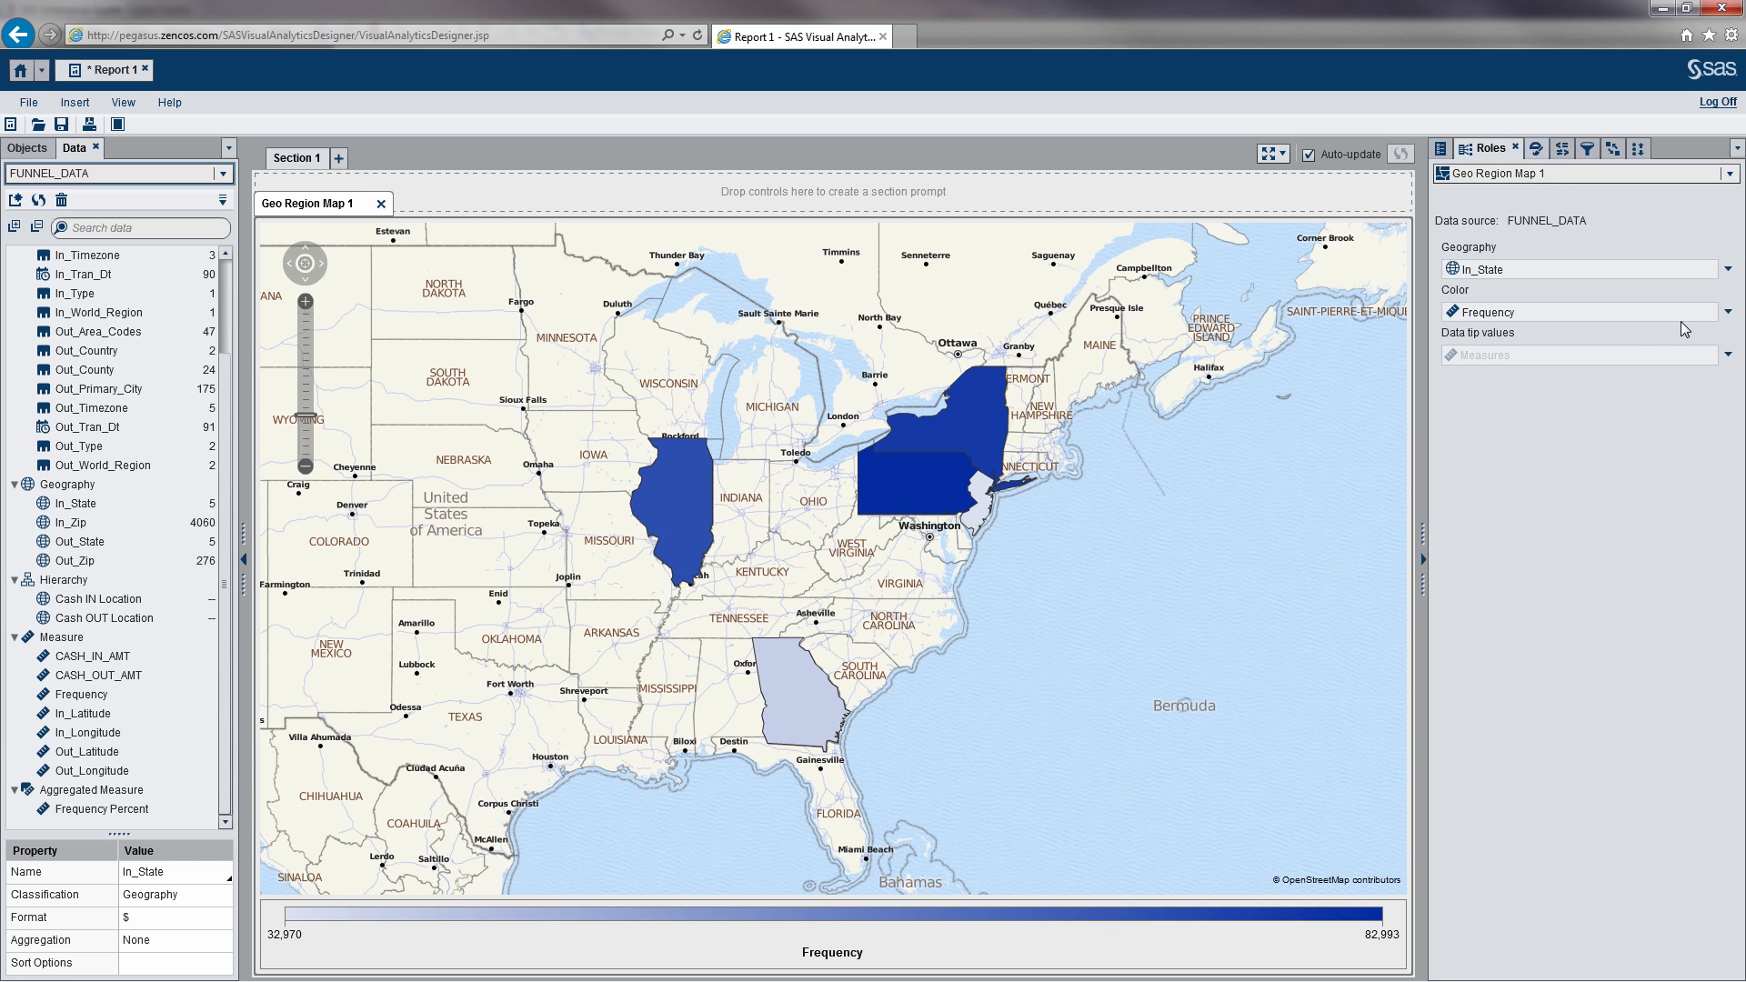
# Replace Frequency with CASH_IN_AMT as the region map's Color measure
pyautogui.click(1728, 312)
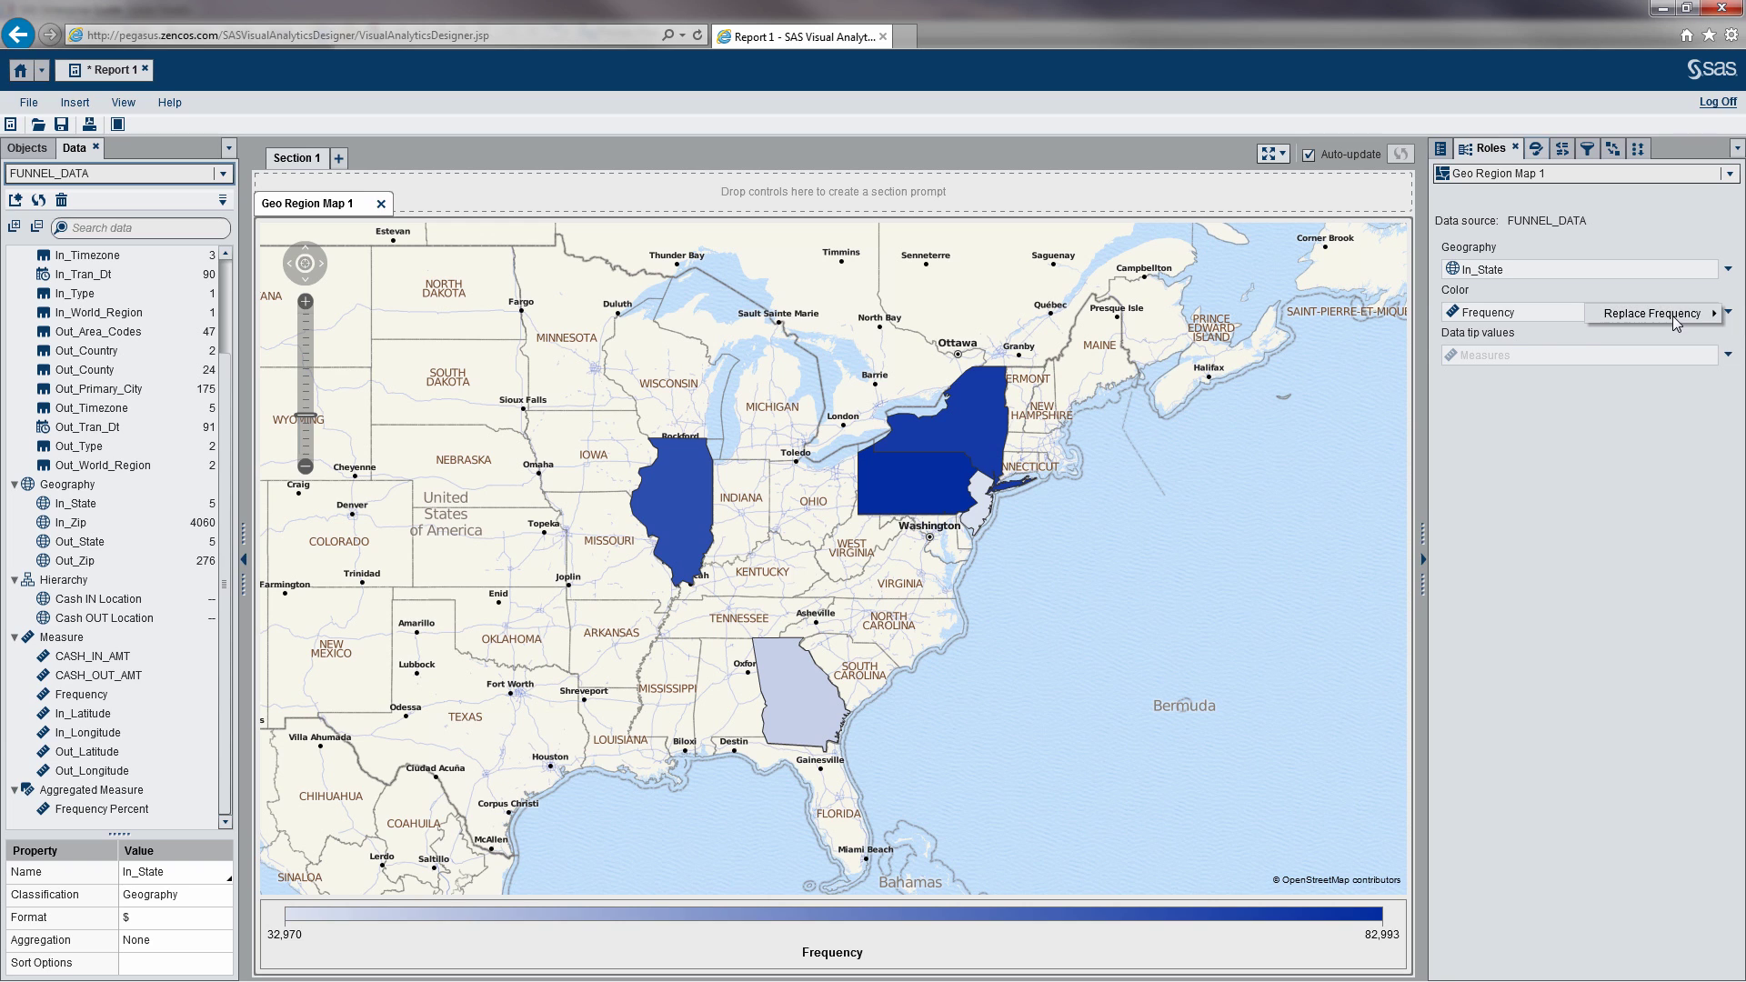
pyautogui.moveTo(1672, 314)
pyautogui.click(1551, 315)
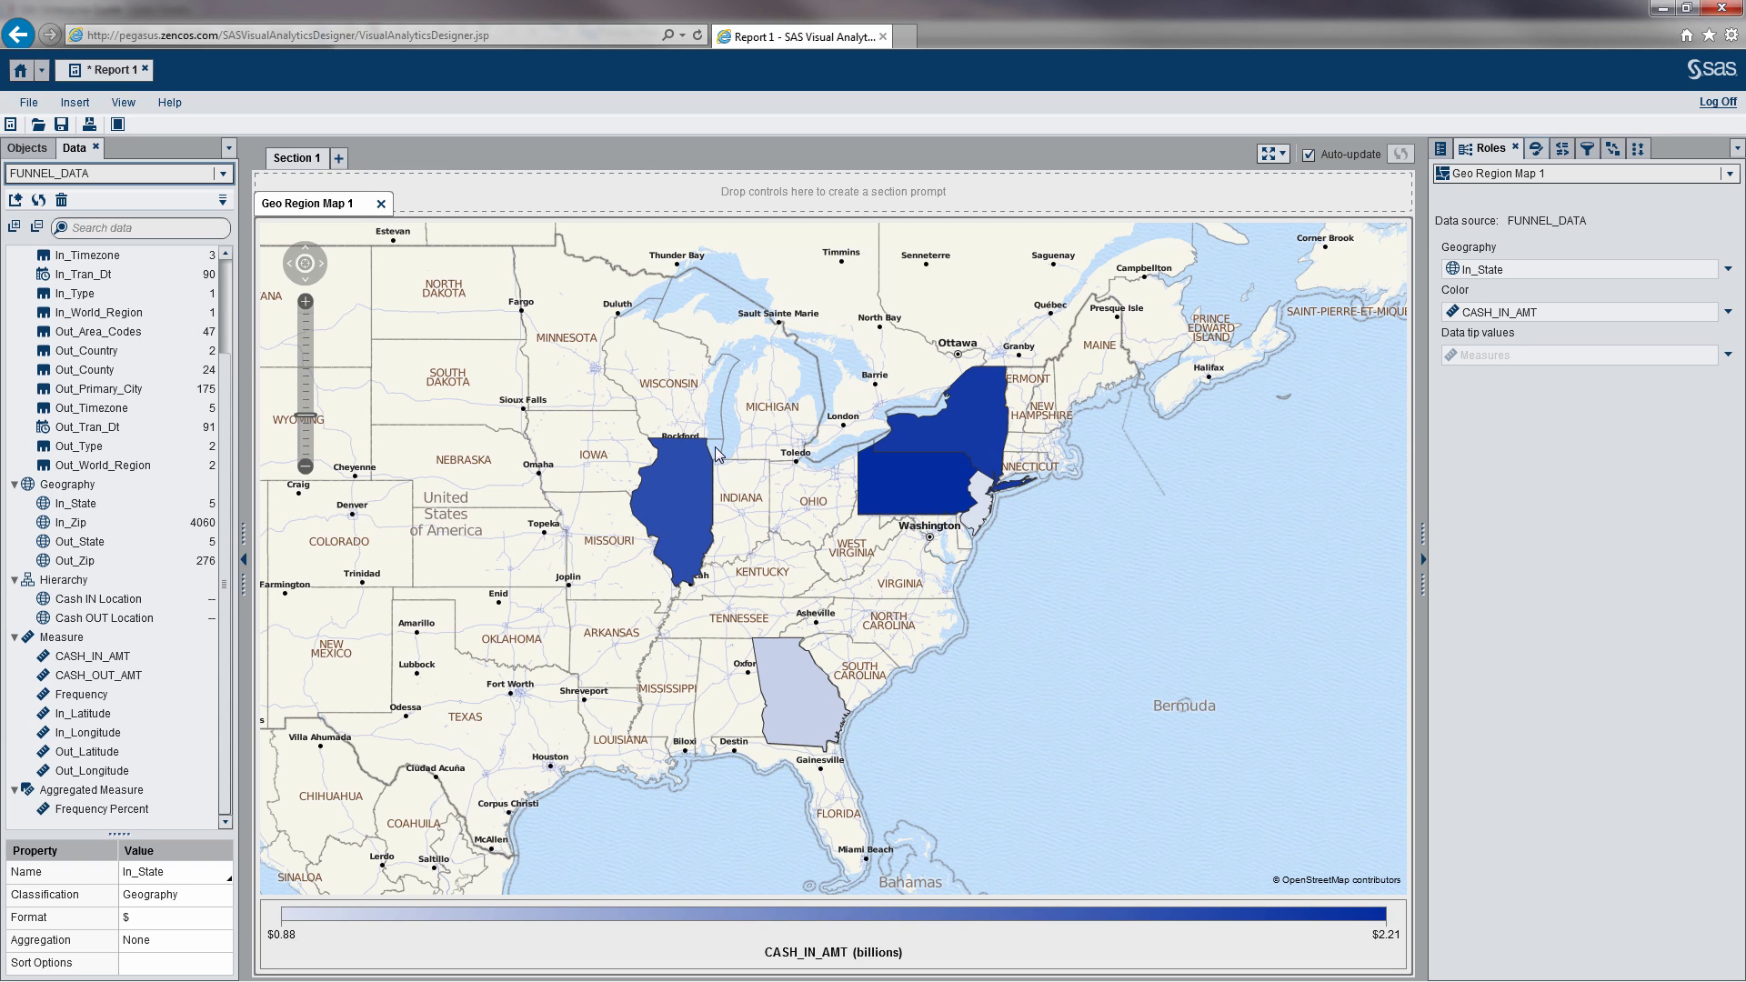
pyautogui.moveTo(684, 476)
# Add Section 2 to the report and place a Geo Bubble Map on it
pyautogui.click(338, 159)
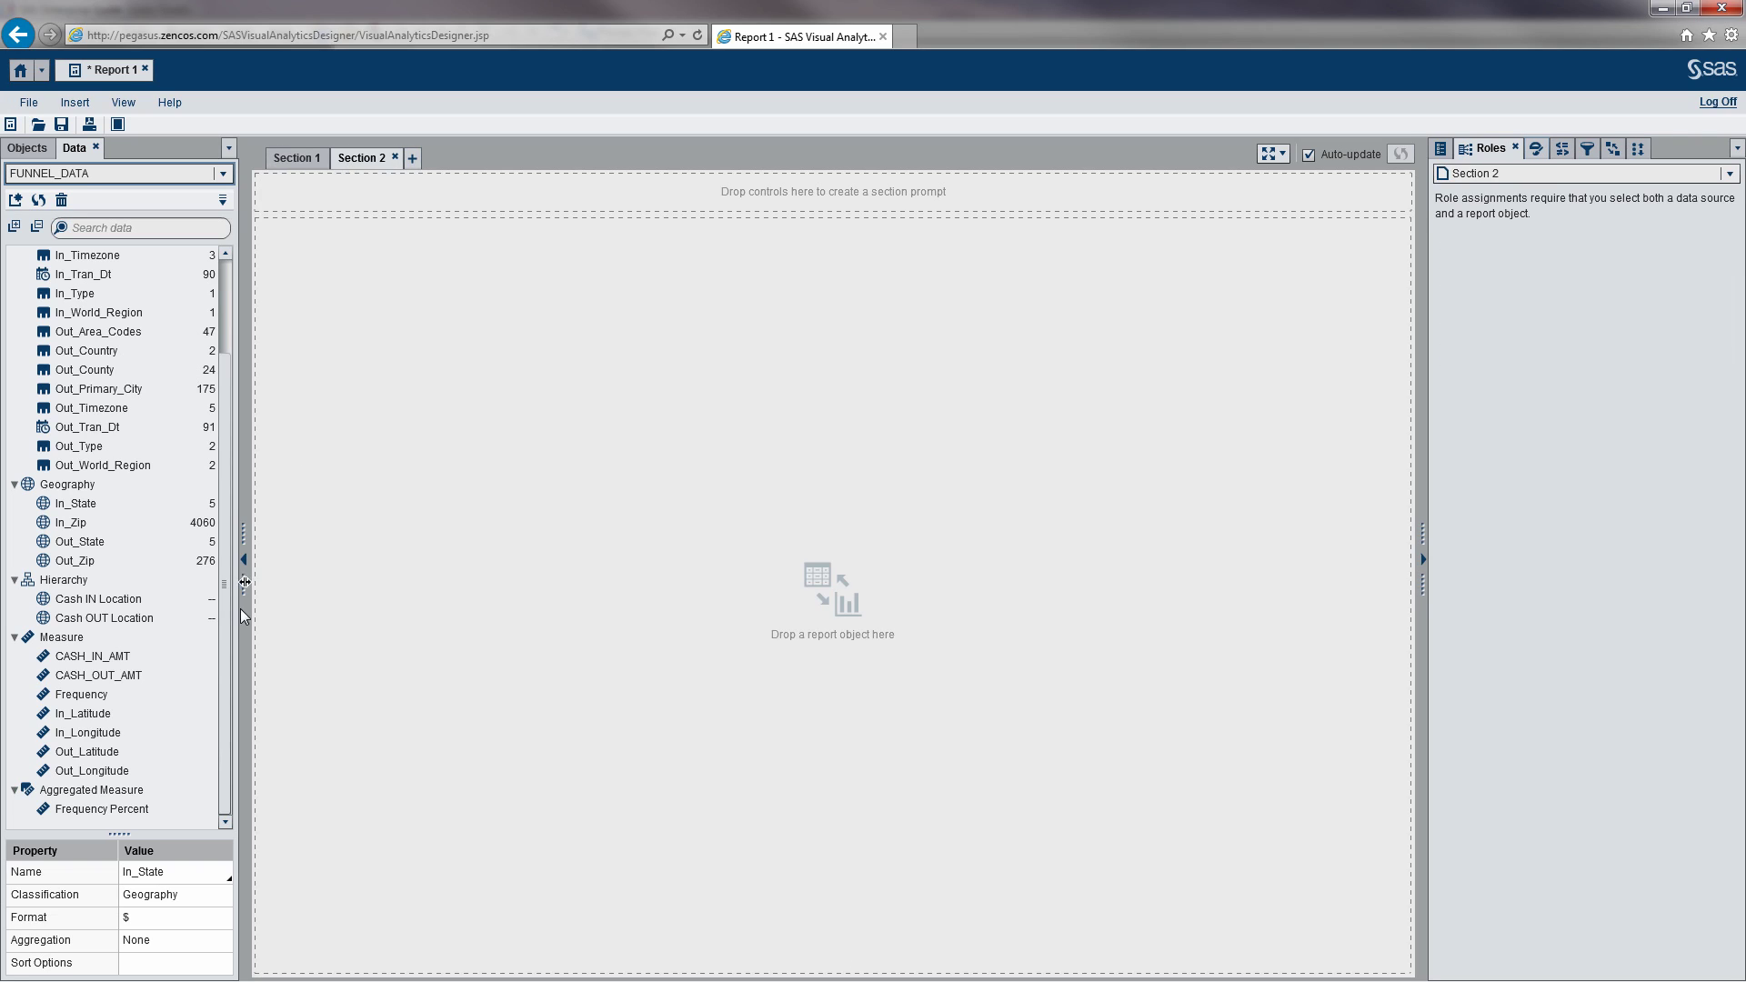
pyautogui.scroll(1, 219, 566)
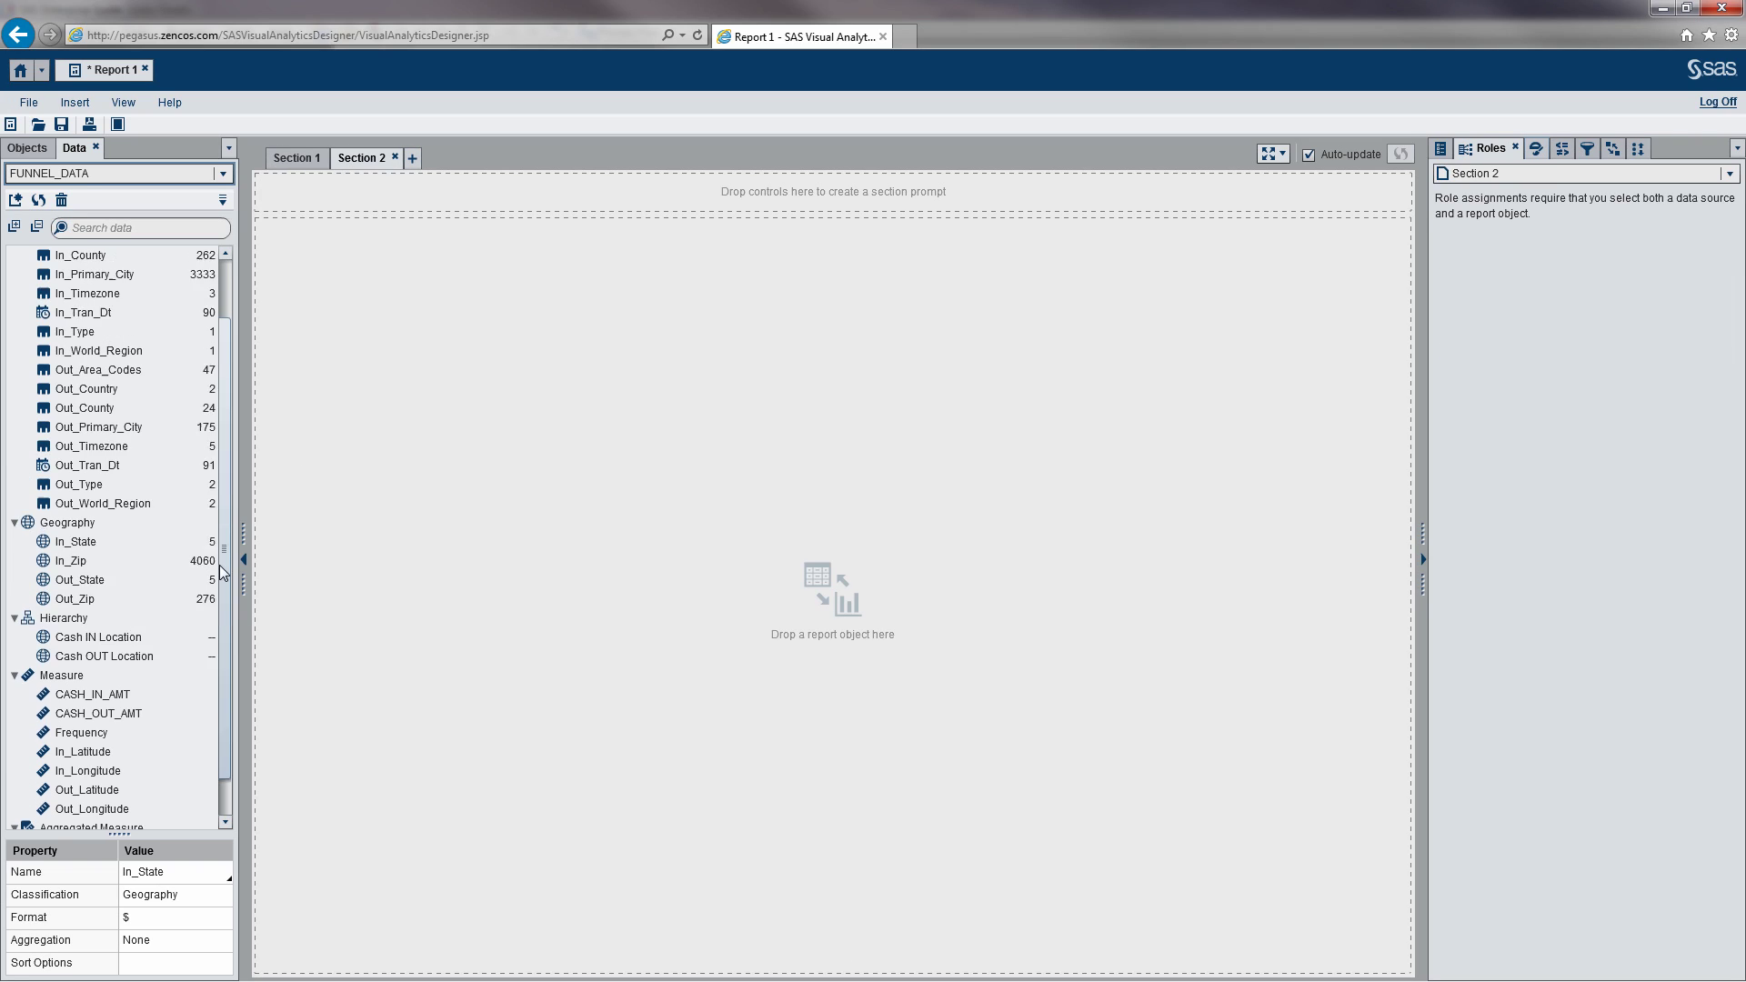
pyautogui.scroll(-1, 223, 591)
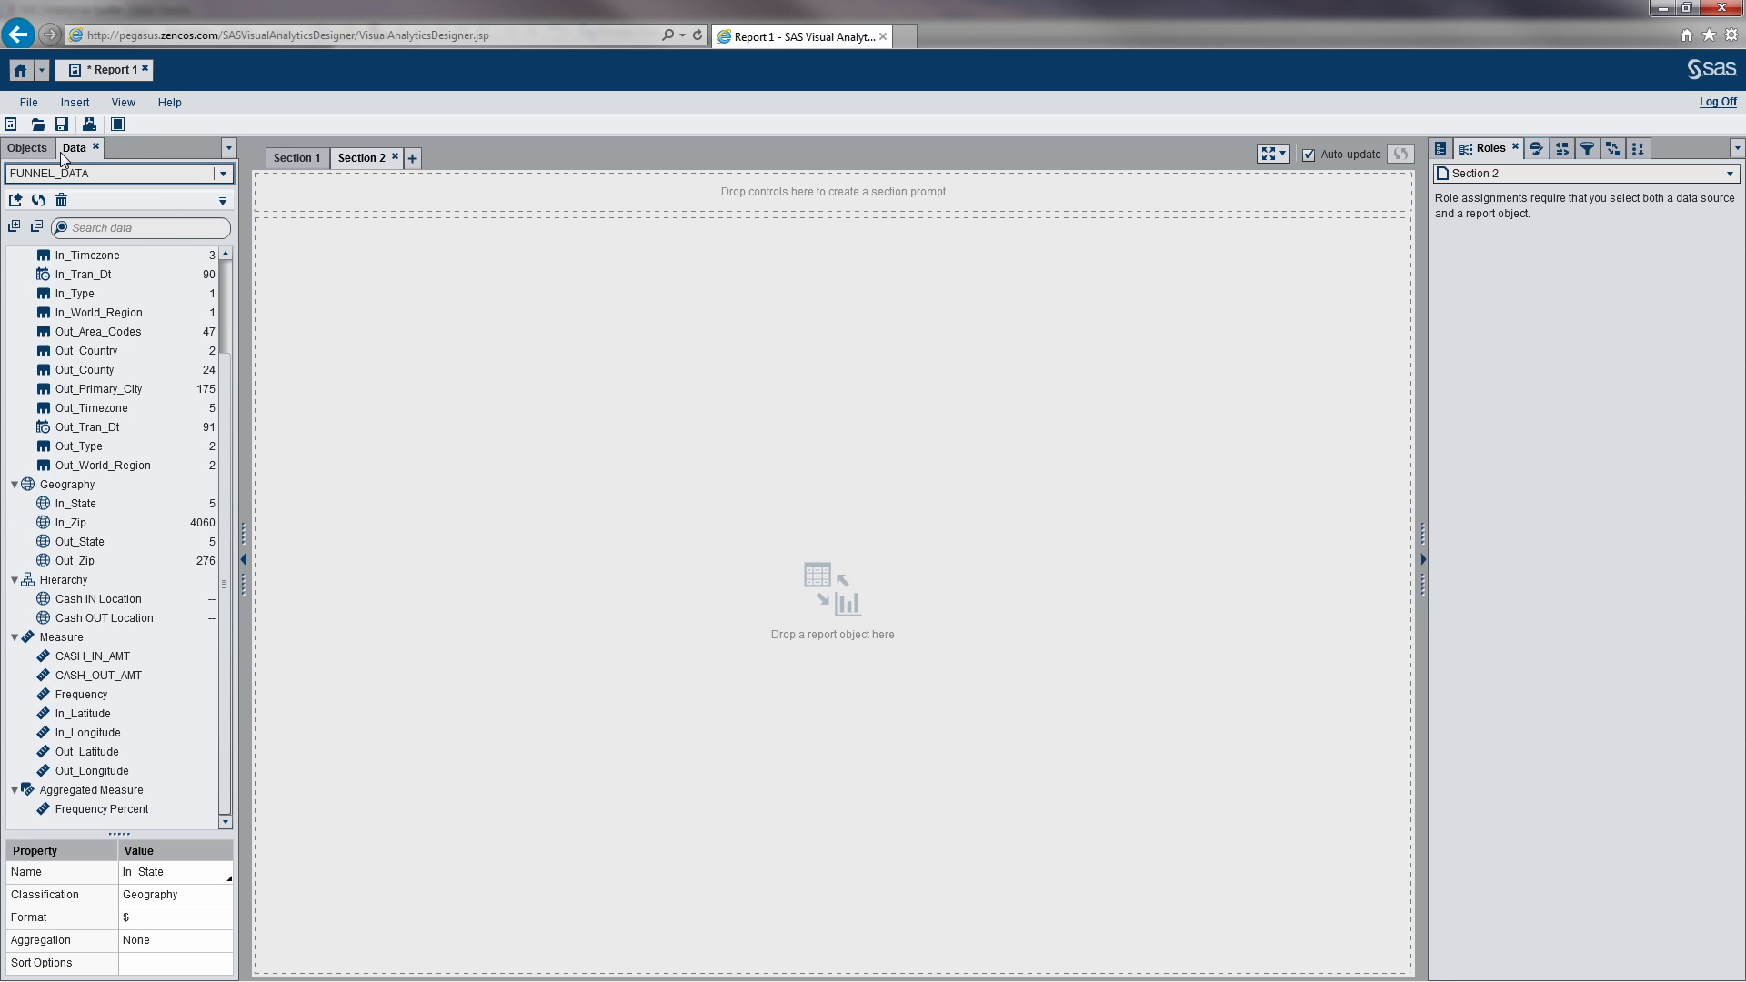
pyautogui.click(37, 150)
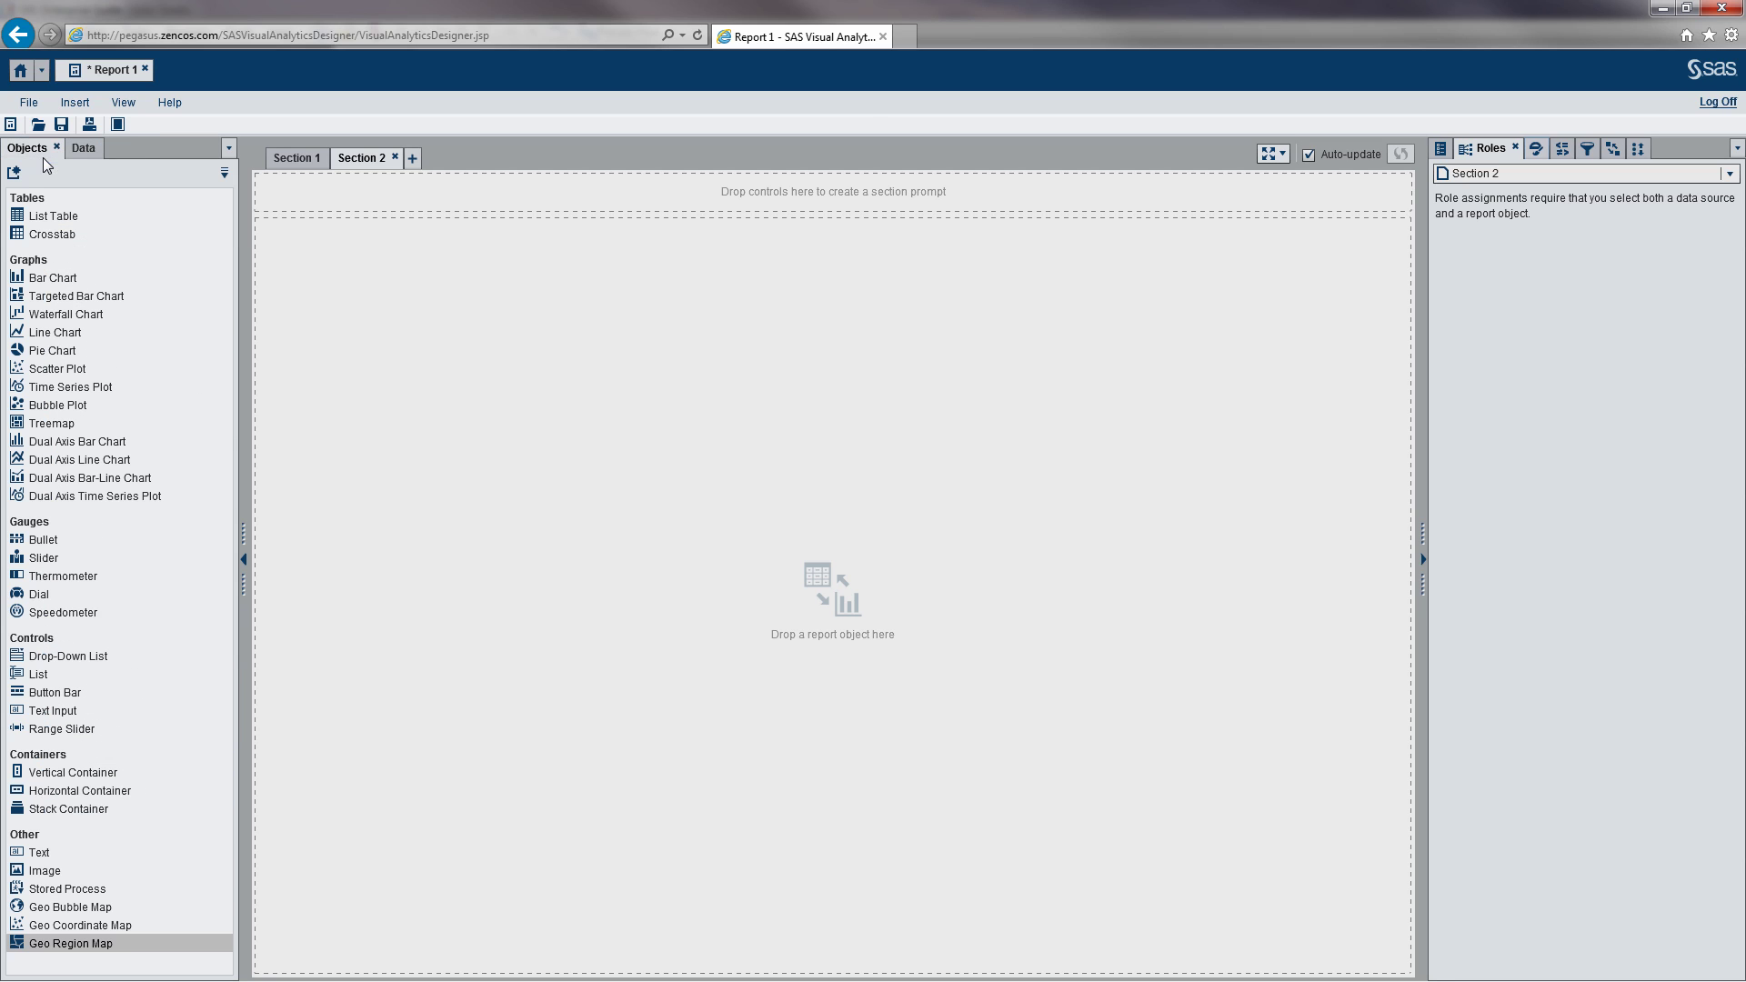
pyautogui.click(82, 909)
pyautogui.moveTo(70, 906); pyautogui.dragTo(371, 747)
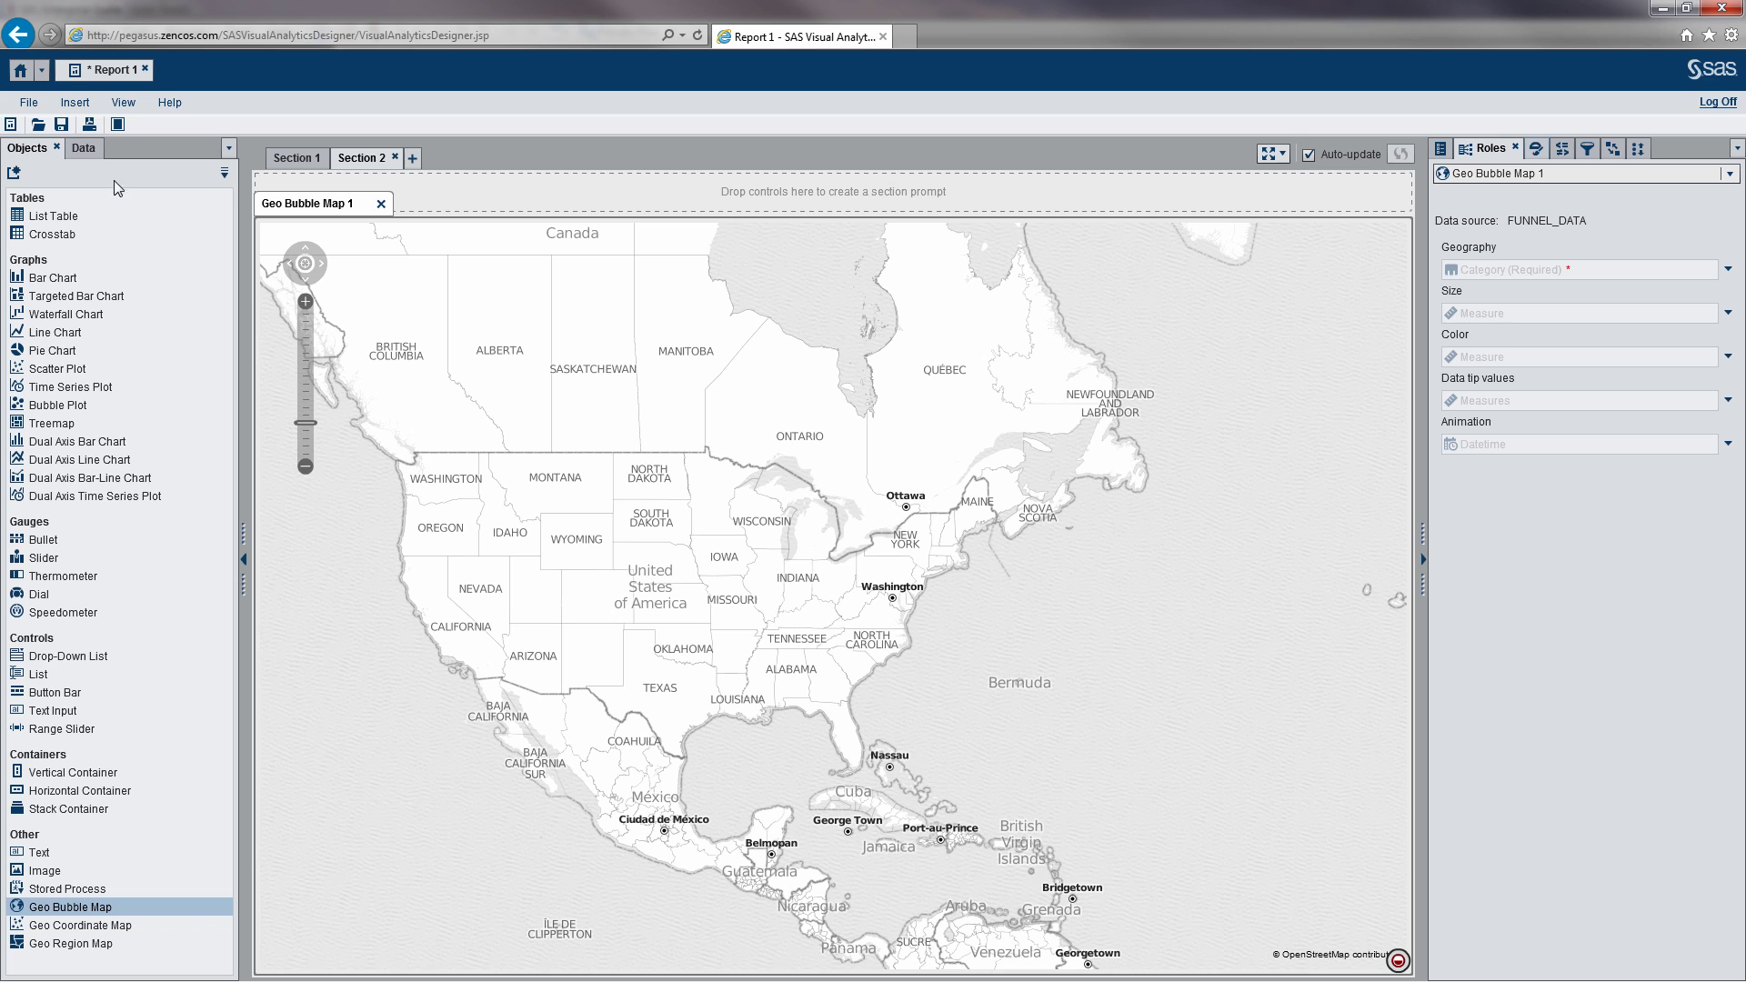
# Use Cash OUT Location as the bubble map's geography, coloured by CASH_OUT_AMT
pyautogui.click(83, 149)
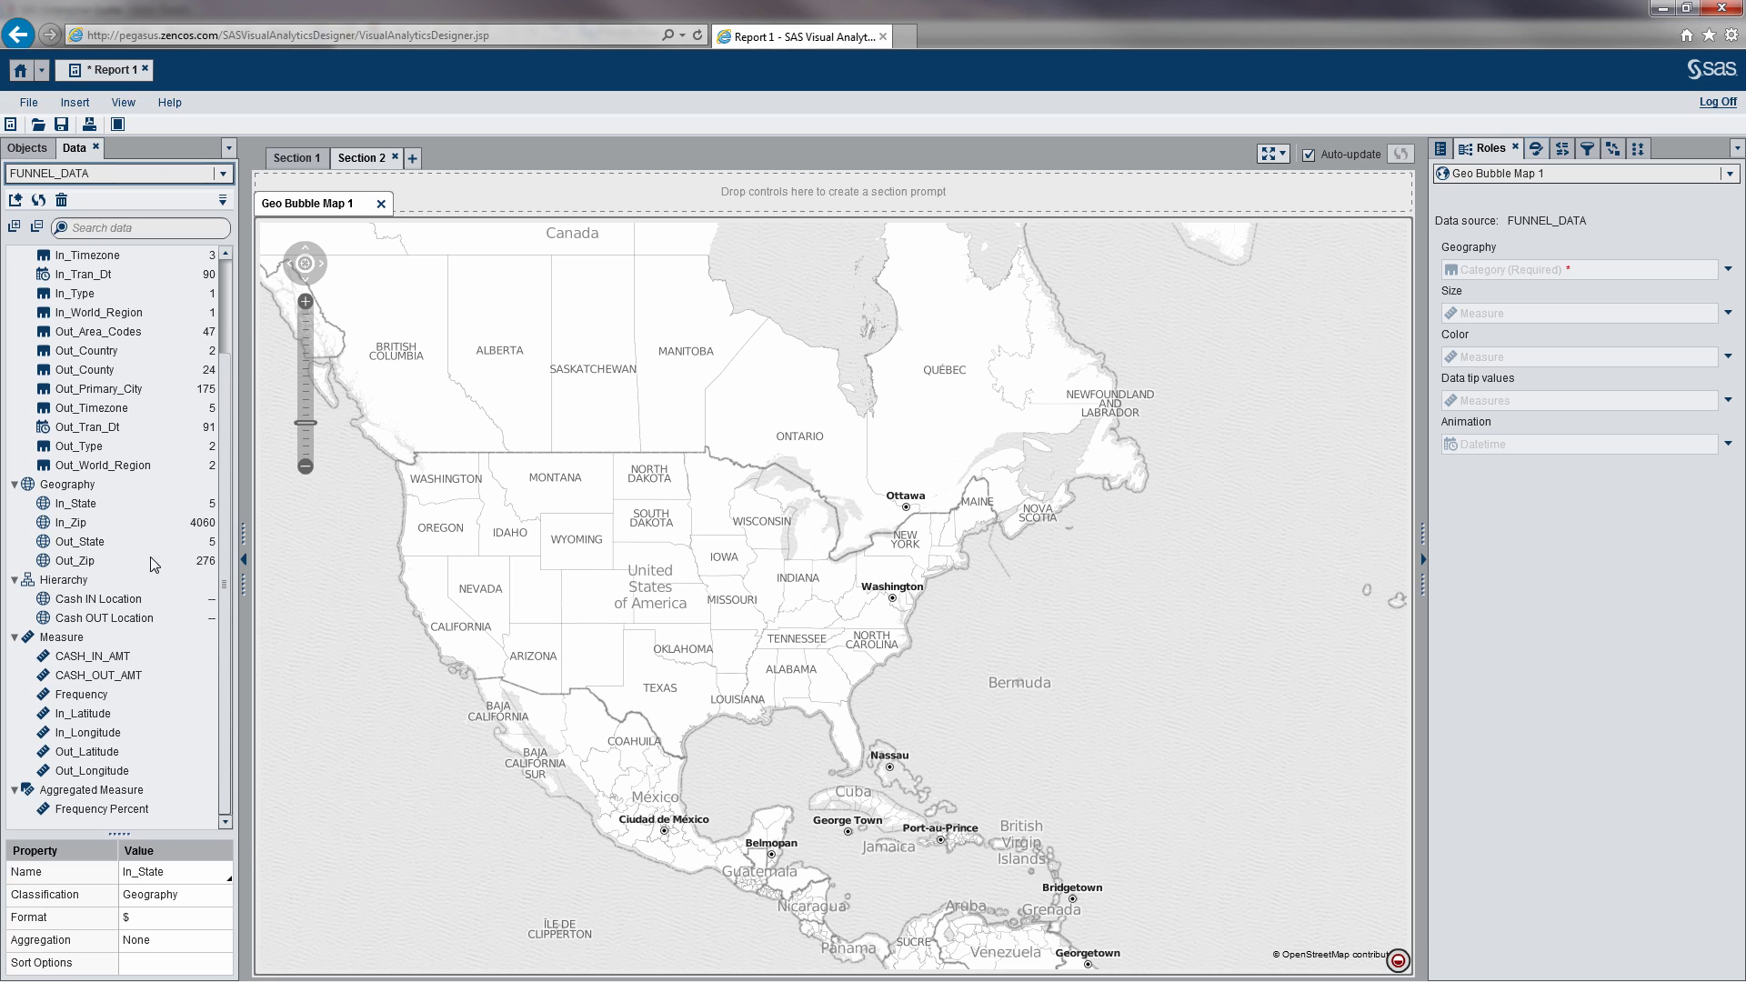
pyautogui.click(117, 627)
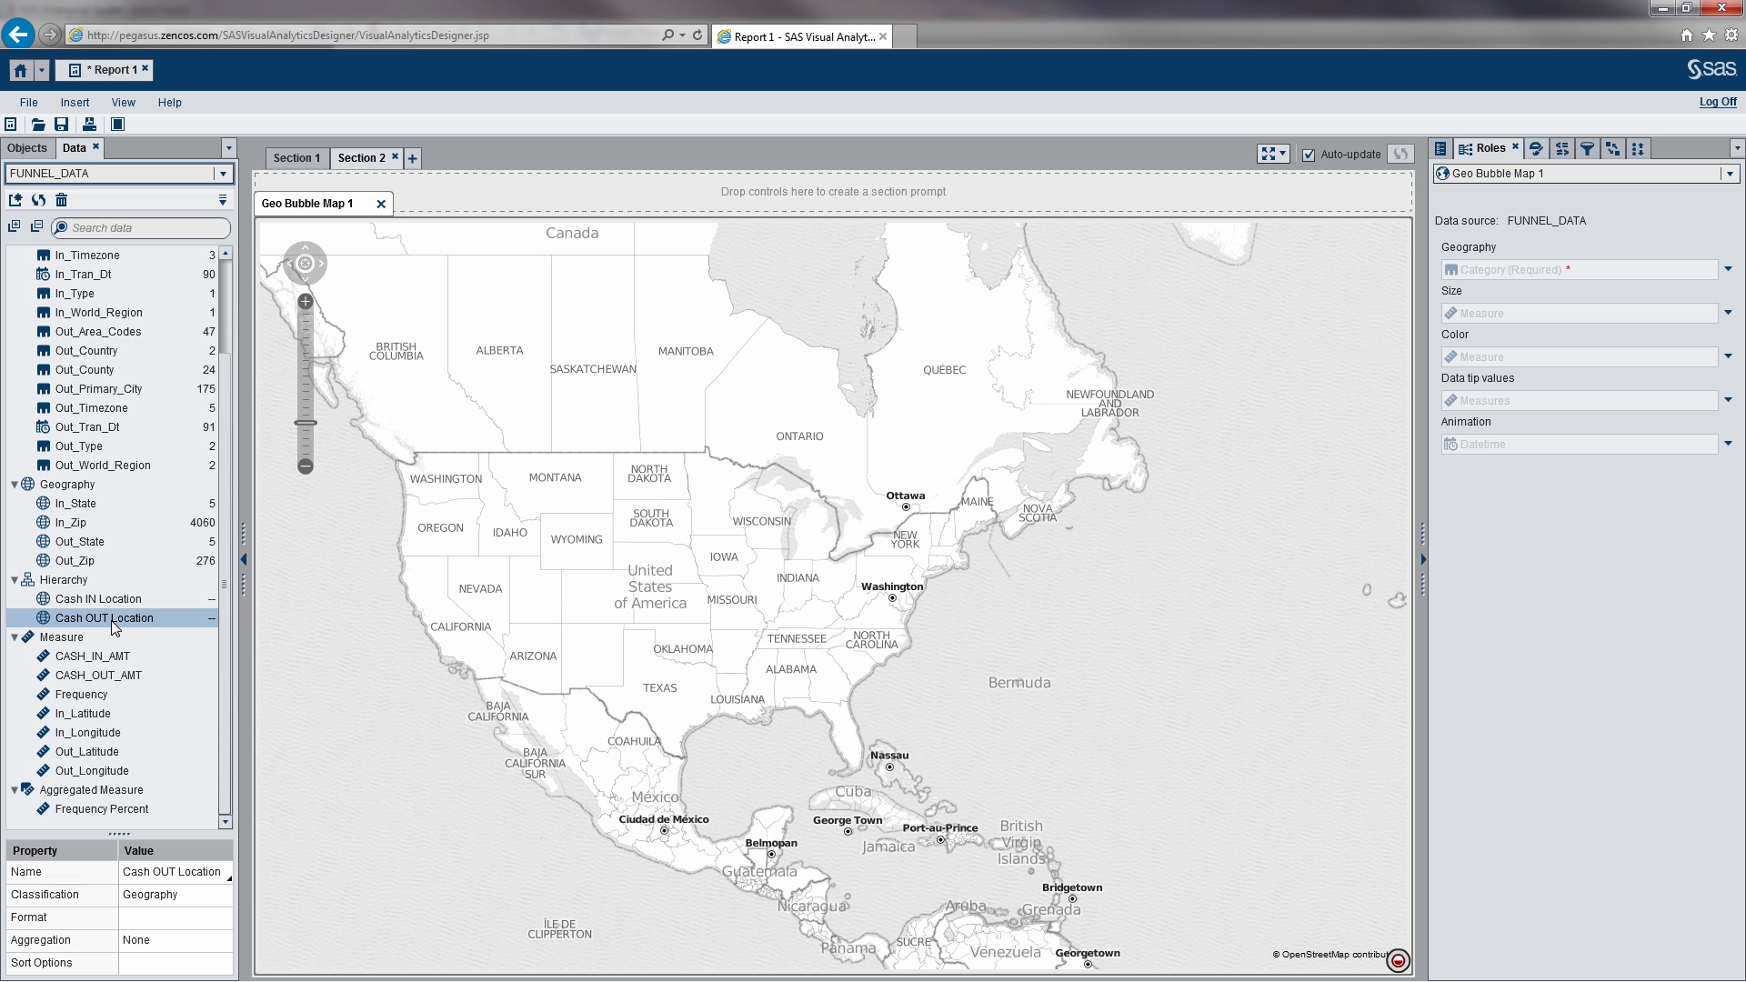
pyautogui.moveTo(116, 627); pyautogui.dragTo(800, 666)
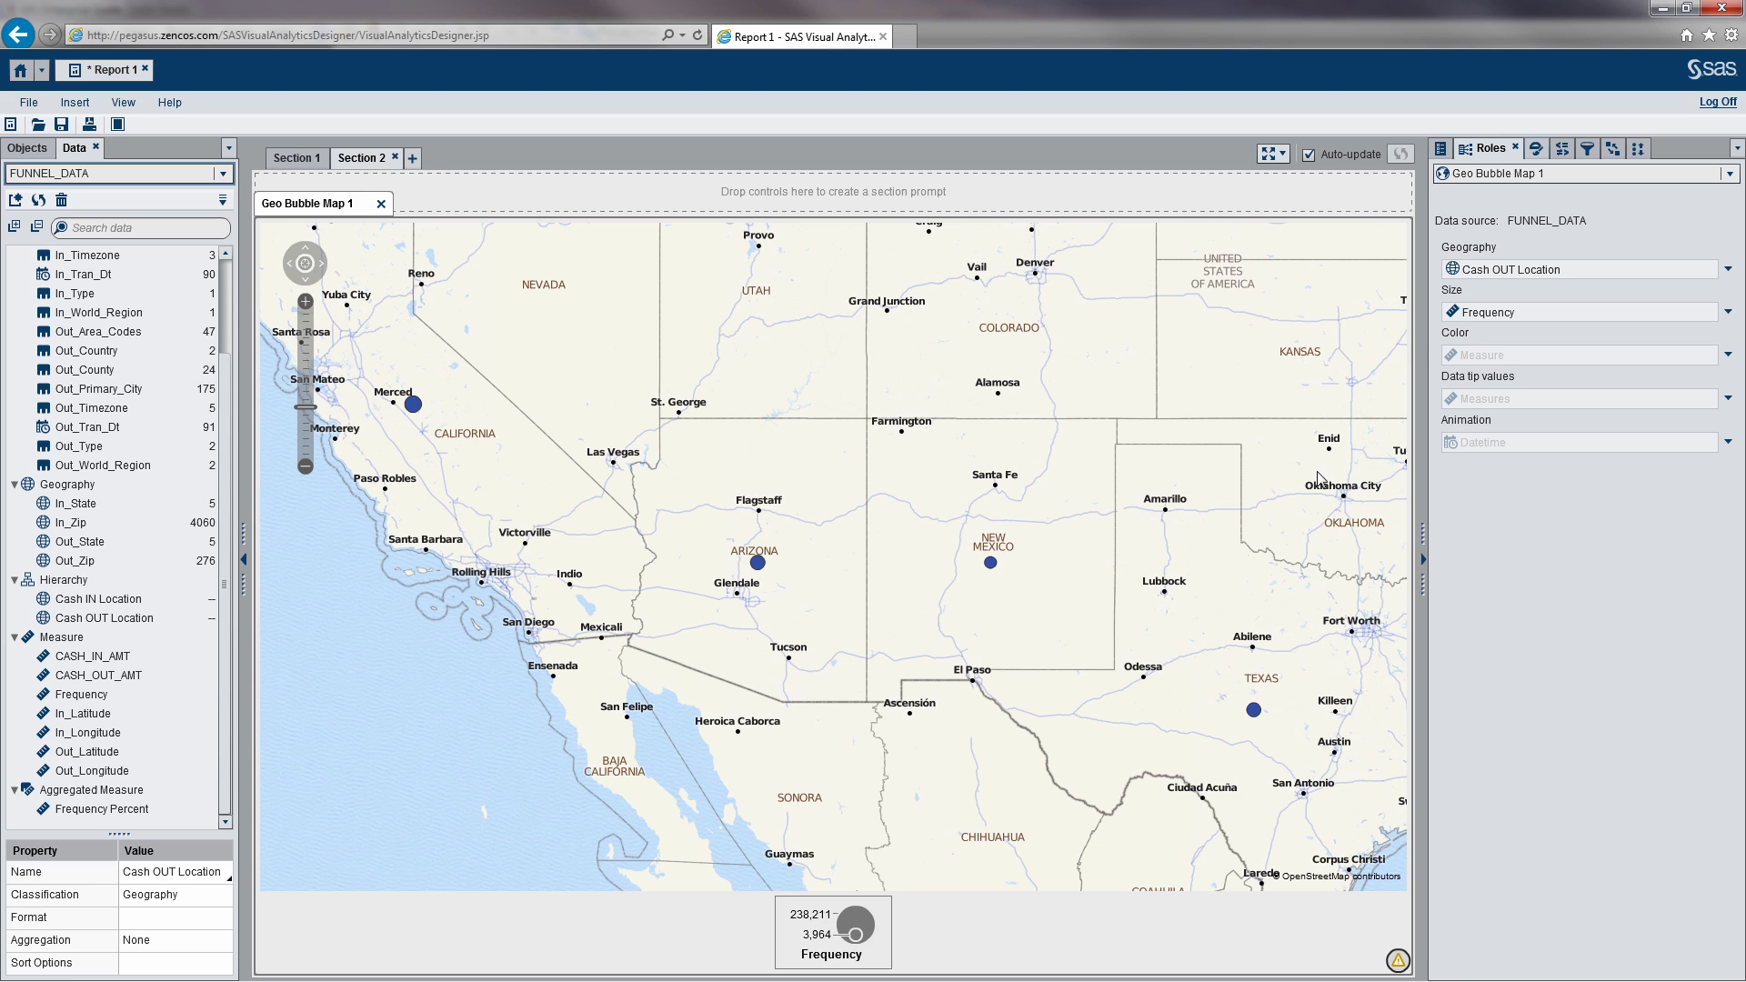
pyautogui.click(1727, 356)
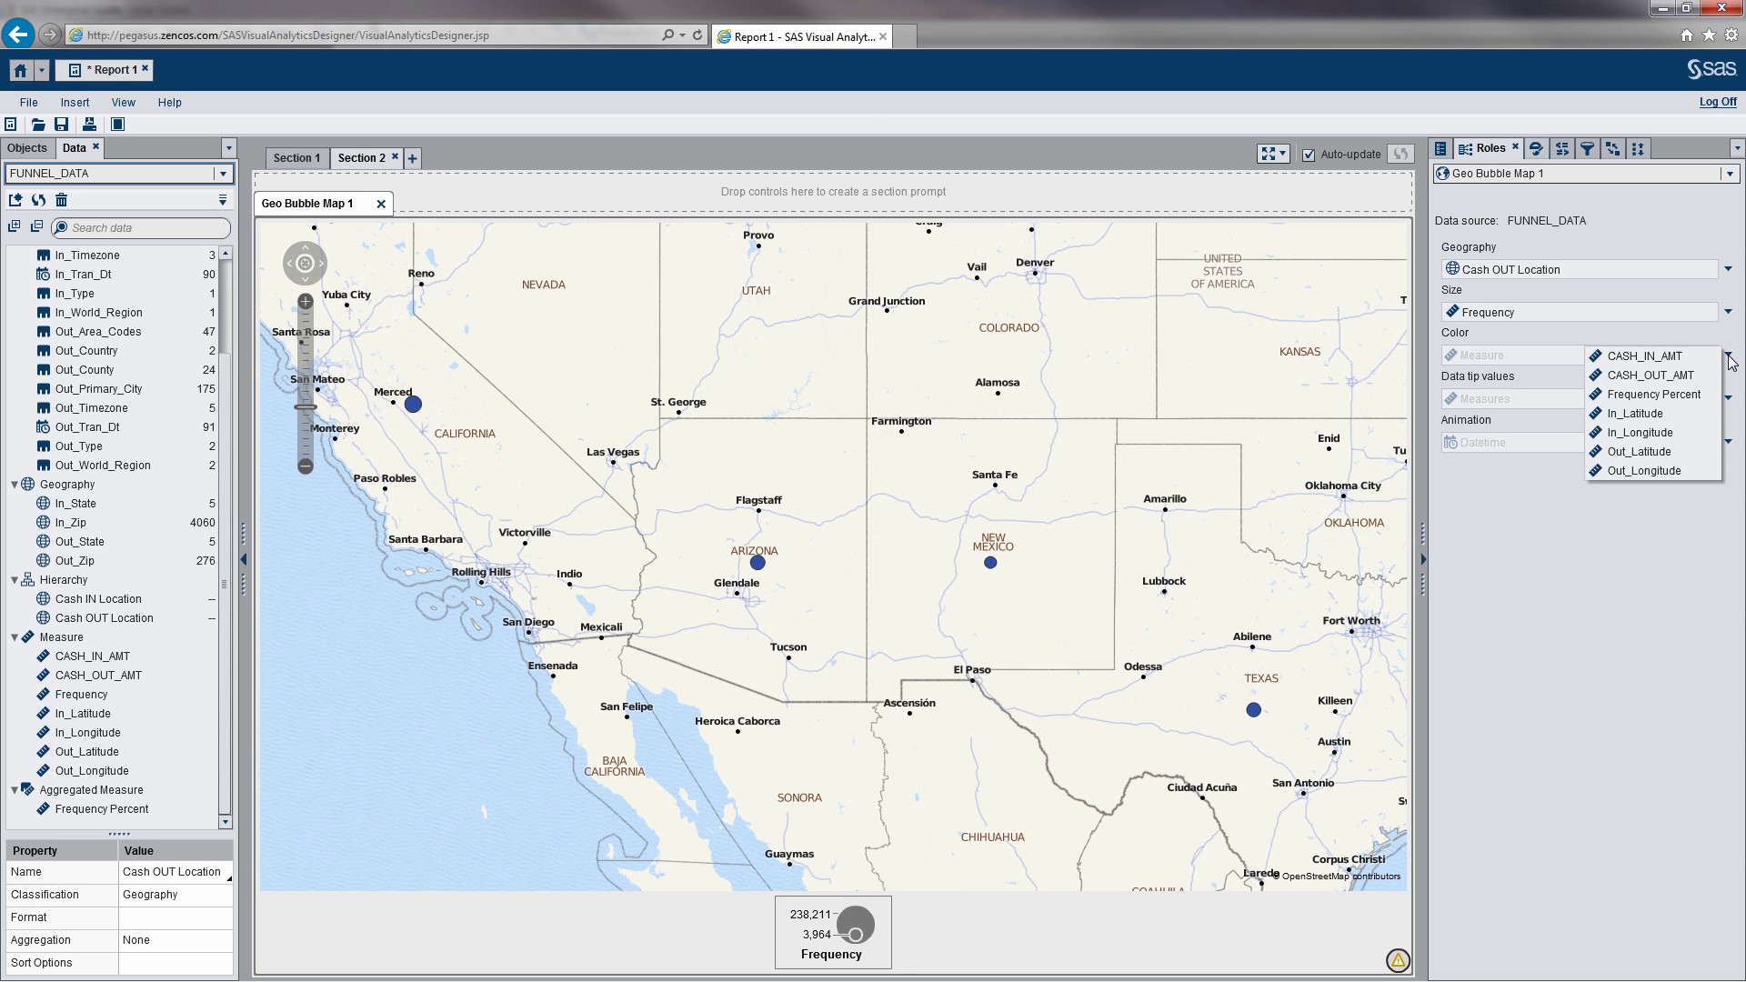
pyautogui.click(1664, 379)
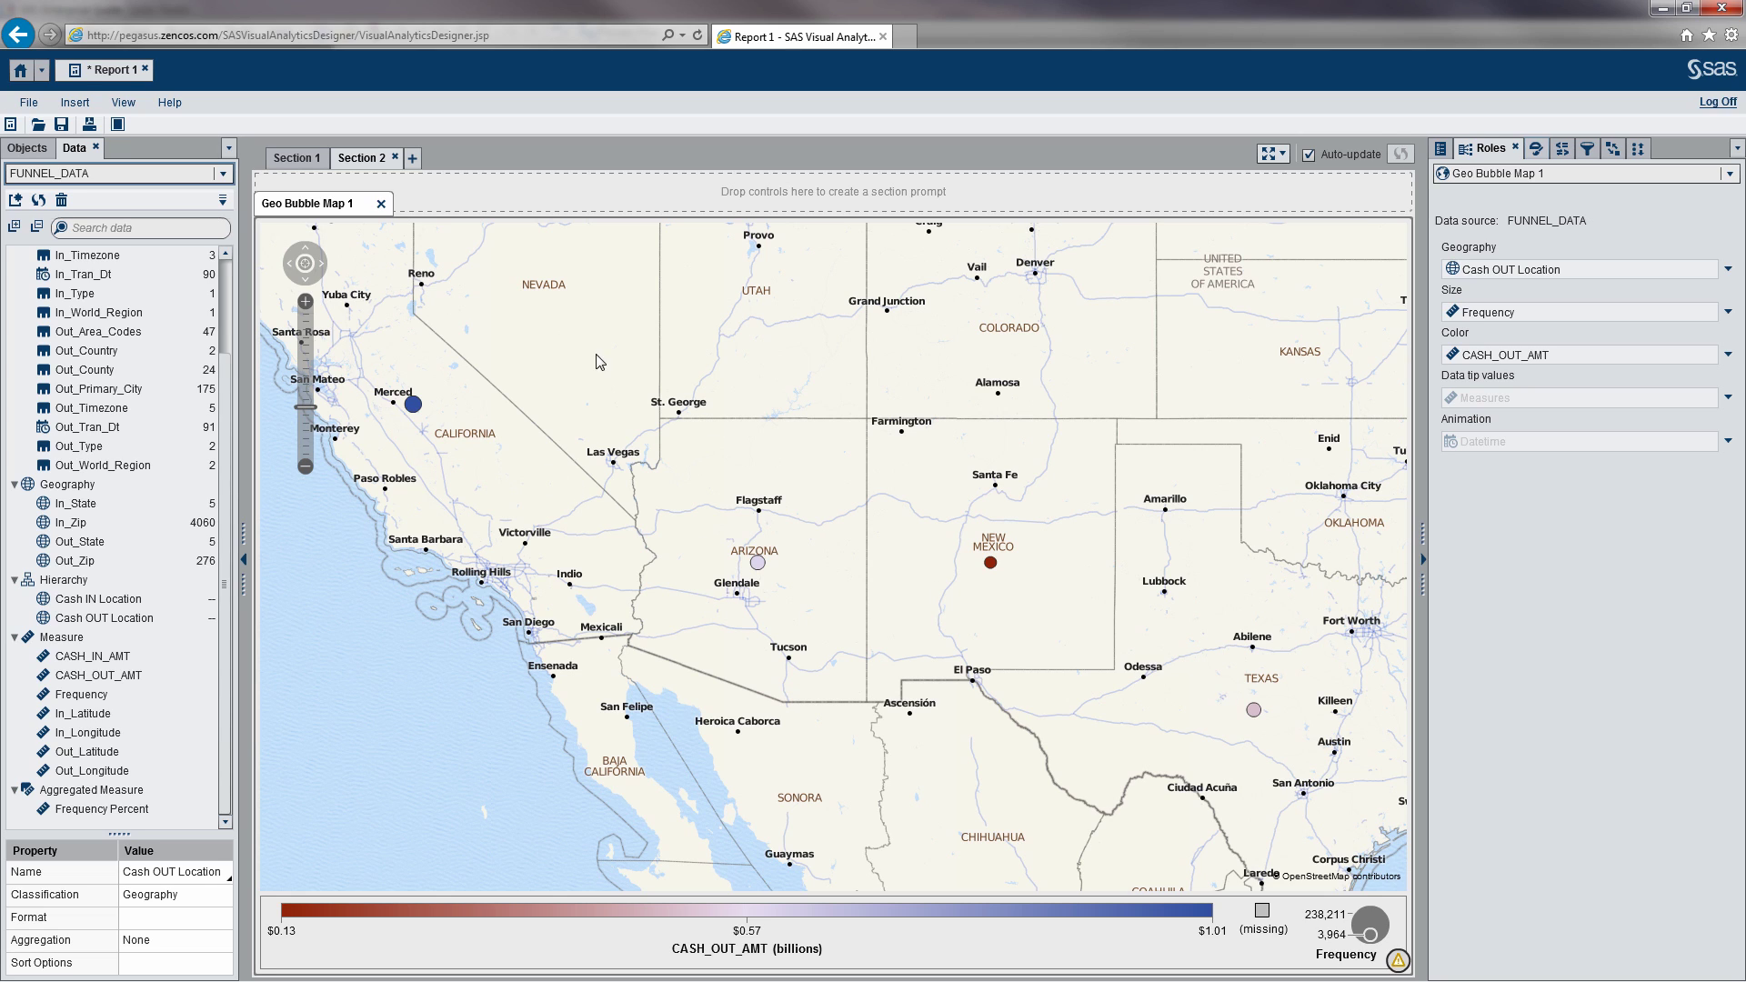
pyautogui.click(299, 161)
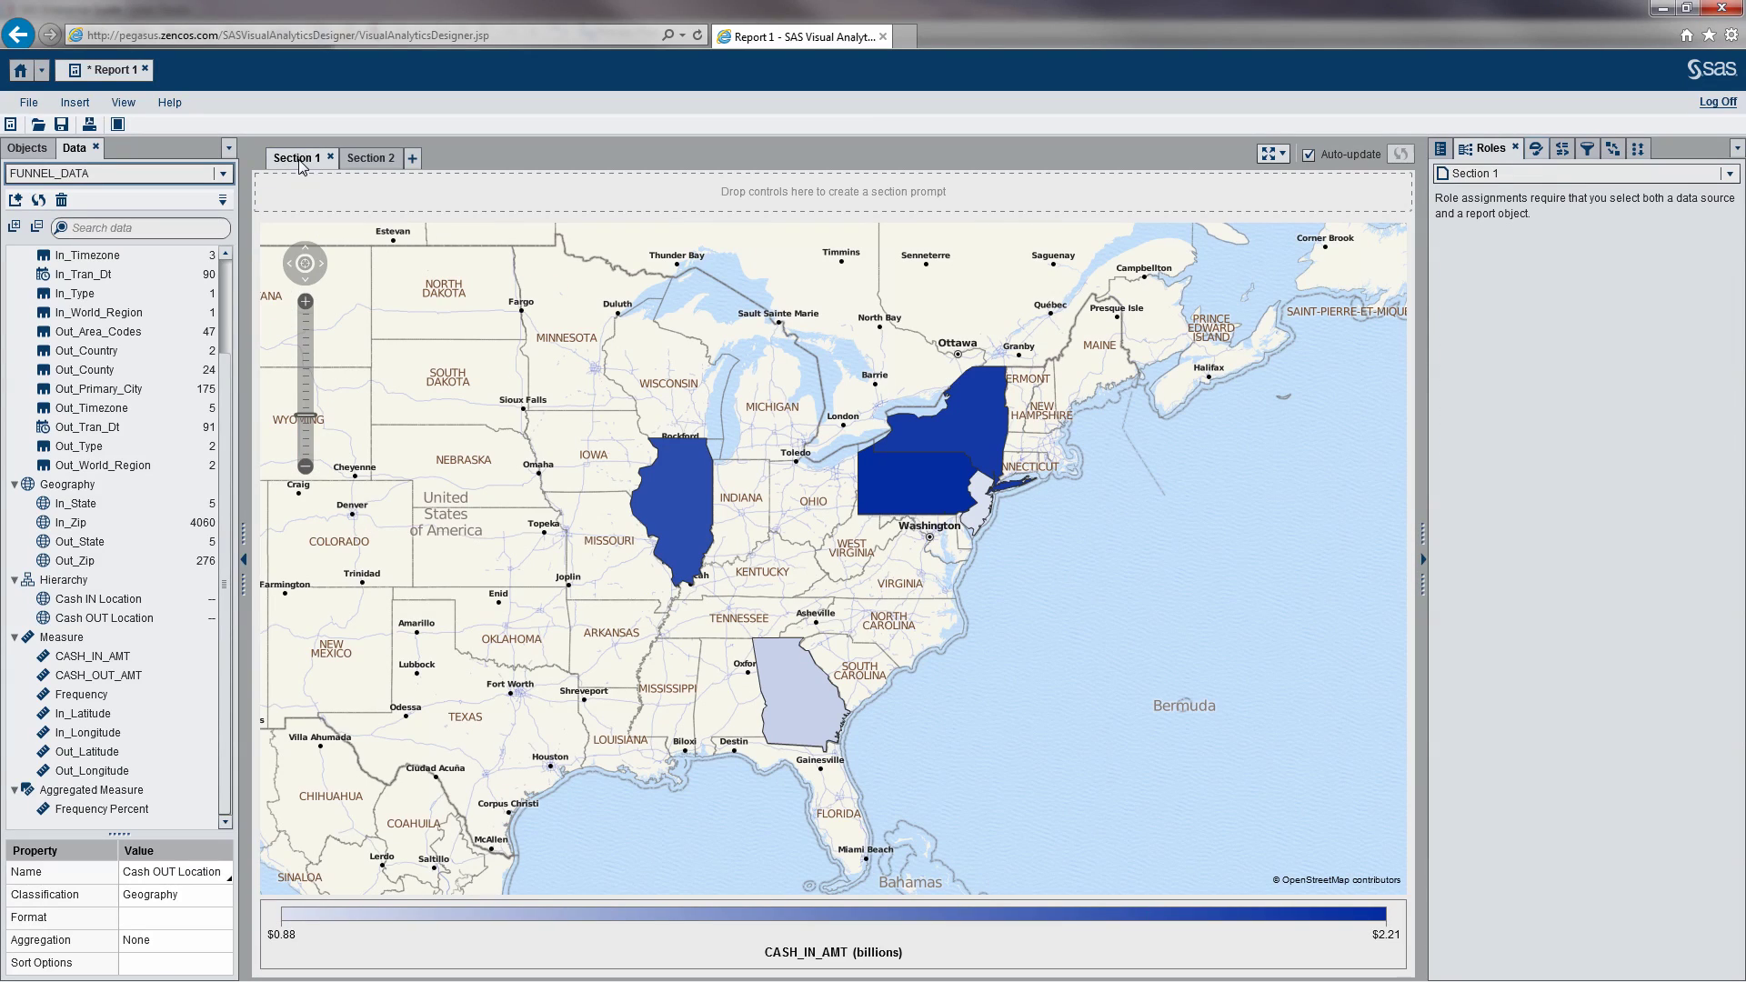
# Add a section link from Geo Region Map 1 to Section 2's Geo Bubble Map 1
pyautogui.click(702, 410)
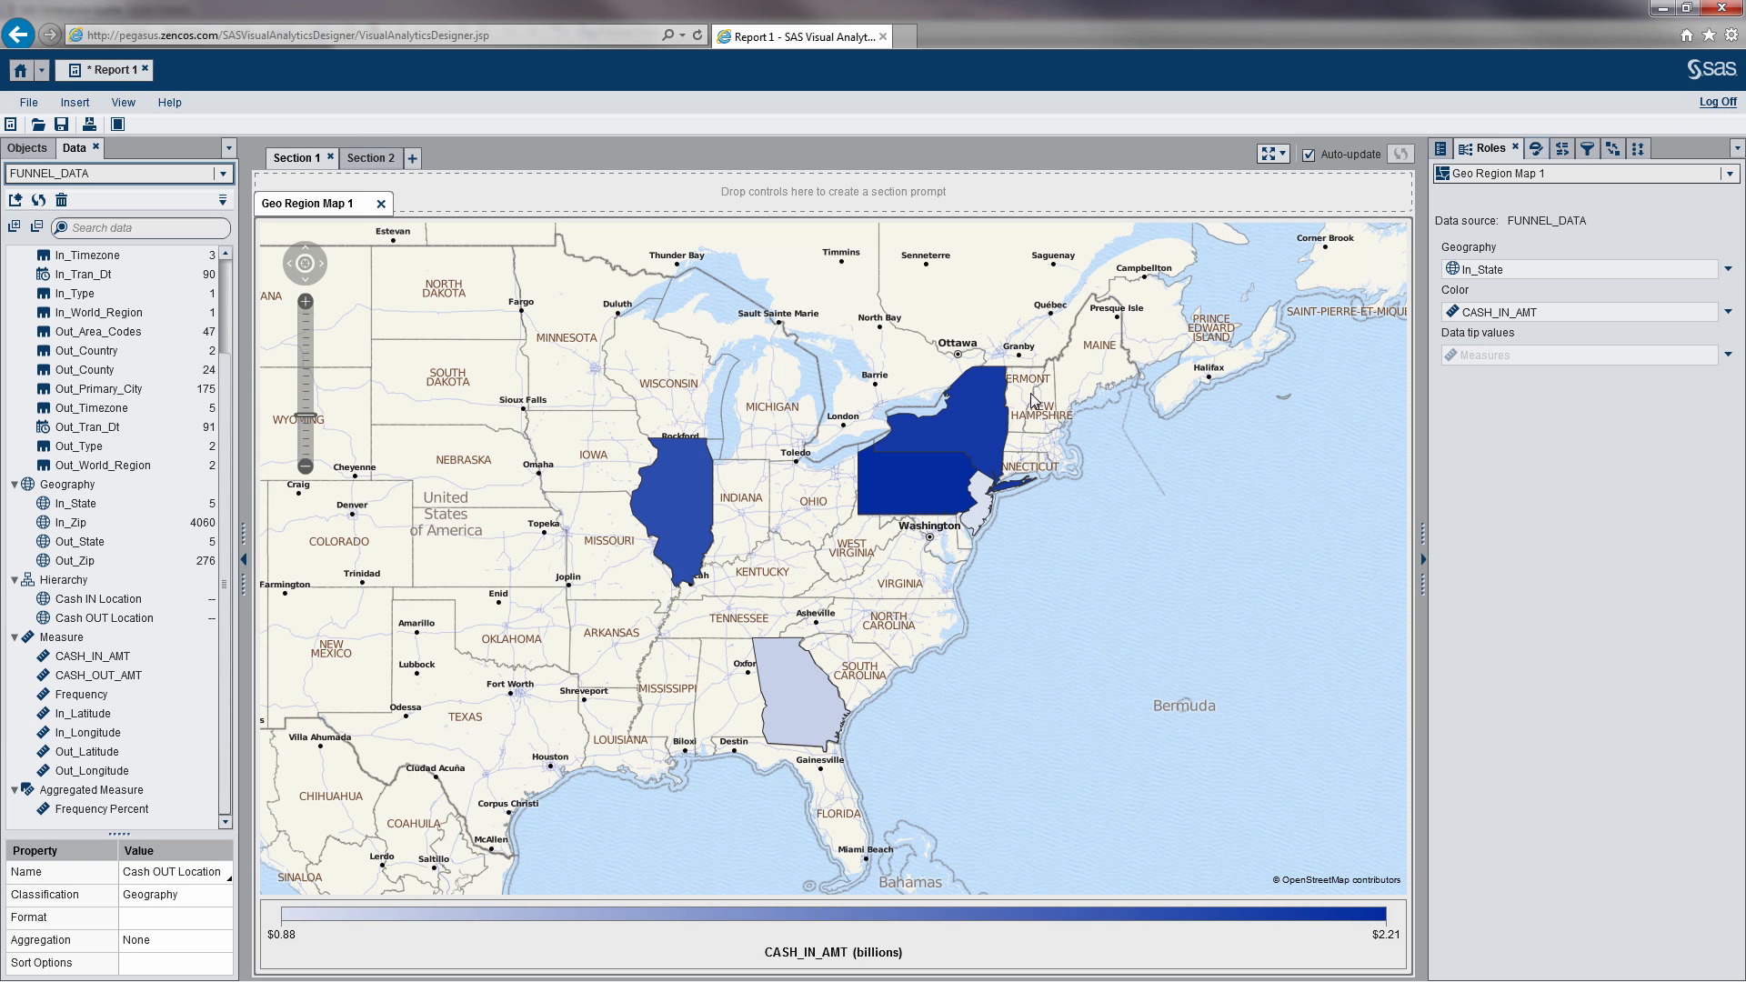
pyautogui.click(1612, 151)
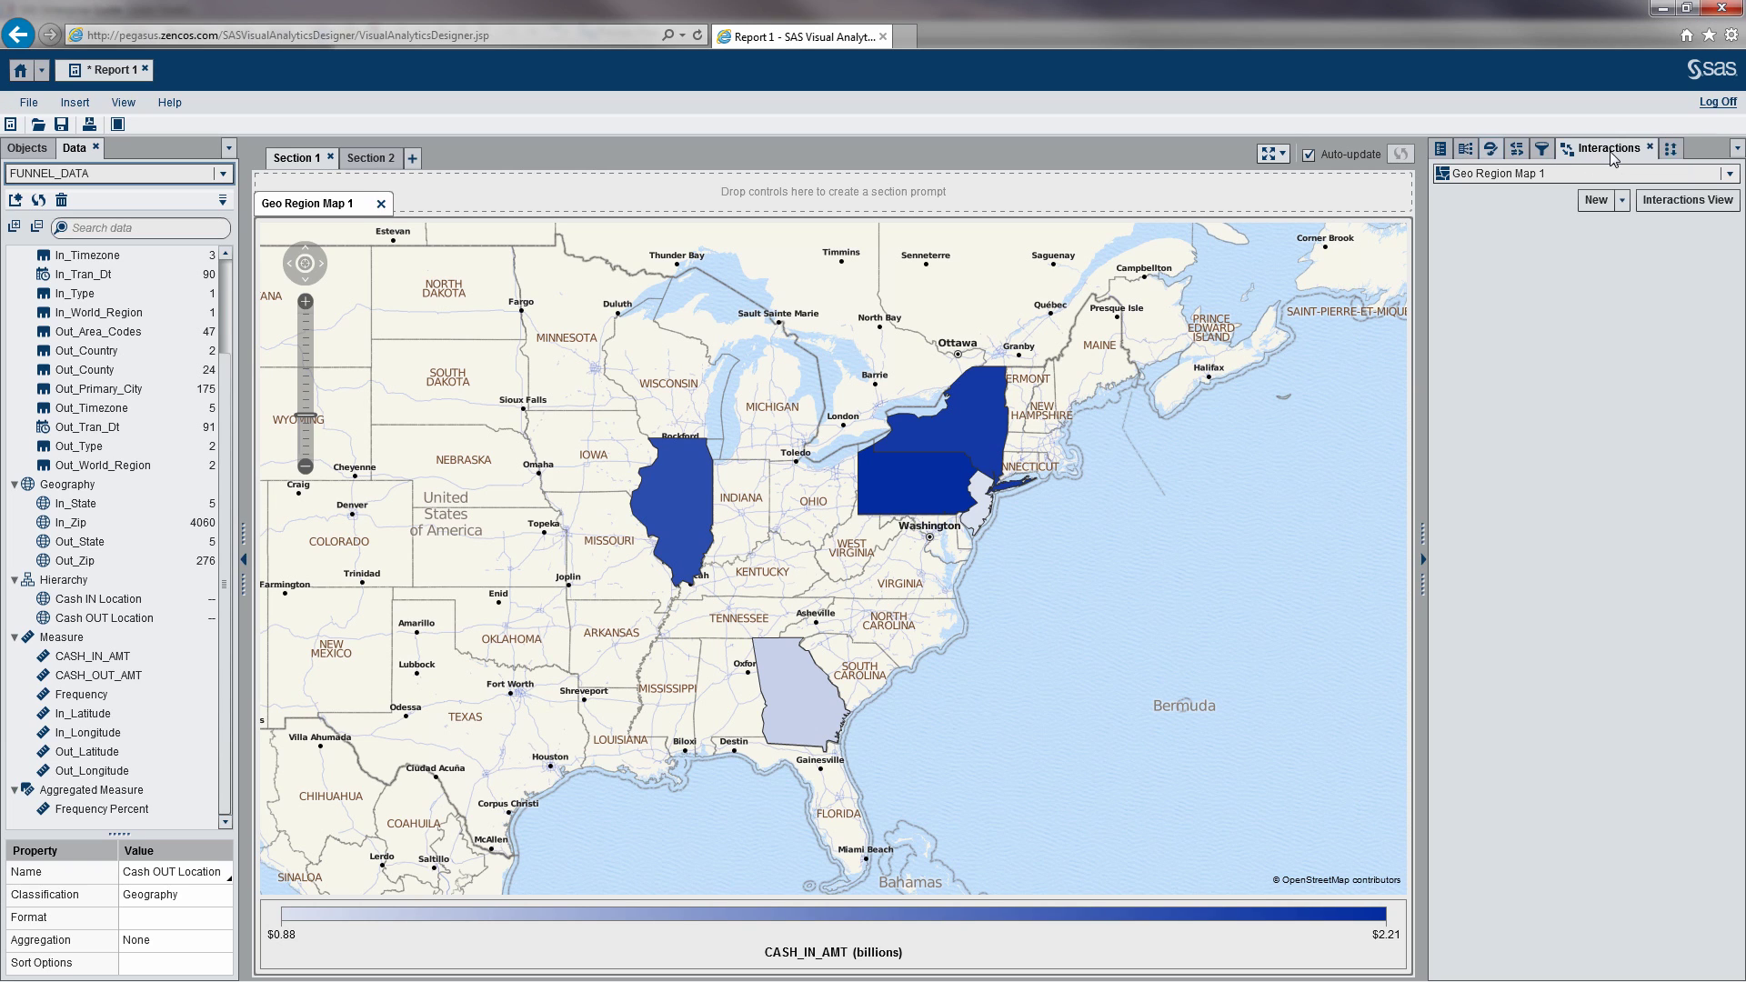
pyautogui.click(1596, 200)
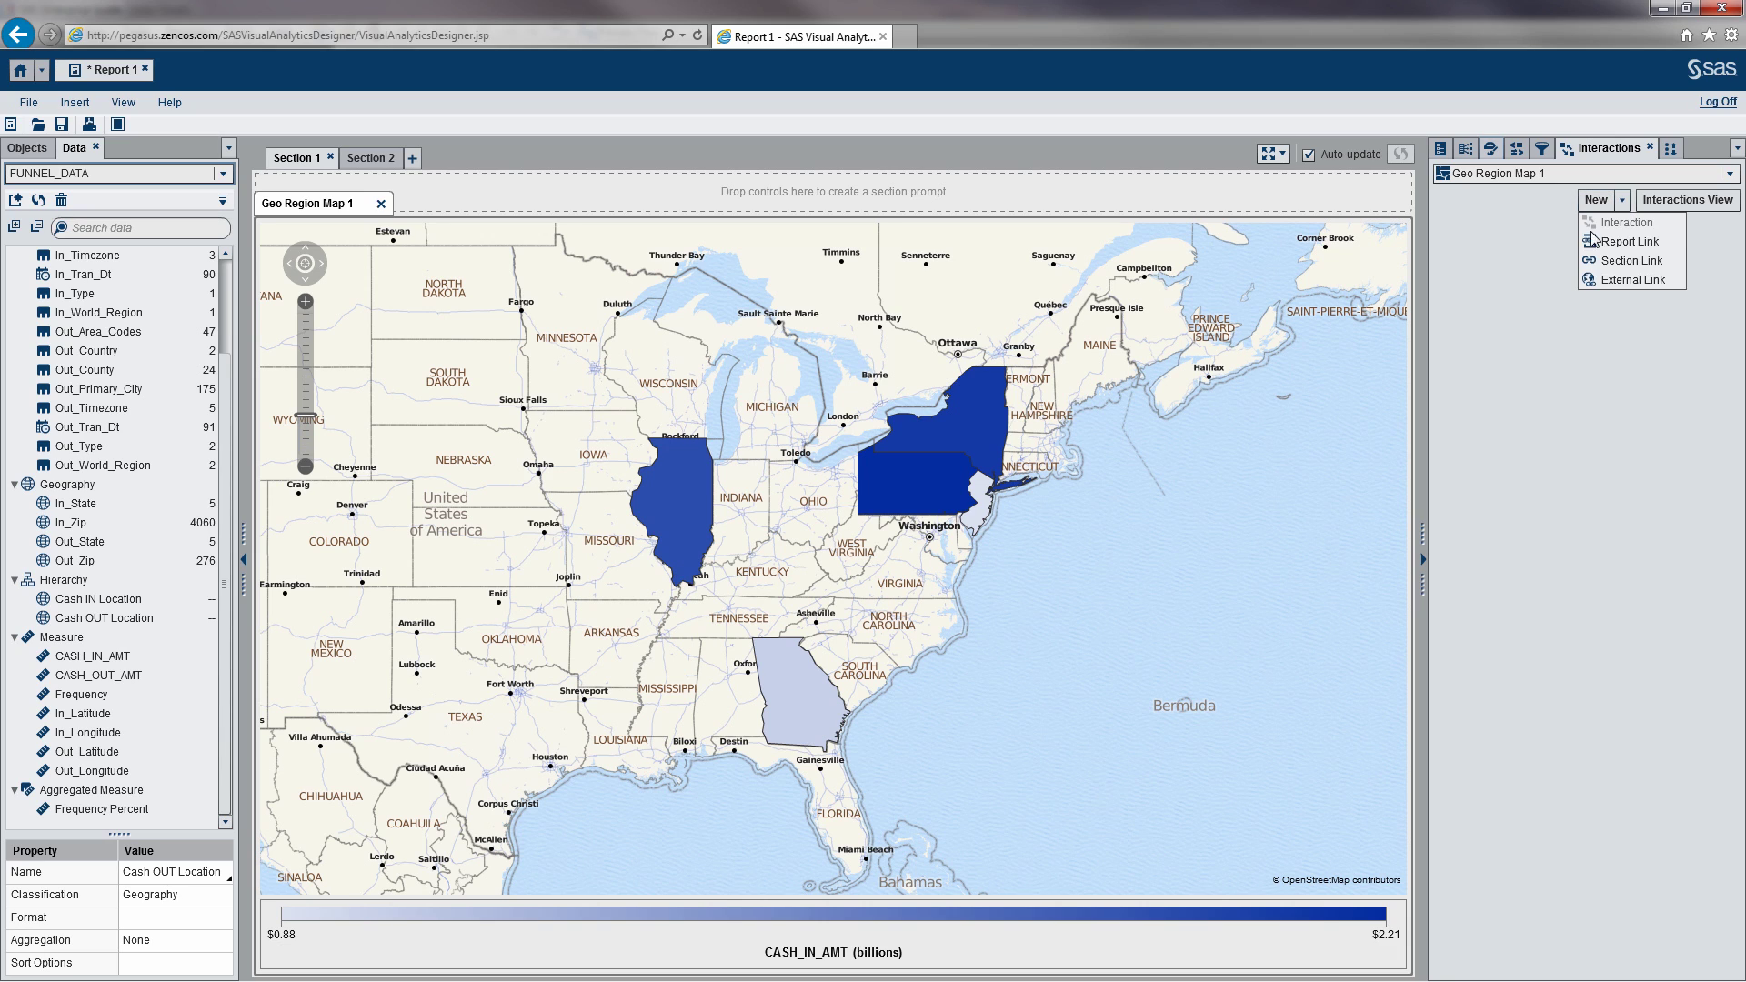
pyautogui.click(1627, 261)
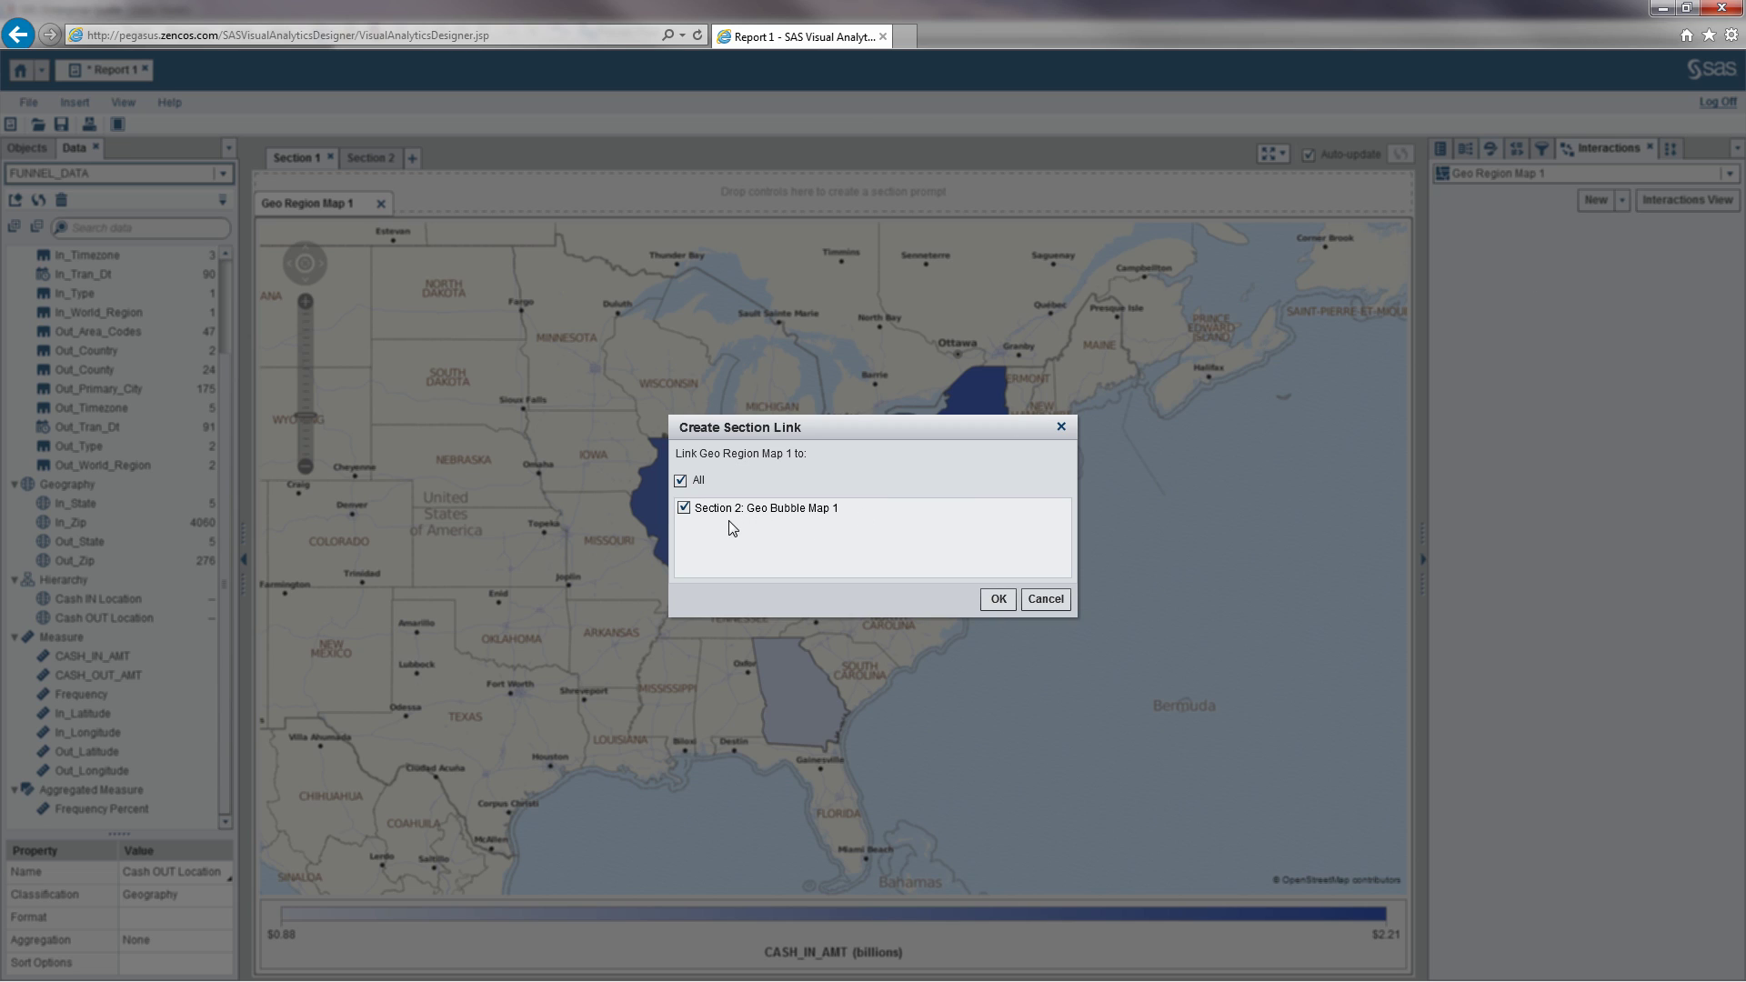
pyautogui.click(997, 599)
pyautogui.moveTo(953, 491)
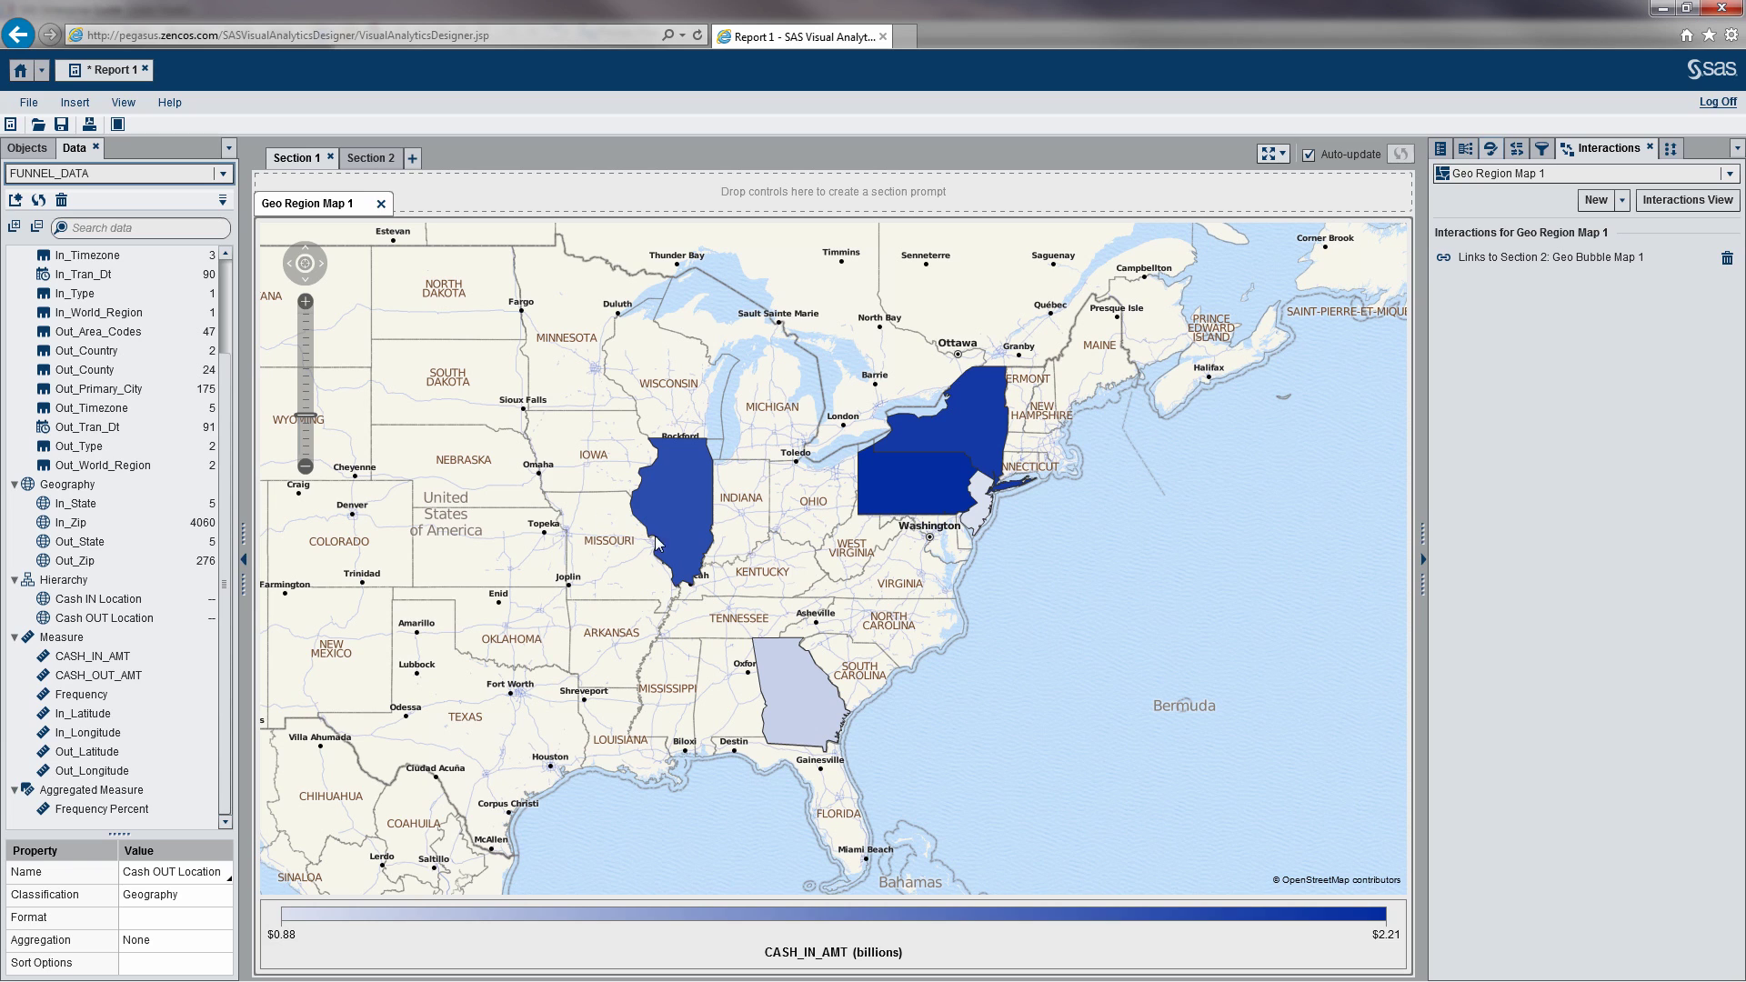
# Follow Pennsylvania's link to Section 2, drill into NM, and pan to its zip bubbles
pyautogui.doubleClick(926, 494)
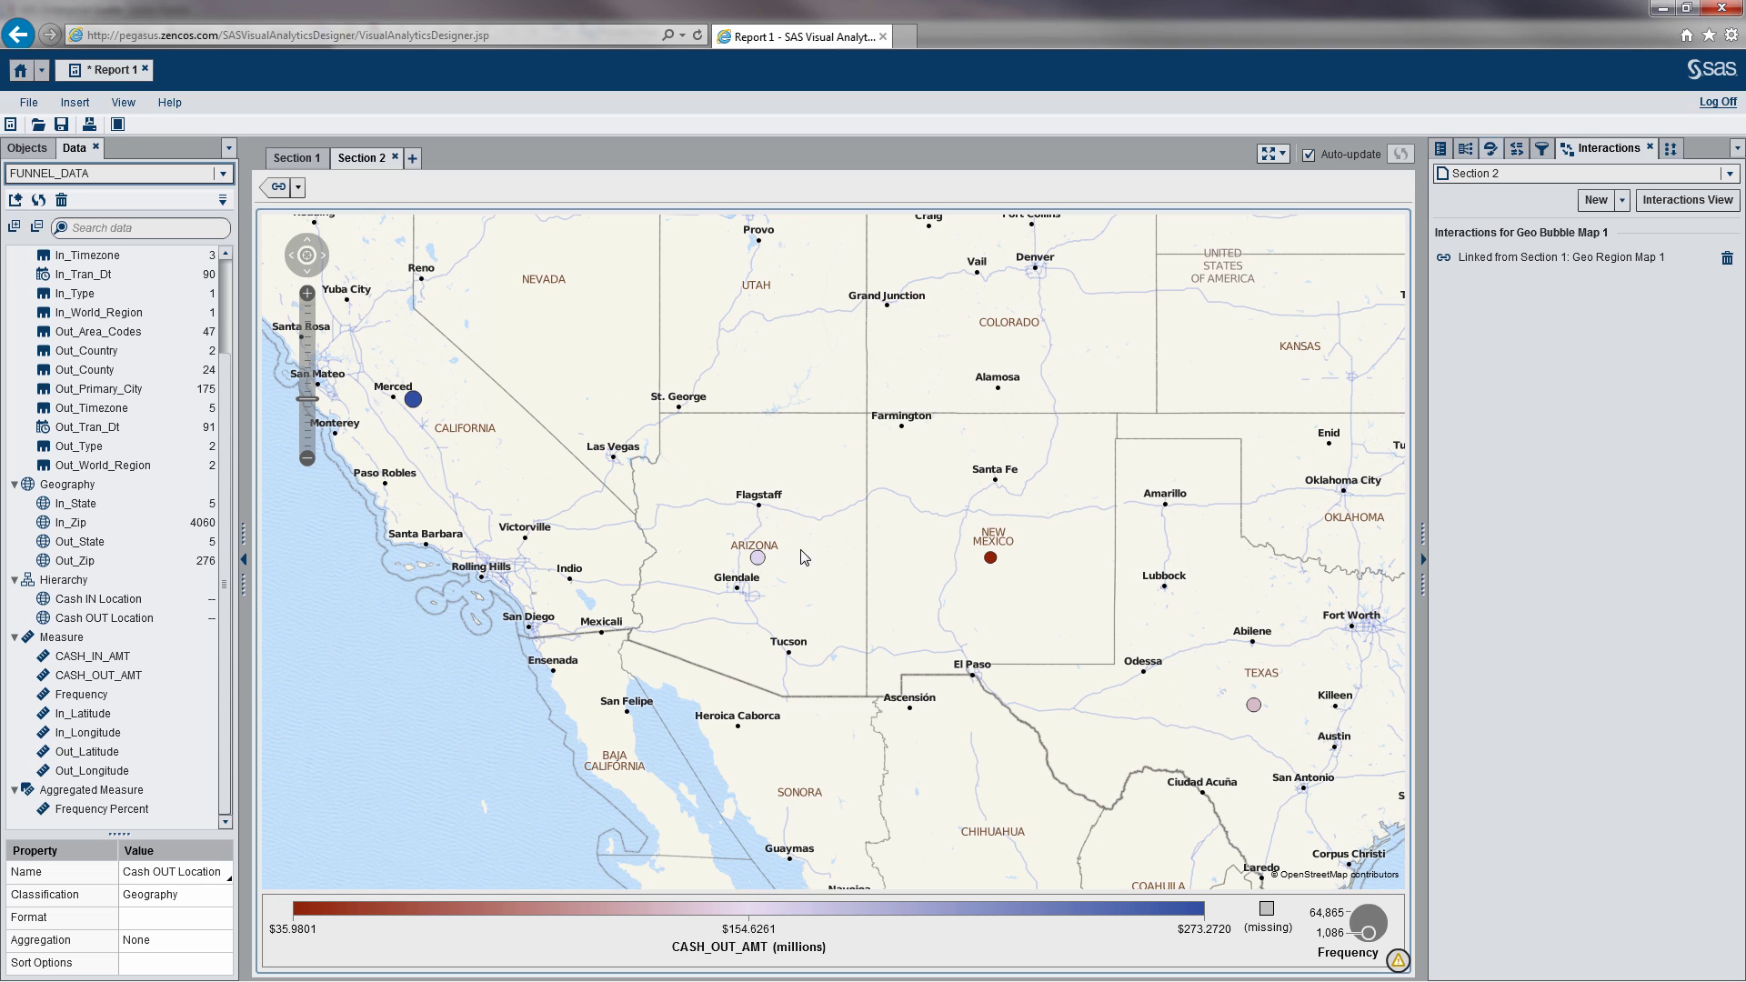
pyautogui.moveTo(994, 564)
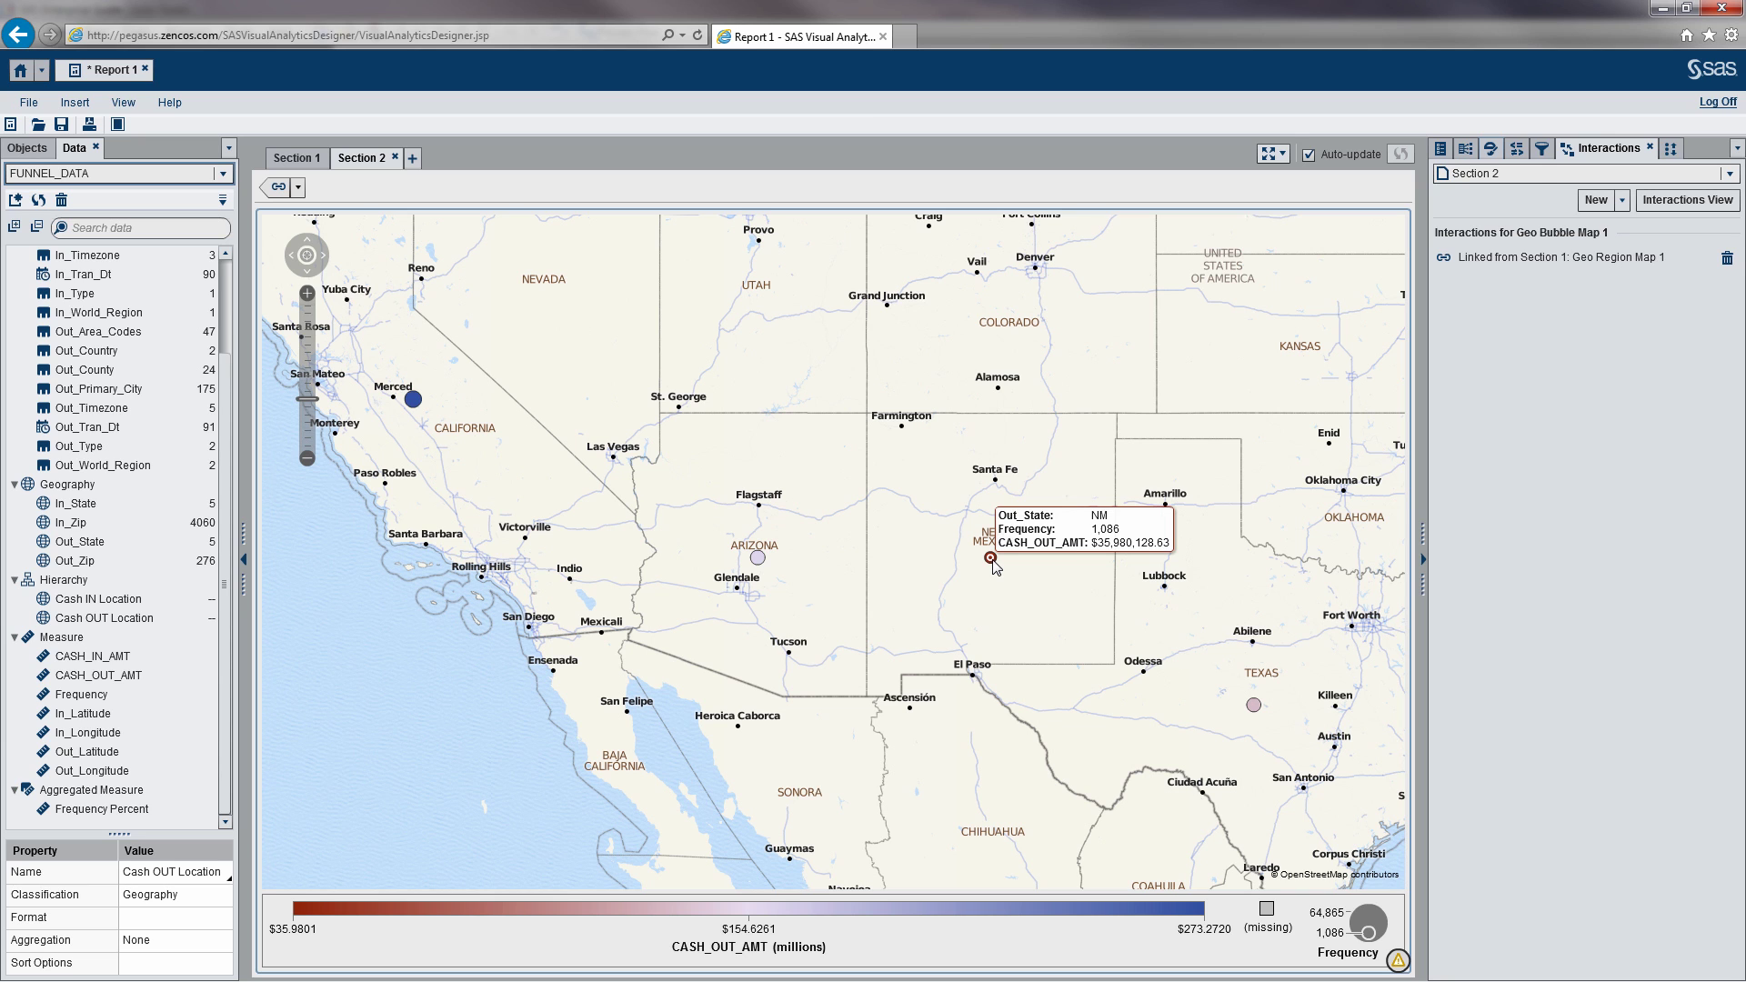
pyautogui.doubleClick(991, 560)
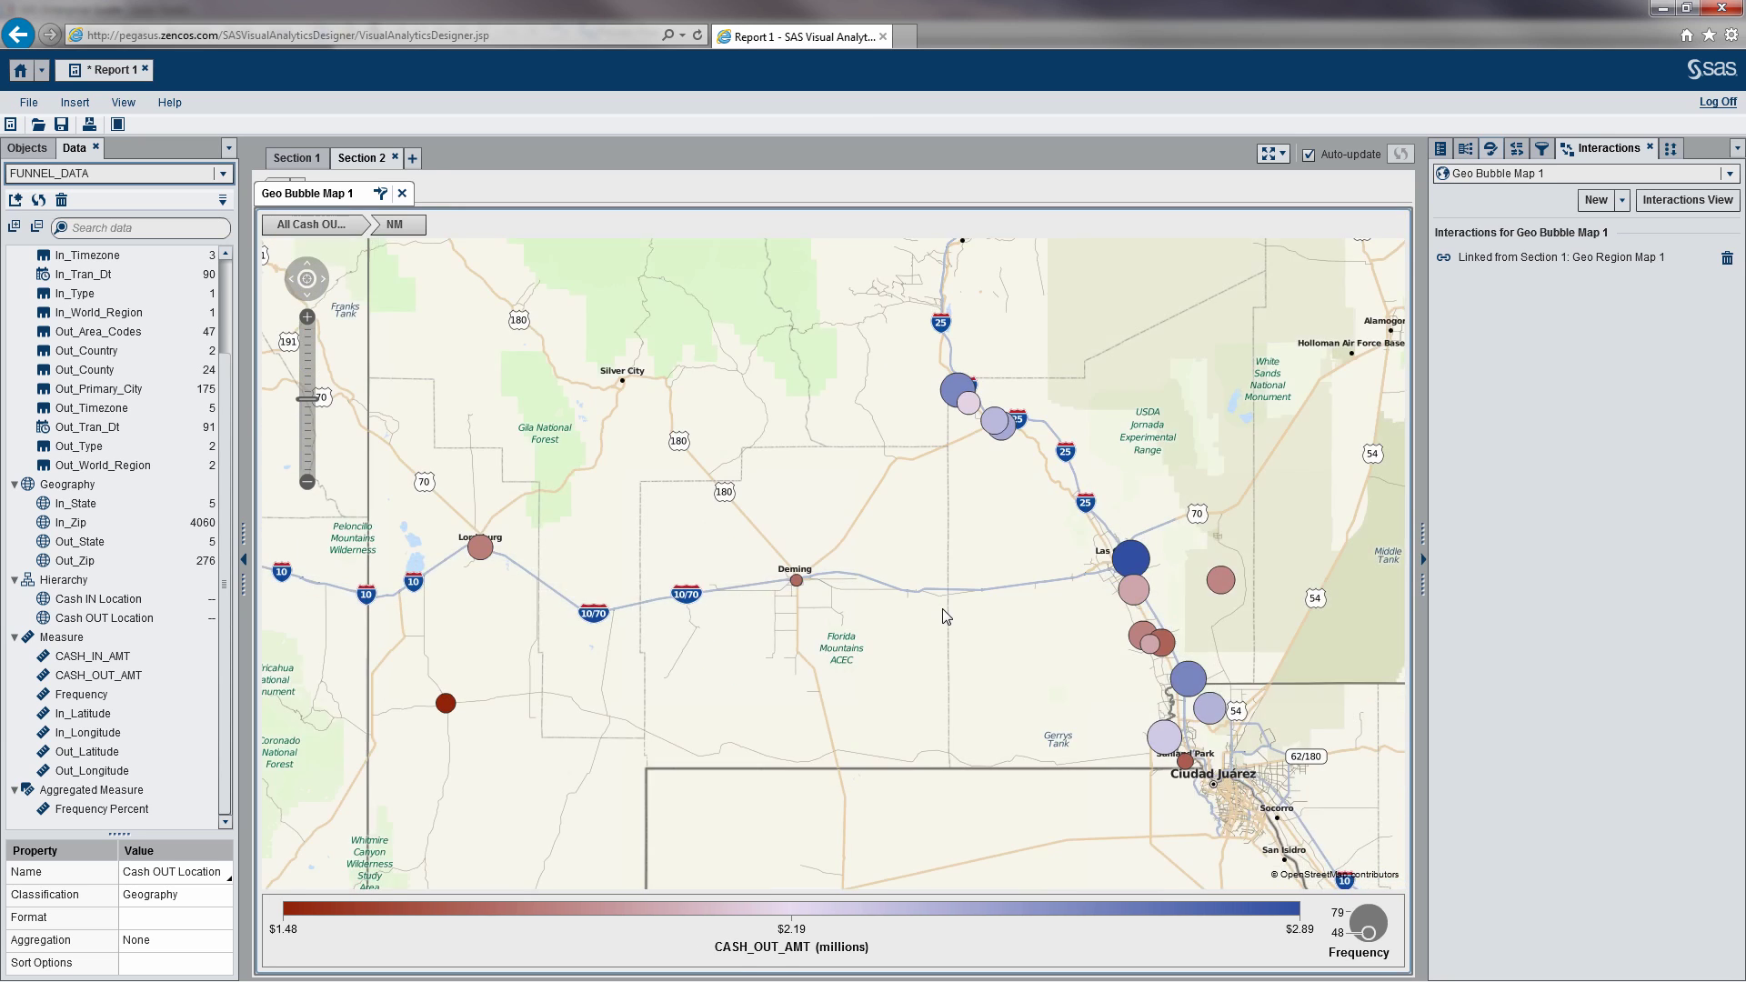
pyautogui.moveTo(1027, 521); pyautogui.dragTo(886, 430)
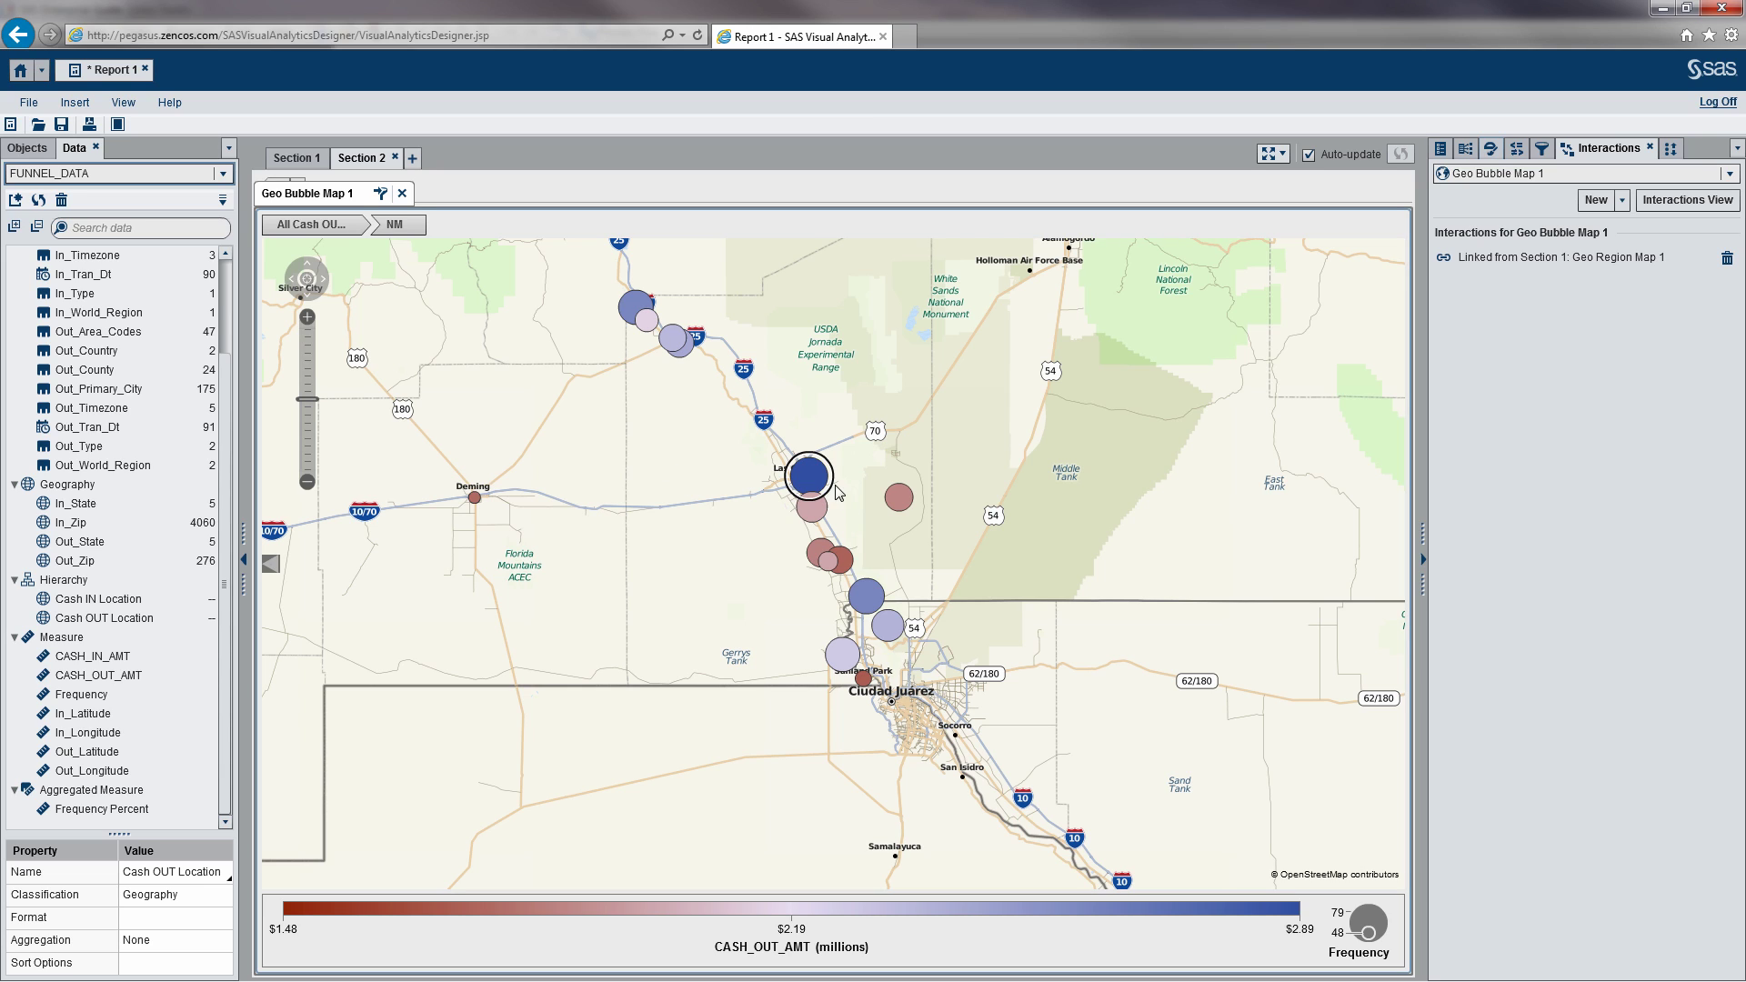
pyautogui.moveTo(812, 485)
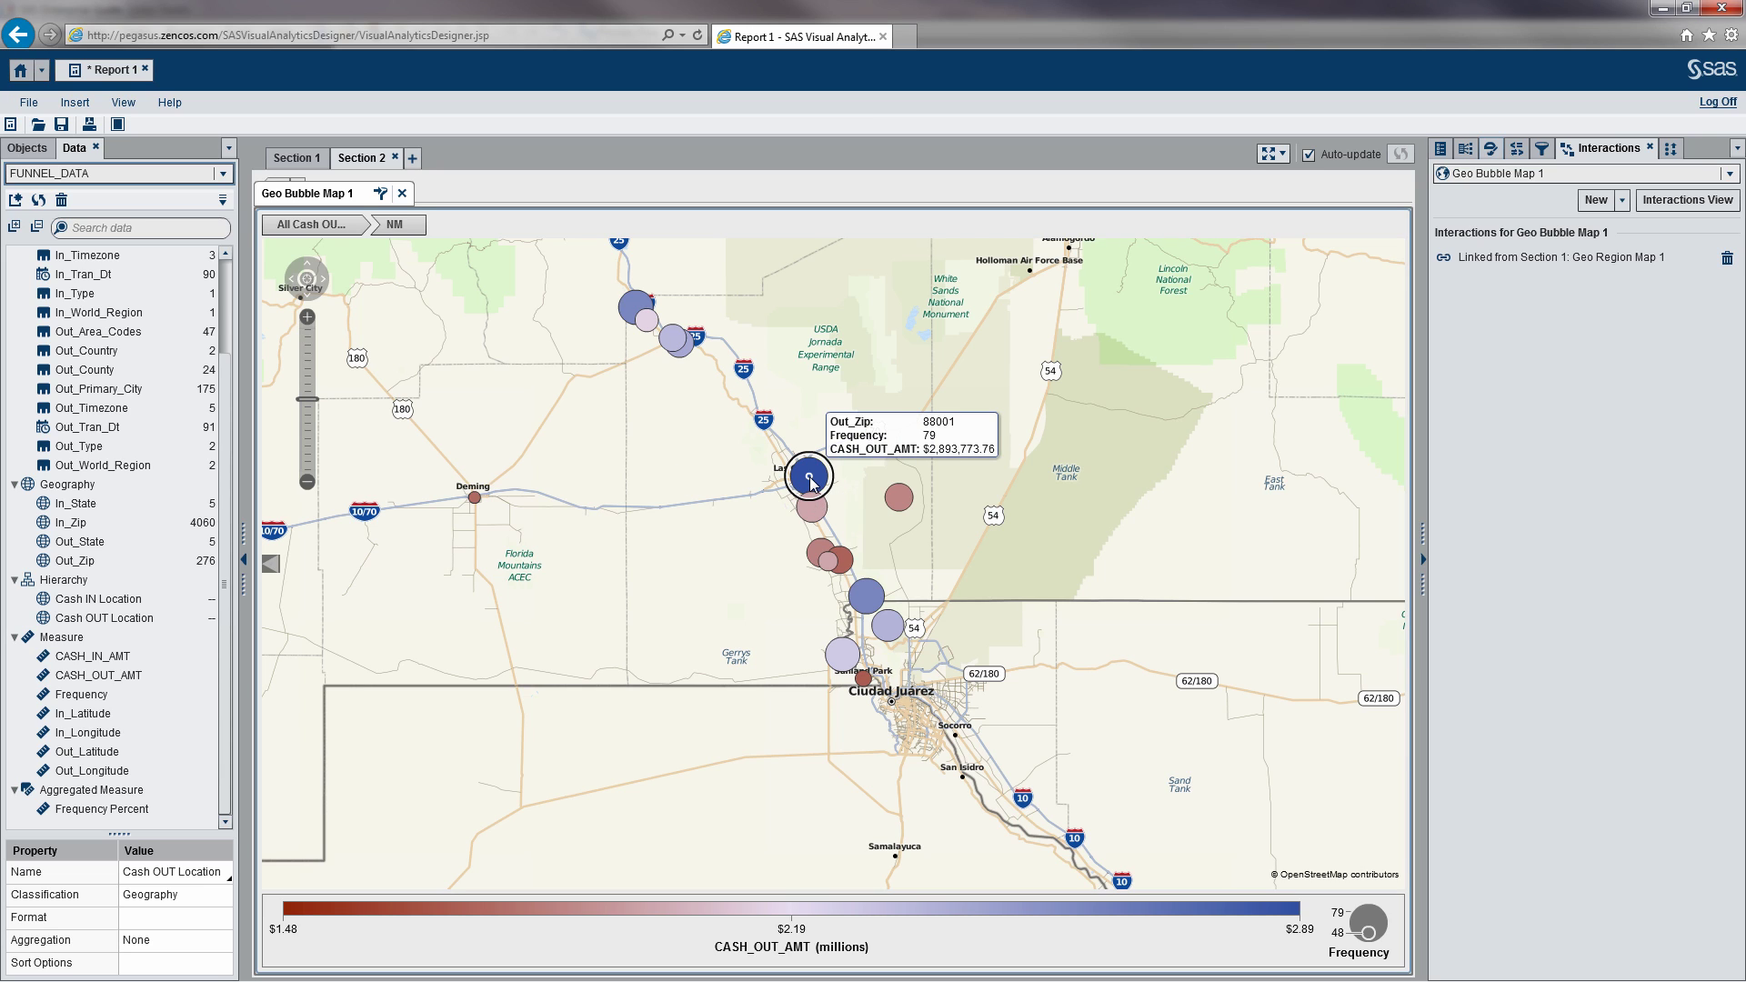
# Add Section 3 to the report and place a treemap on it
pyautogui.click(413, 160)
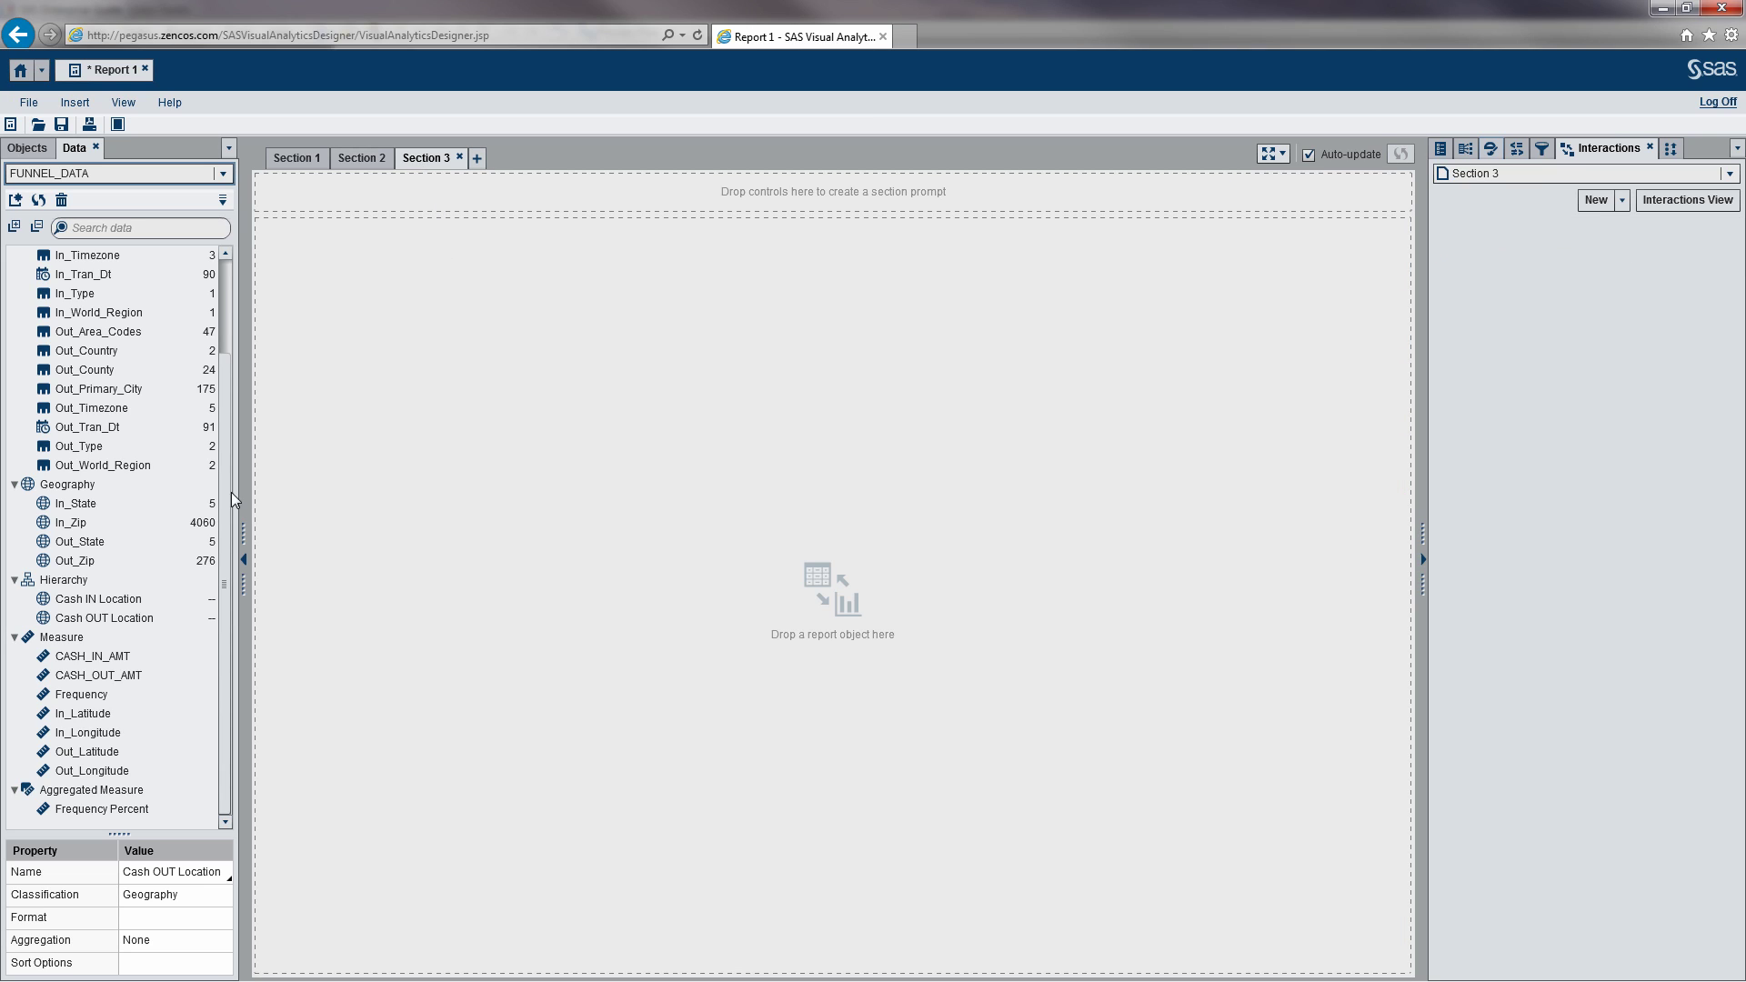
pyautogui.moveTo(227, 442); pyautogui.dragTo(231, 303)
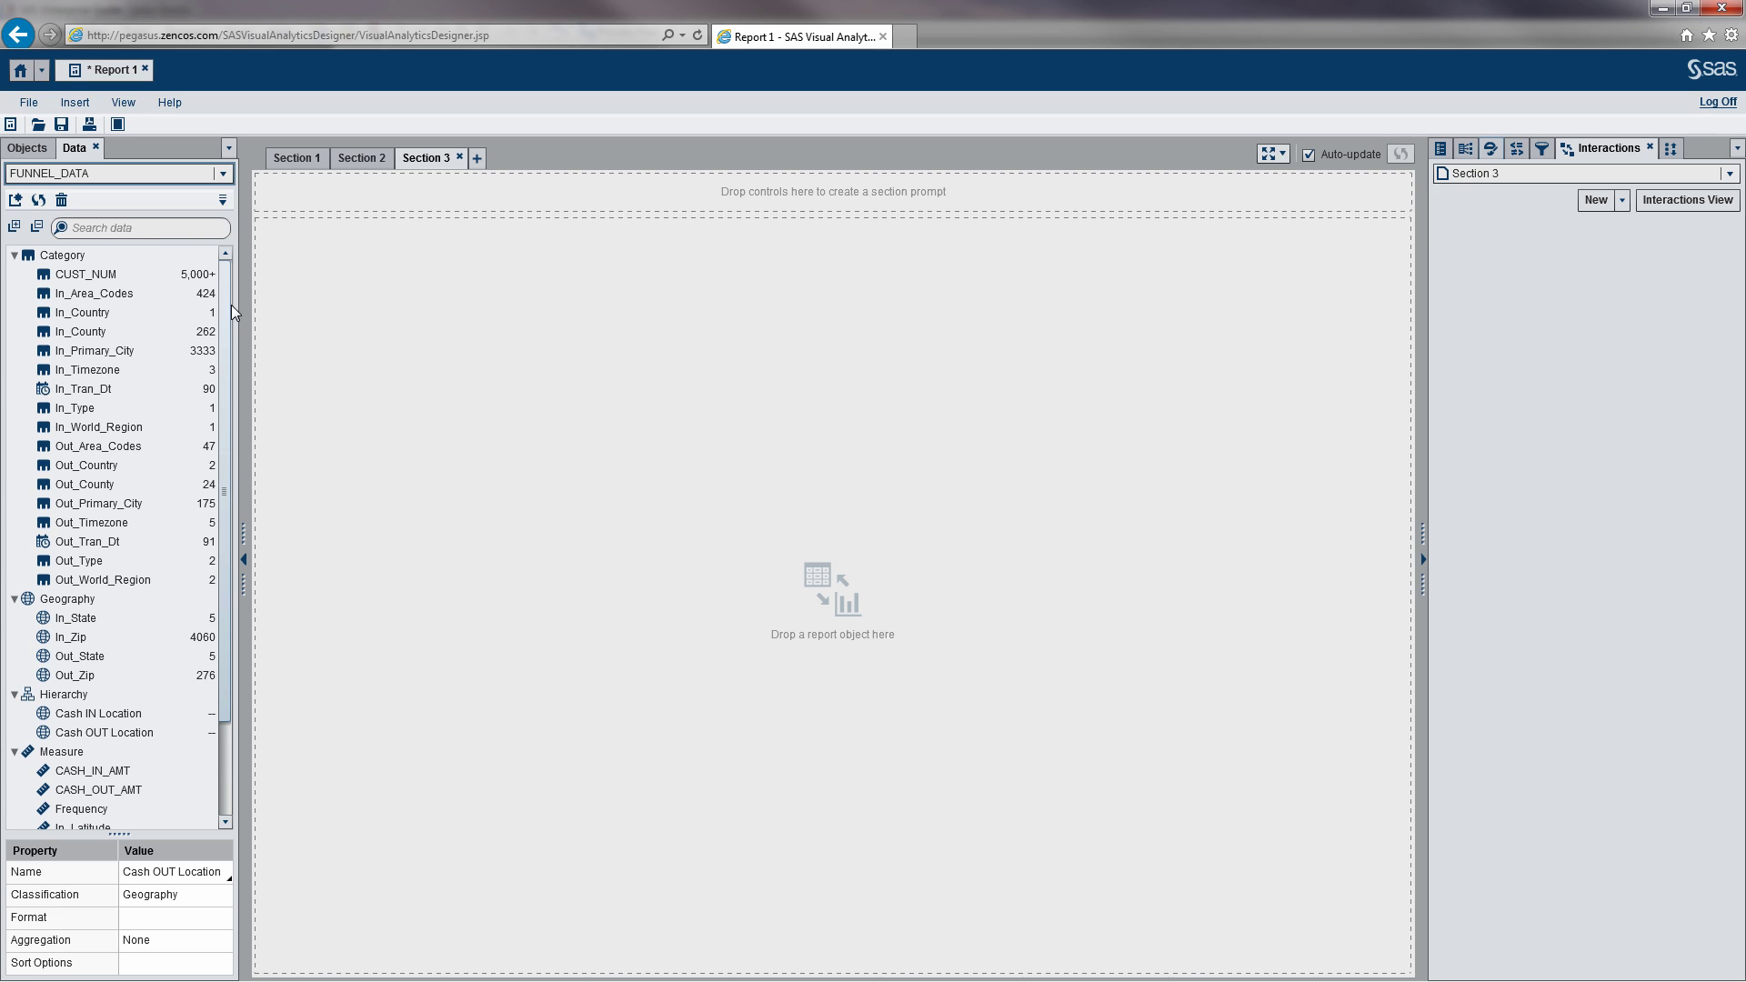
pyautogui.click(30, 148)
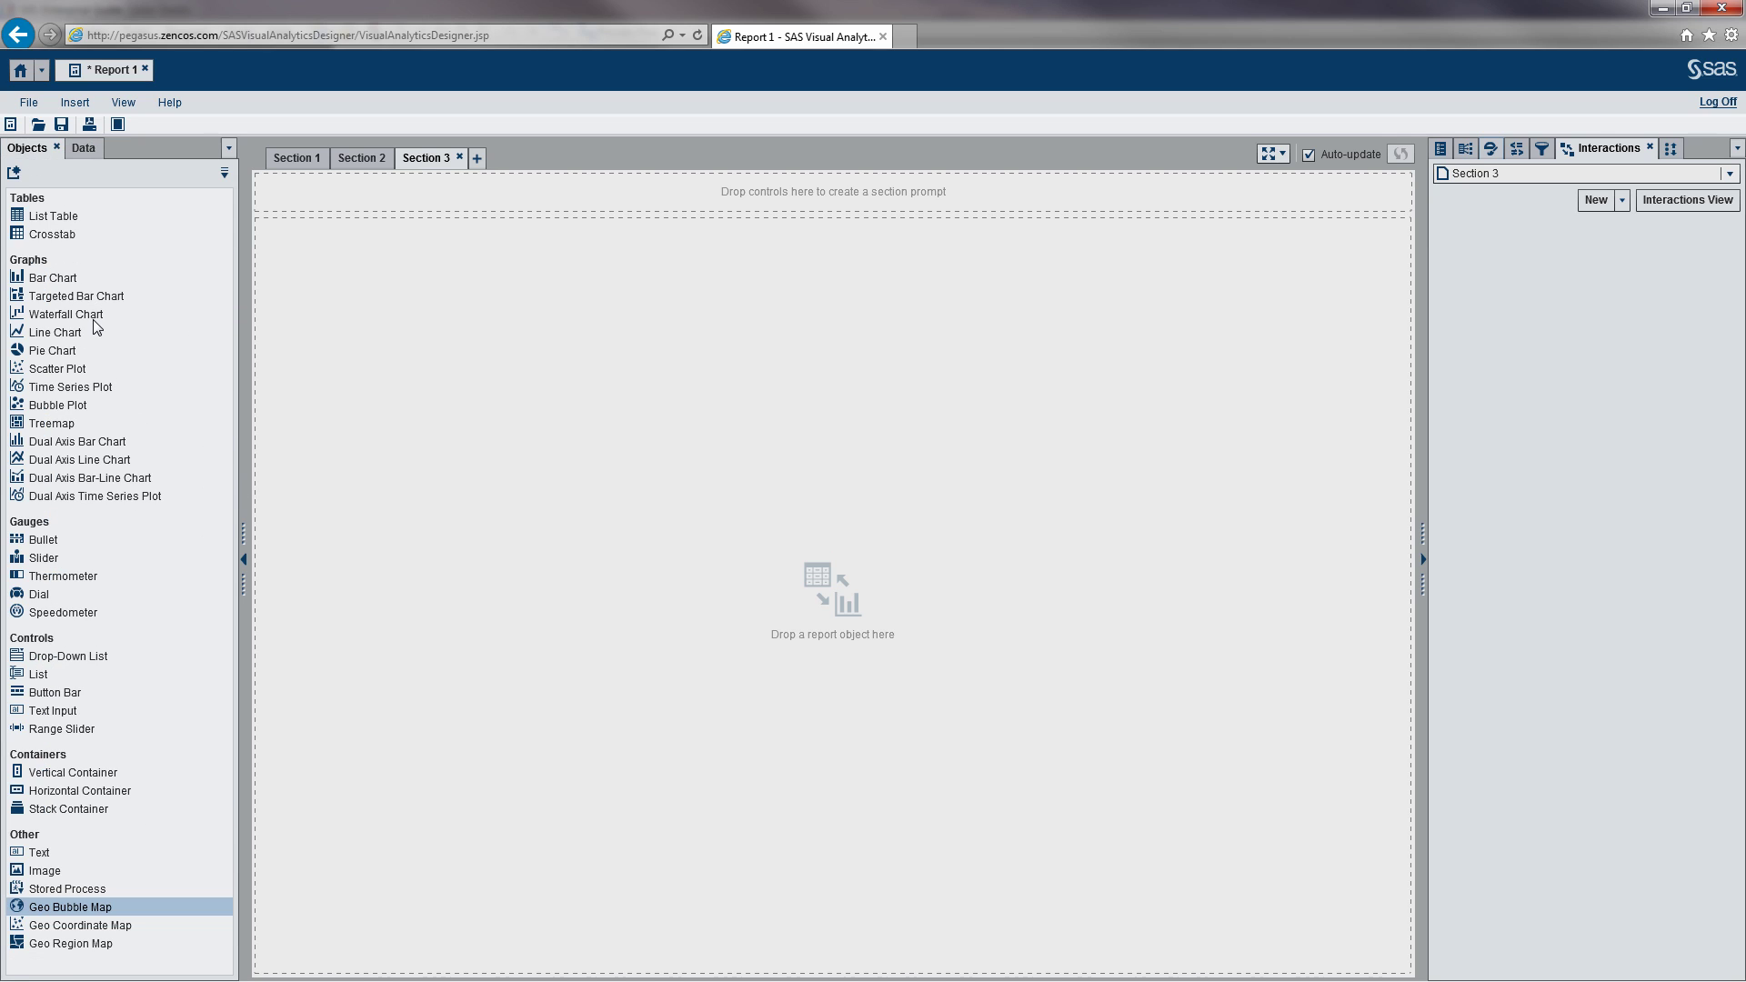
pyautogui.moveTo(62, 429); pyautogui.dragTo(419, 413)
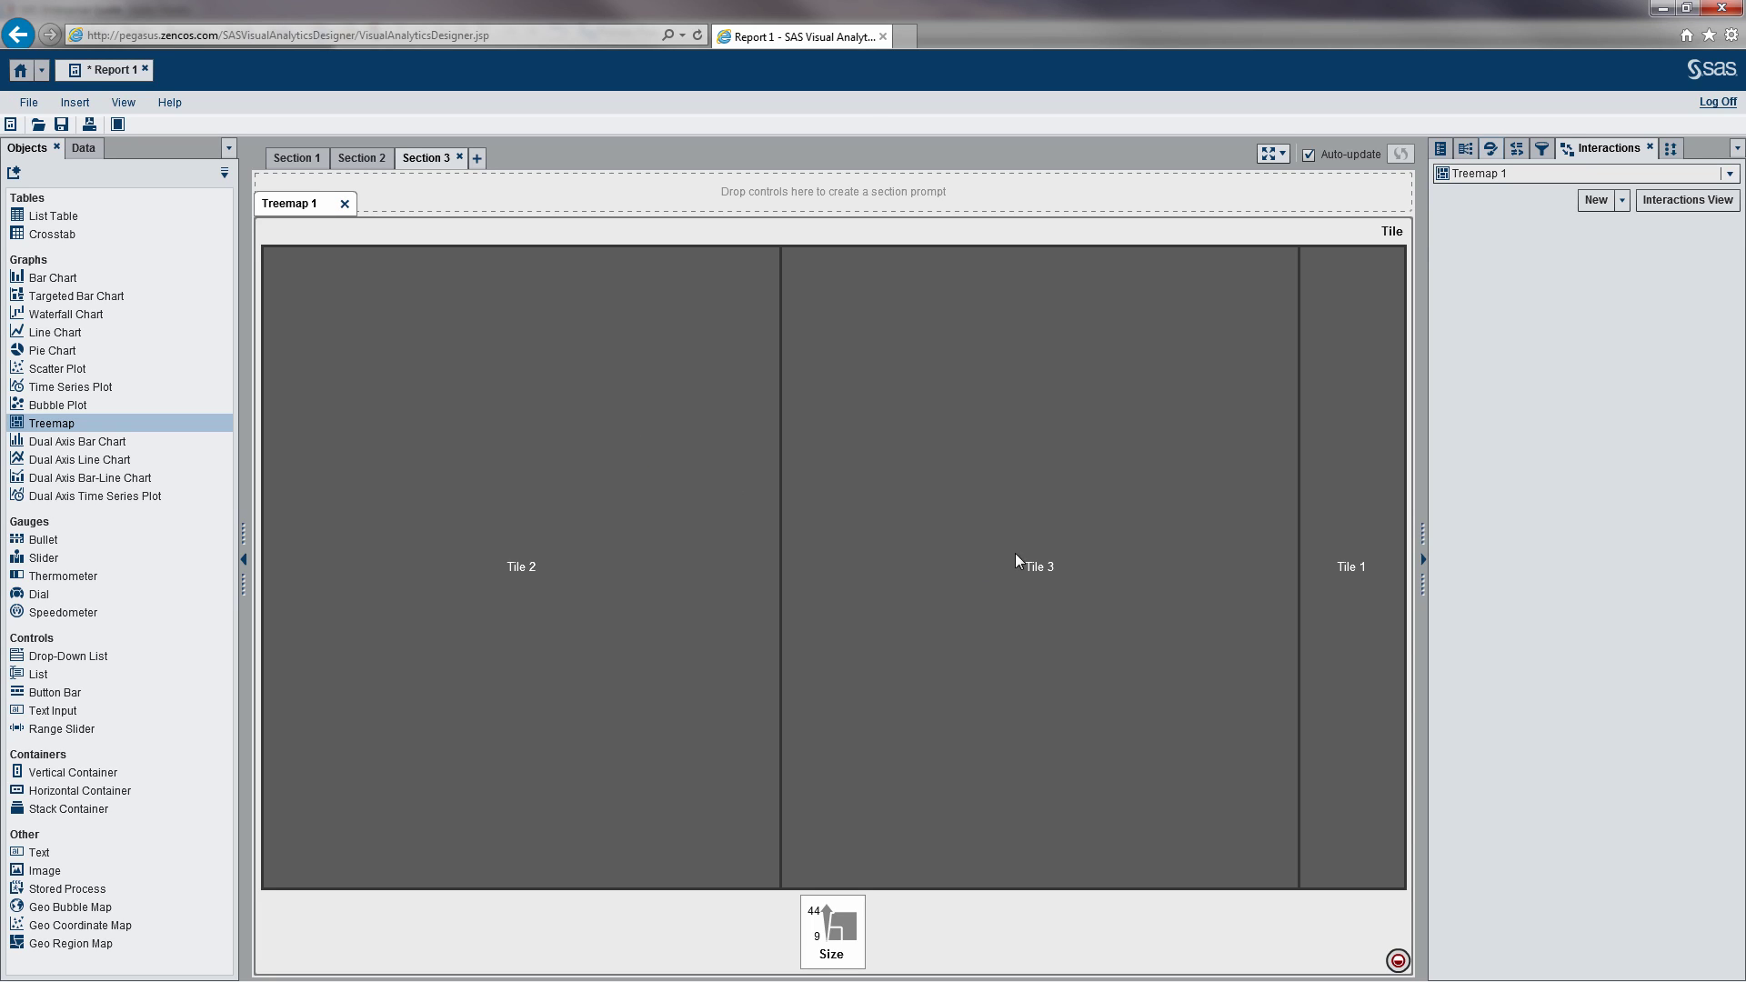
# Set the treemap's tiles to CUST_NUM and its colour to CASH_OUT_AMT
pyautogui.click(1465, 150)
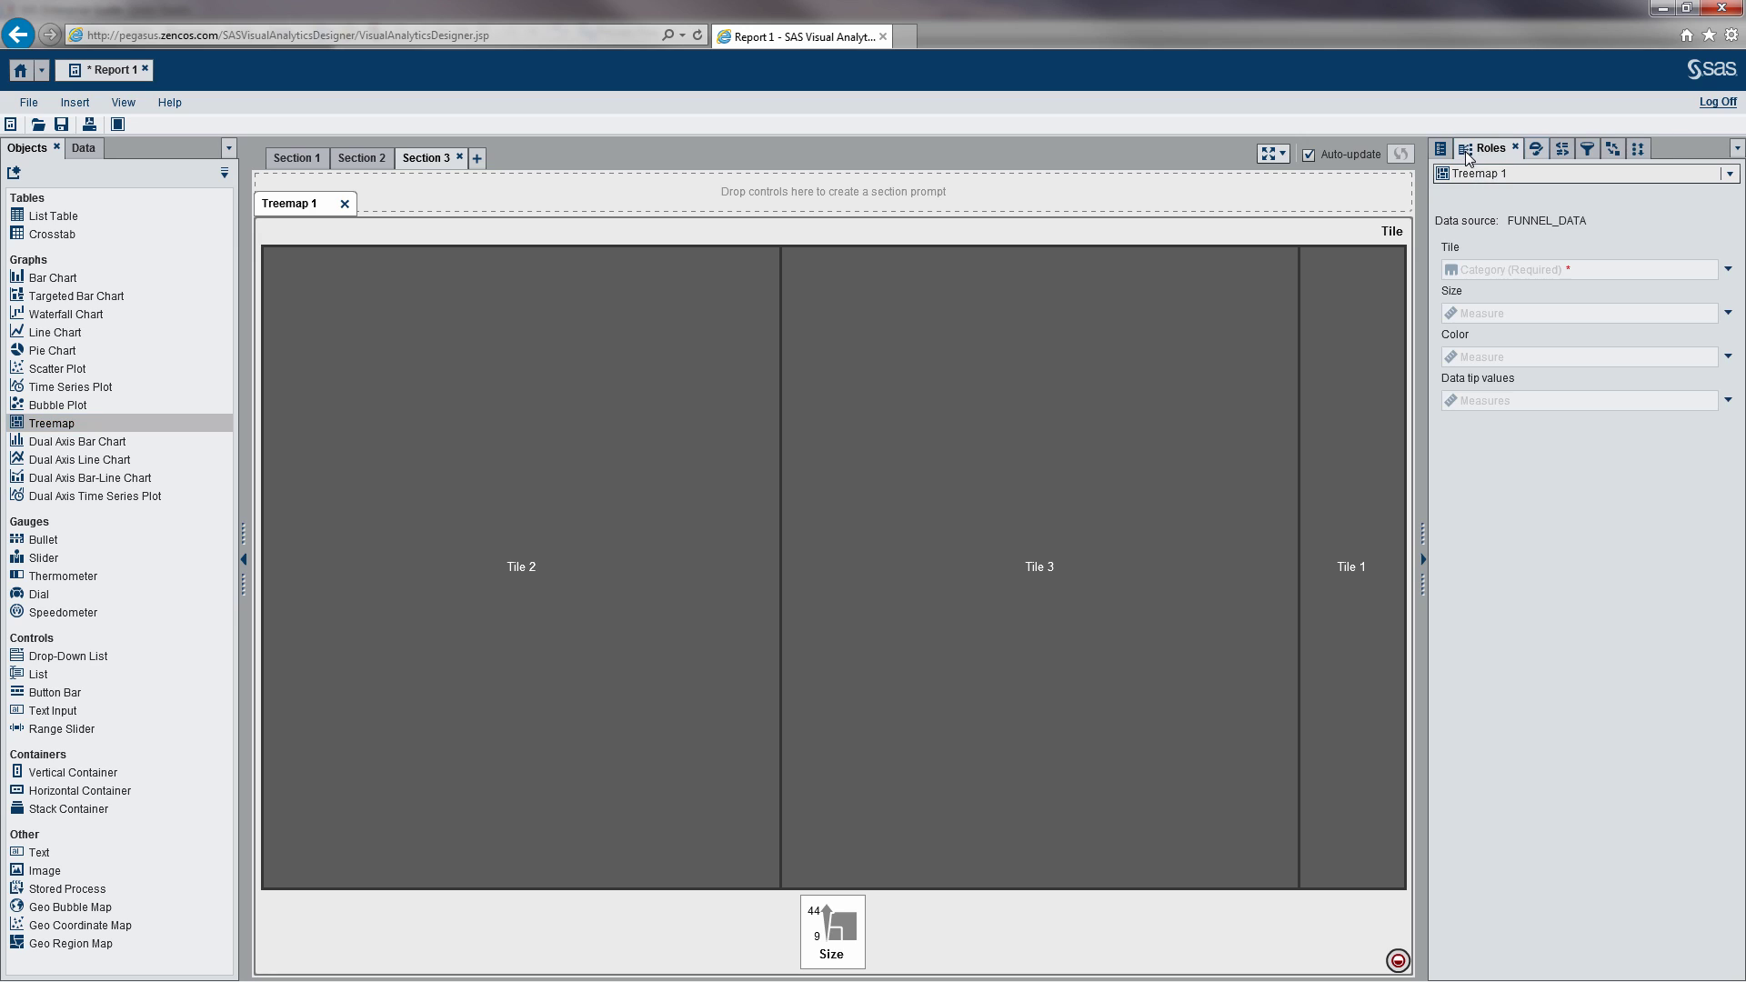
pyautogui.click(1727, 270)
pyautogui.click(1661, 312)
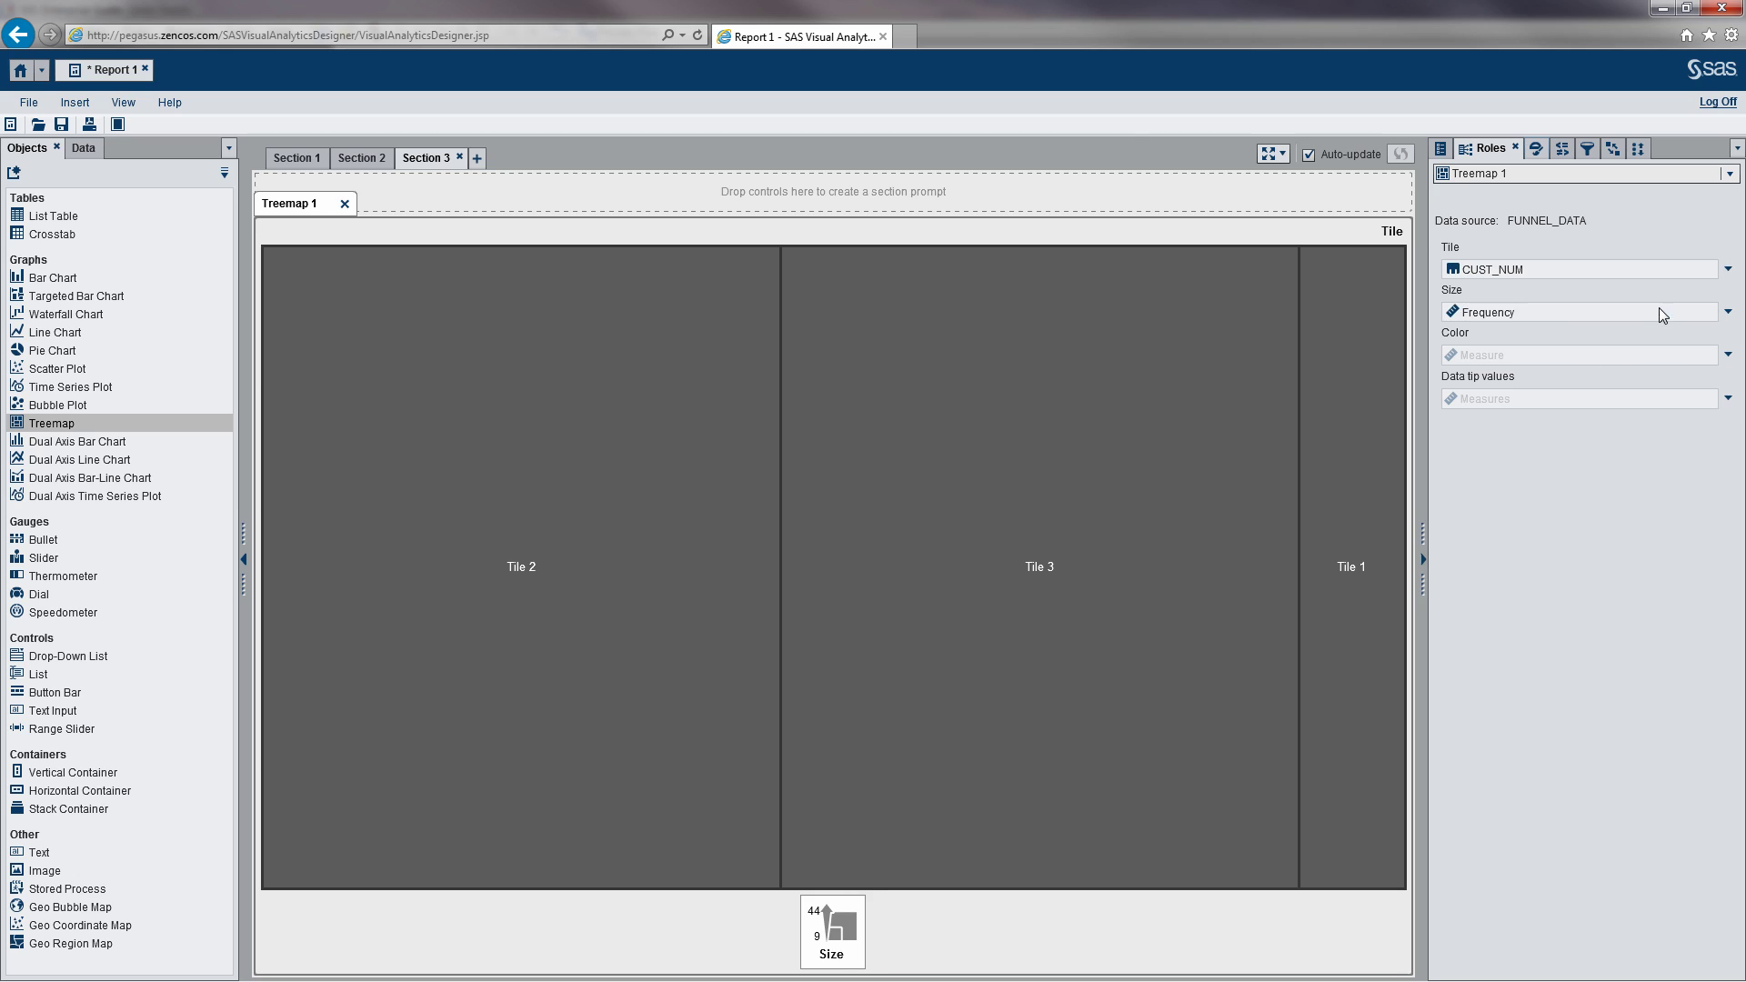
pyautogui.click(1729, 314)
pyautogui.moveTo(1707, 318)
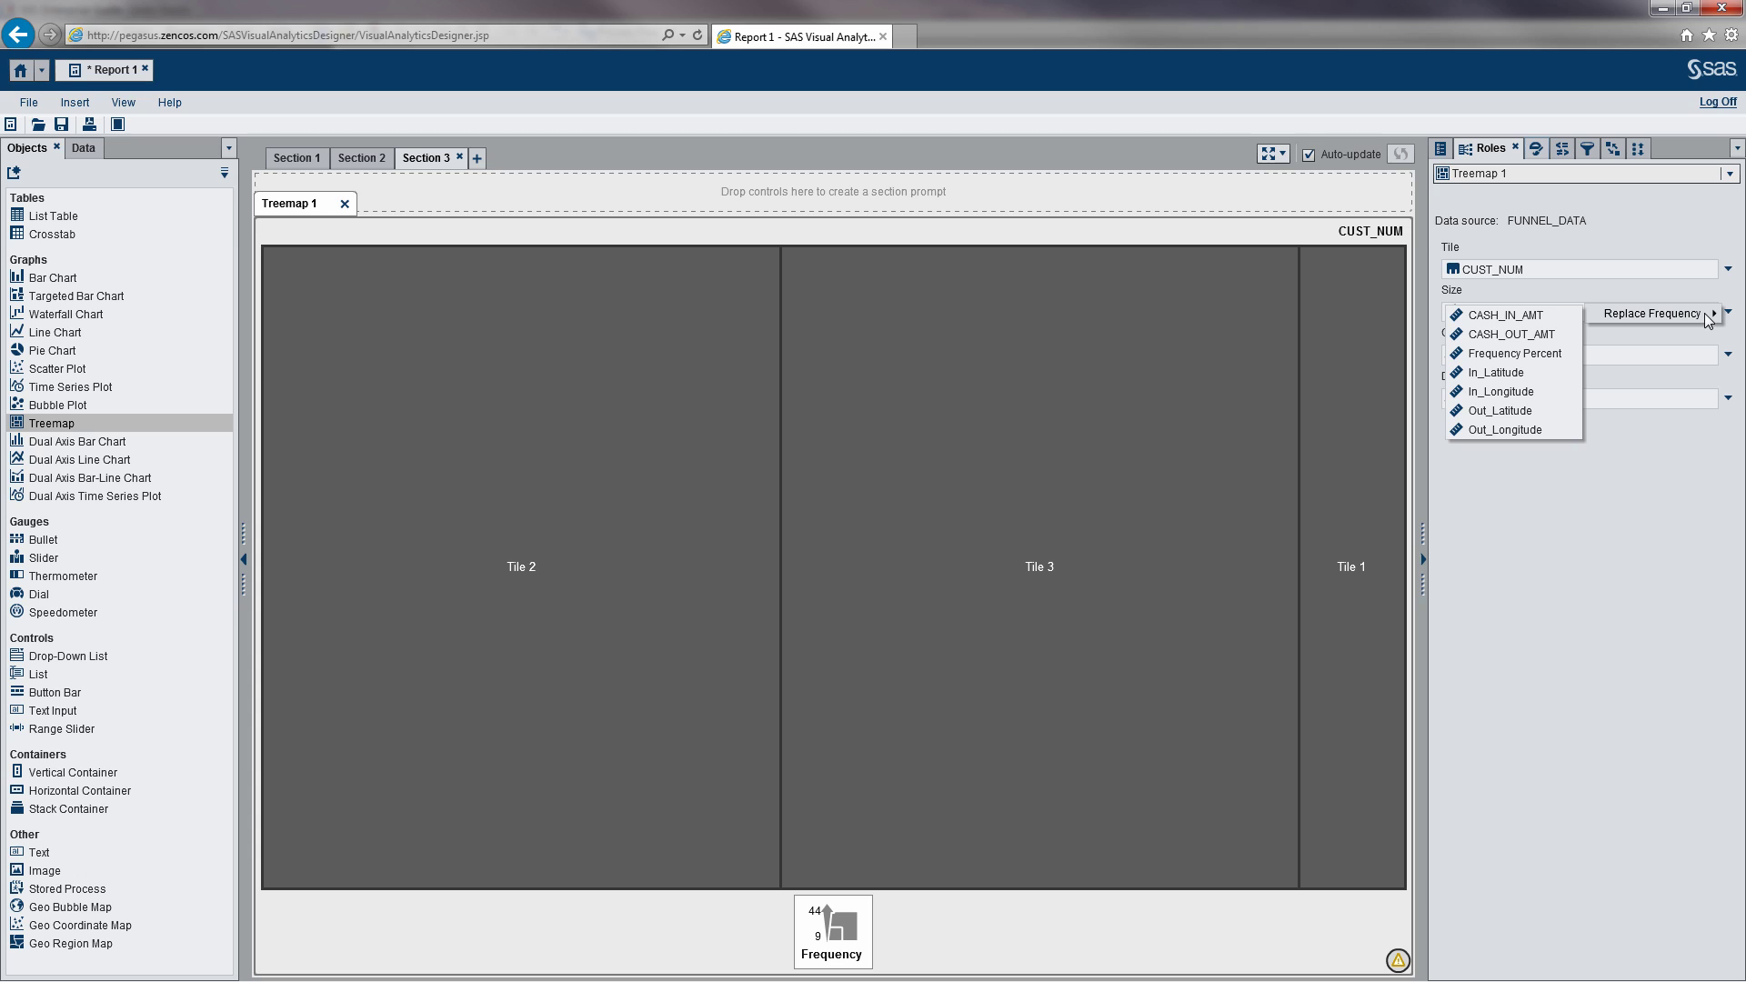
pyautogui.click(1727, 356)
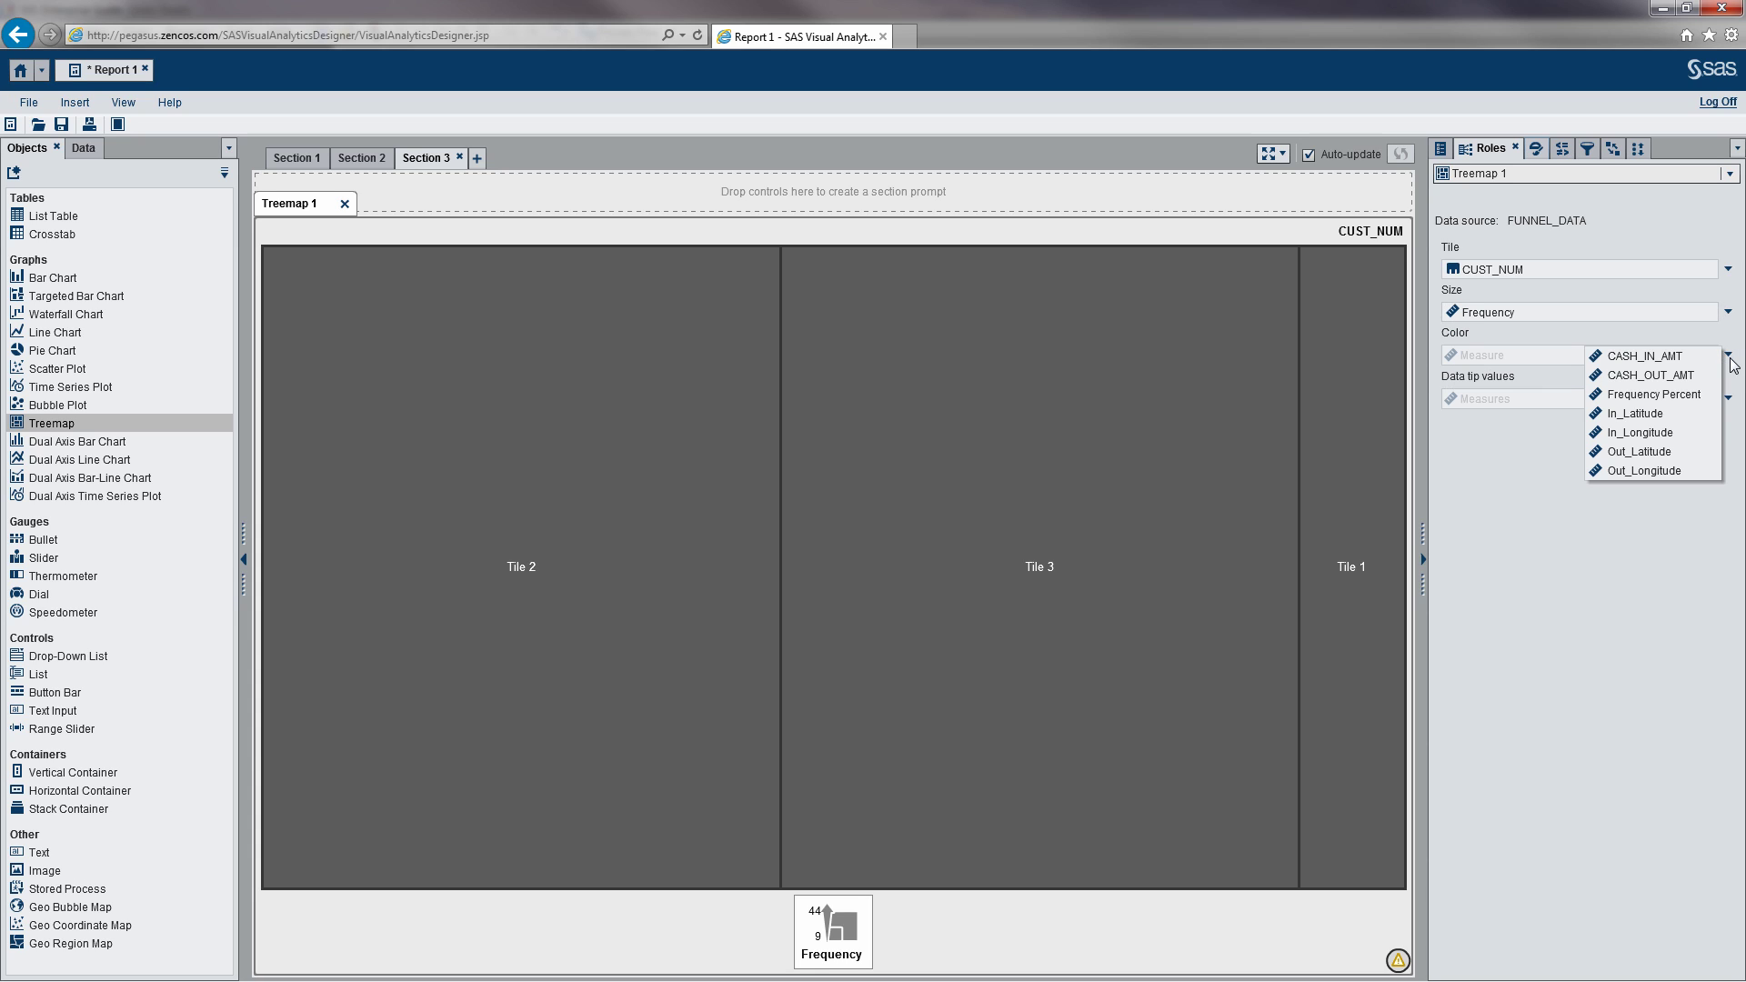
pyautogui.click(1680, 375)
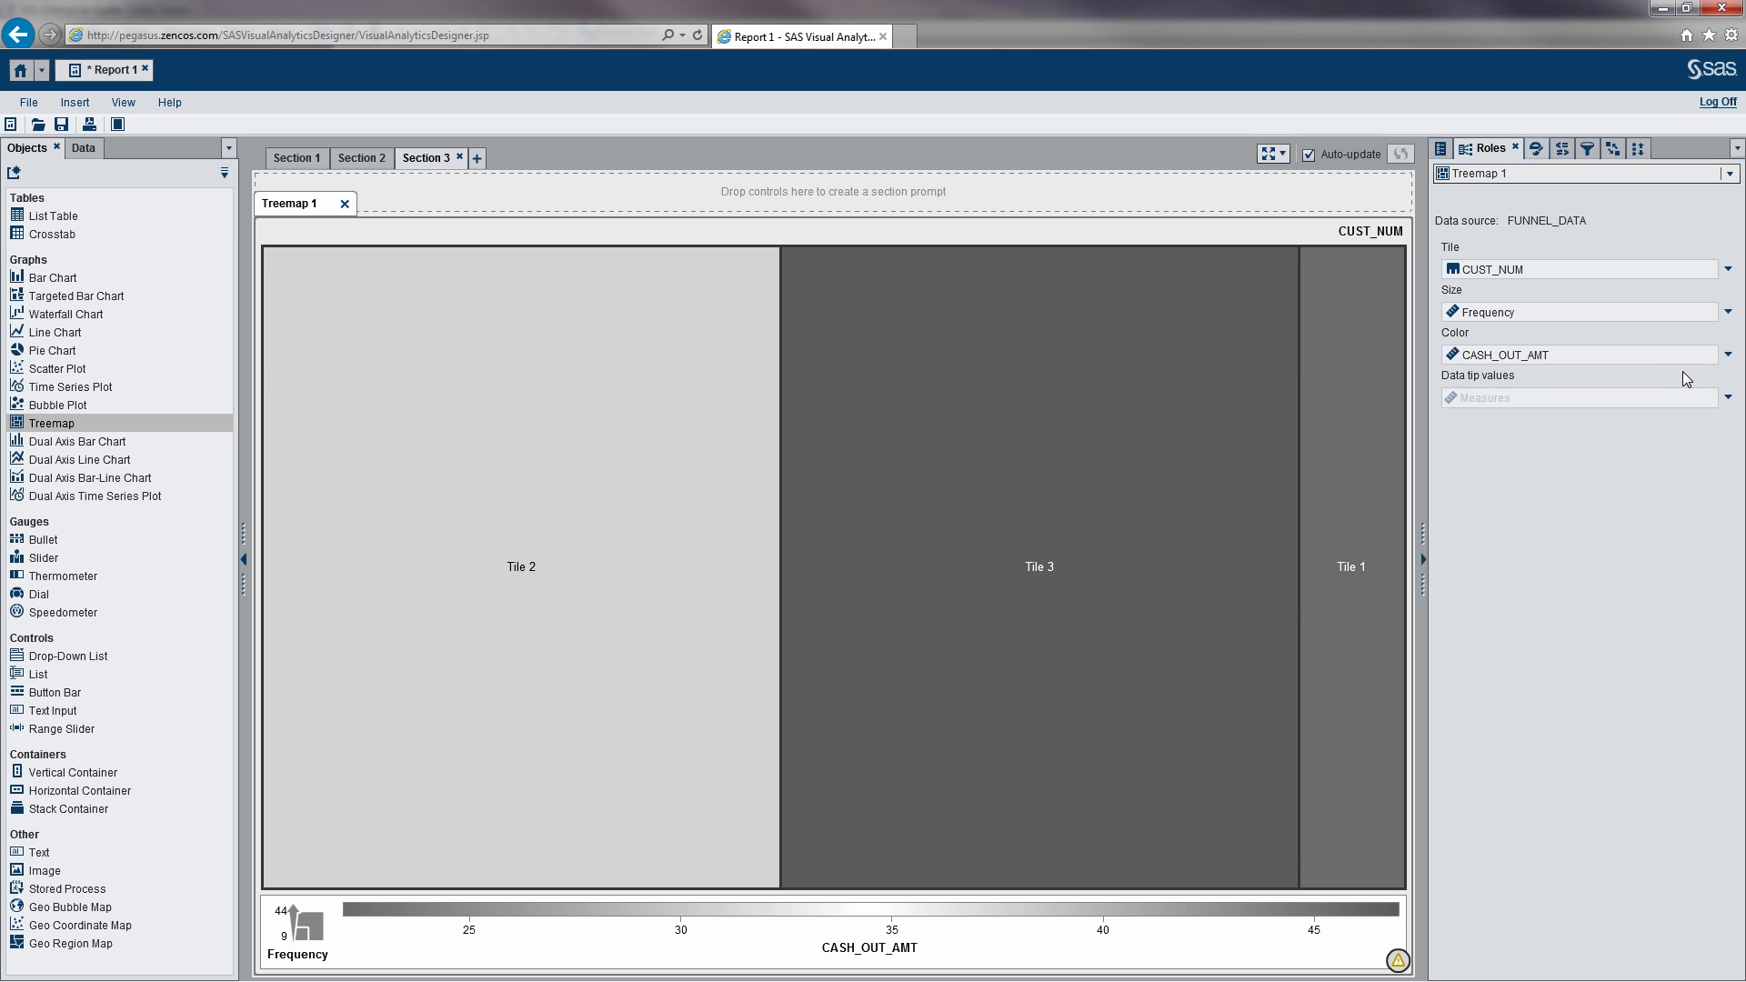
pyautogui.click(363, 166)
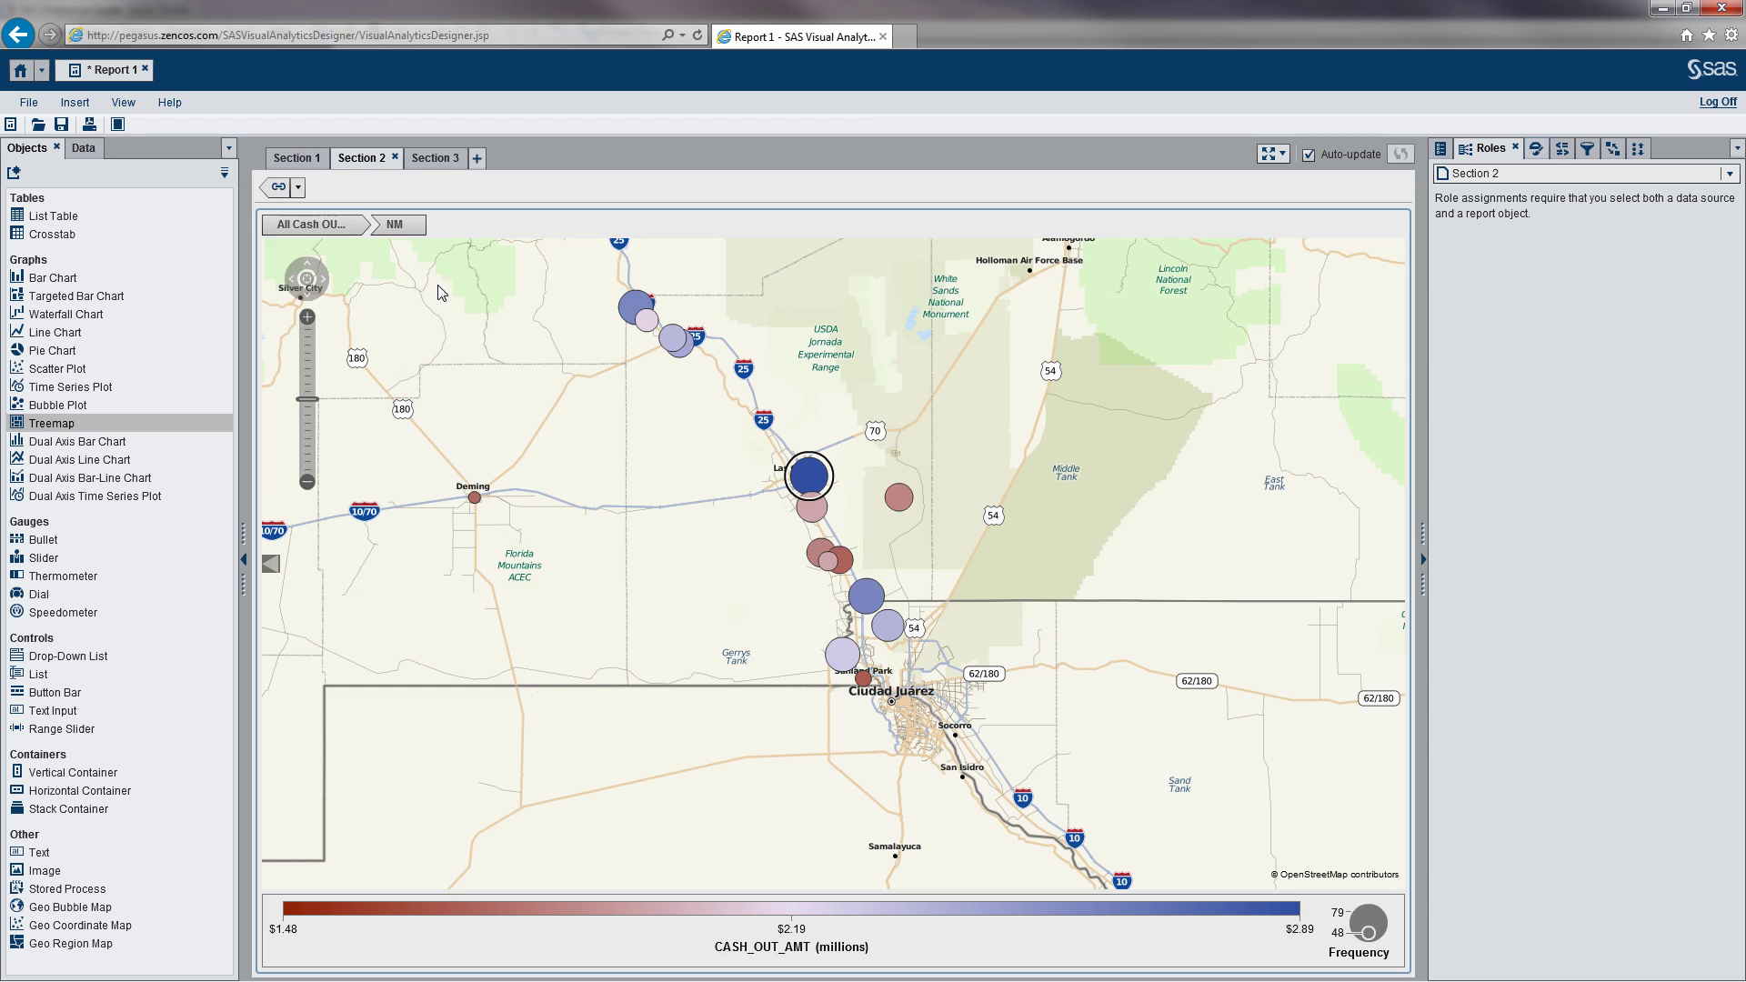
# Add a section link from Geo Bubble Map 1 to Section 3's Treemap 1
pyautogui.click(691, 491)
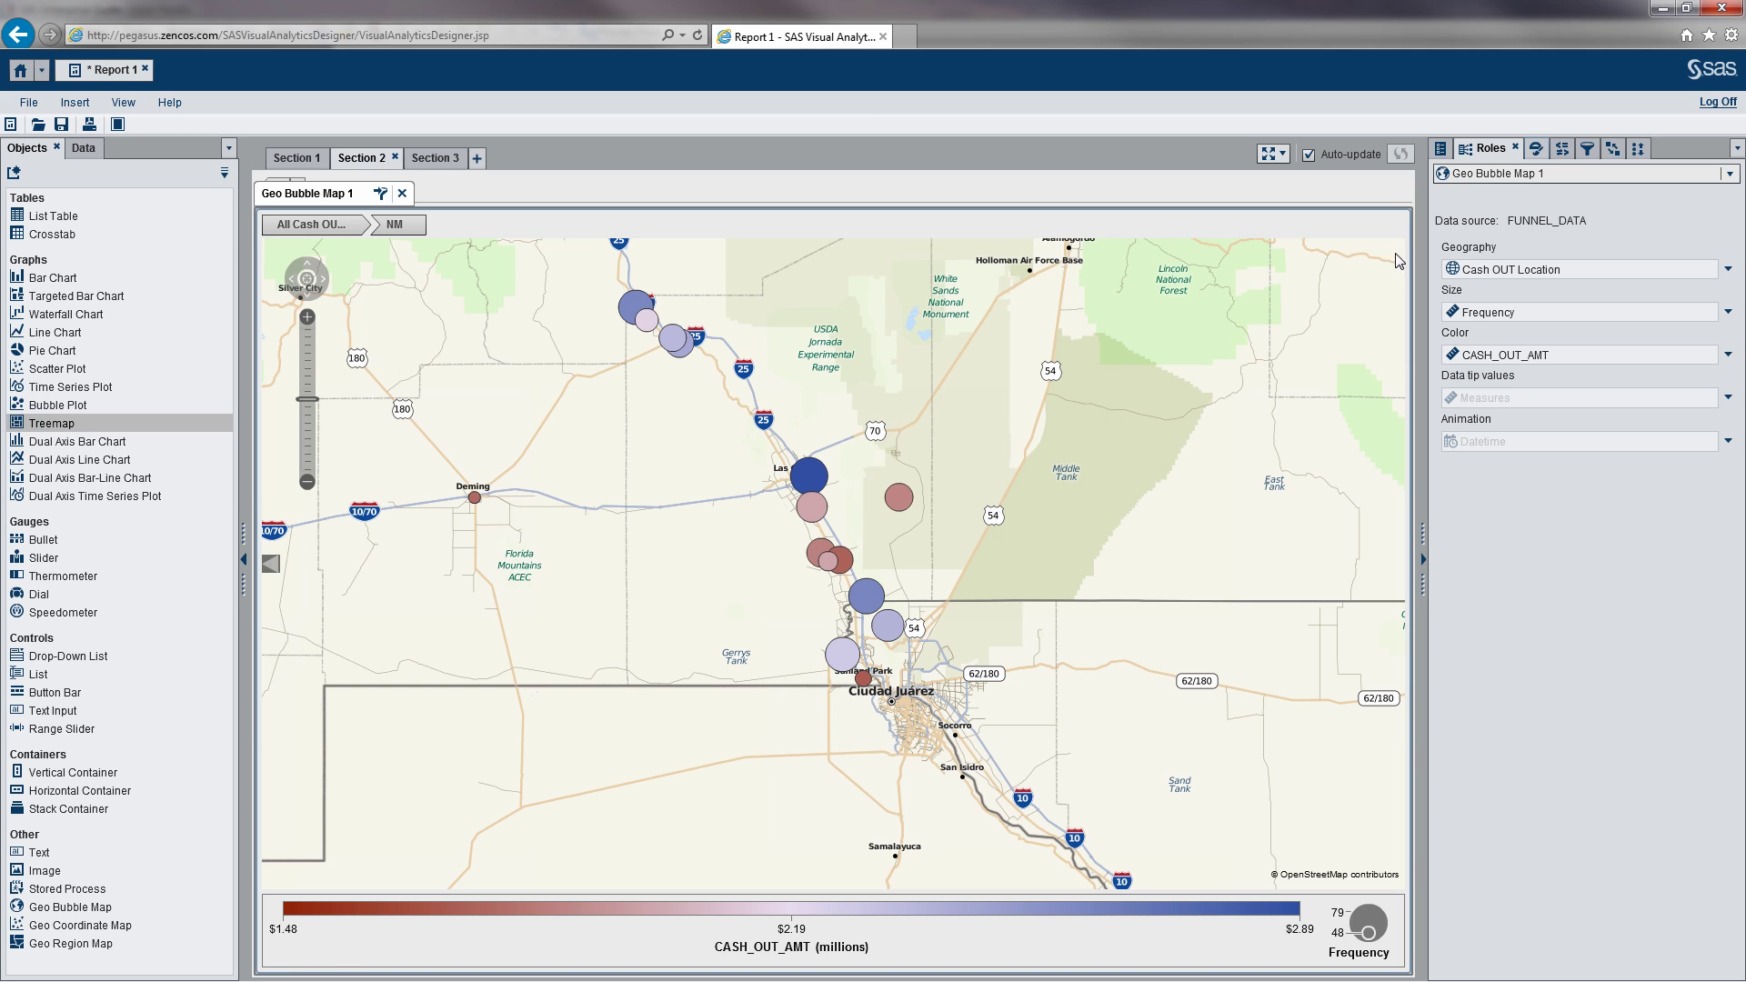
pyautogui.click(1605, 153)
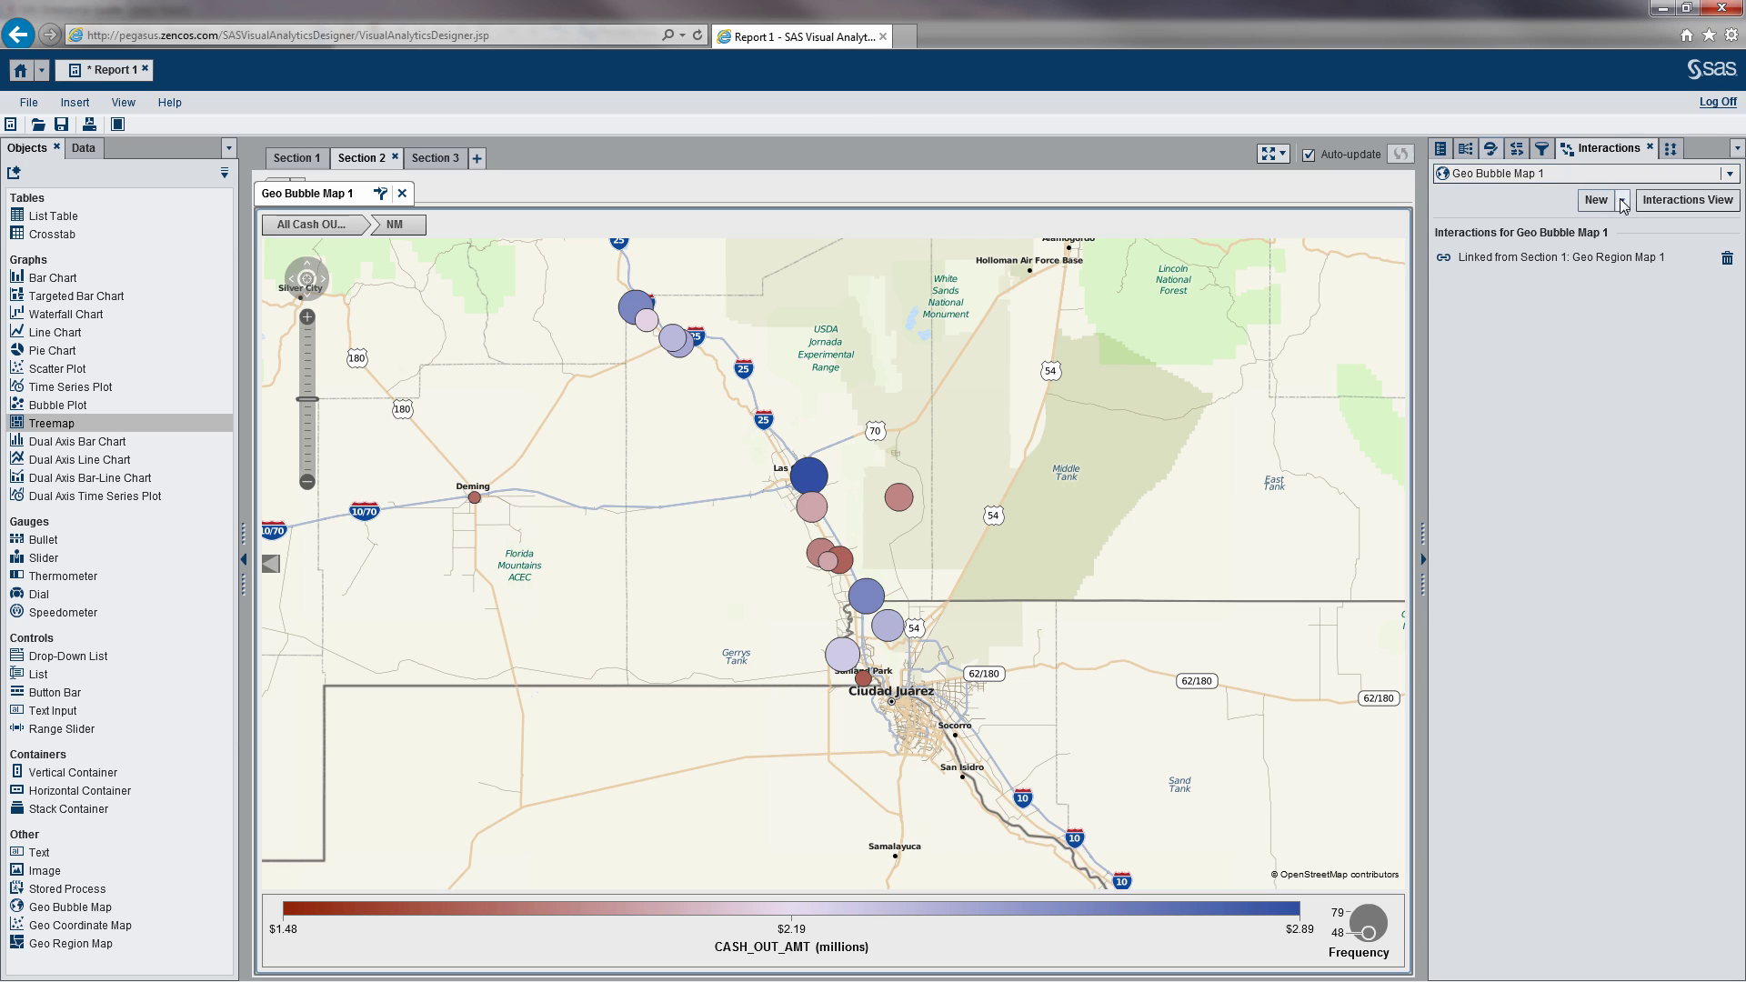
pyautogui.click(1604, 206)
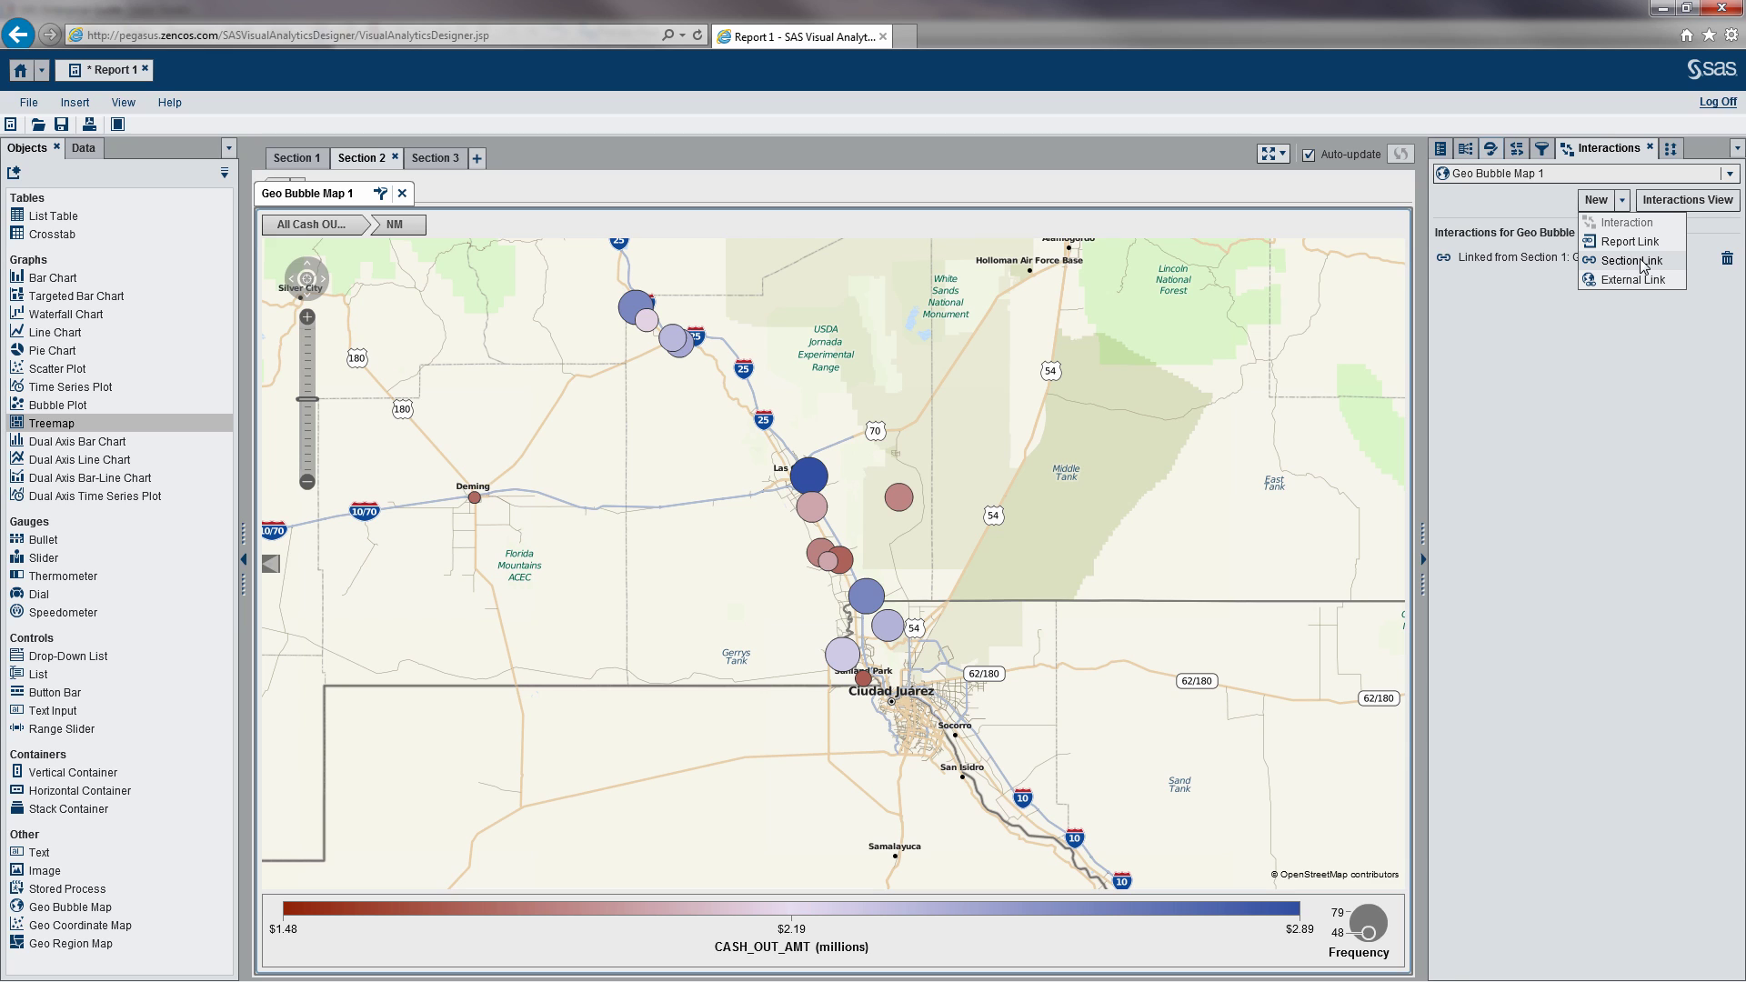
pyautogui.click(1641, 266)
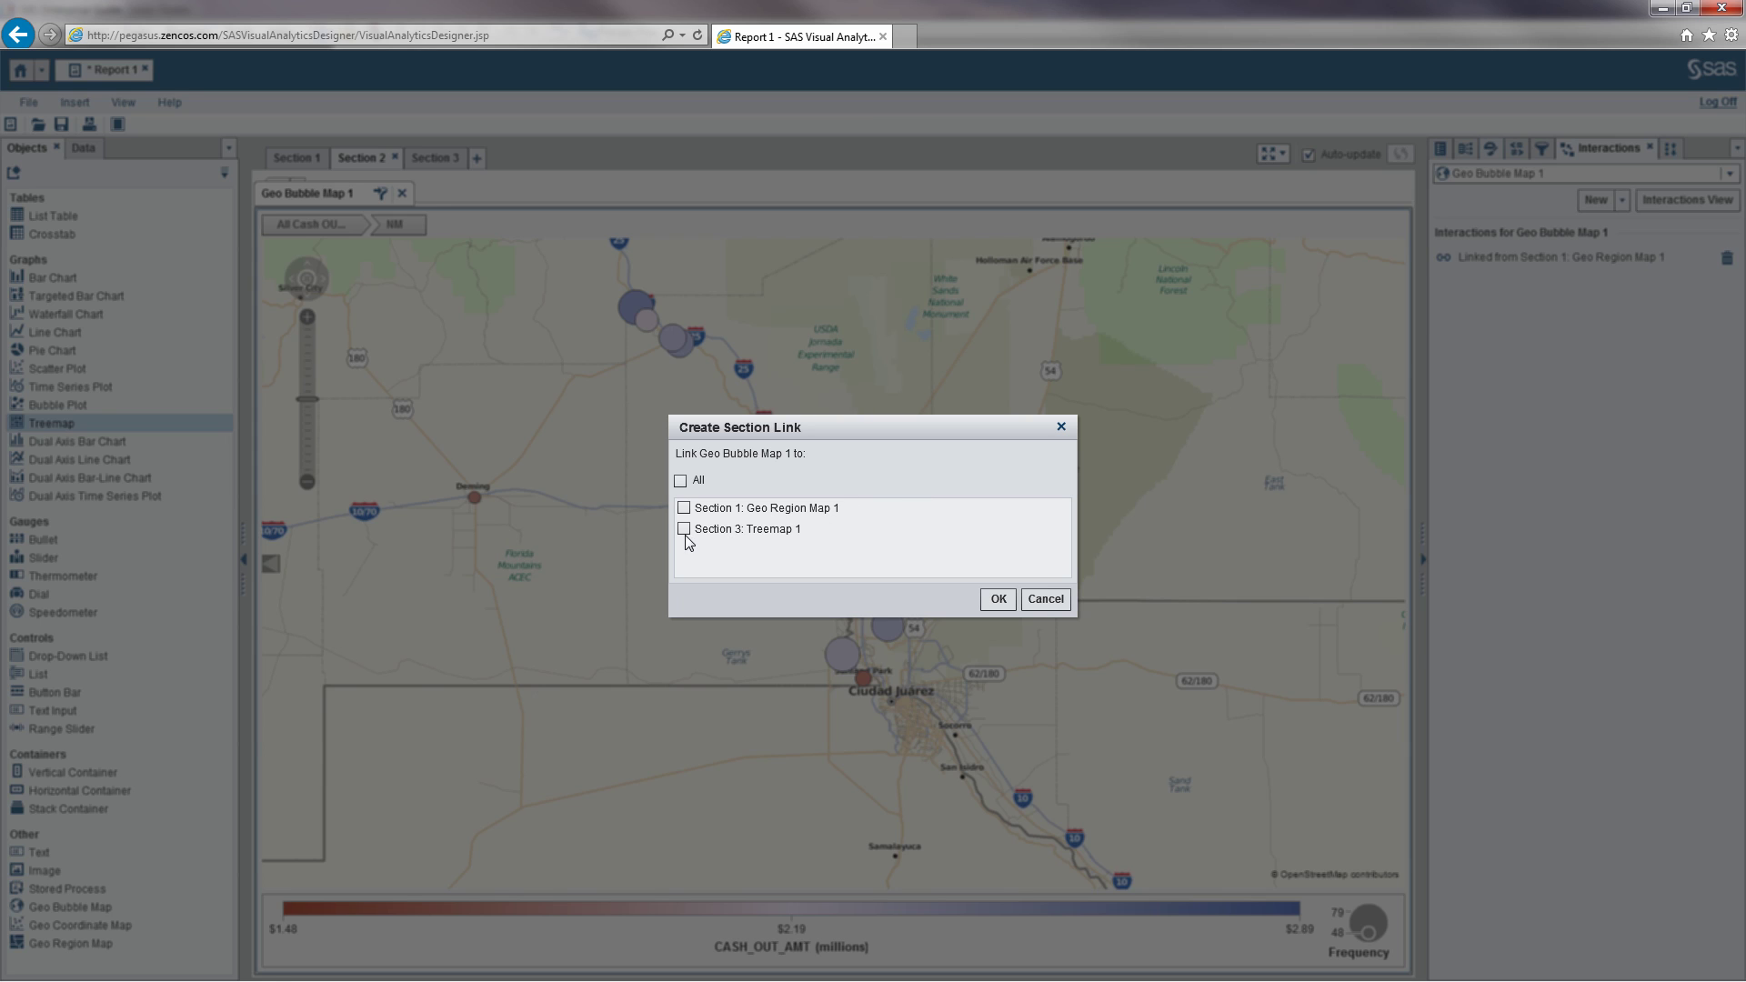
pyautogui.click(683, 530)
pyautogui.click(988, 602)
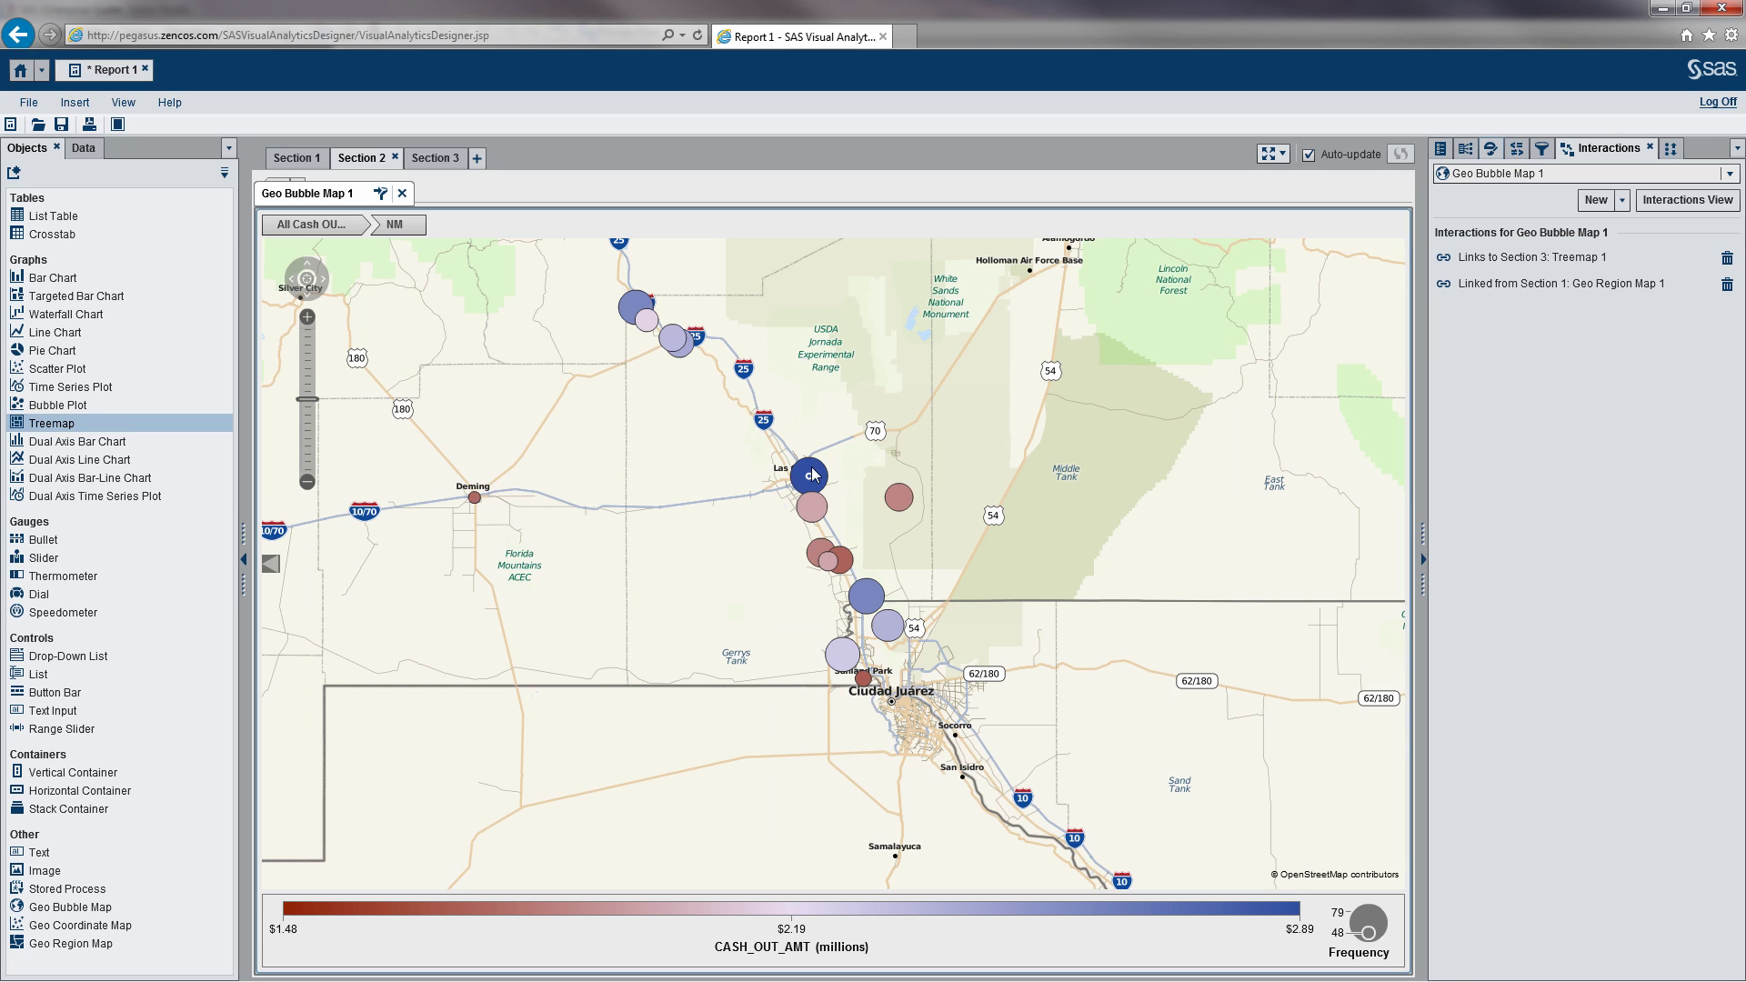
# Follow the Las Cruces 88001 bubble's section link to Section 3's CUST_NUM treemap
pyautogui.moveTo(814, 481)
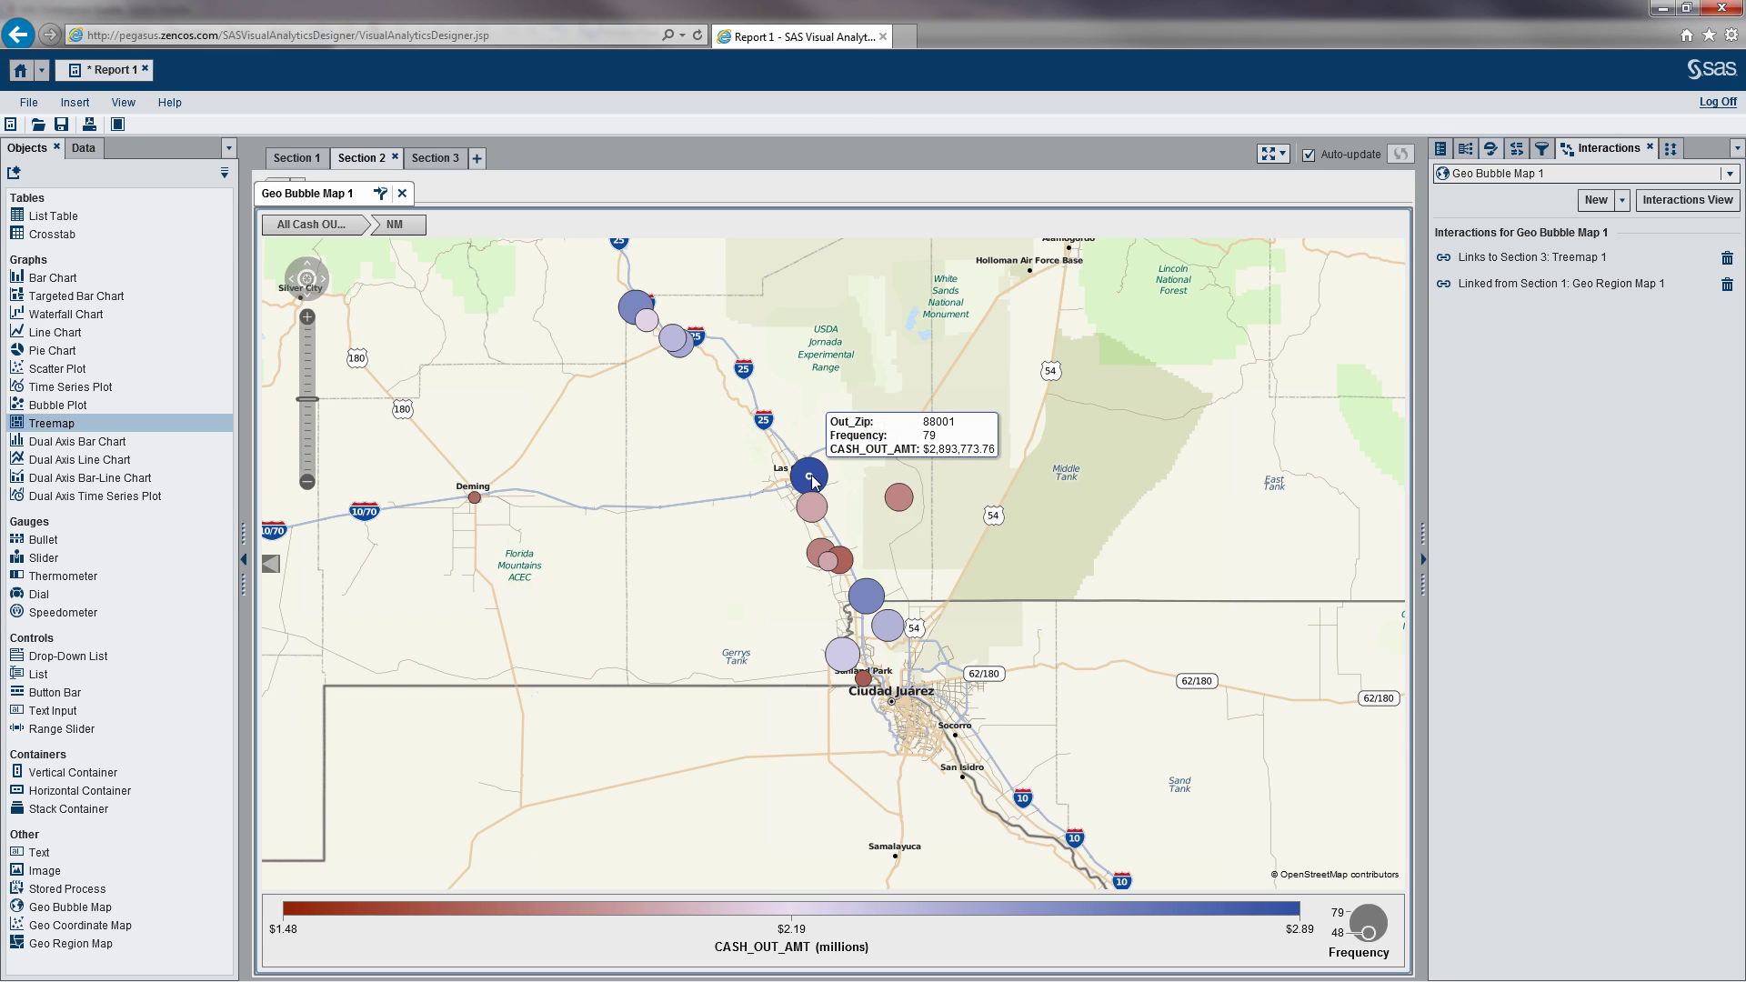
pyautogui.click(814, 481)
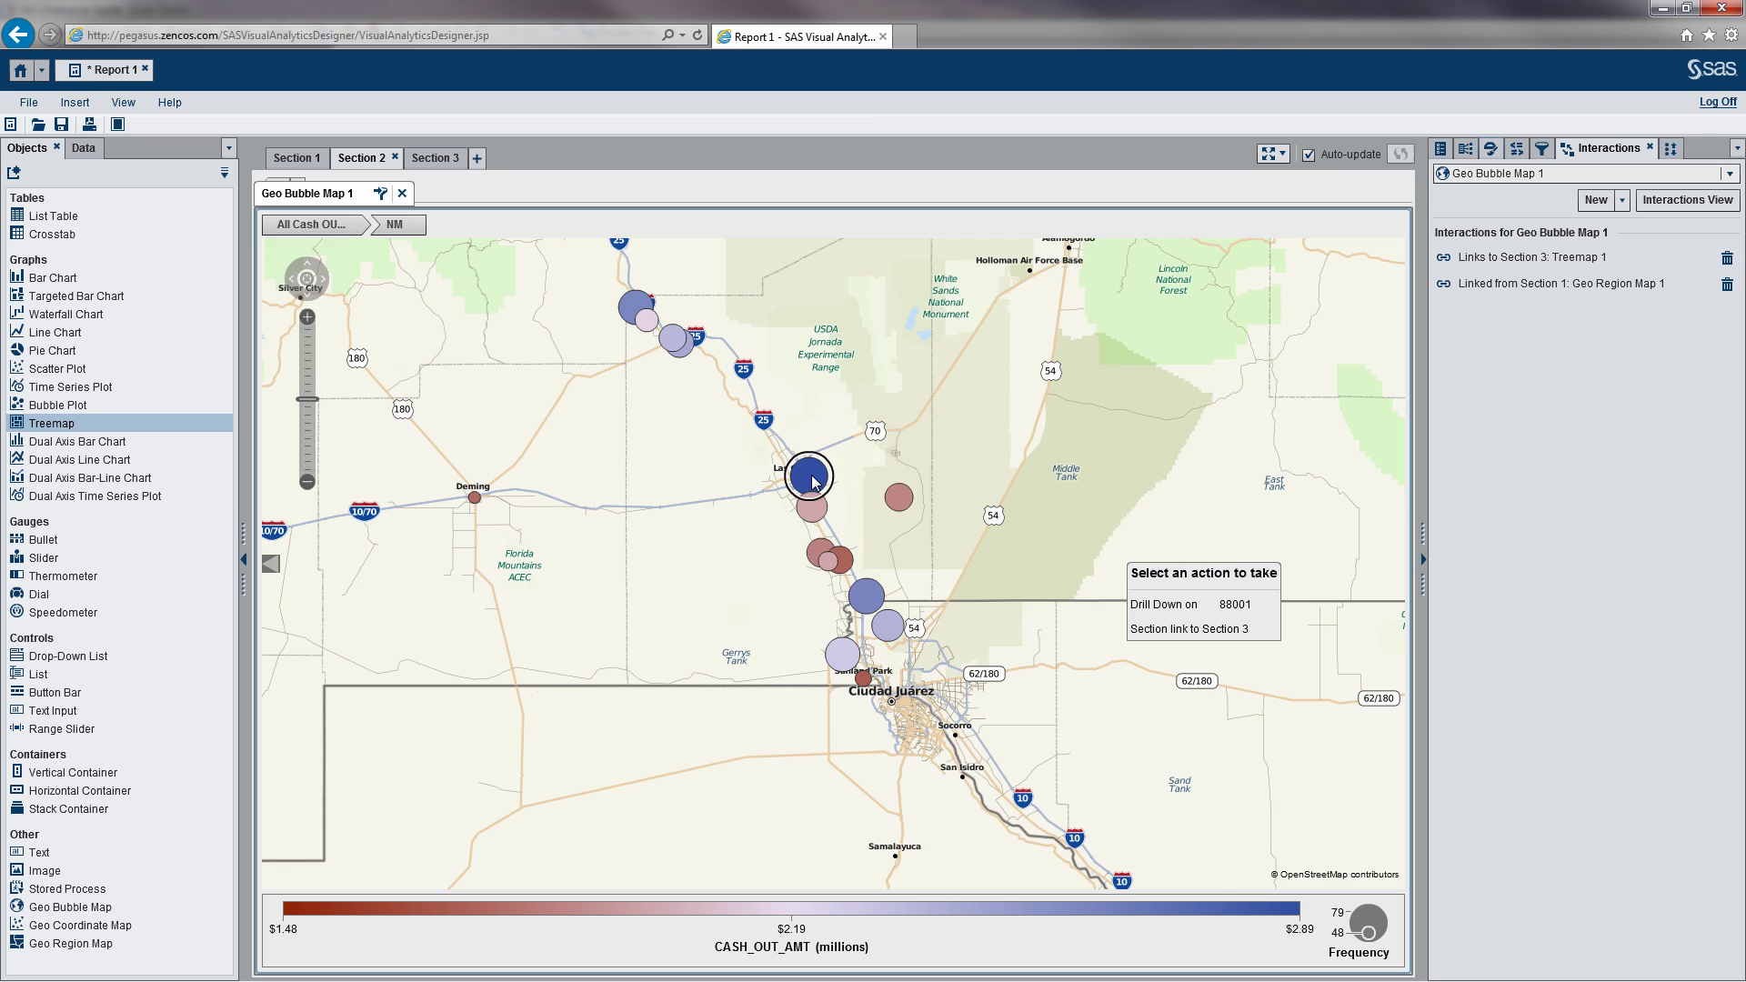
pyautogui.click(1175, 625)
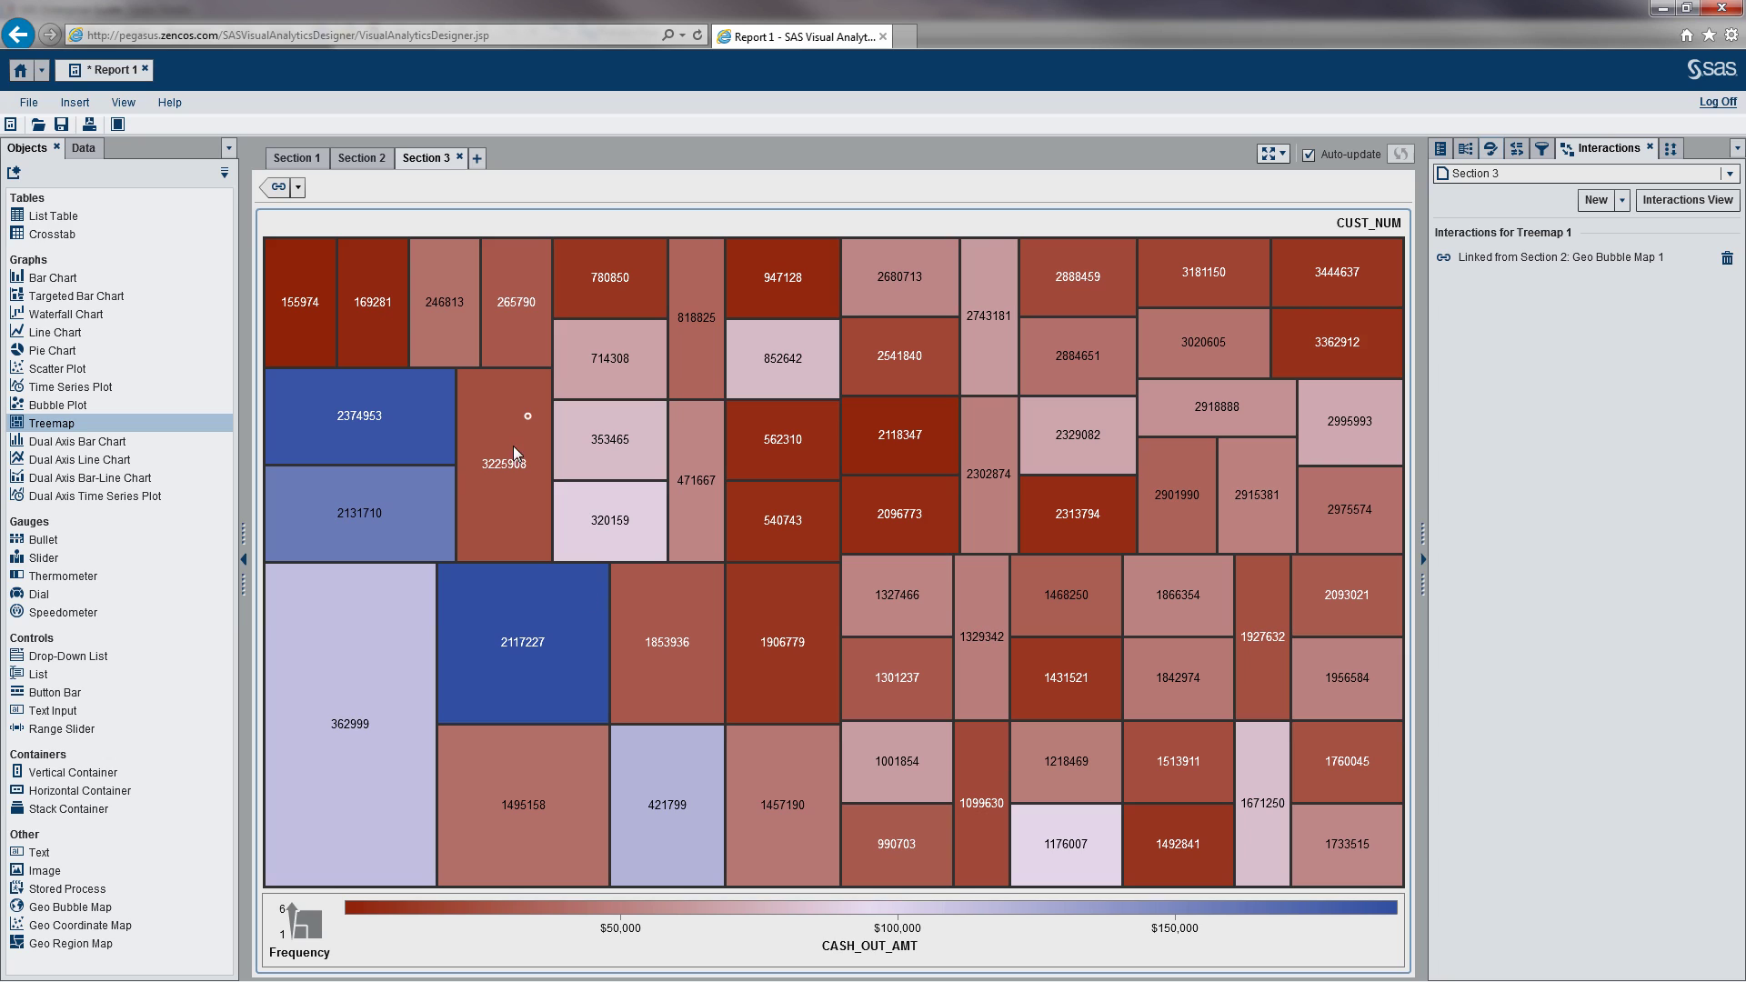
pyautogui.moveTo(499, 392)
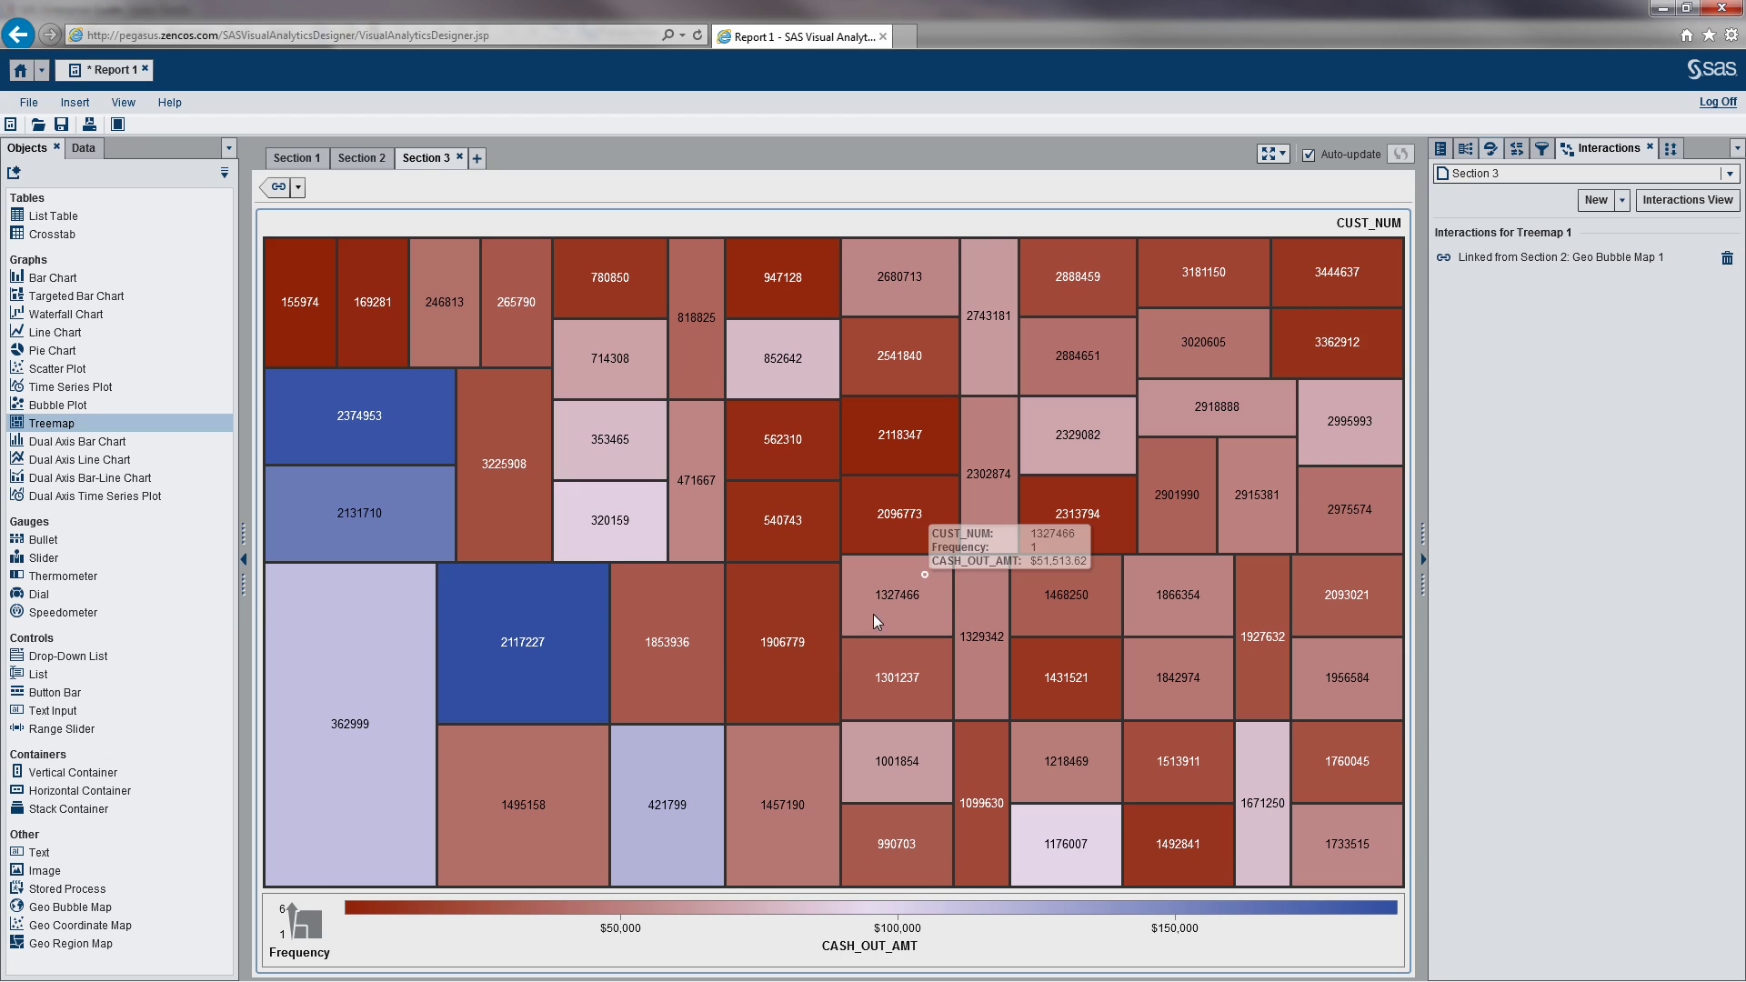
pyautogui.moveTo(872, 602)
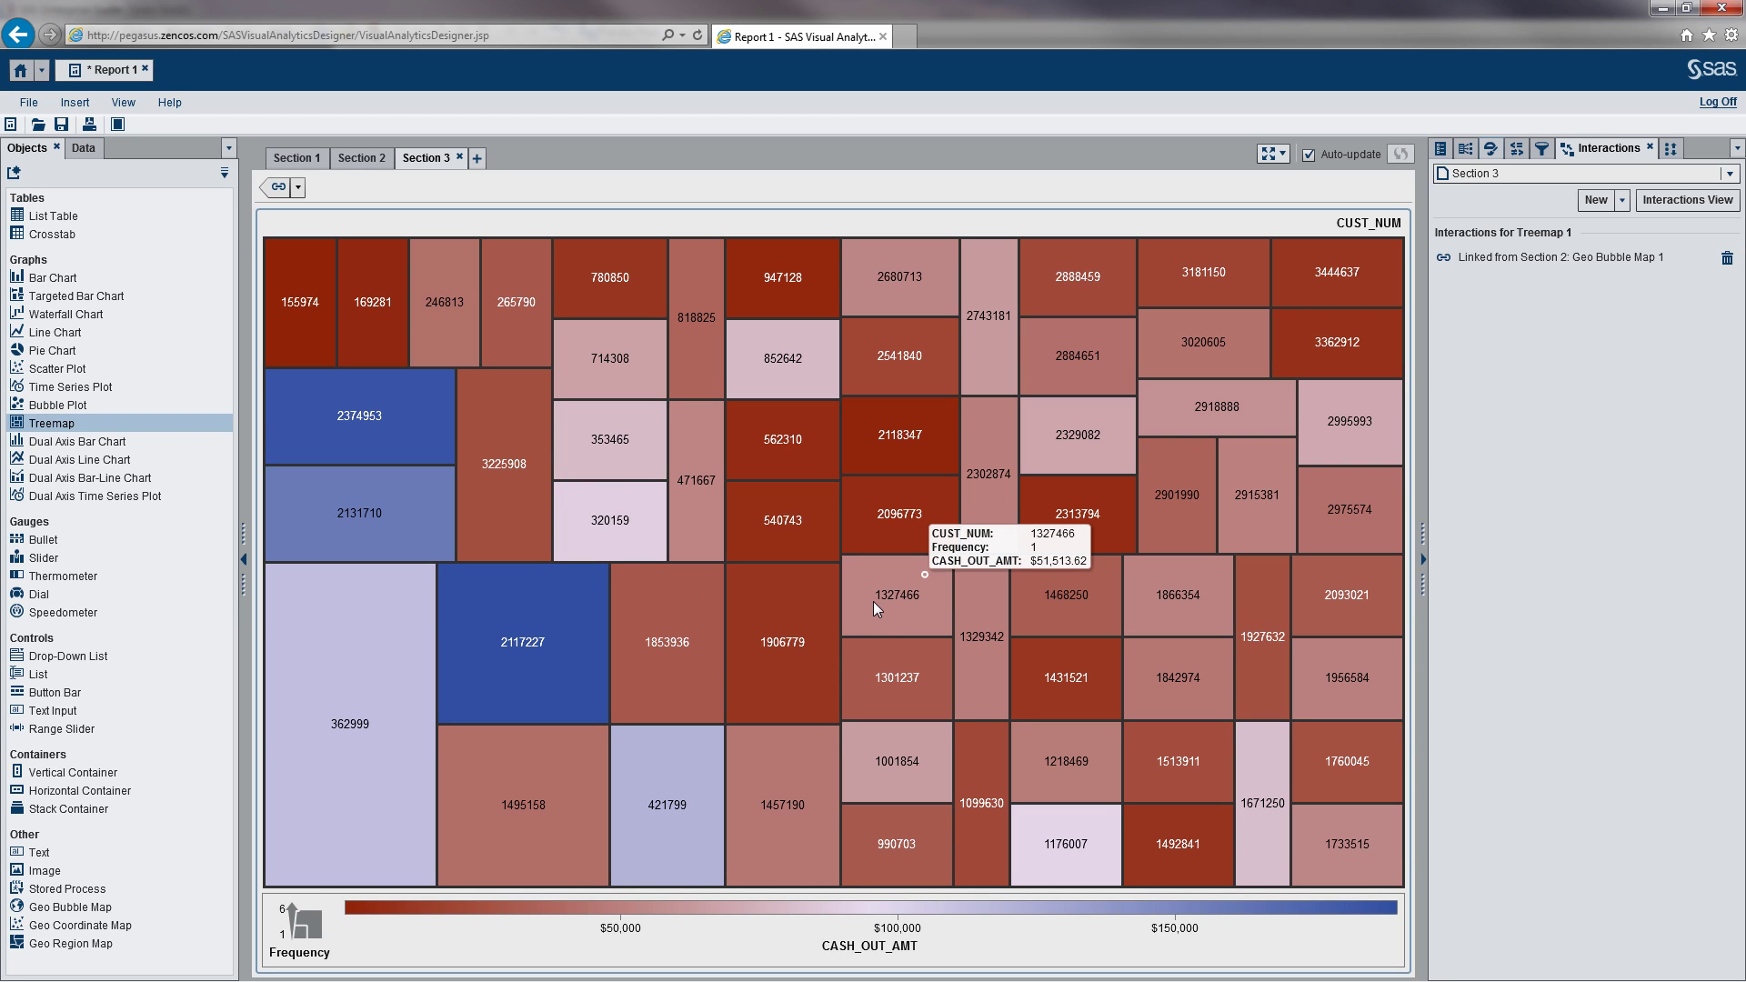
# Add a list table below Treemap 1 in Section 3
pyautogui.click(379, 727)
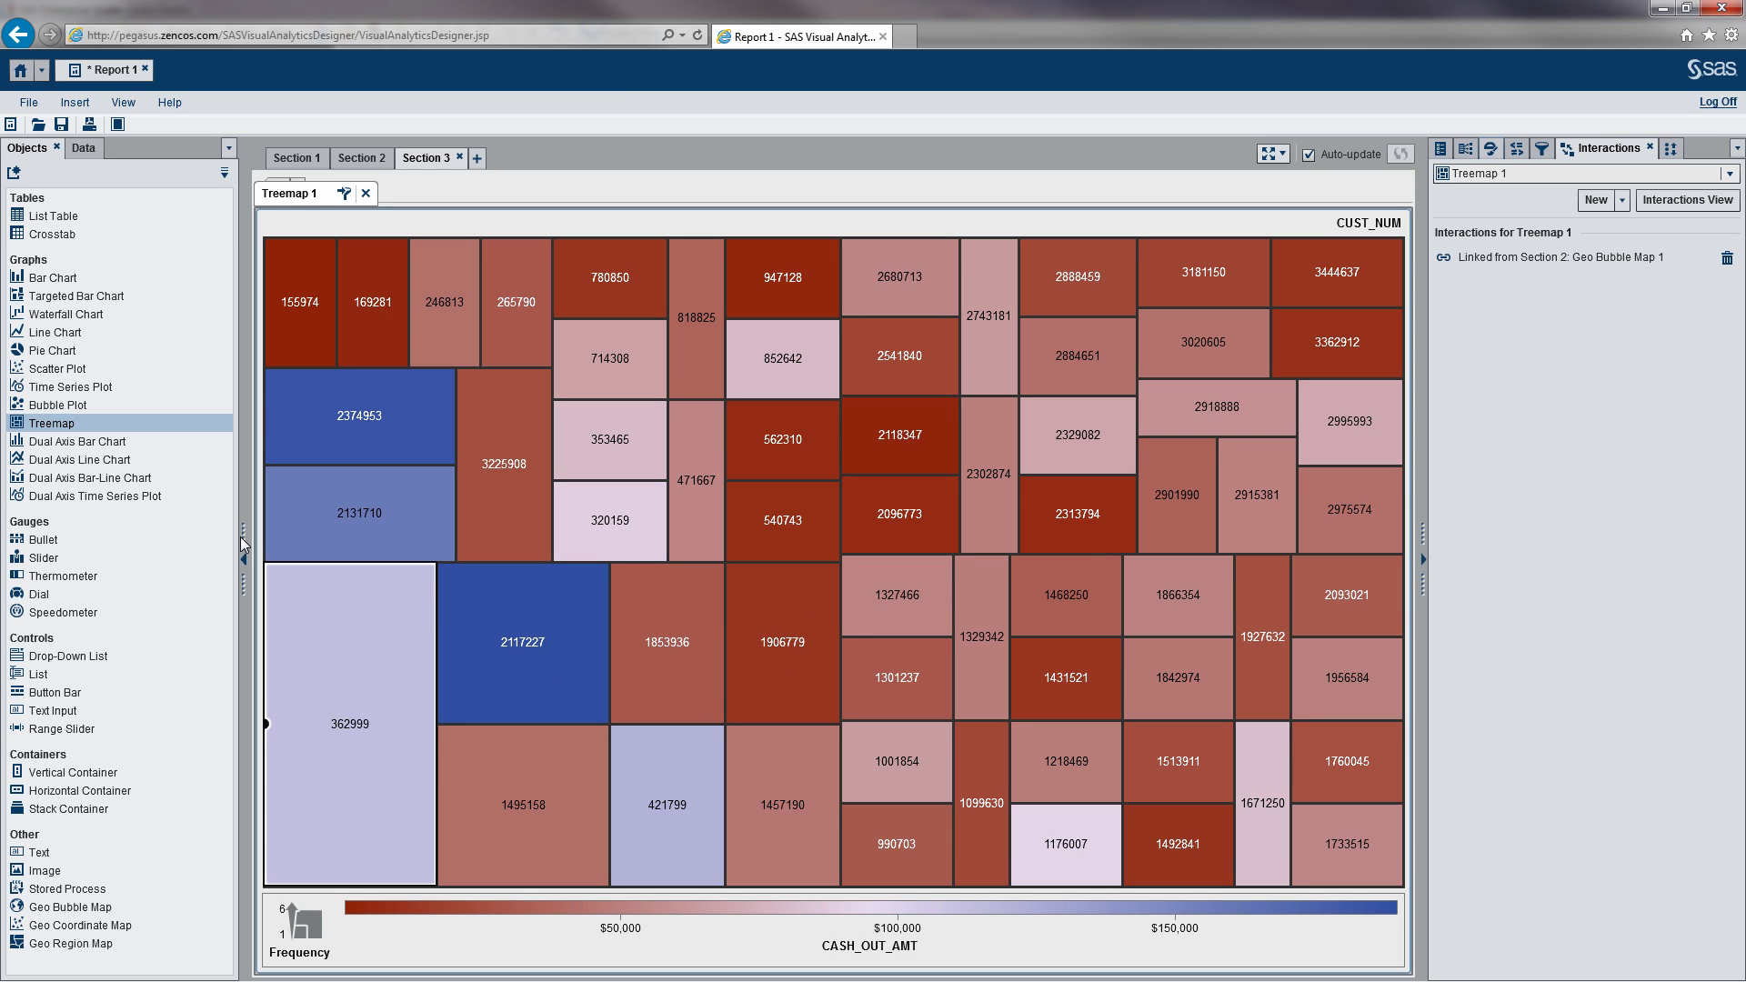
pyautogui.click(56, 224)
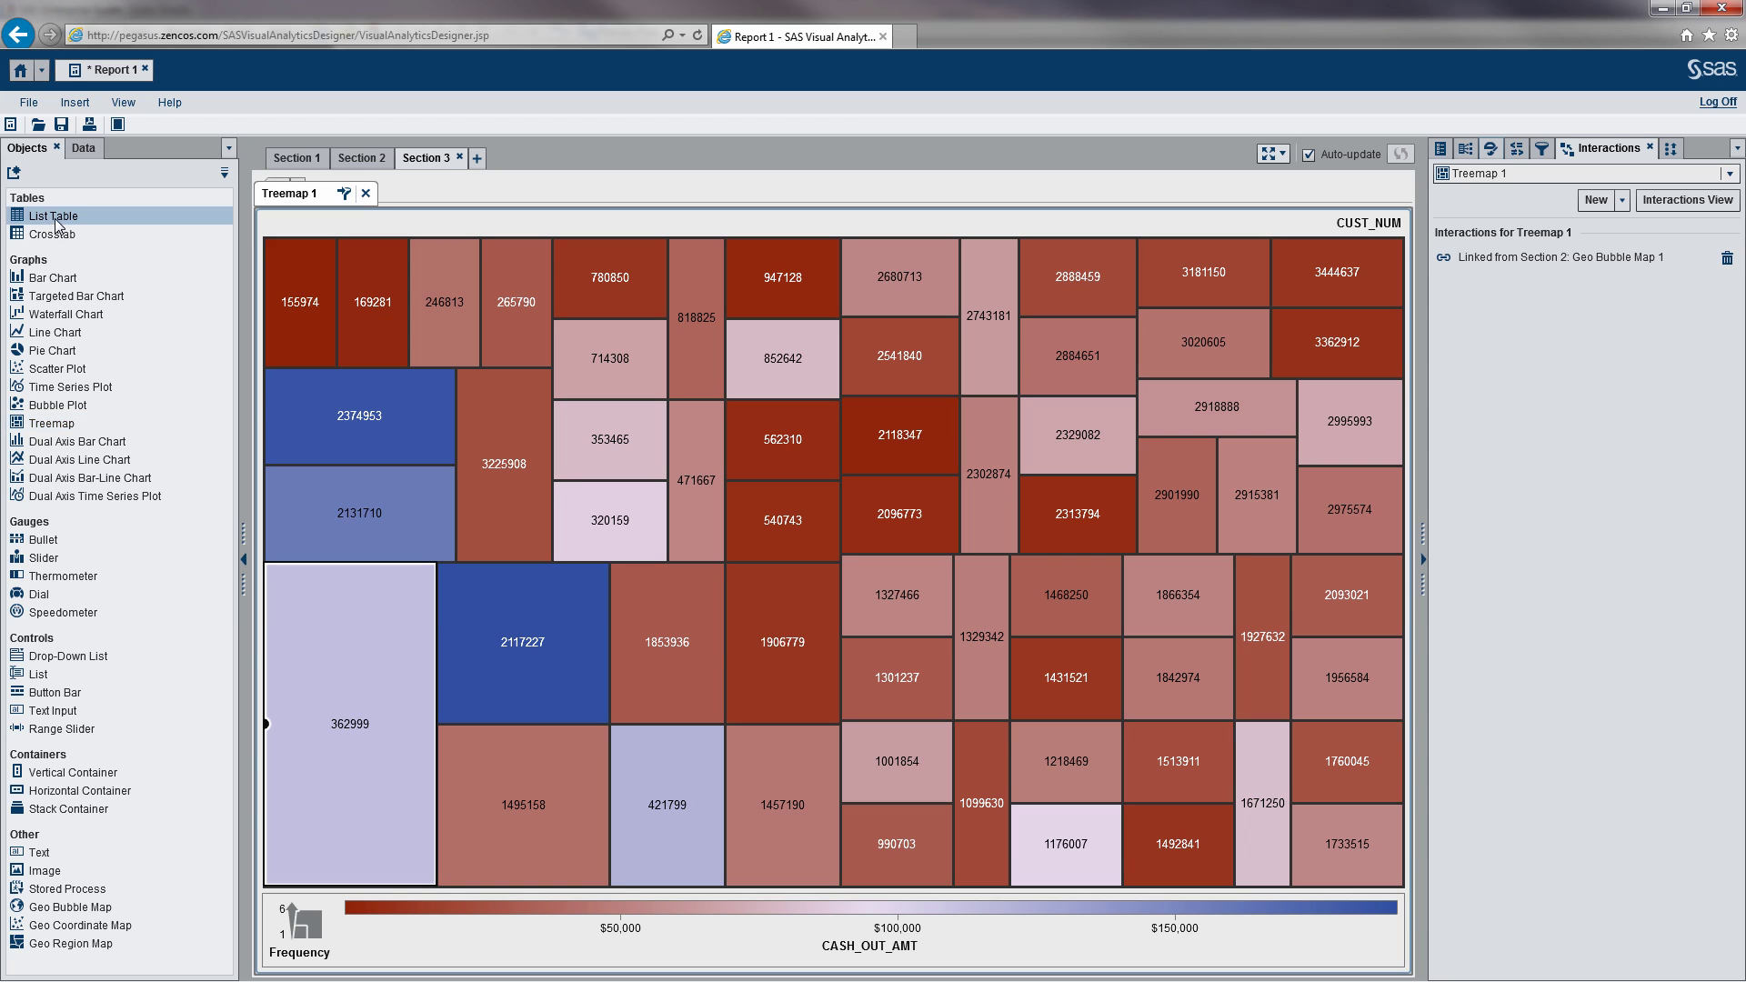
pyautogui.moveTo(52, 216); pyautogui.dragTo(841, 793)
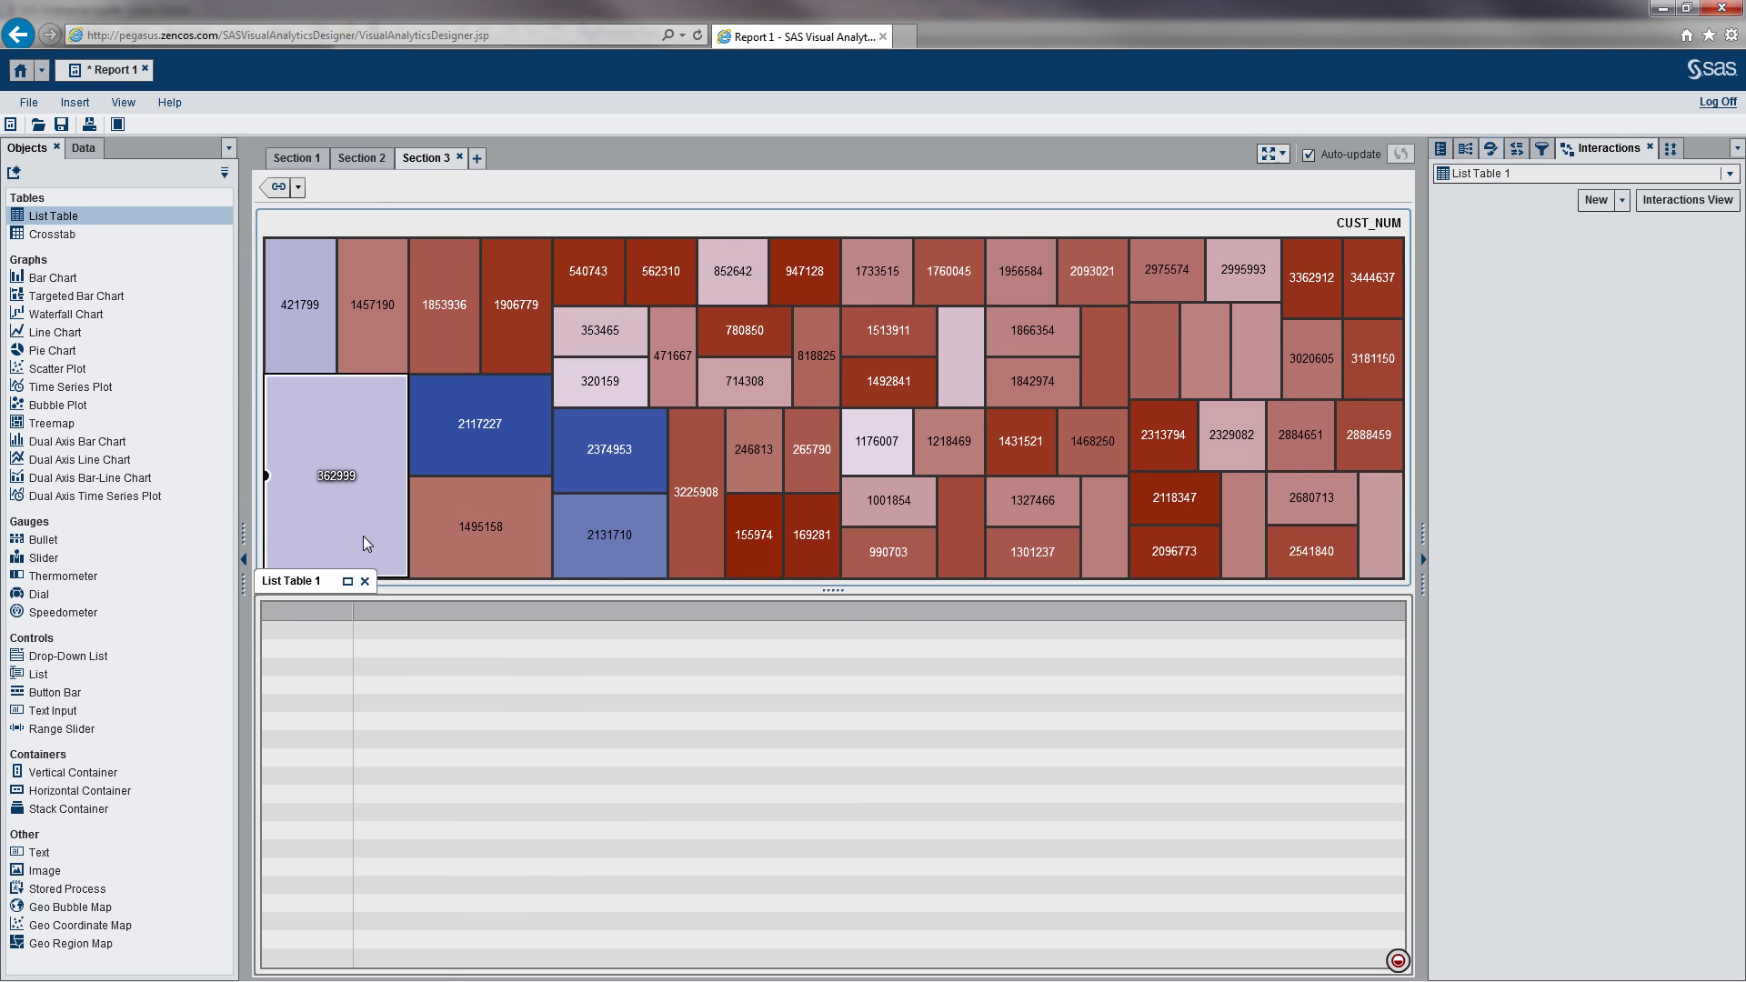
# Fill the list table with CUST_NUM through Out_World_Region, then pick customer 2117227's treemap tile
pyautogui.click(87, 153)
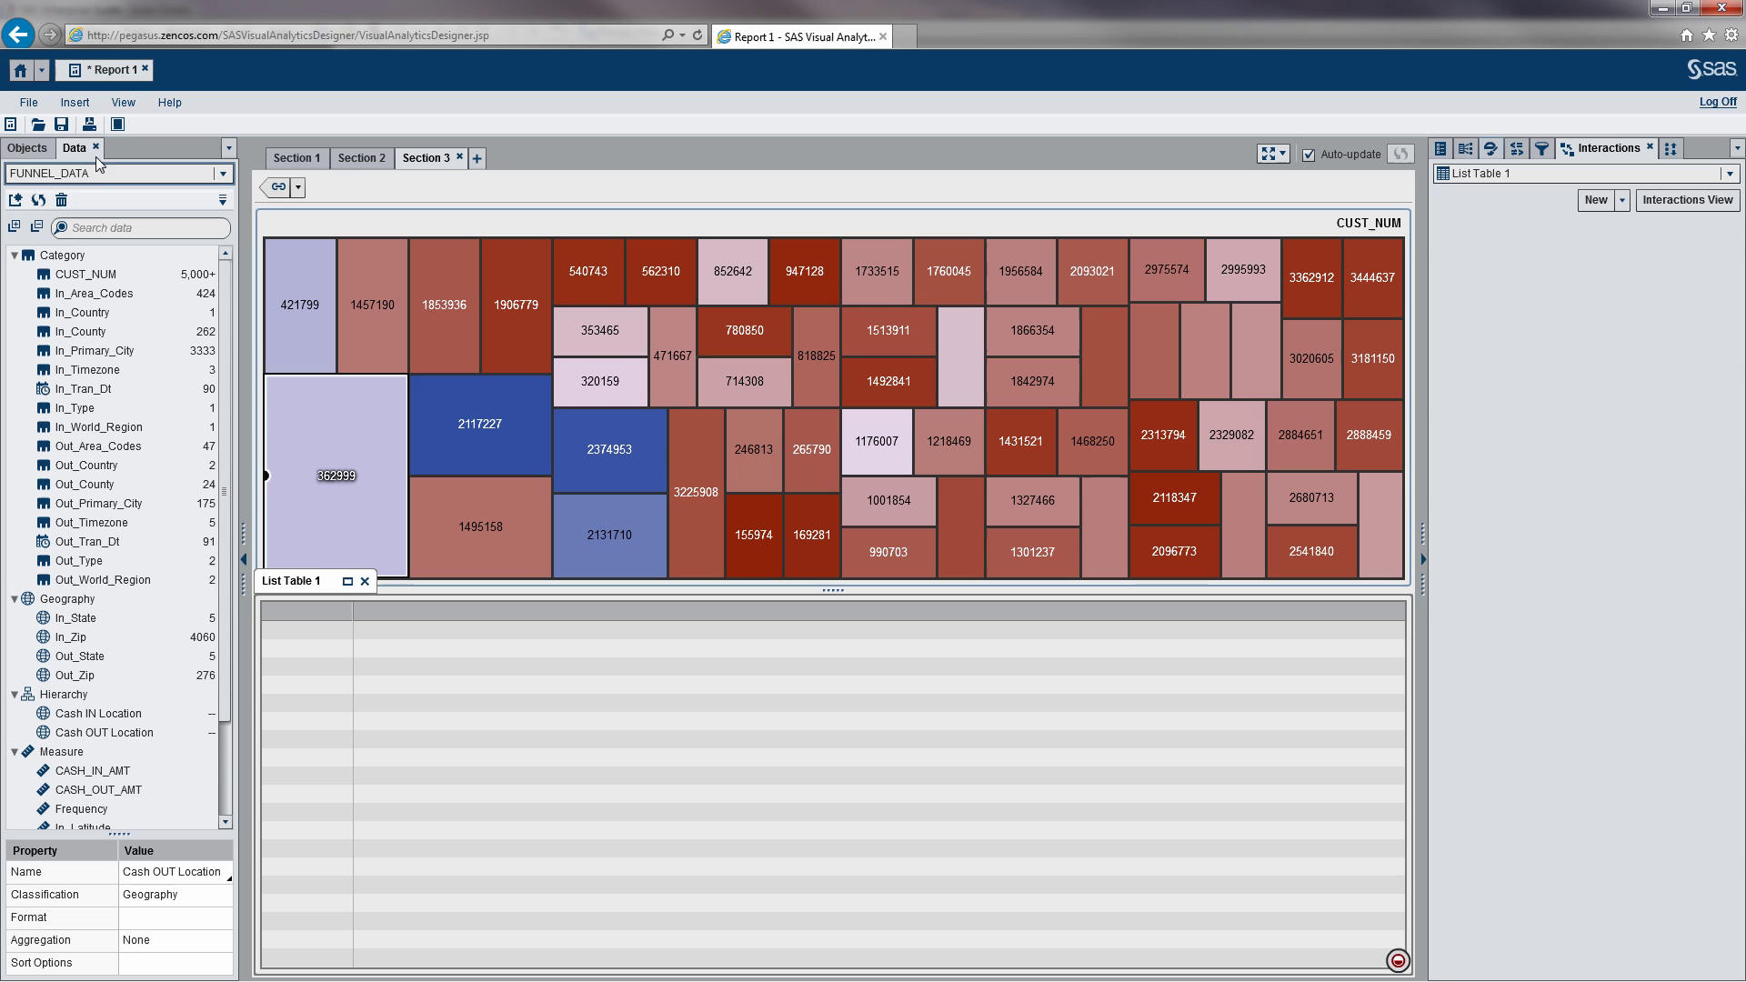
pyautogui.click(93, 276)
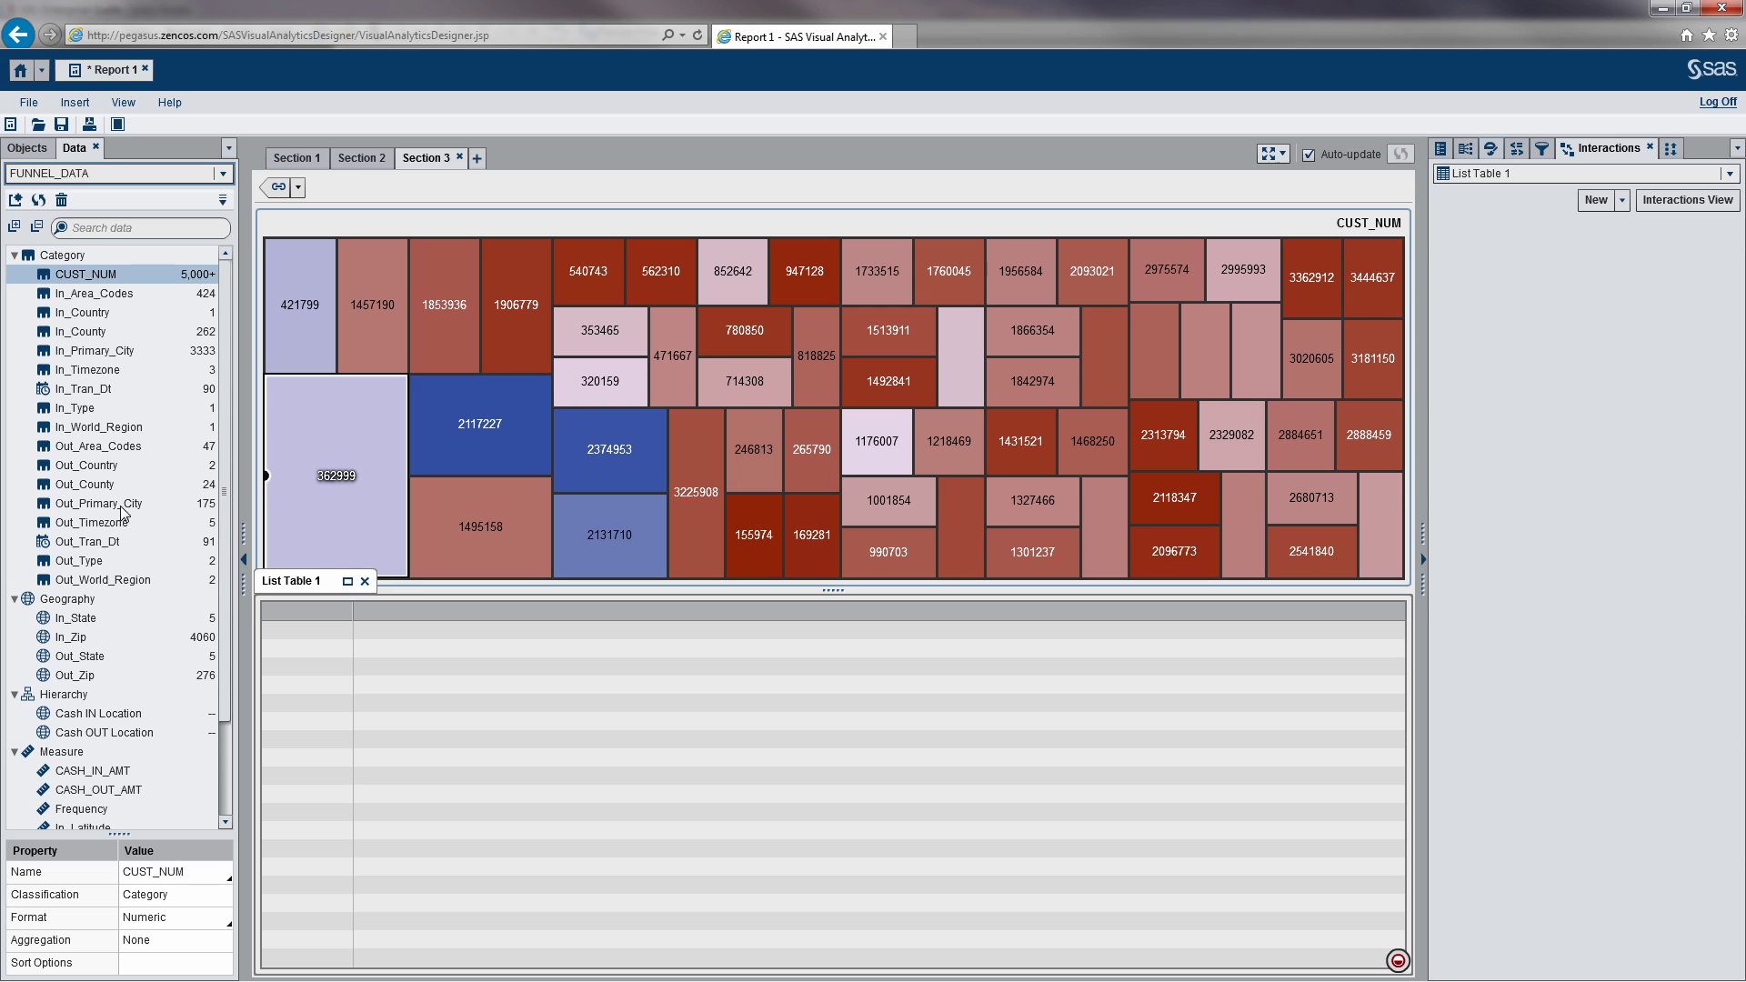
pyautogui.keyDown('shift'); pyautogui.click(103, 579); pyautogui.keyUp('shift')
pyautogui.moveTo(101, 452); pyautogui.dragTo(465, 733)
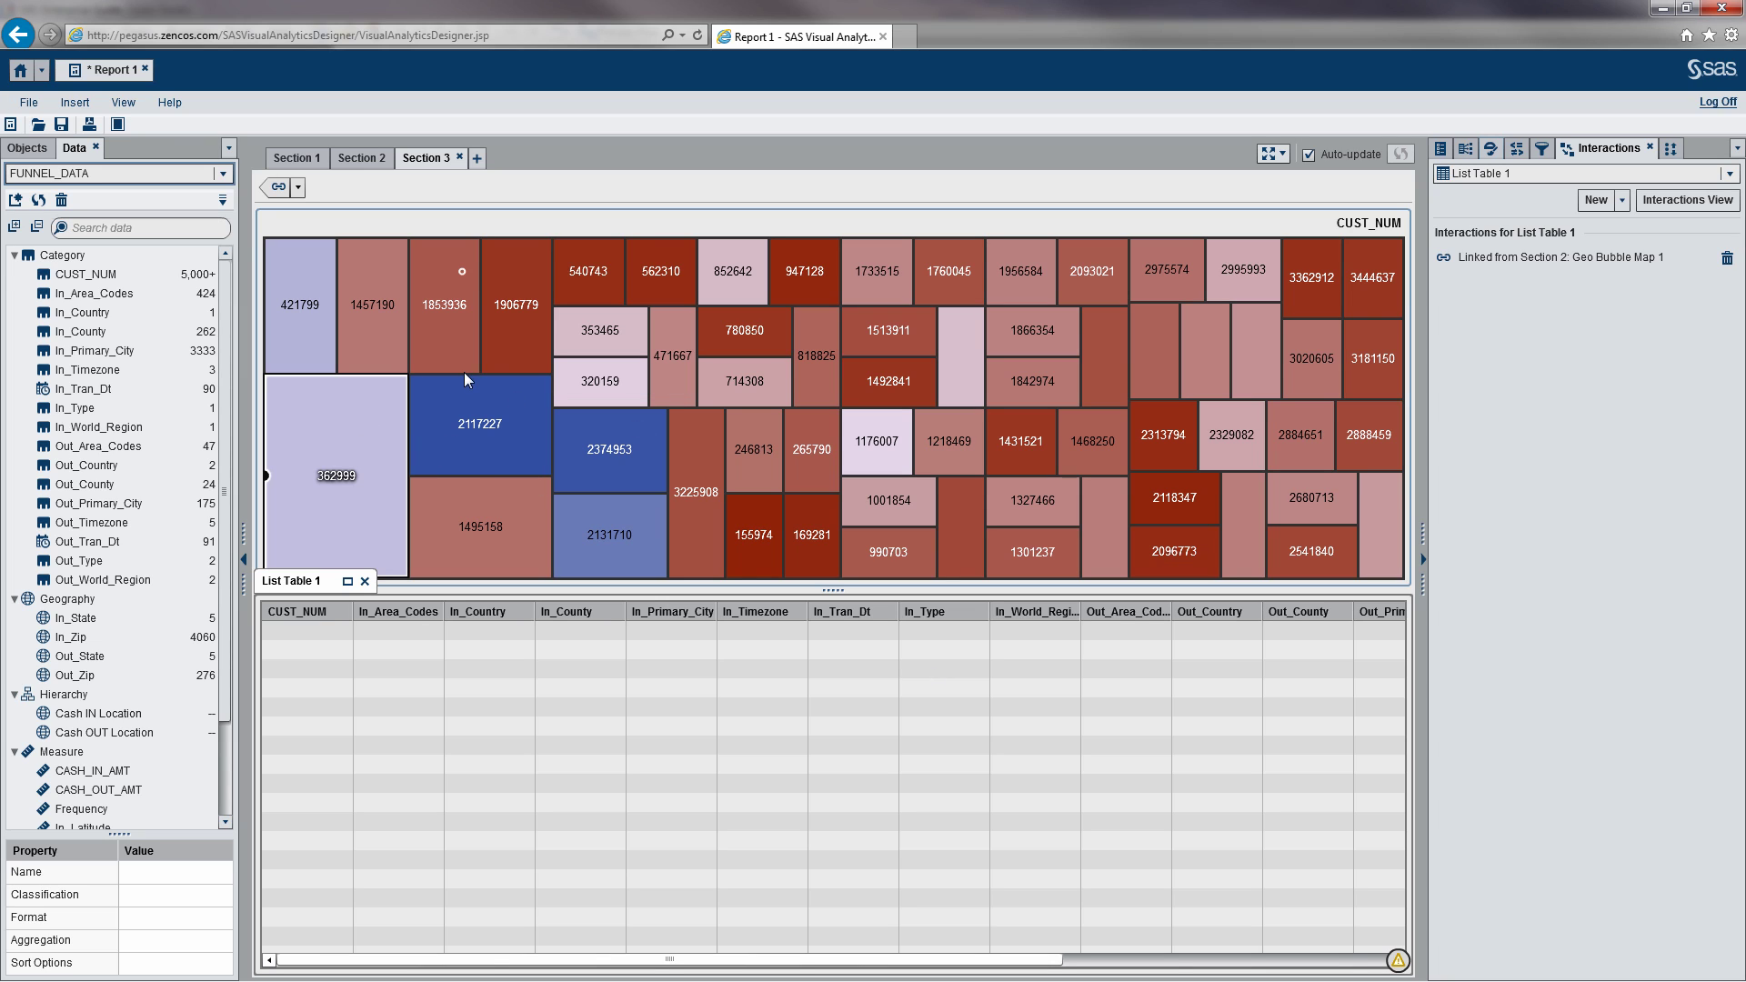
pyautogui.click(520, 313)
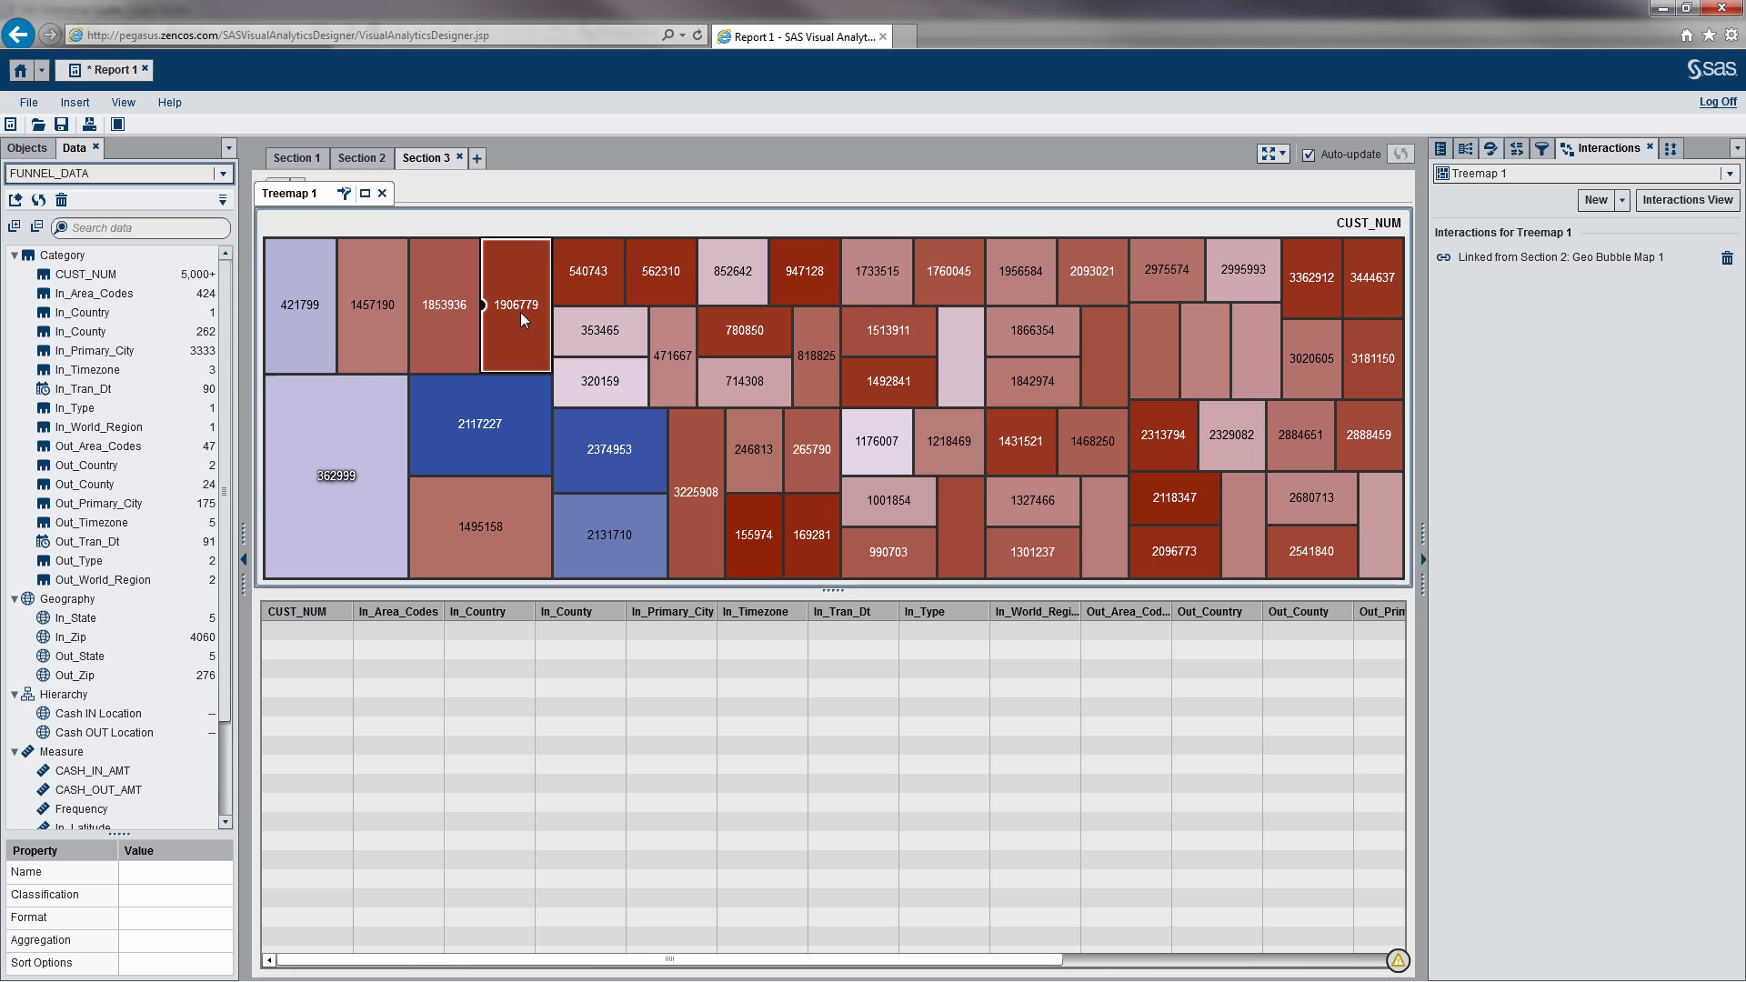
pyautogui.click(507, 434)
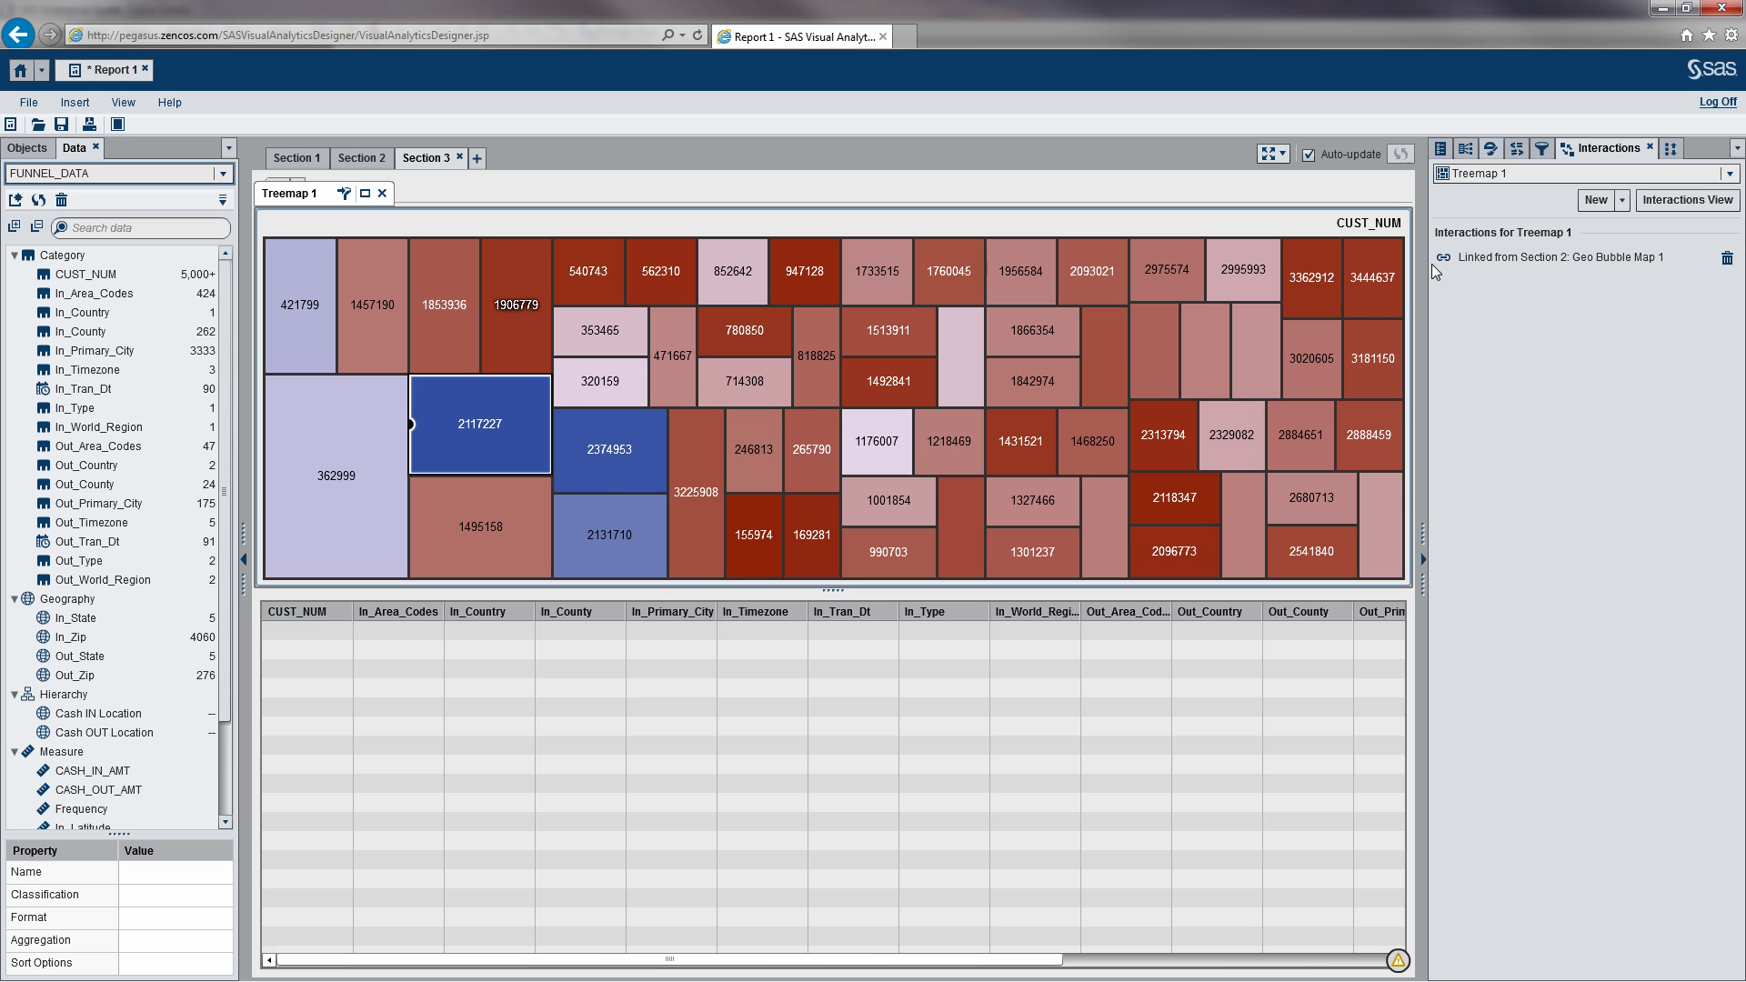
pyautogui.click(1606, 202)
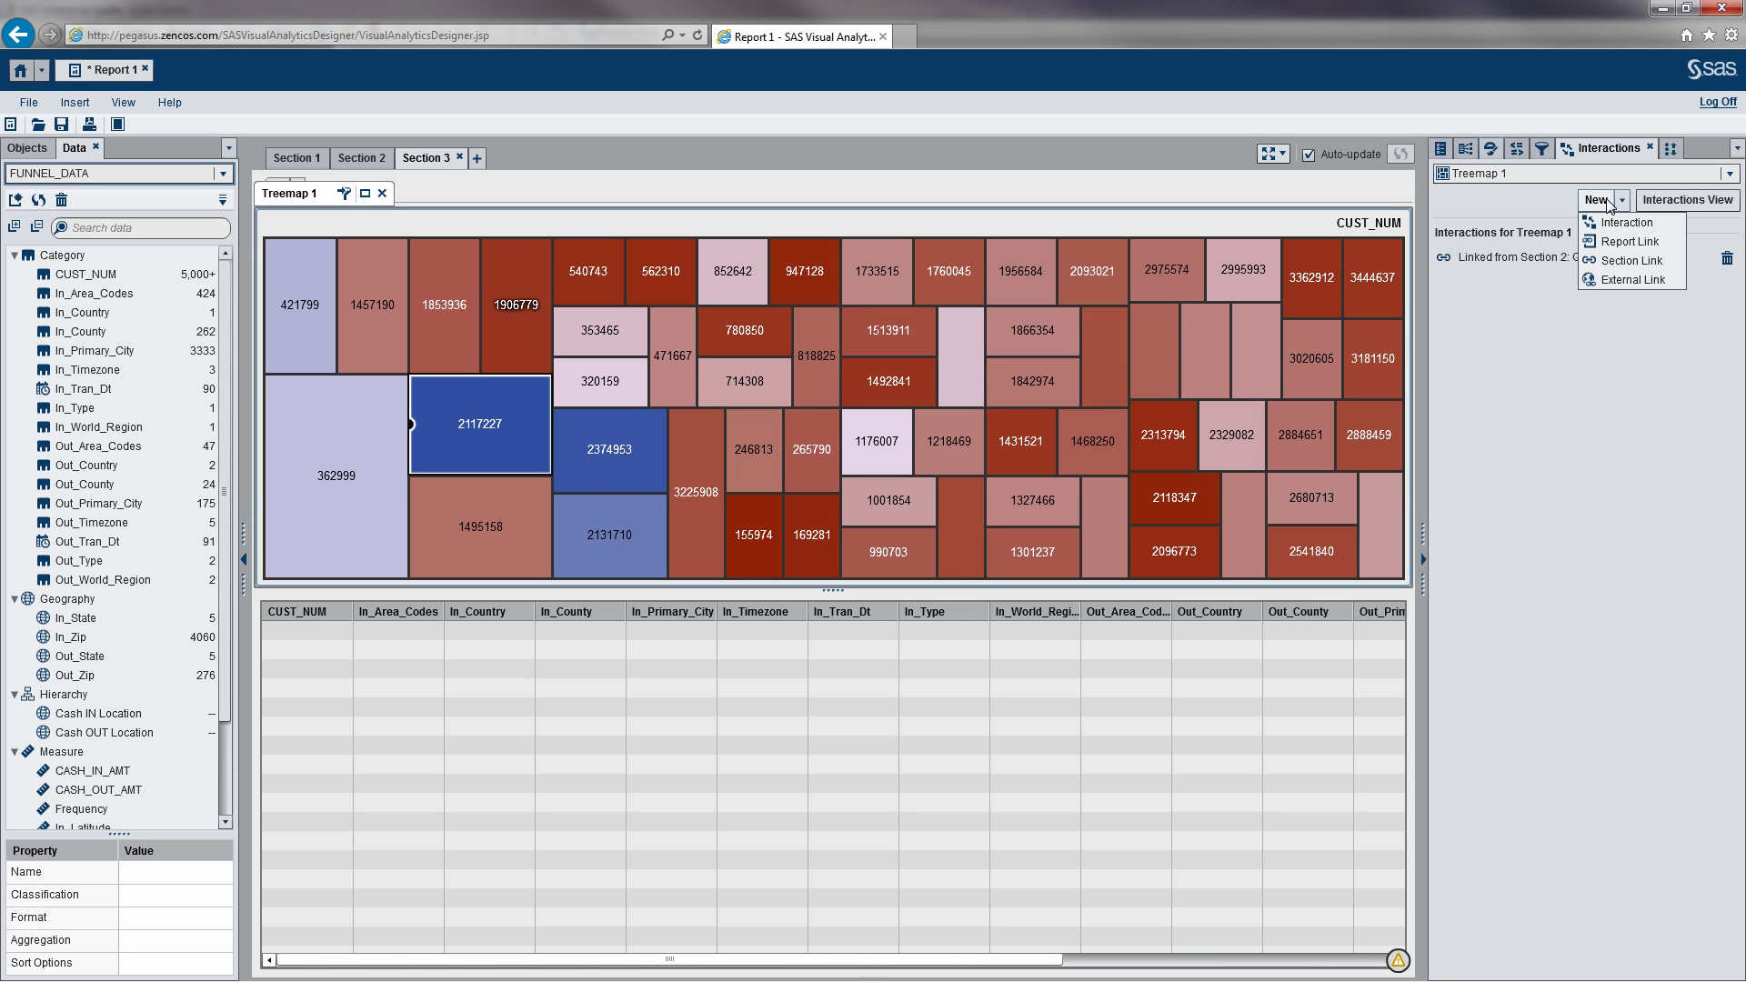
pyautogui.click(1661, 220)
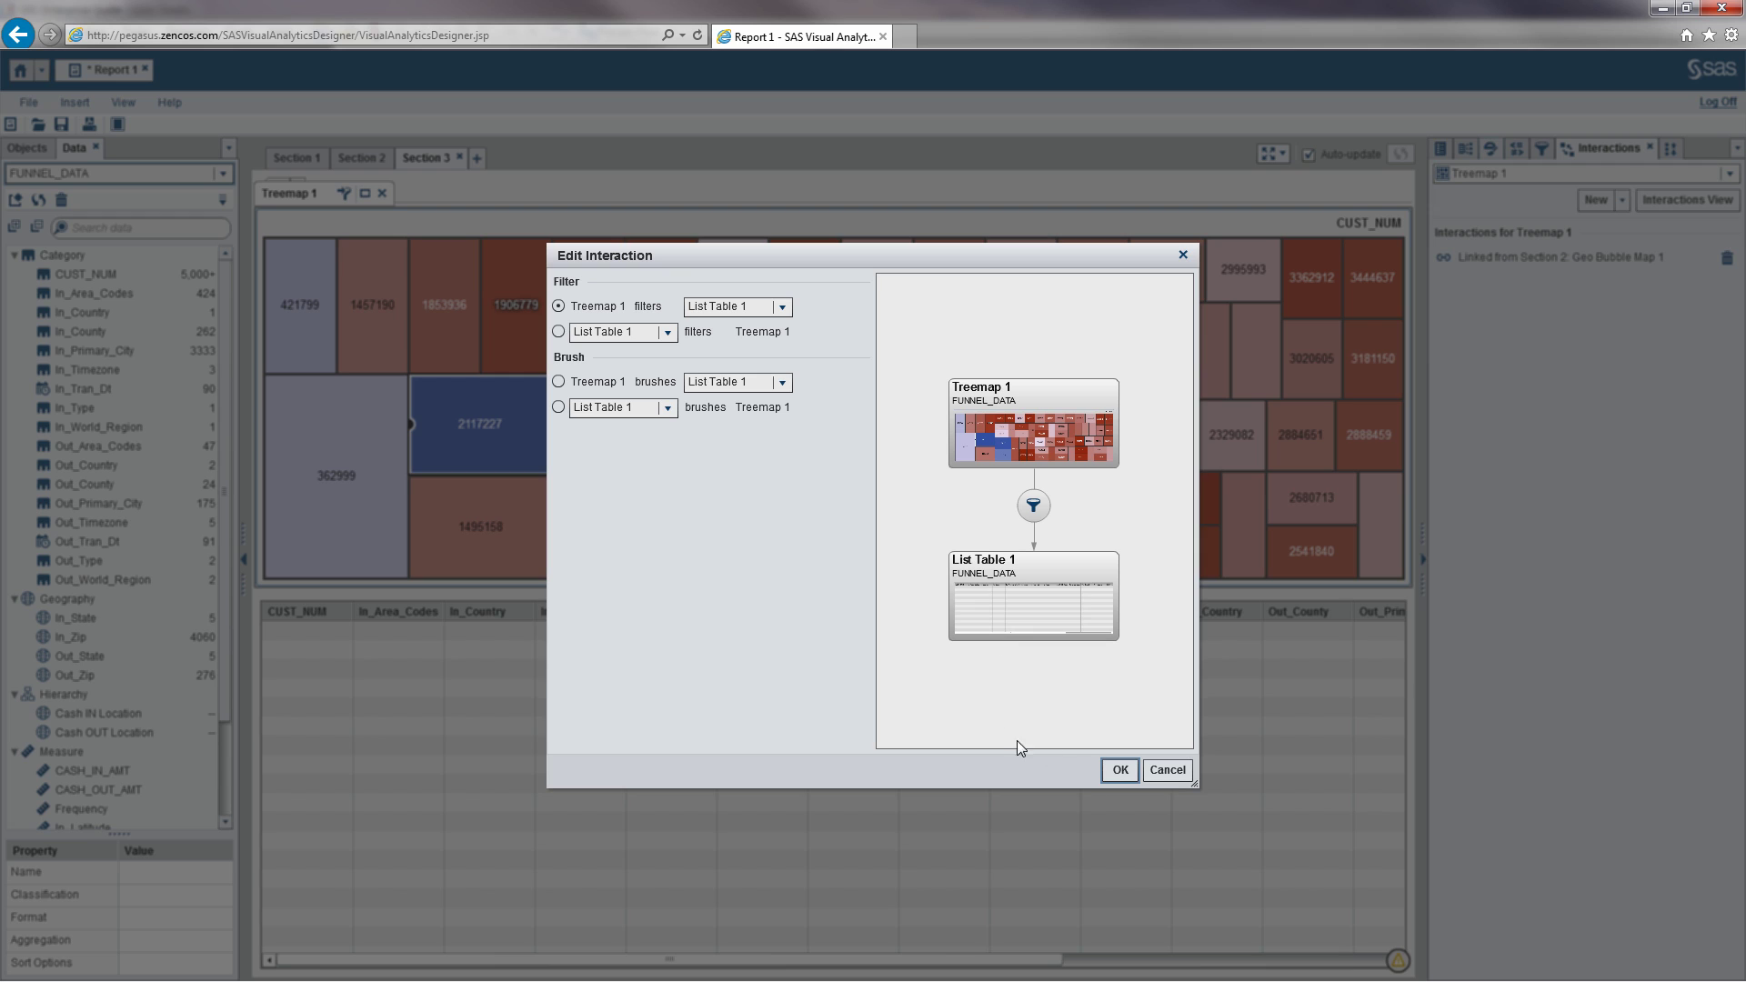
pyautogui.click(1118, 770)
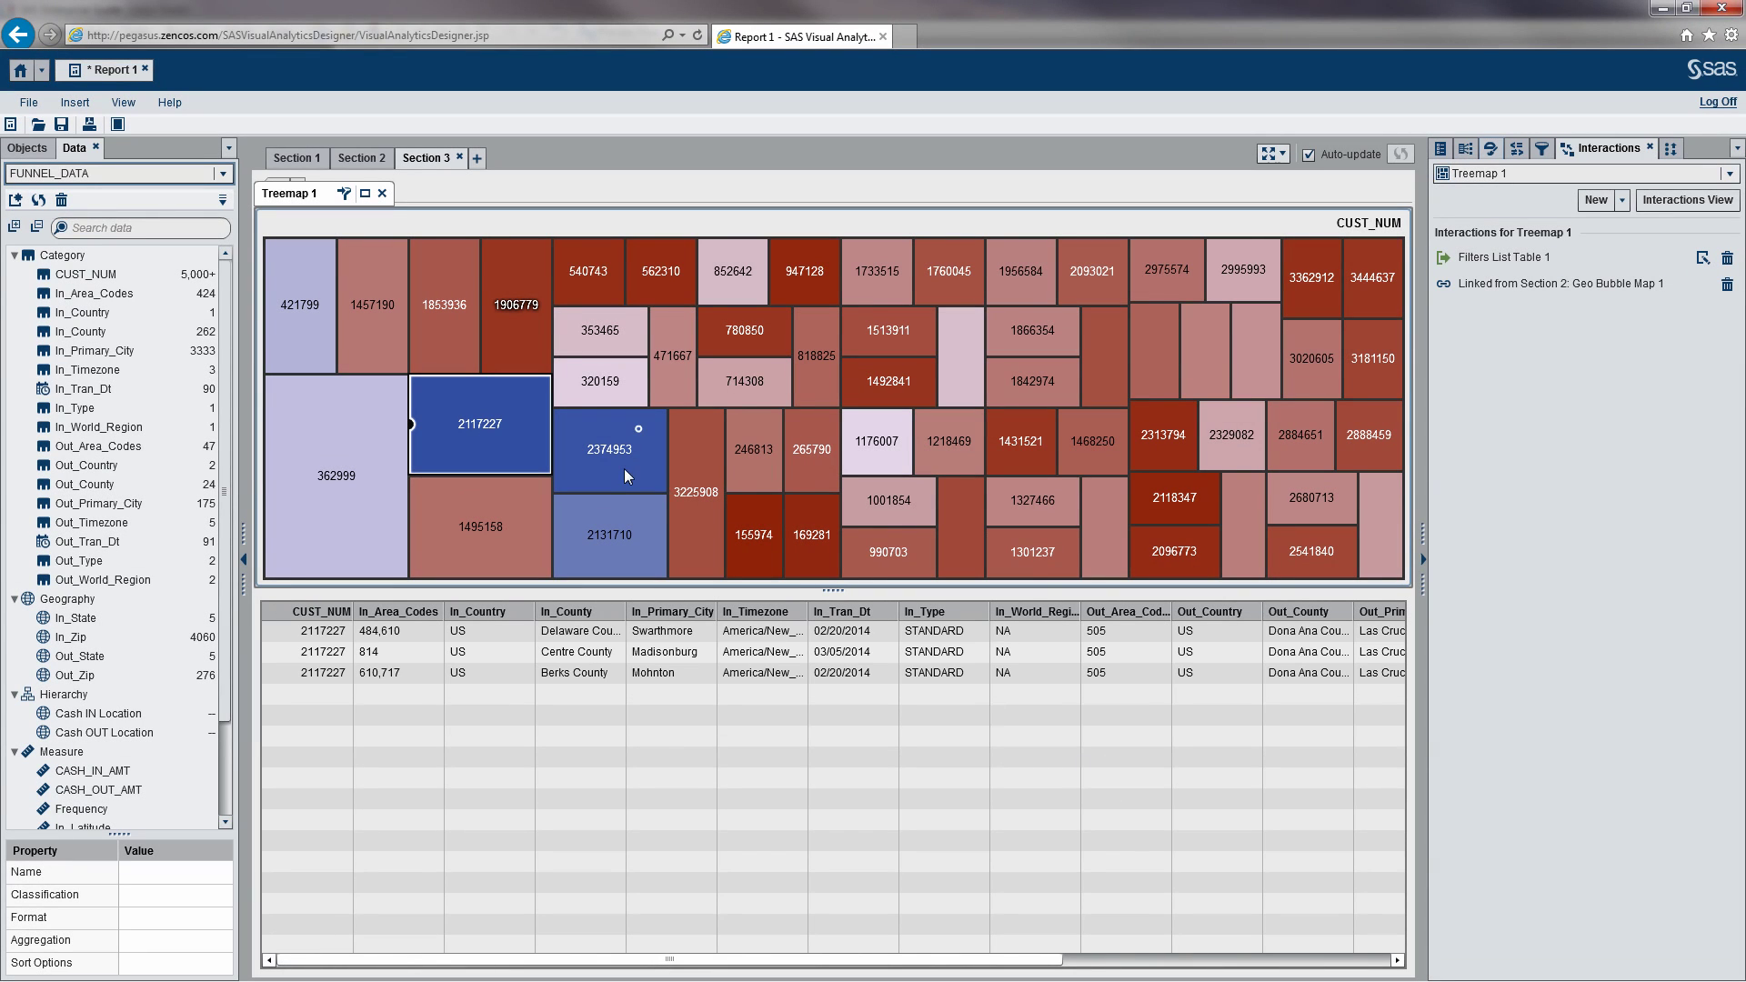
# Check the list table filters per treemap customer, from 1906779 through 1492841's single transaction
pyautogui.click(519, 313)
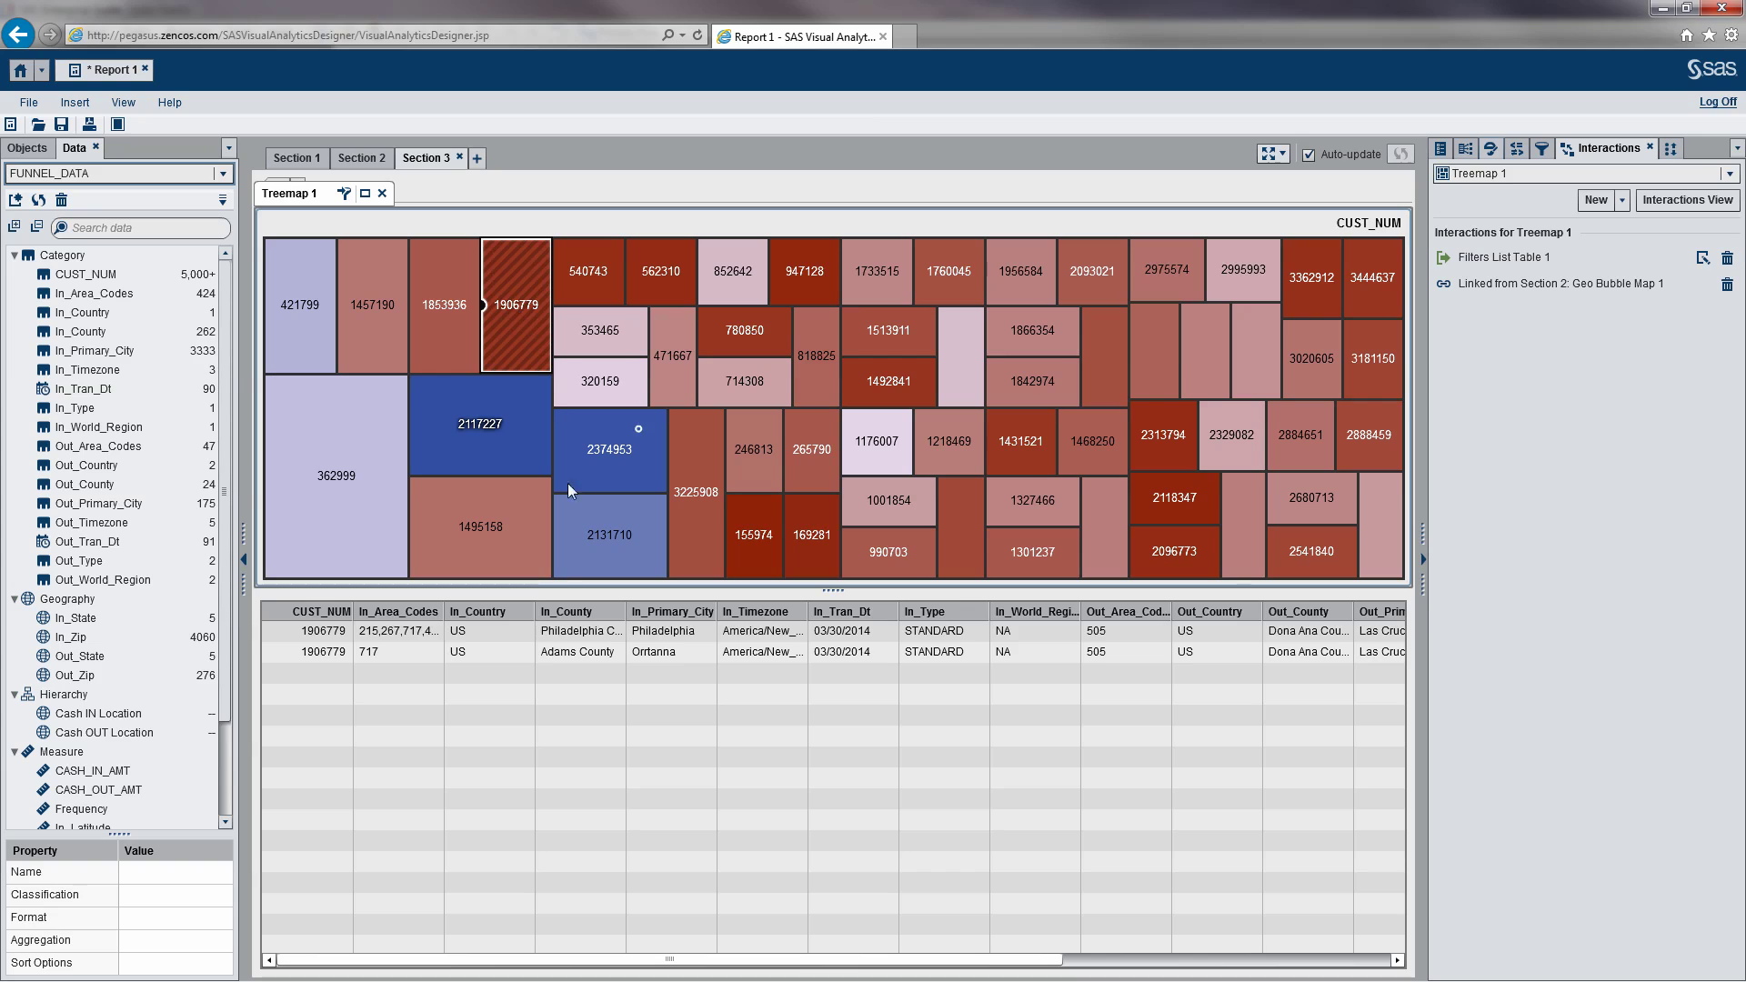
pyautogui.click(366, 334)
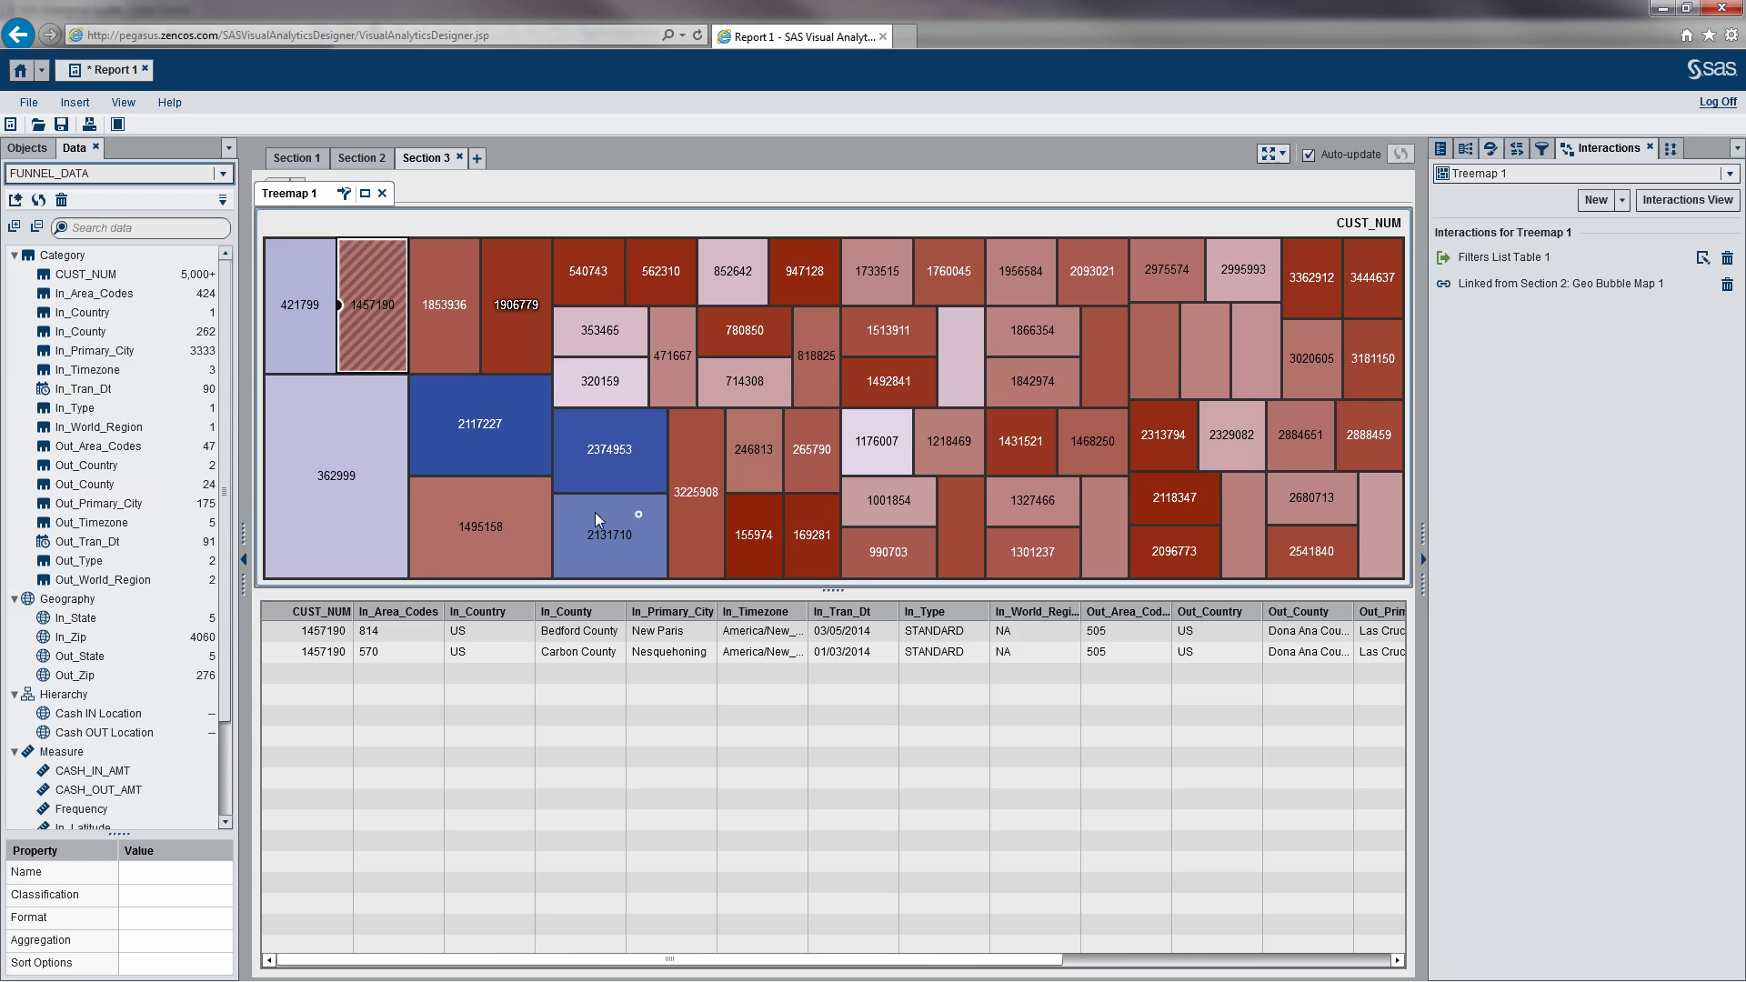
pyautogui.click(608, 531)
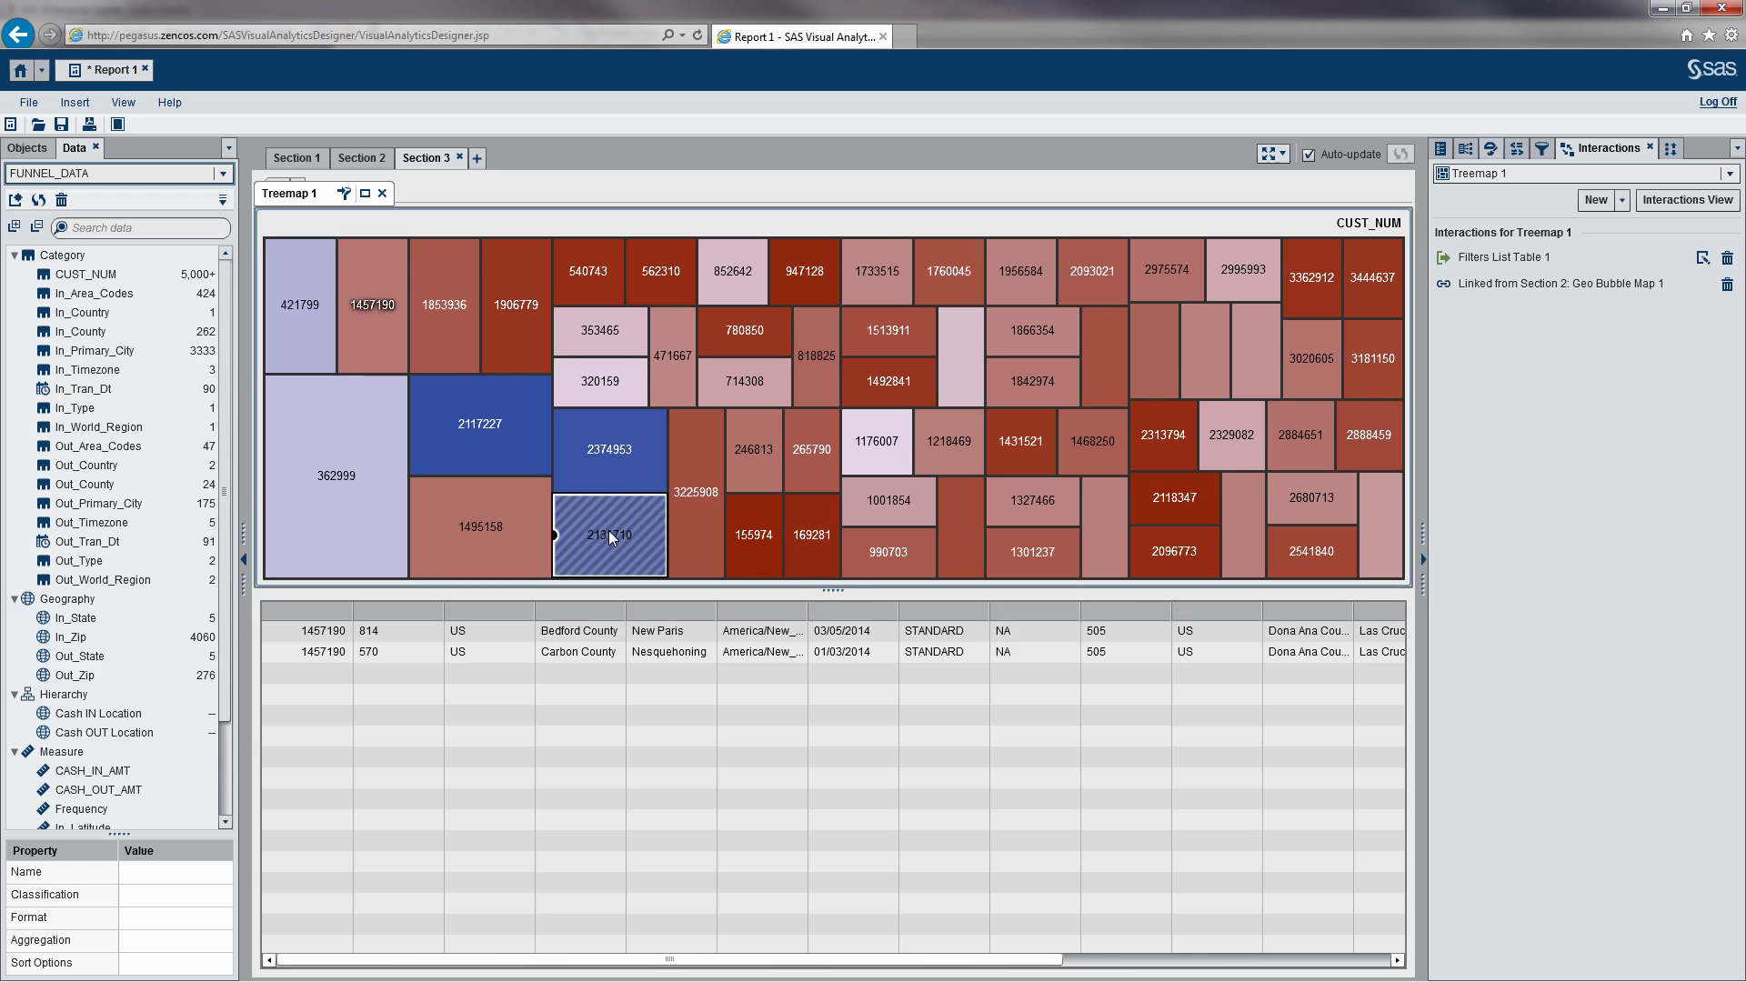
pyautogui.click(615, 456)
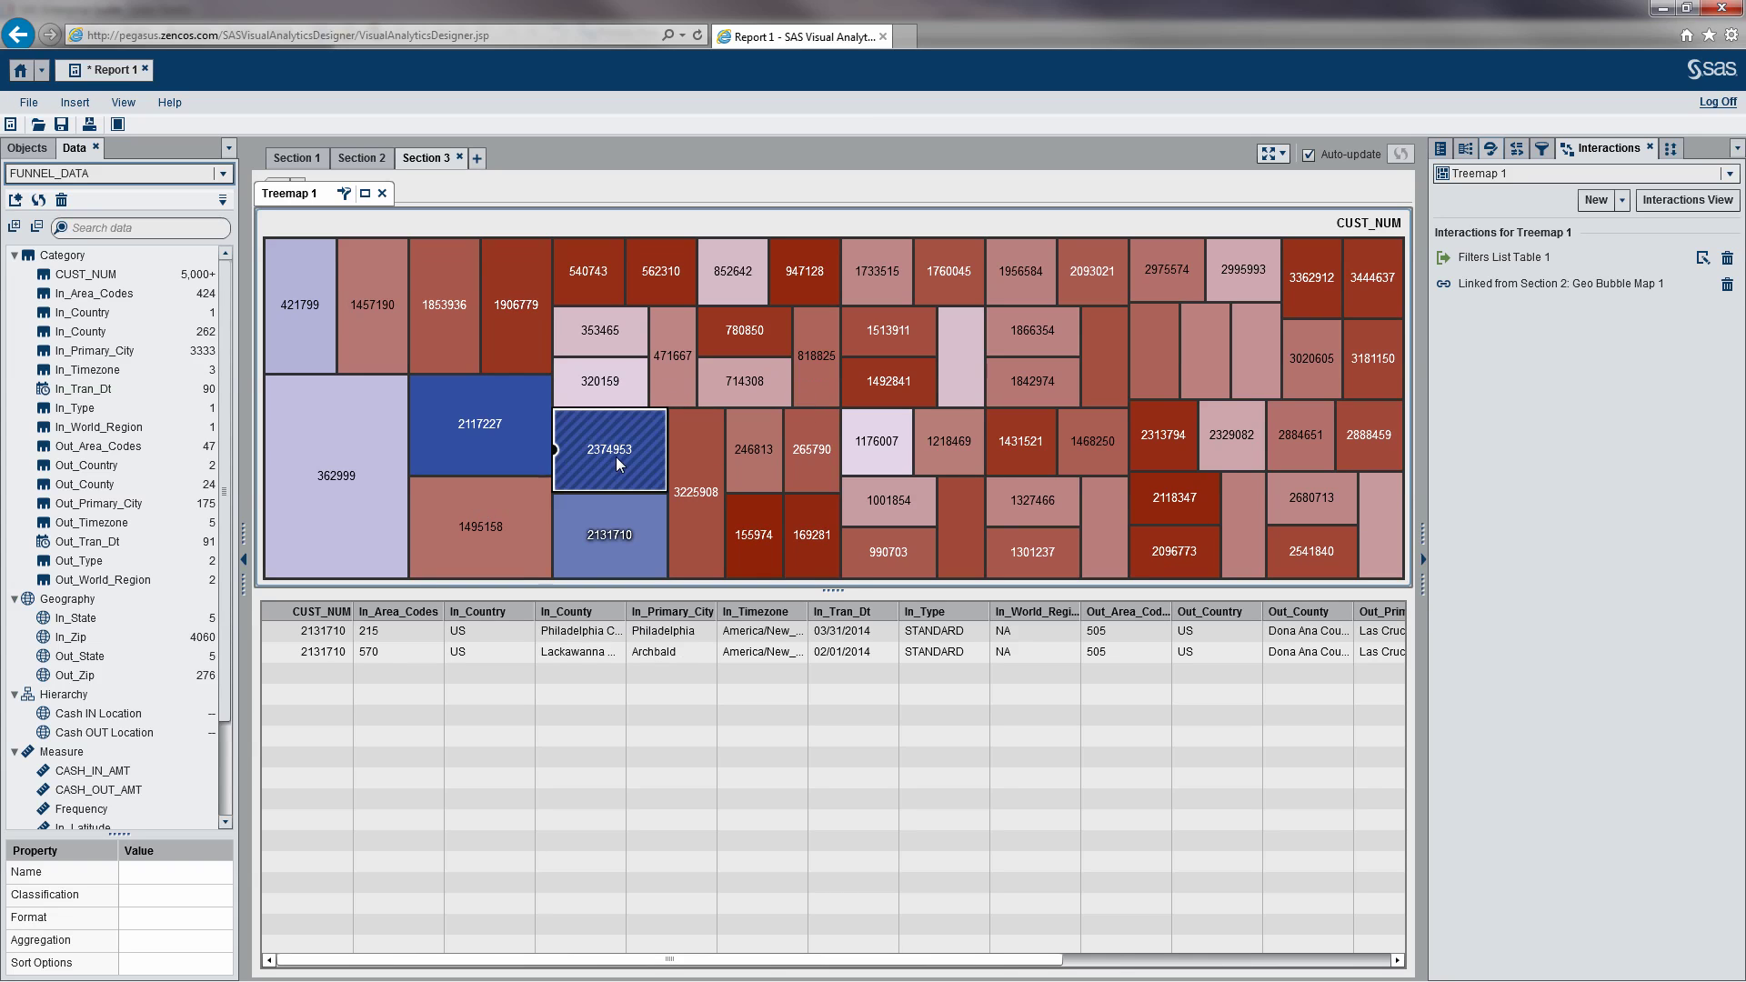
pyautogui.click(761, 545)
pyautogui.click(958, 444)
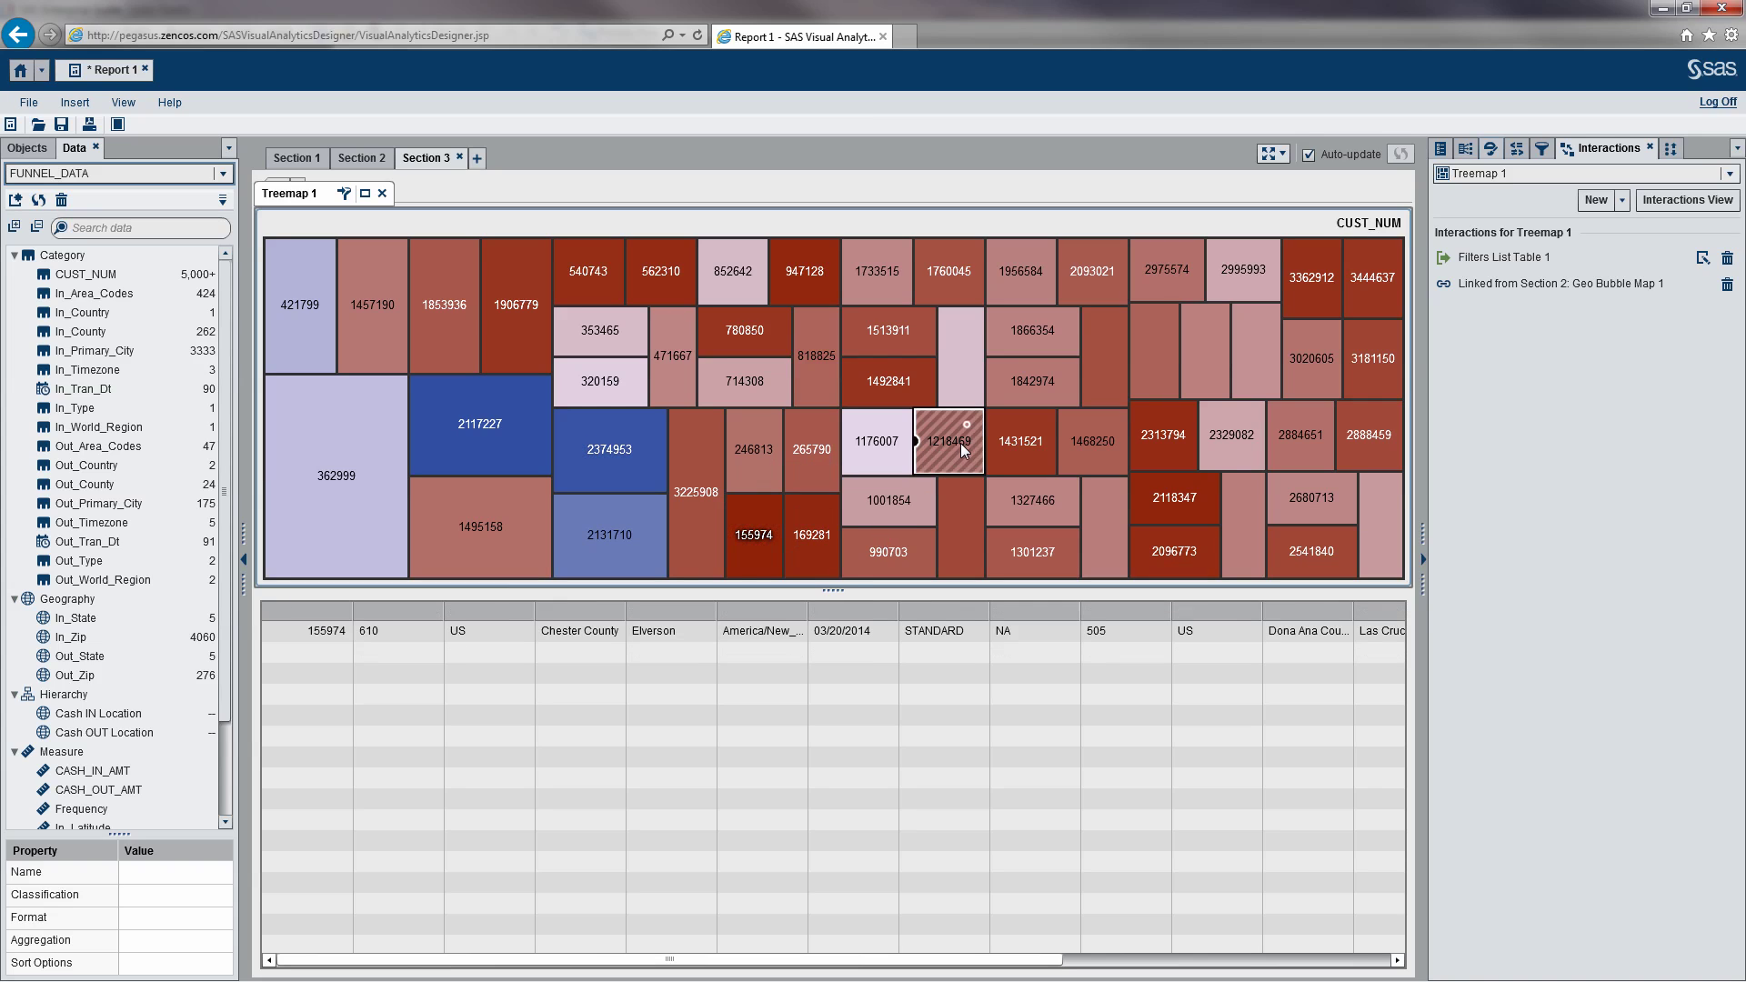
pyautogui.click(910, 375)
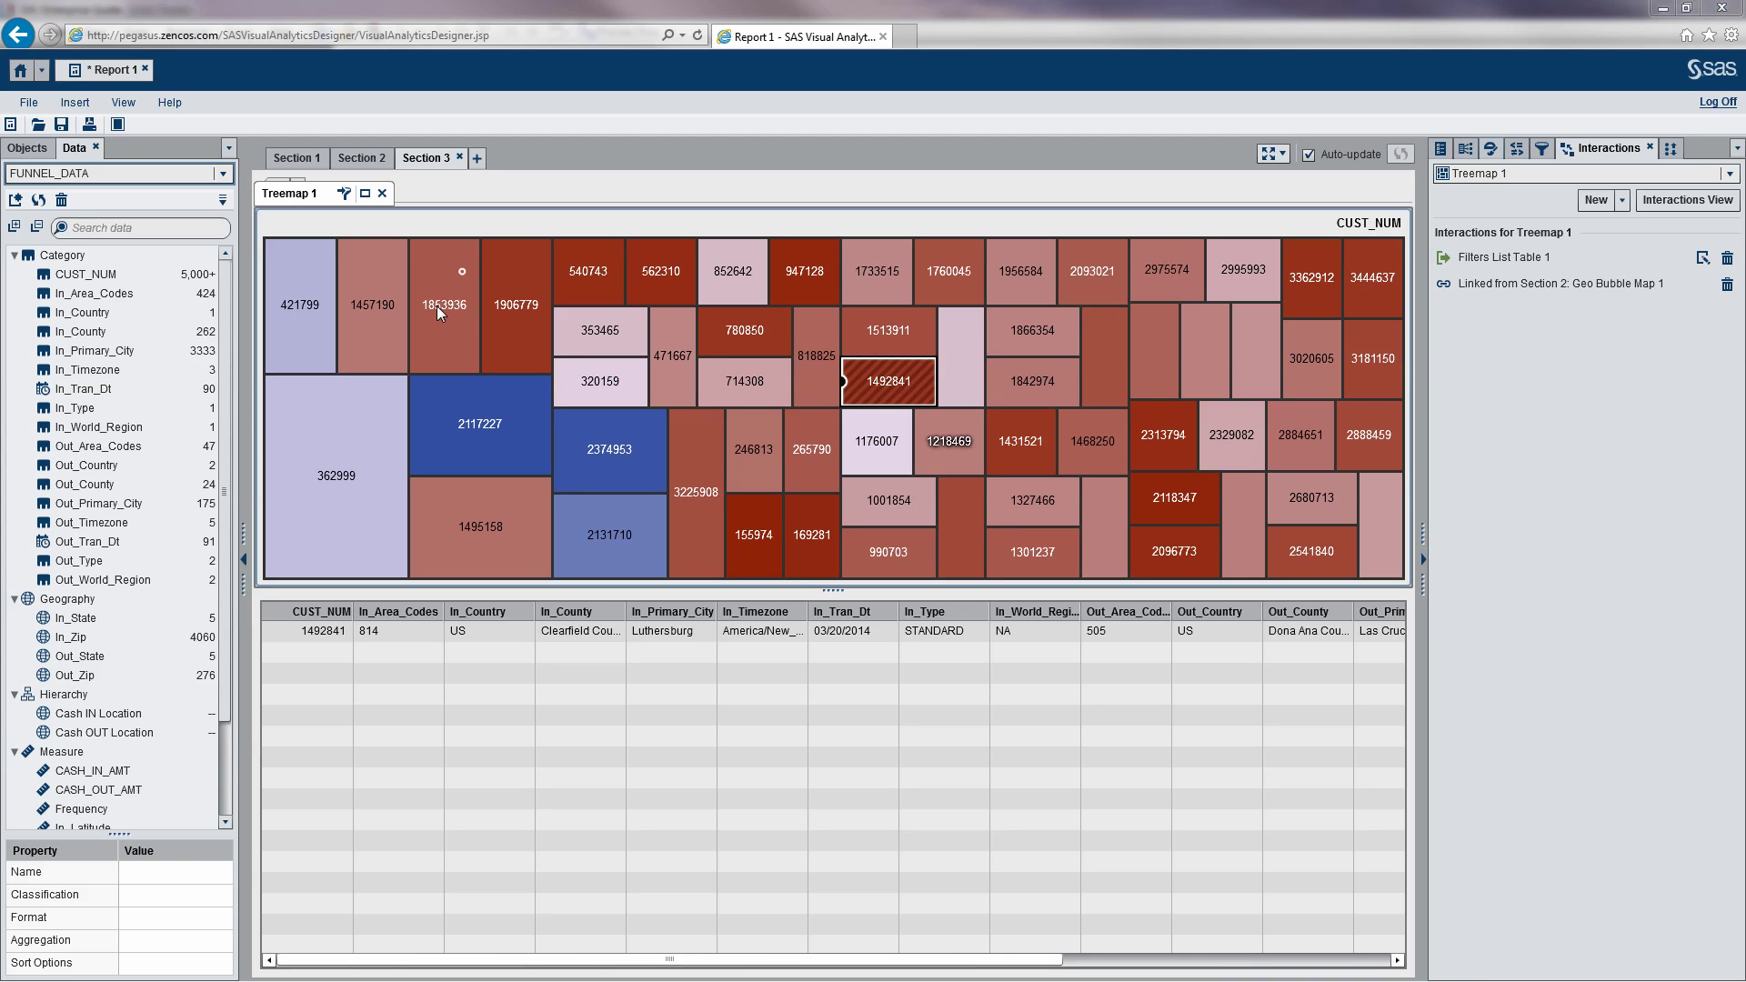
pyautogui.click(145, 70)
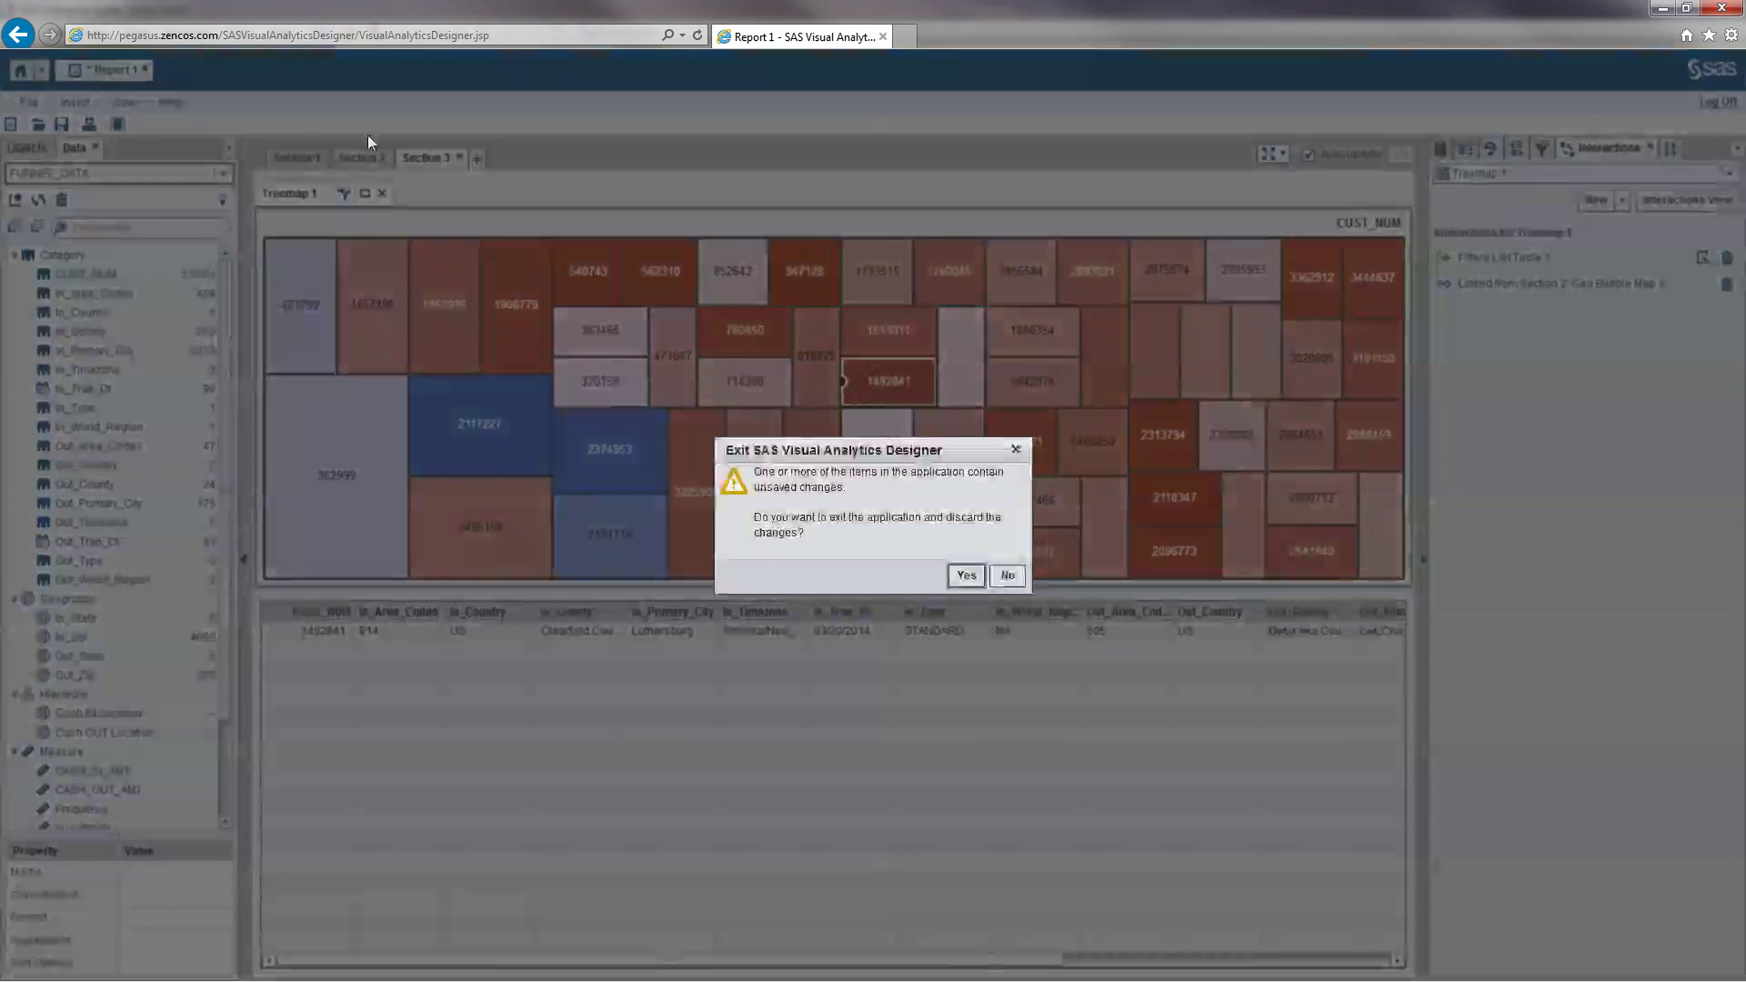
# Exit the Designer, discarding Report 1's unsaved changes
pyautogui.click(971, 579)
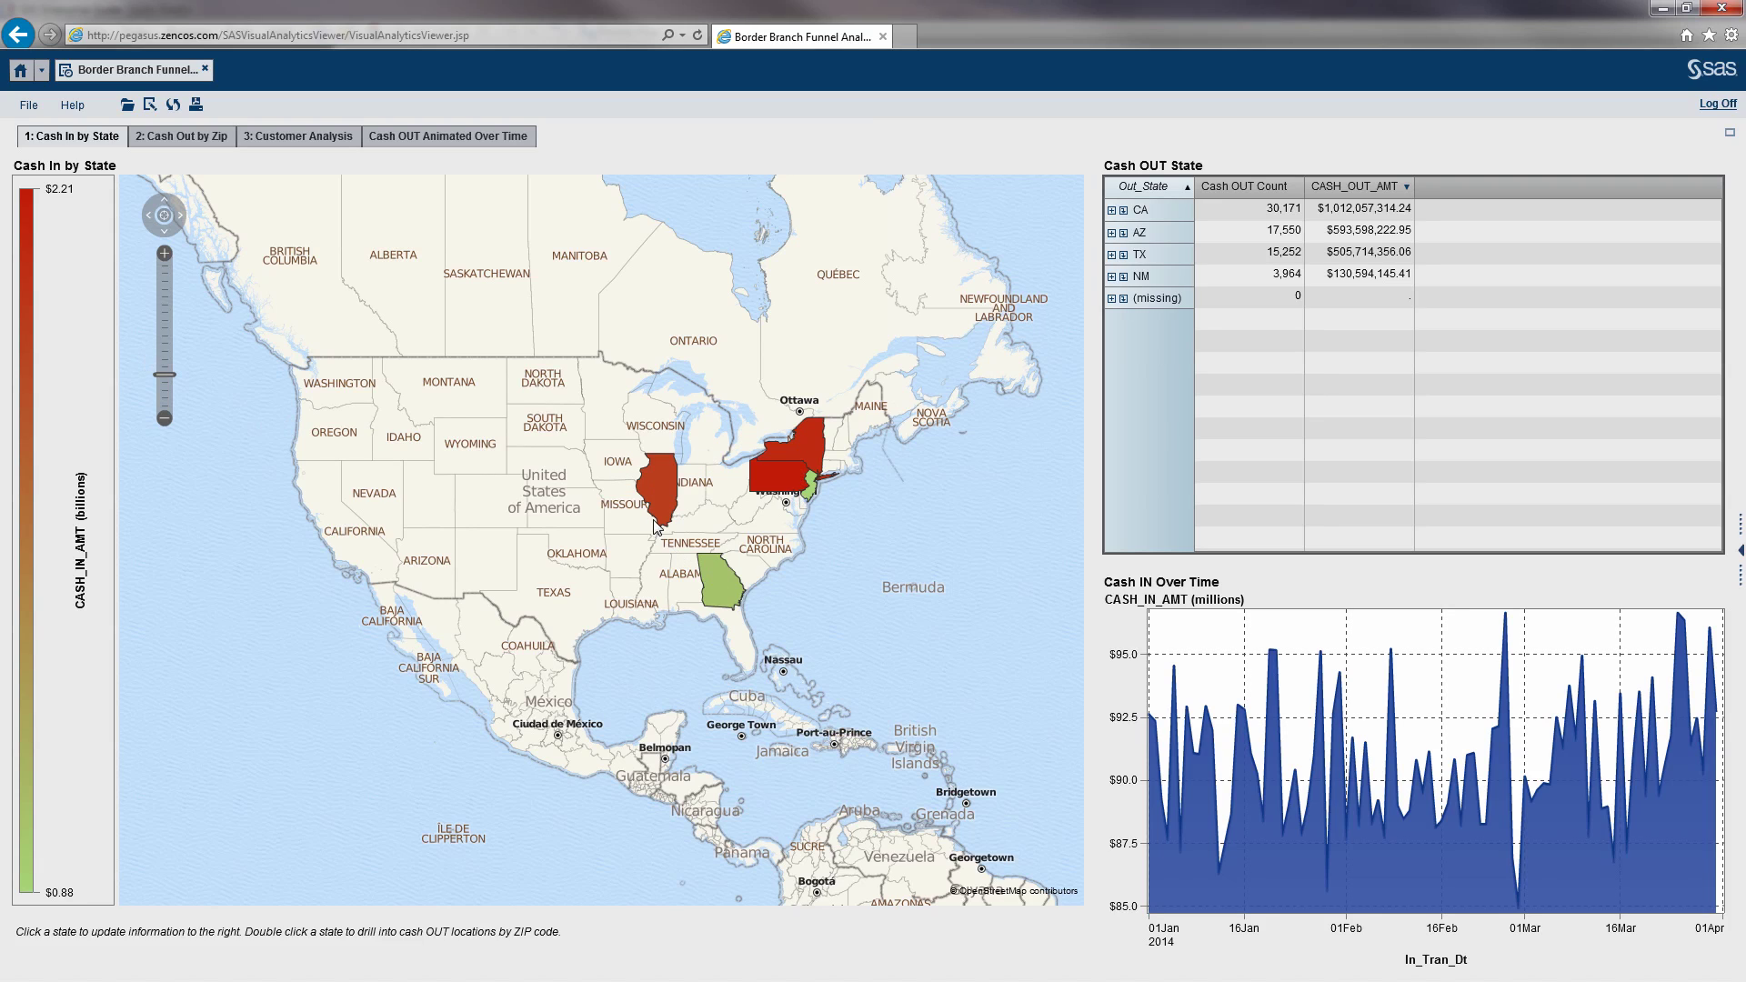
# Compare Pennsylvania, New York and Georgia on the Cash In map, then drill New York to Cash Out by Zip
pyautogui.moveTo(779, 481)
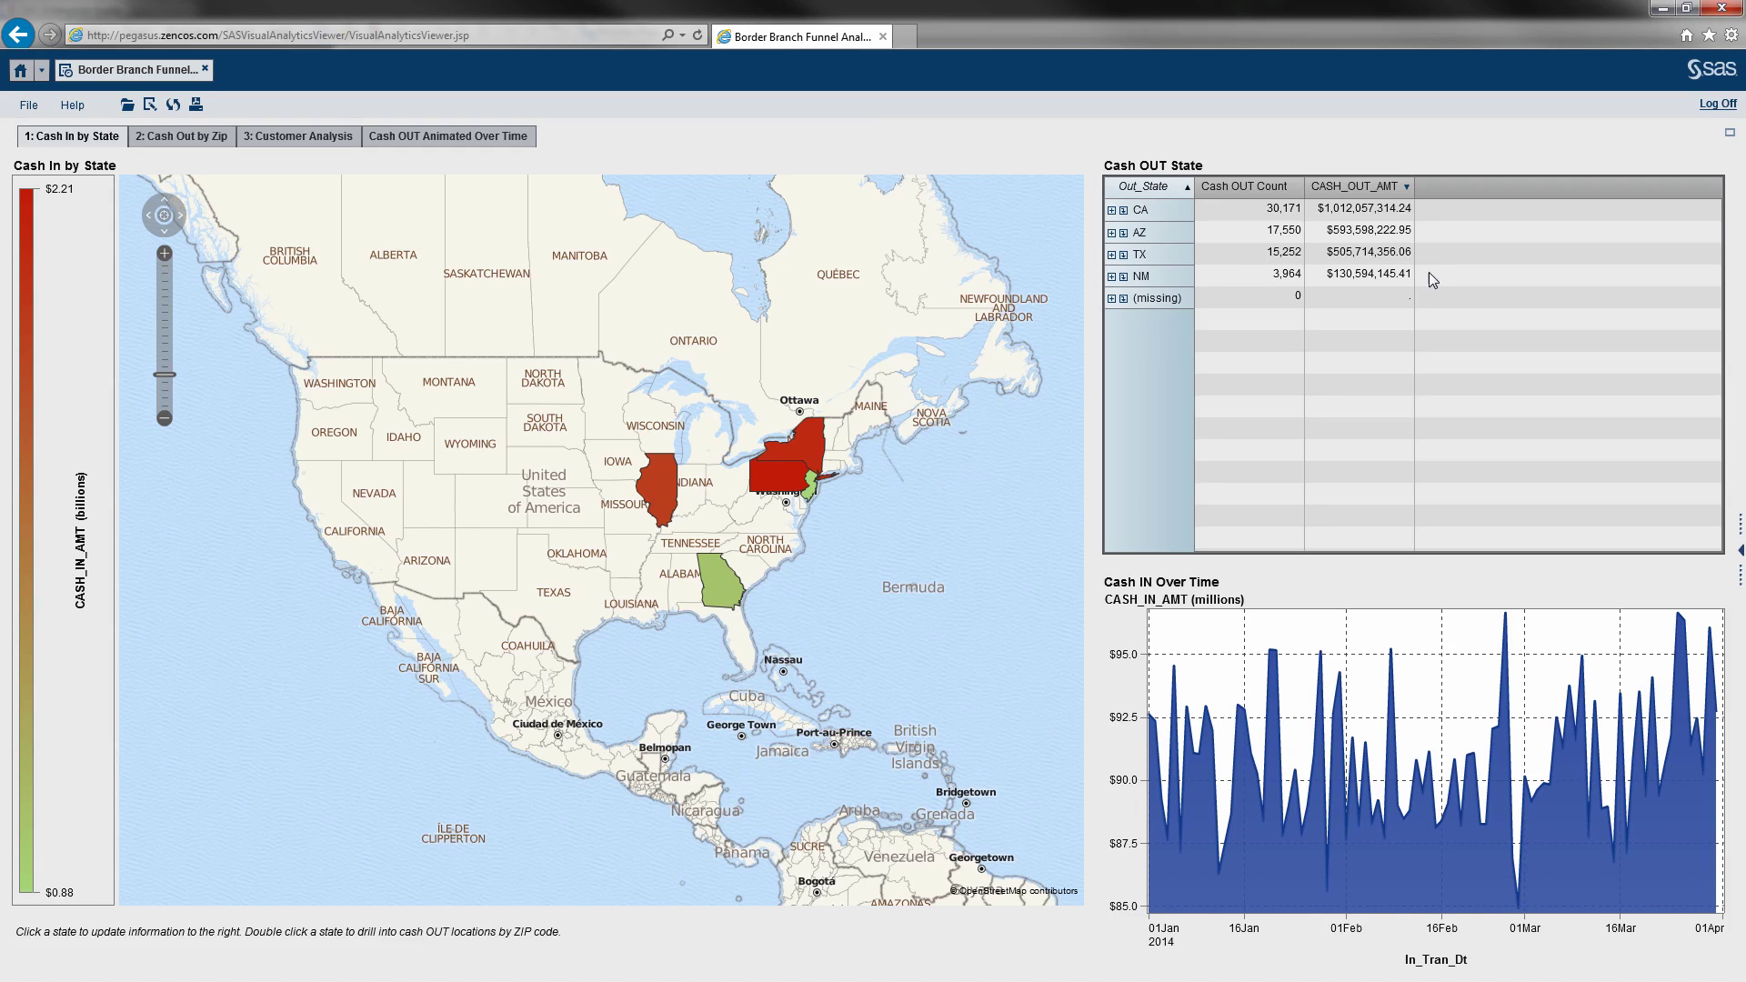
pyautogui.click(772, 479)
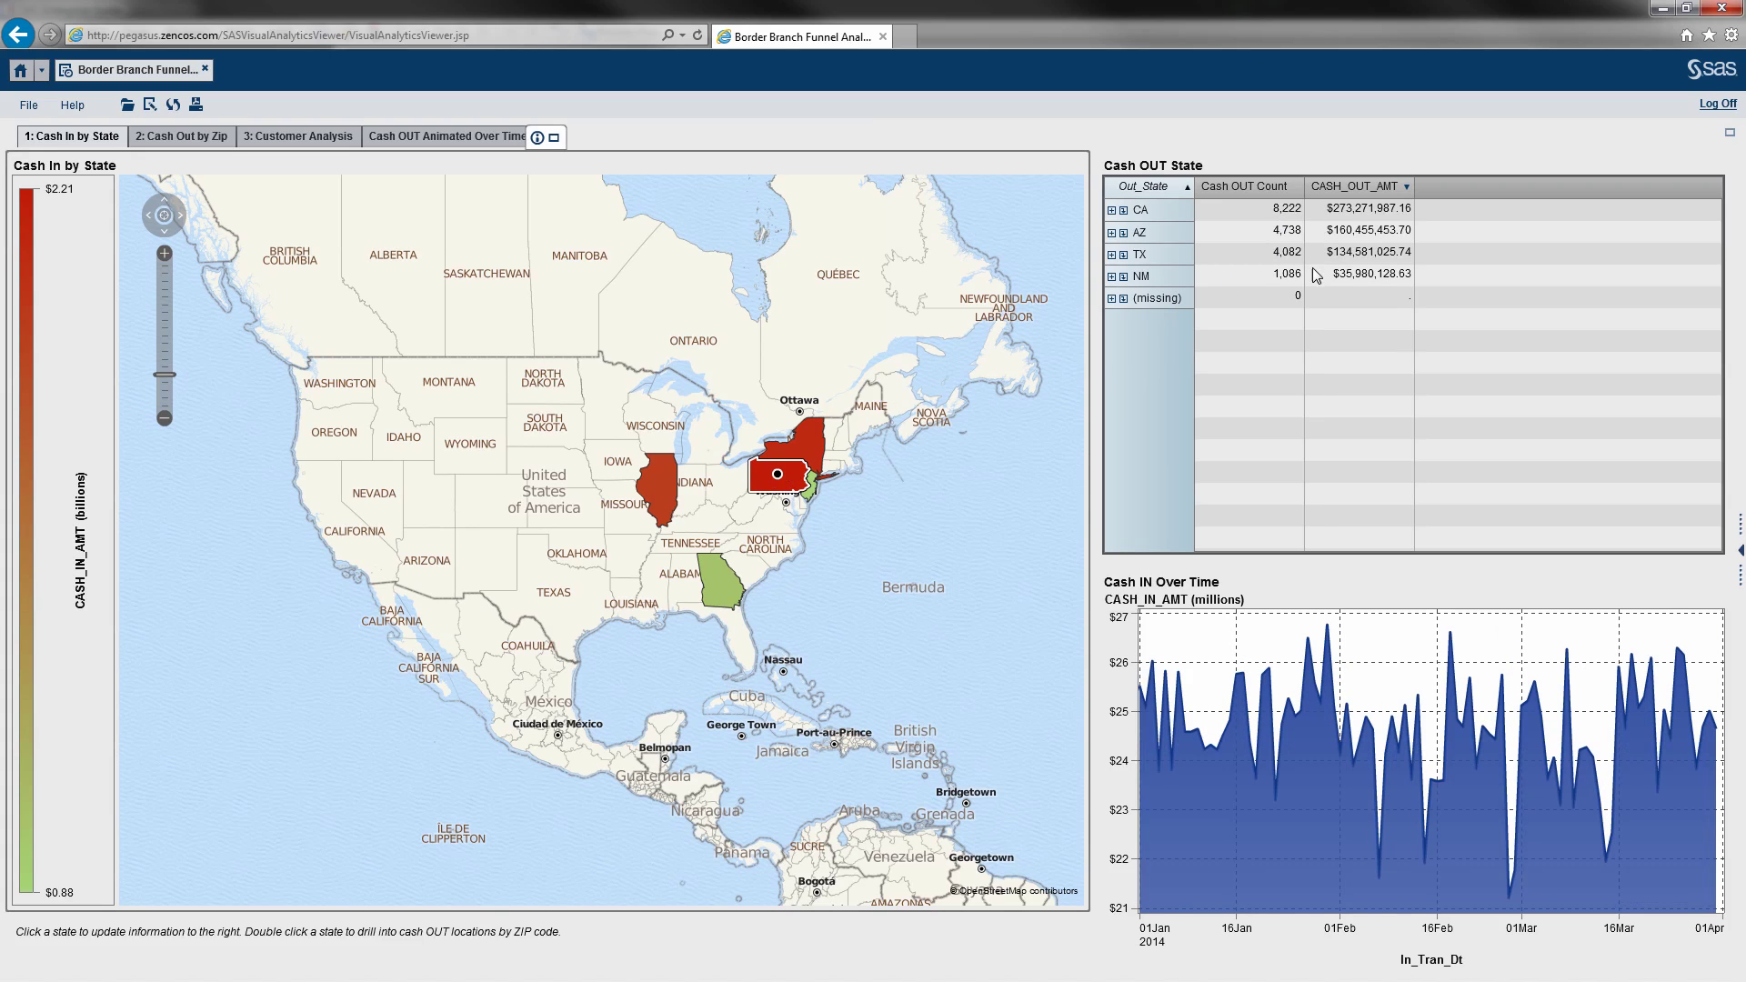
pyautogui.click(814, 456)
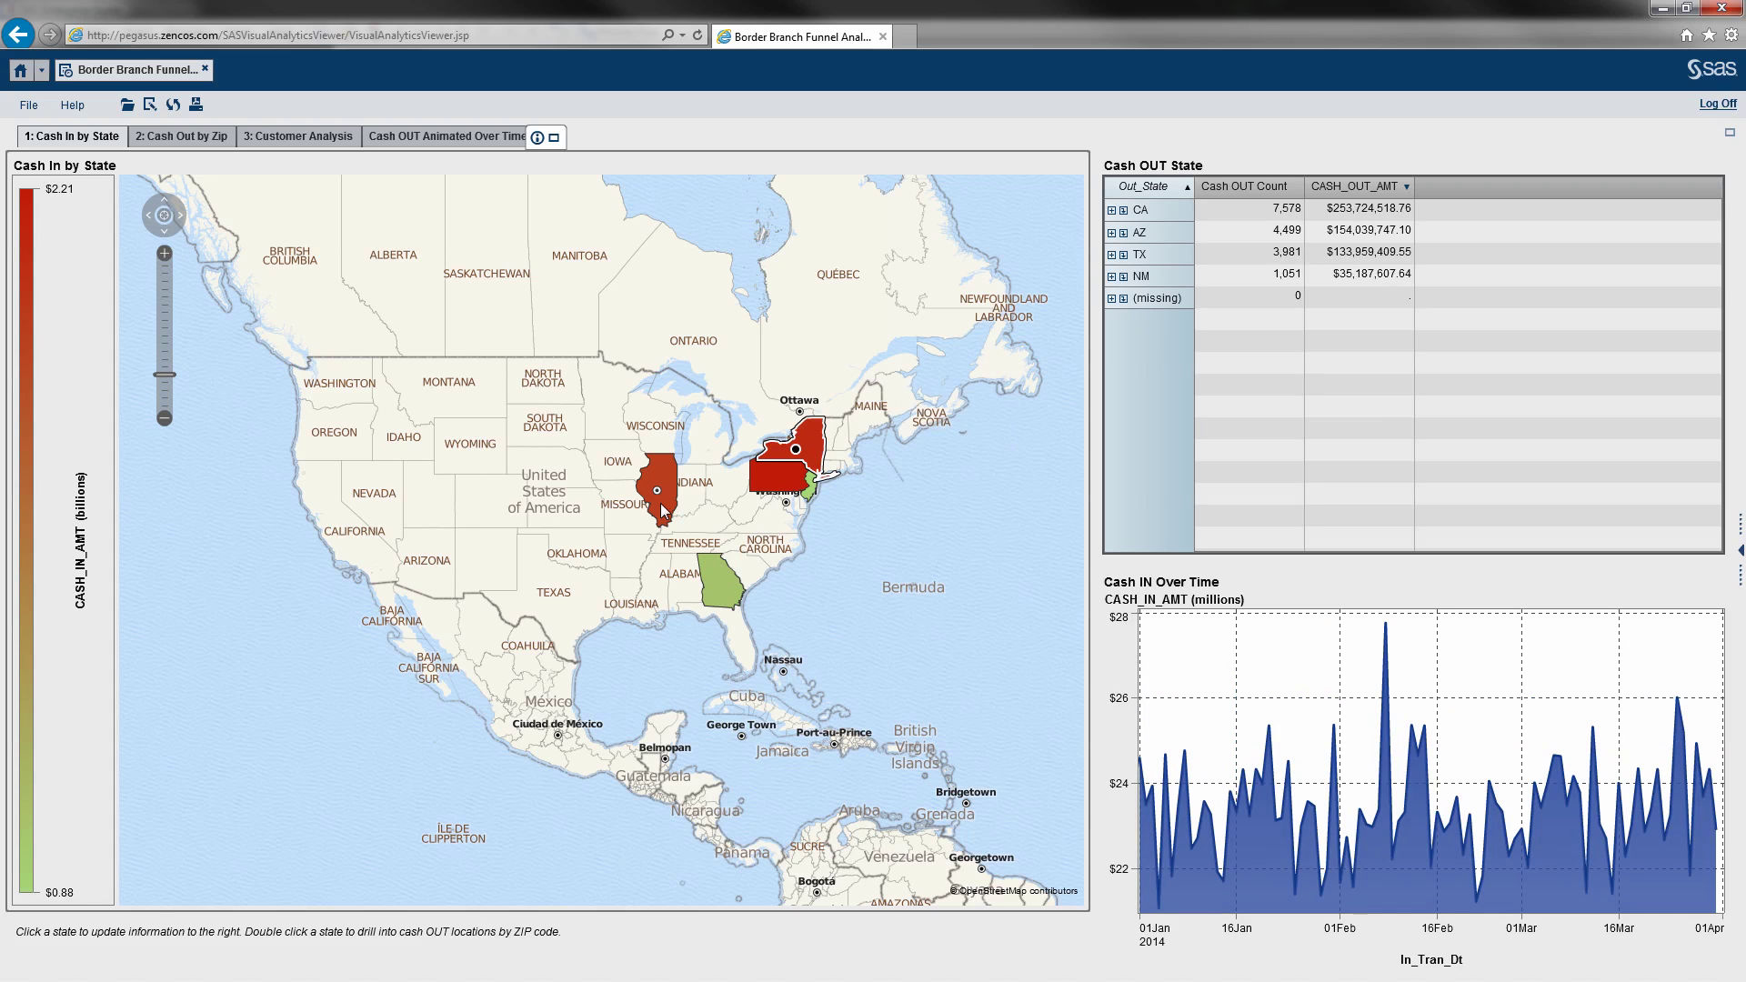
pyautogui.click(723, 581)
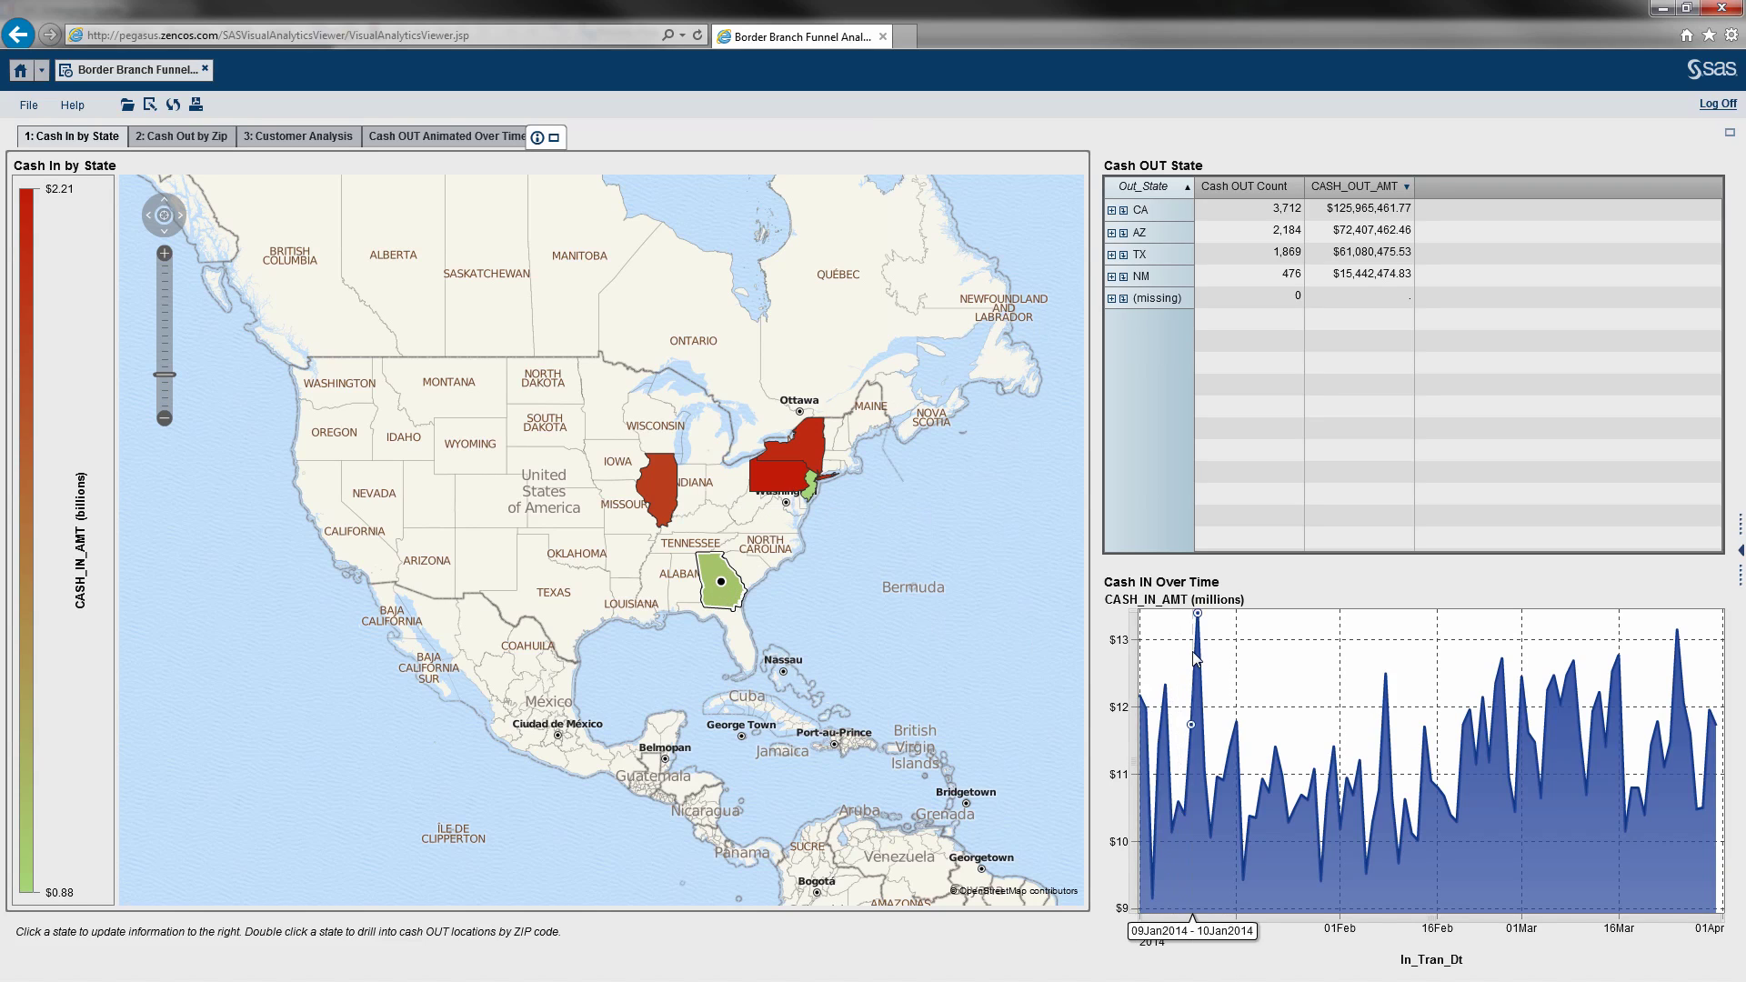
pyautogui.click(780, 475)
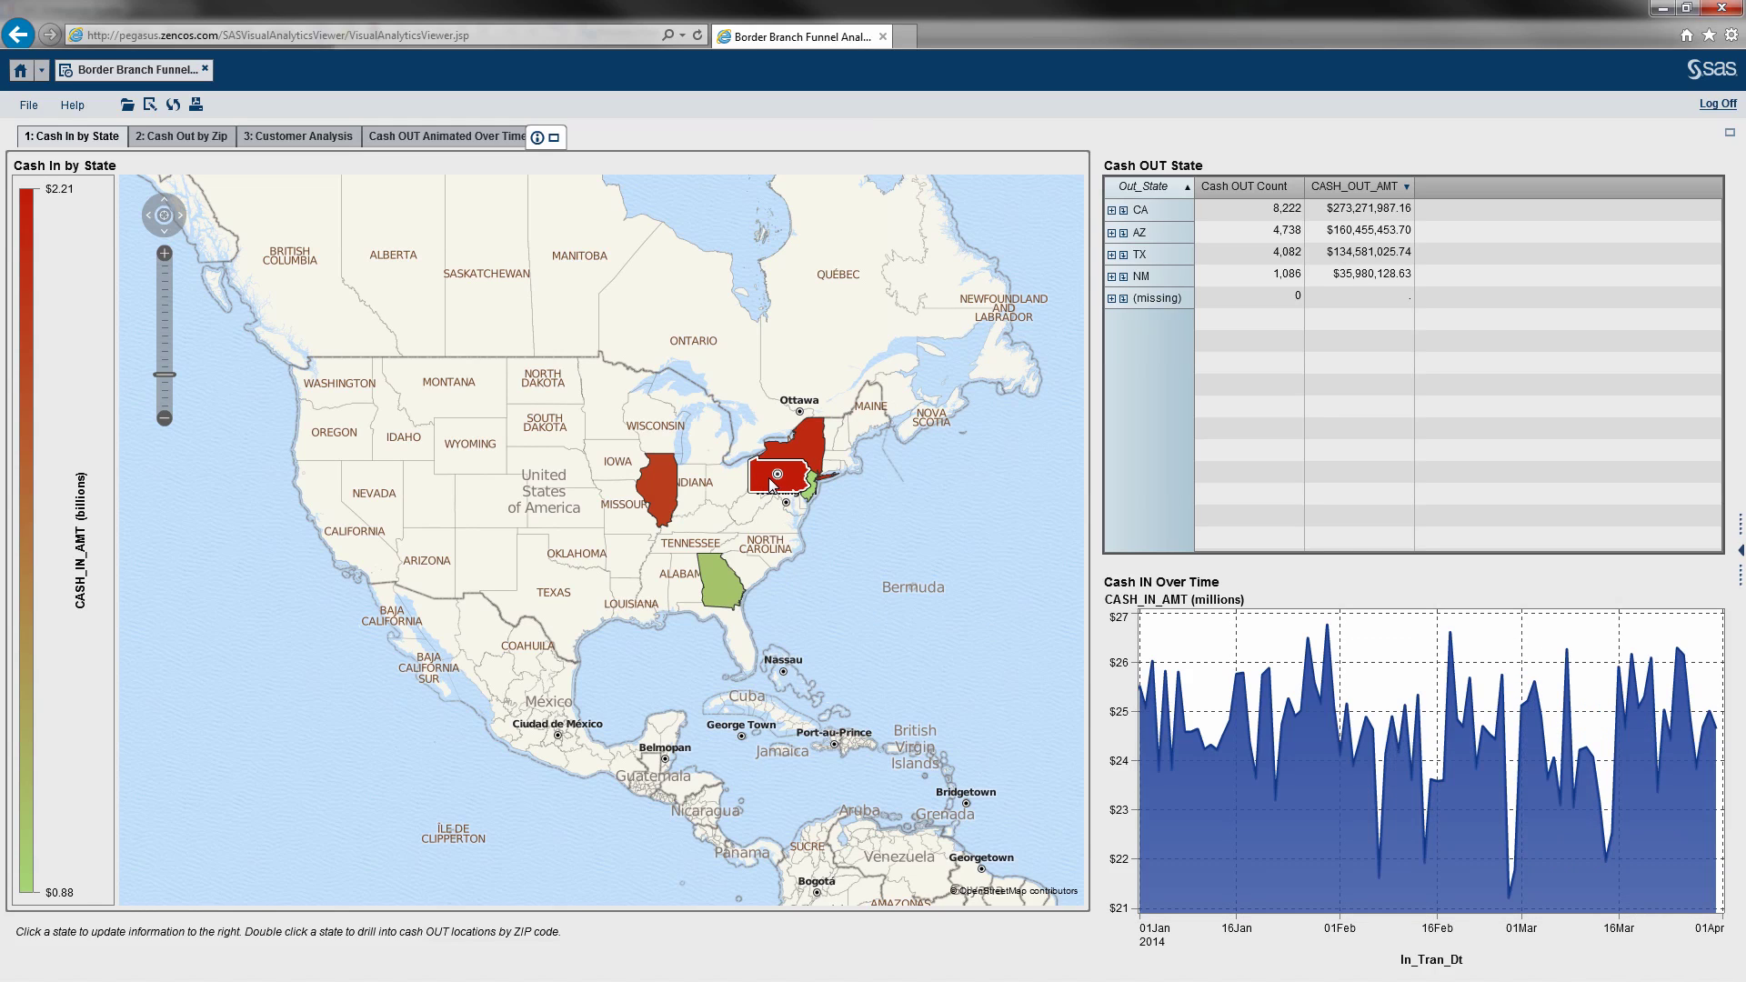
pyautogui.doubleClick(796, 453)
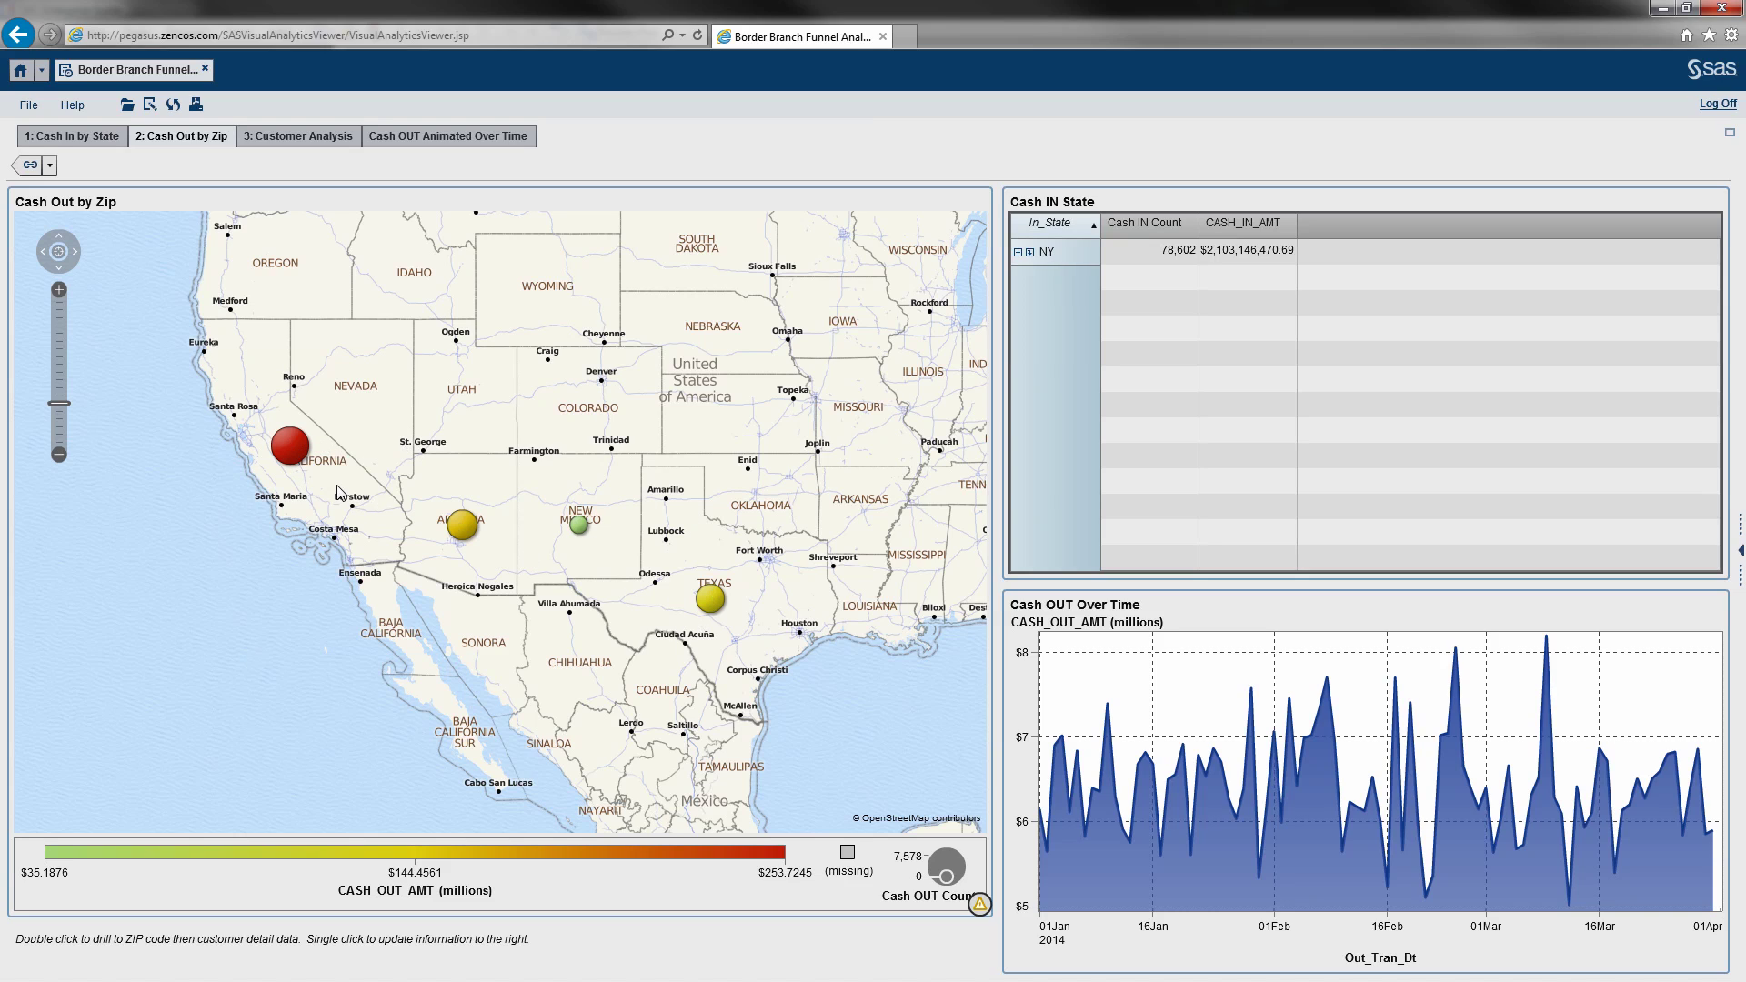
# Select the CA, AZ and NM cash-out bubbles, then drill down into California
pyautogui.click(296, 462)
pyautogui.click(463, 531)
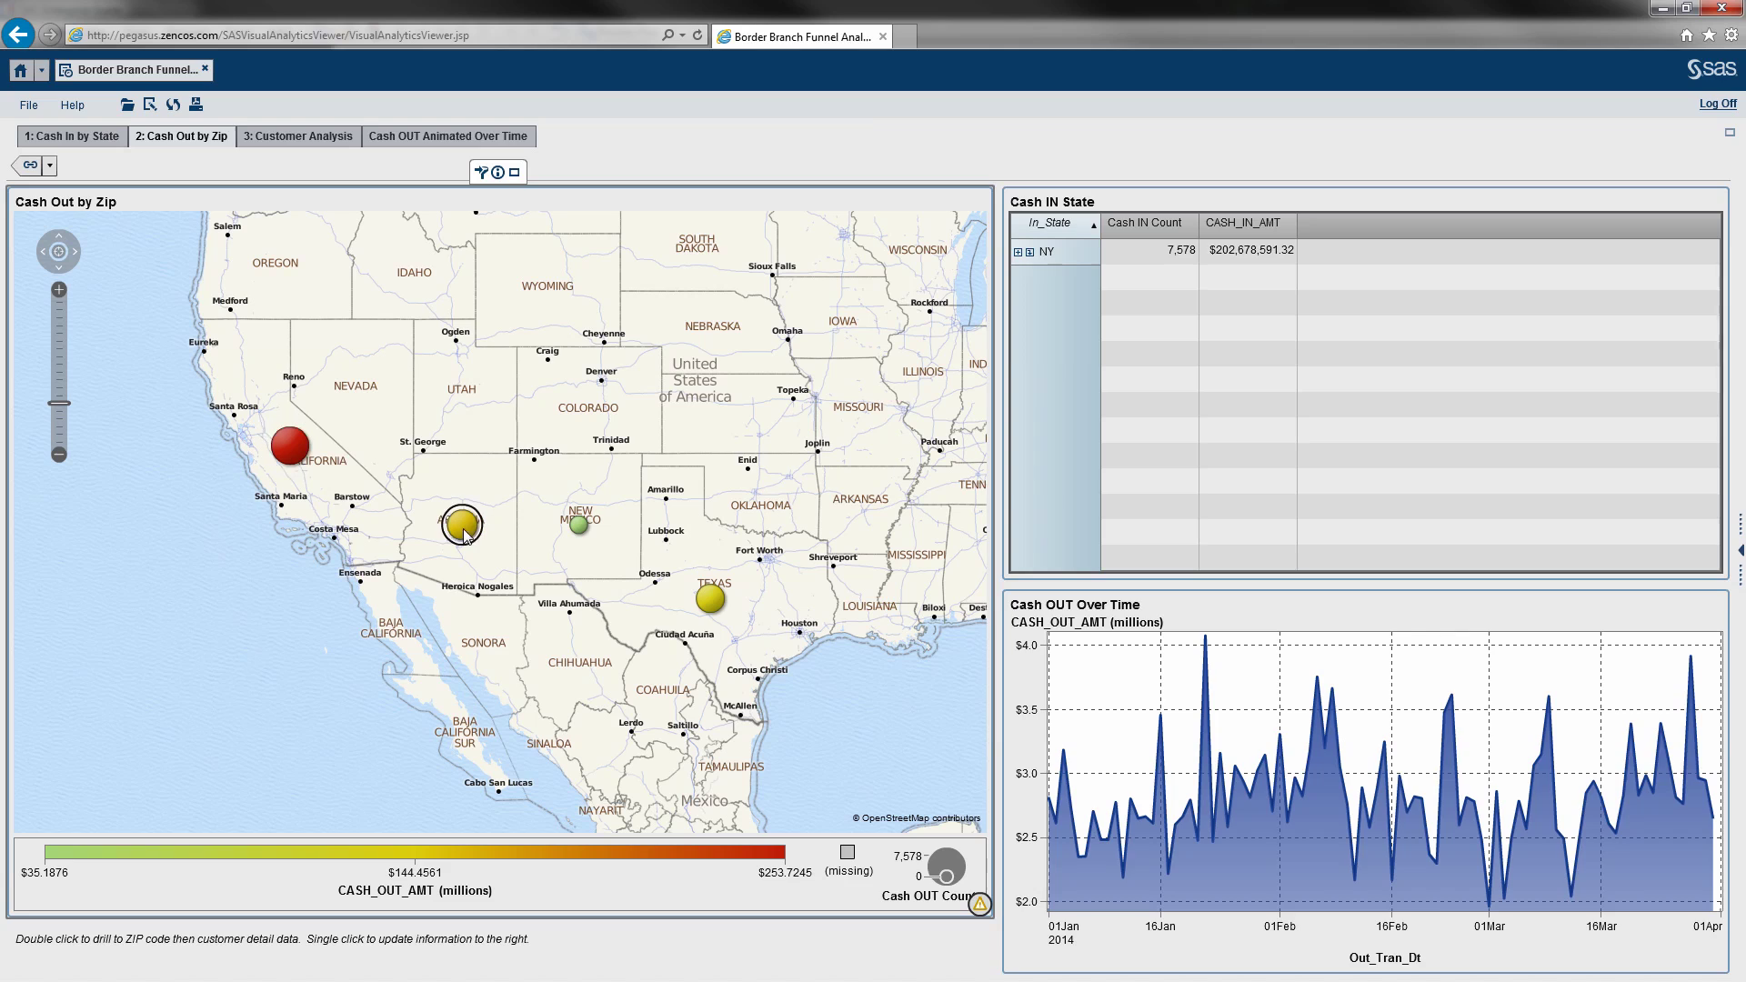
pyautogui.click(582, 529)
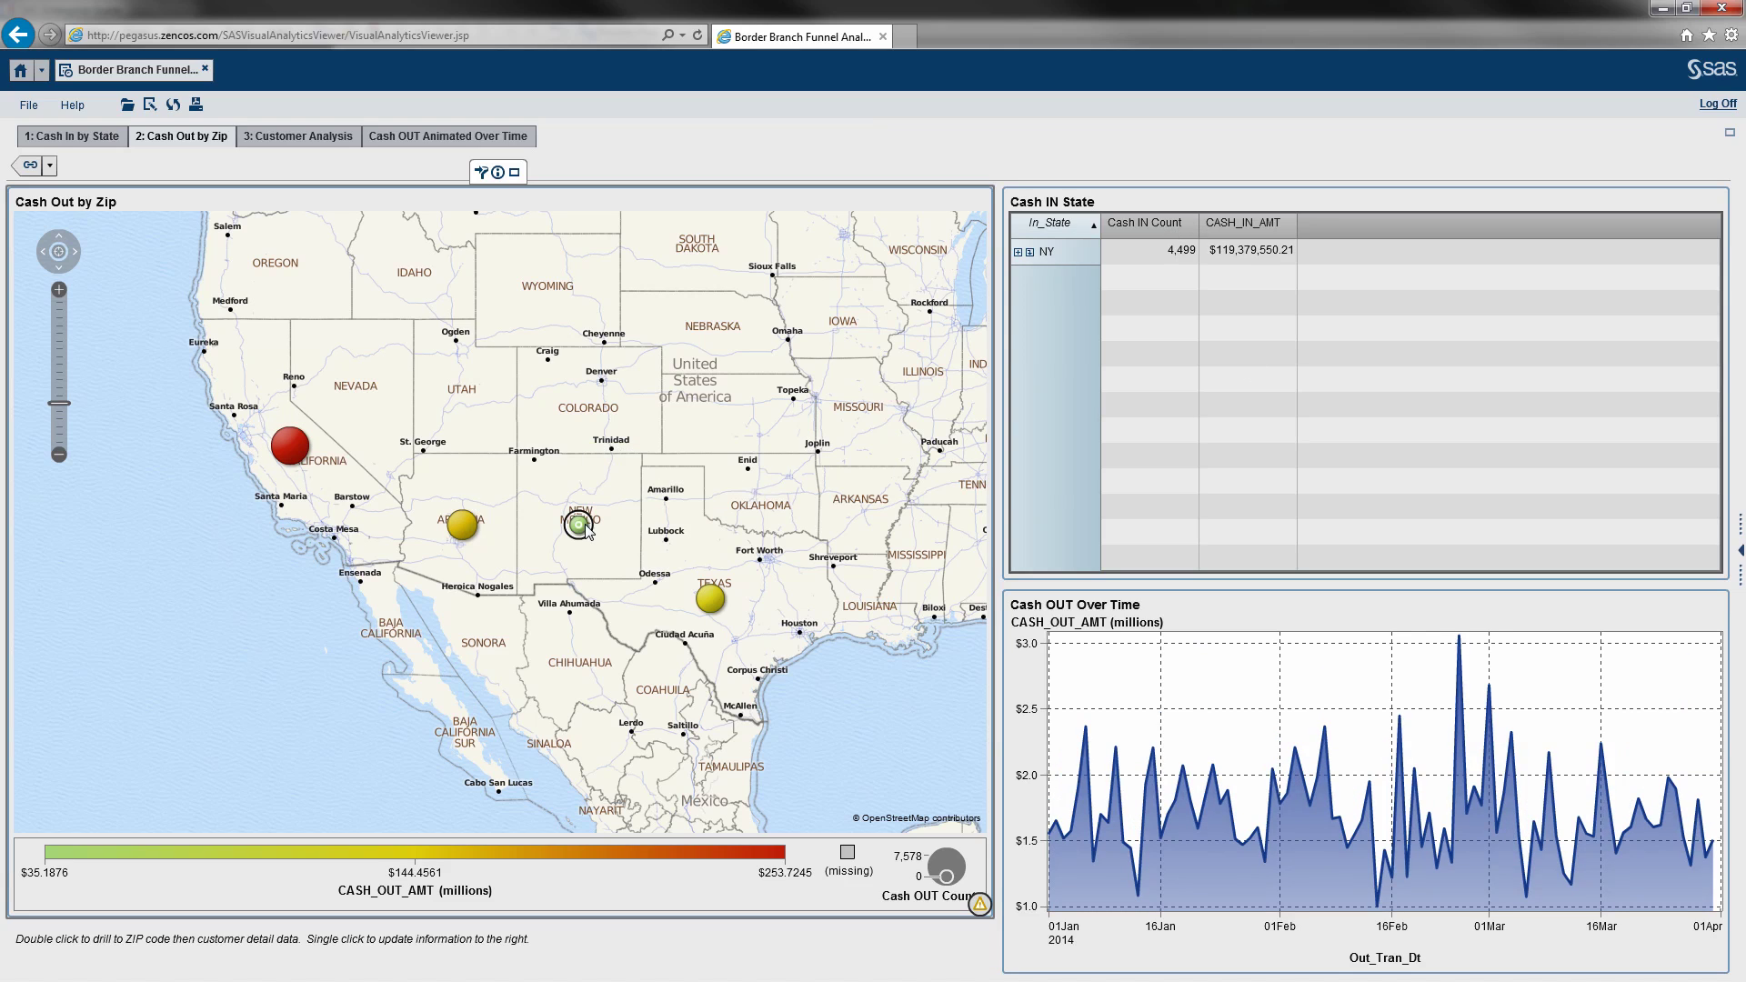
pyautogui.click(287, 455)
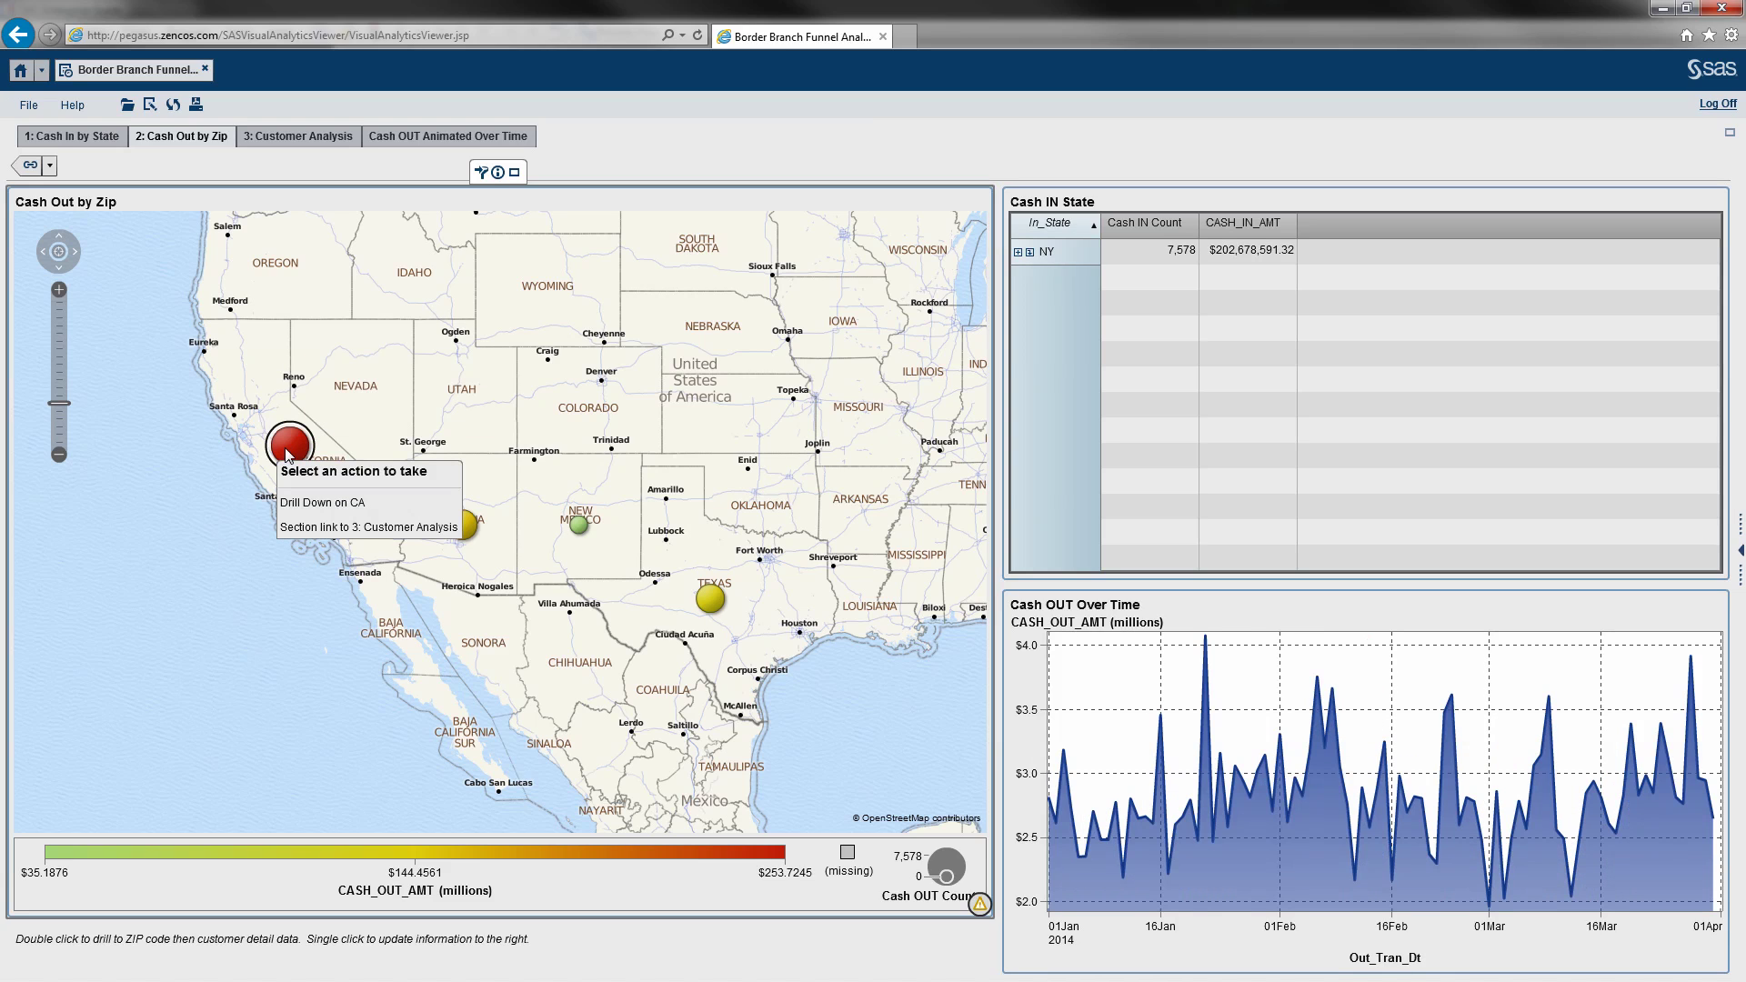
pyautogui.click(388, 503)
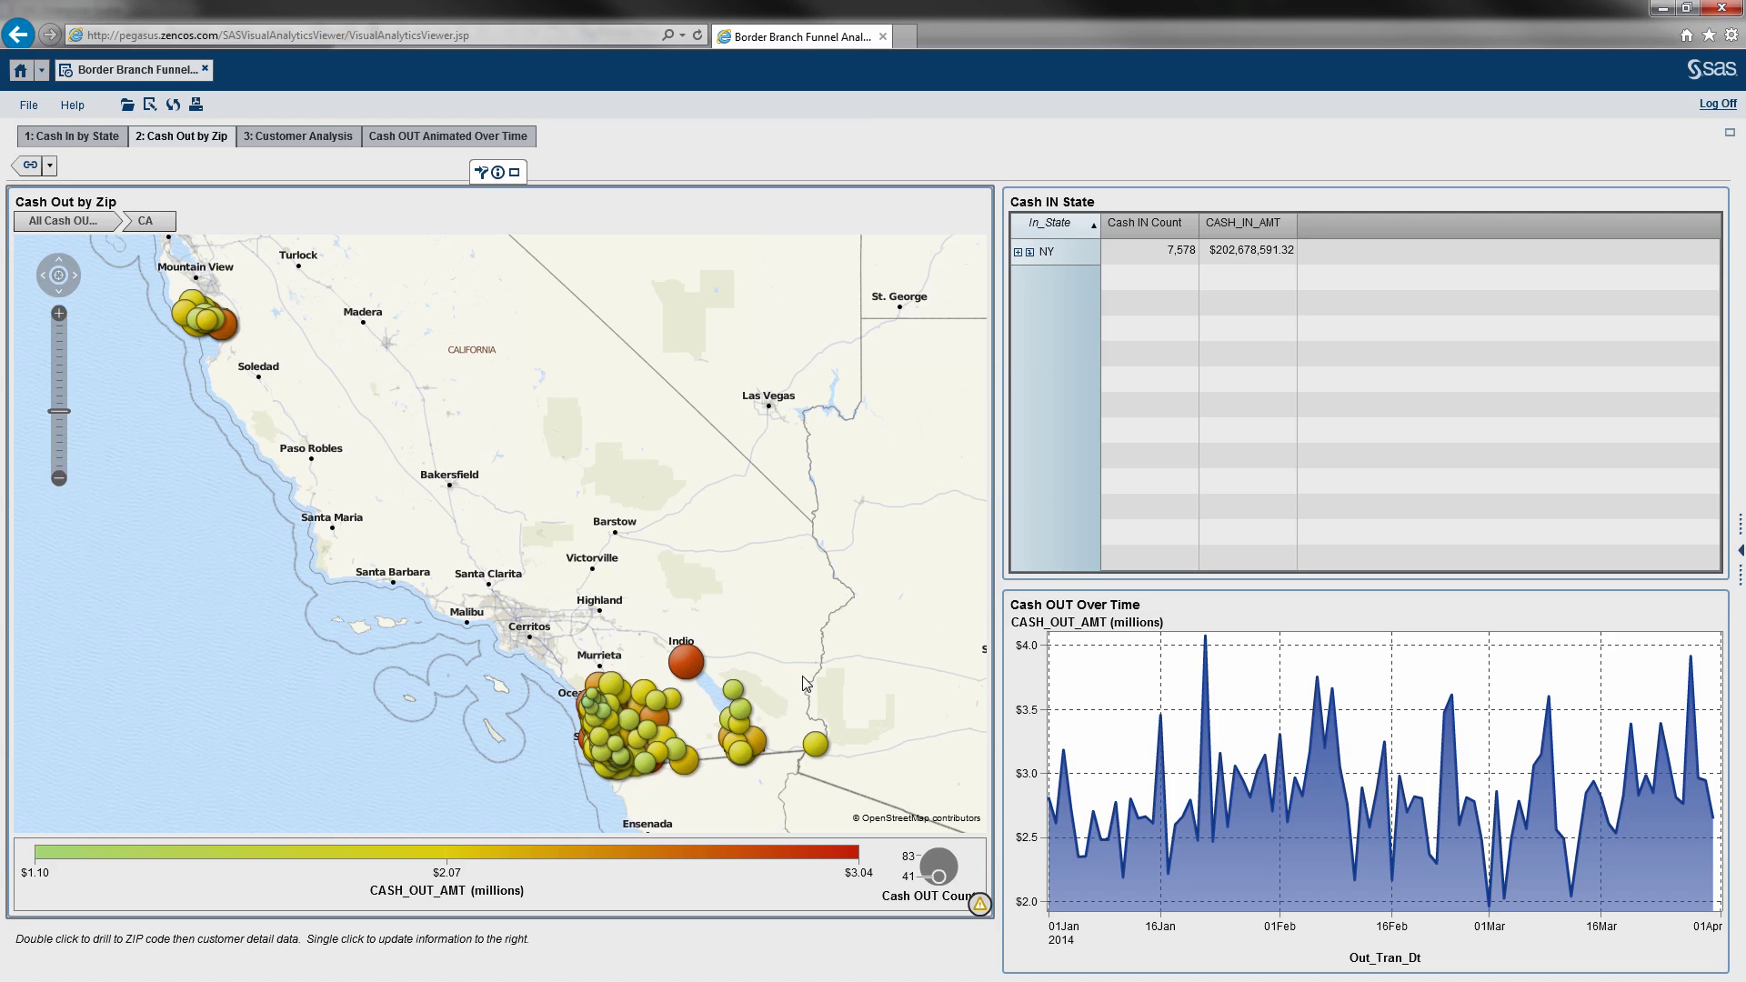
# Zoom the California map to San Diego and bring up zip 92019's link options
pyautogui.moveTo(753, 569); pyautogui.dragTo(602, 336)
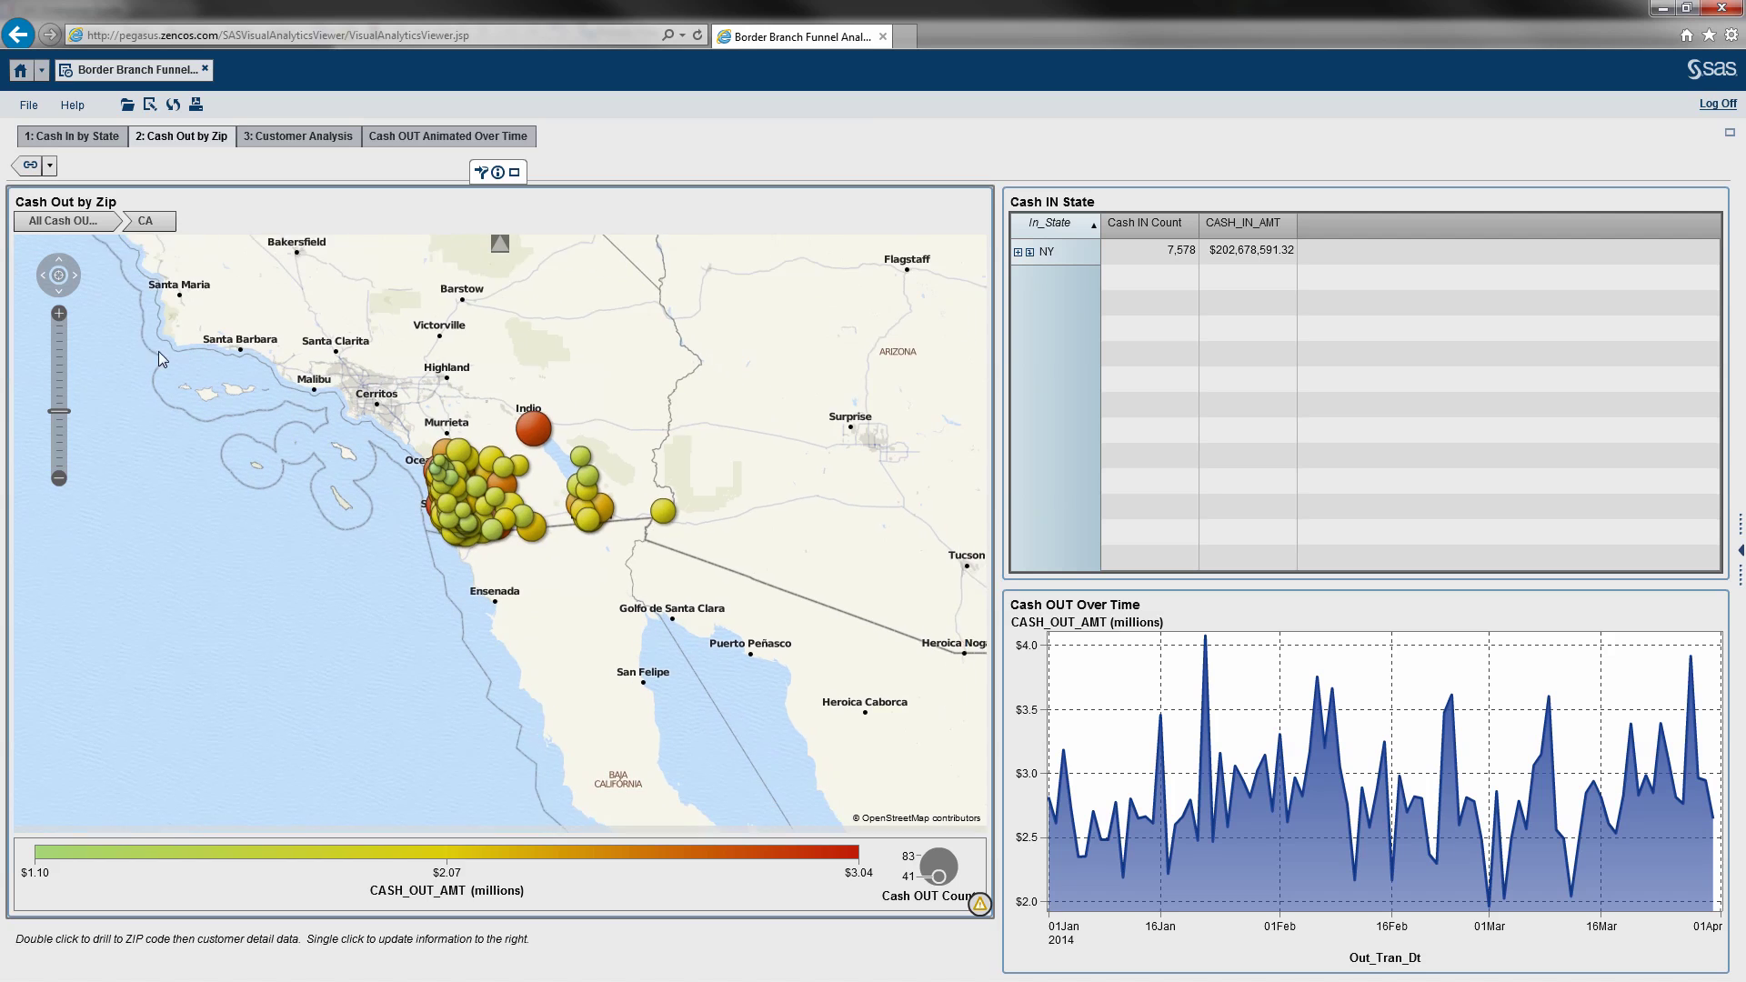
pyautogui.click(59, 314)
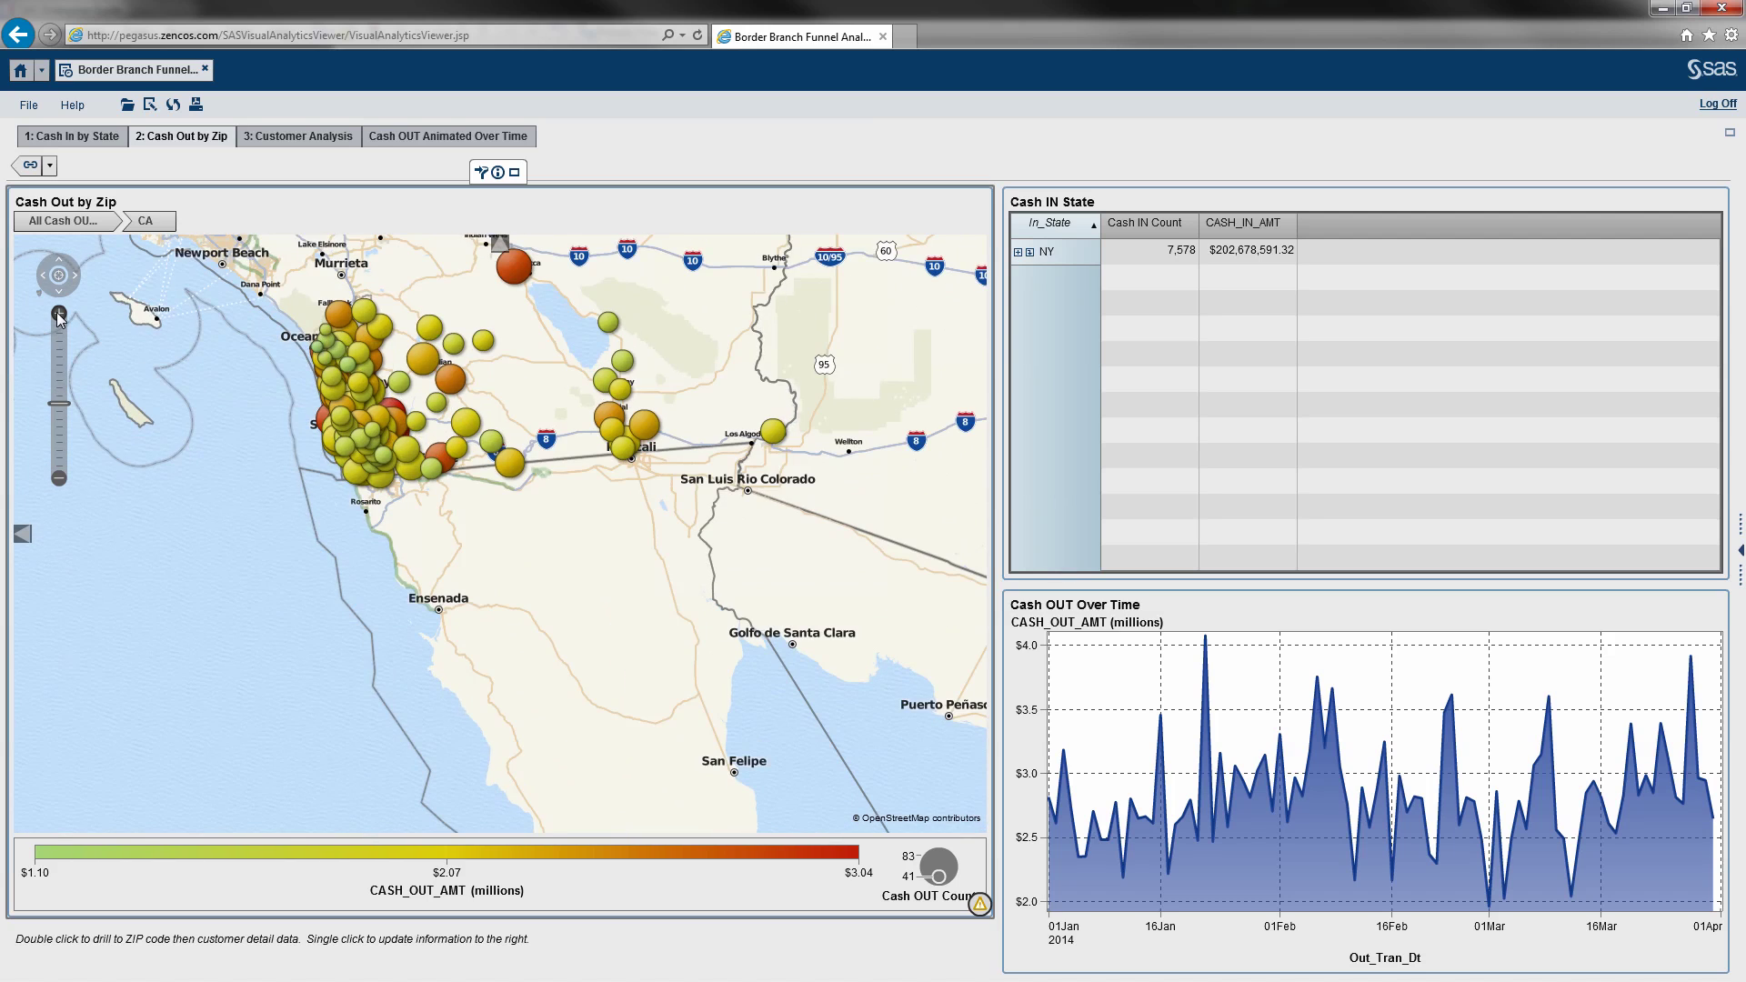
pyautogui.click(59, 314)
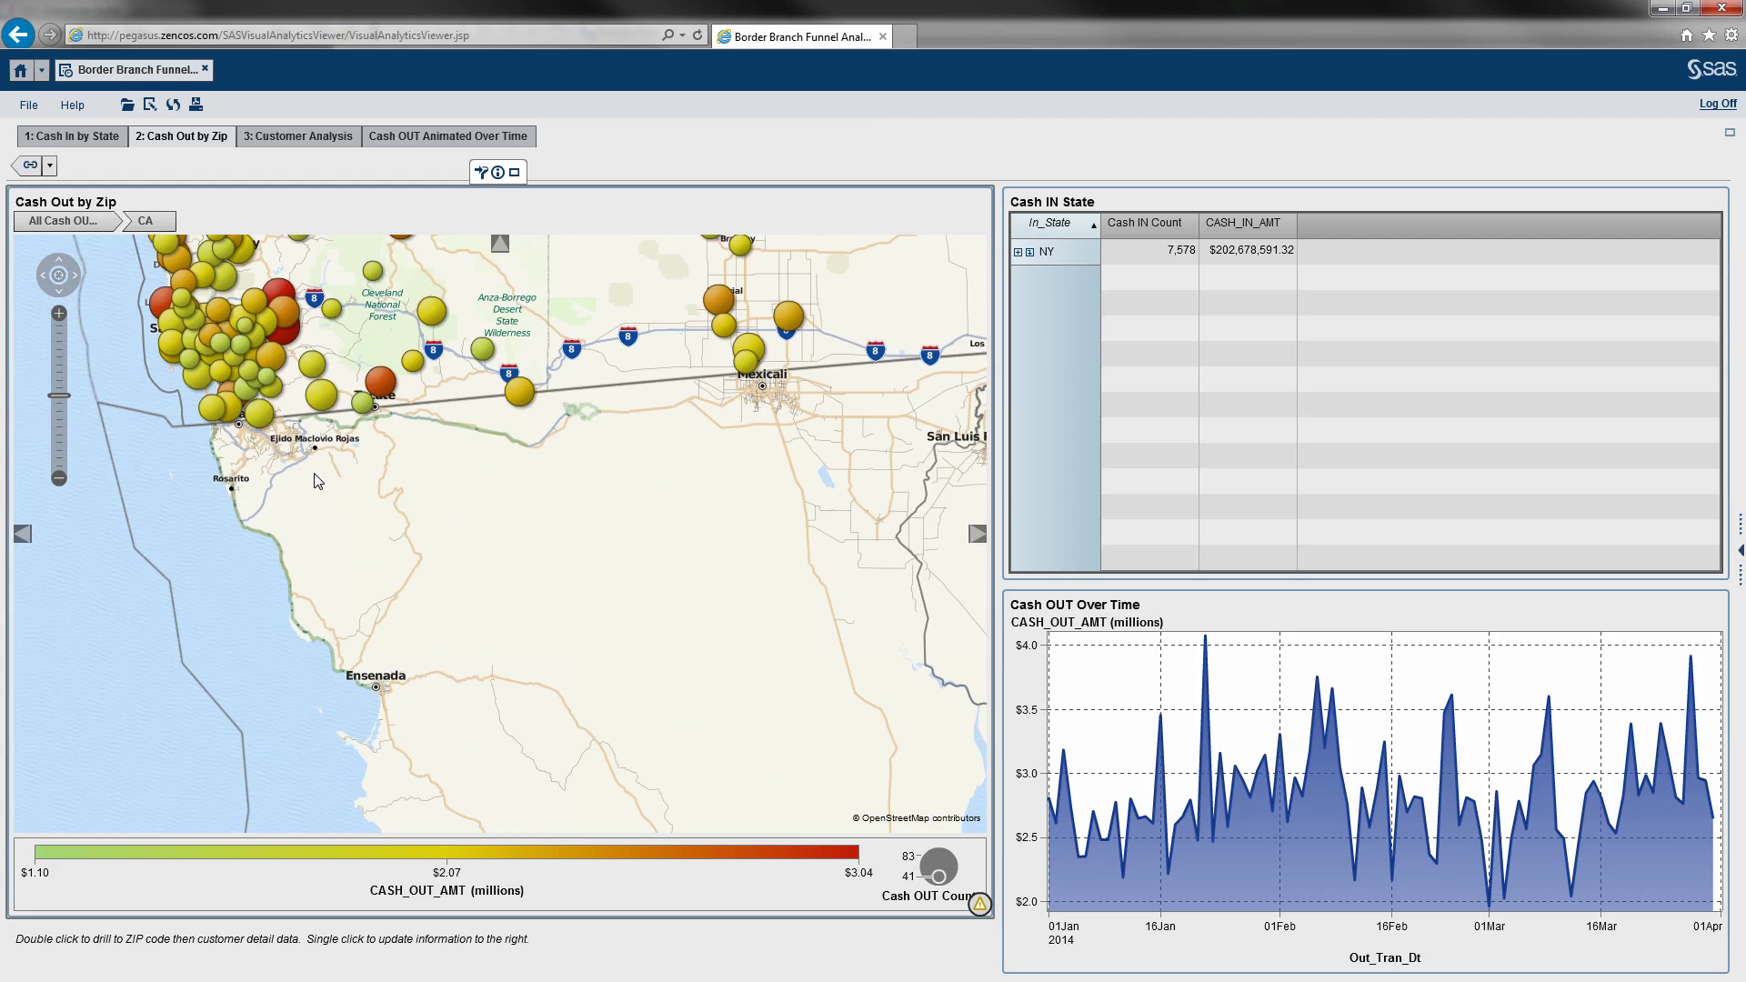
pyautogui.moveTo(342, 528); pyautogui.dragTo(506, 647)
pyautogui.click(59, 314)
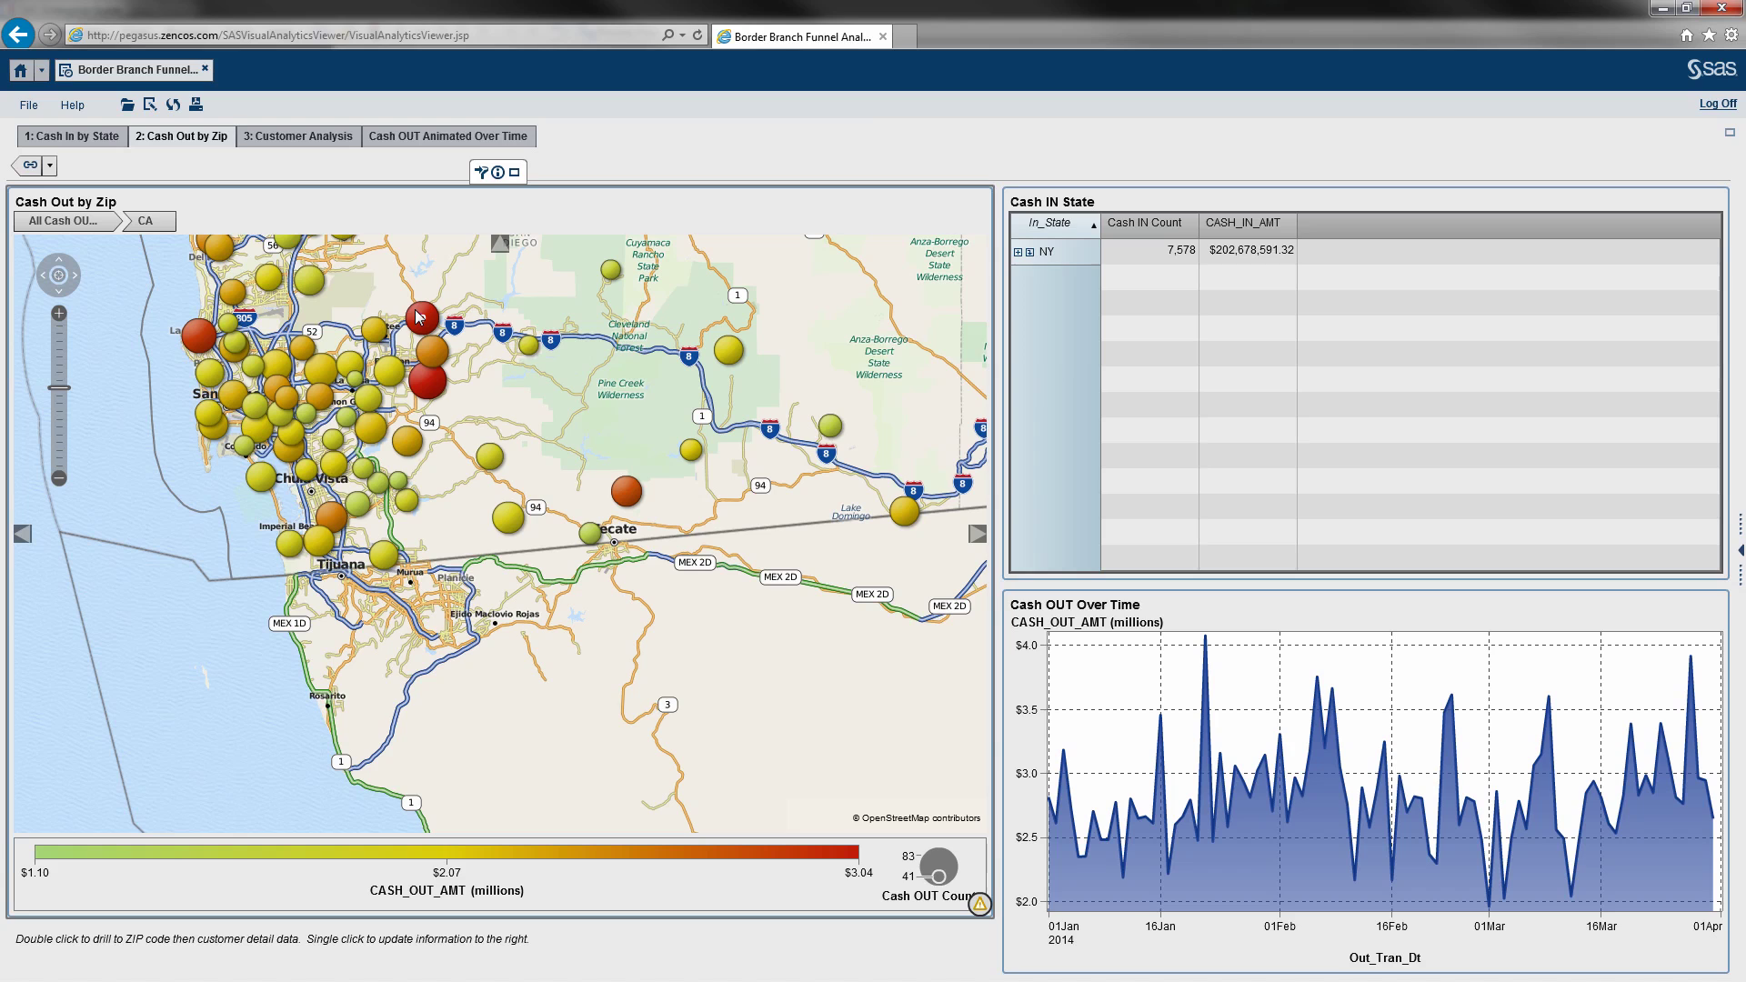
pyautogui.moveTo(504, 377); pyautogui.dragTo(557, 491)
pyautogui.click(517, 479)
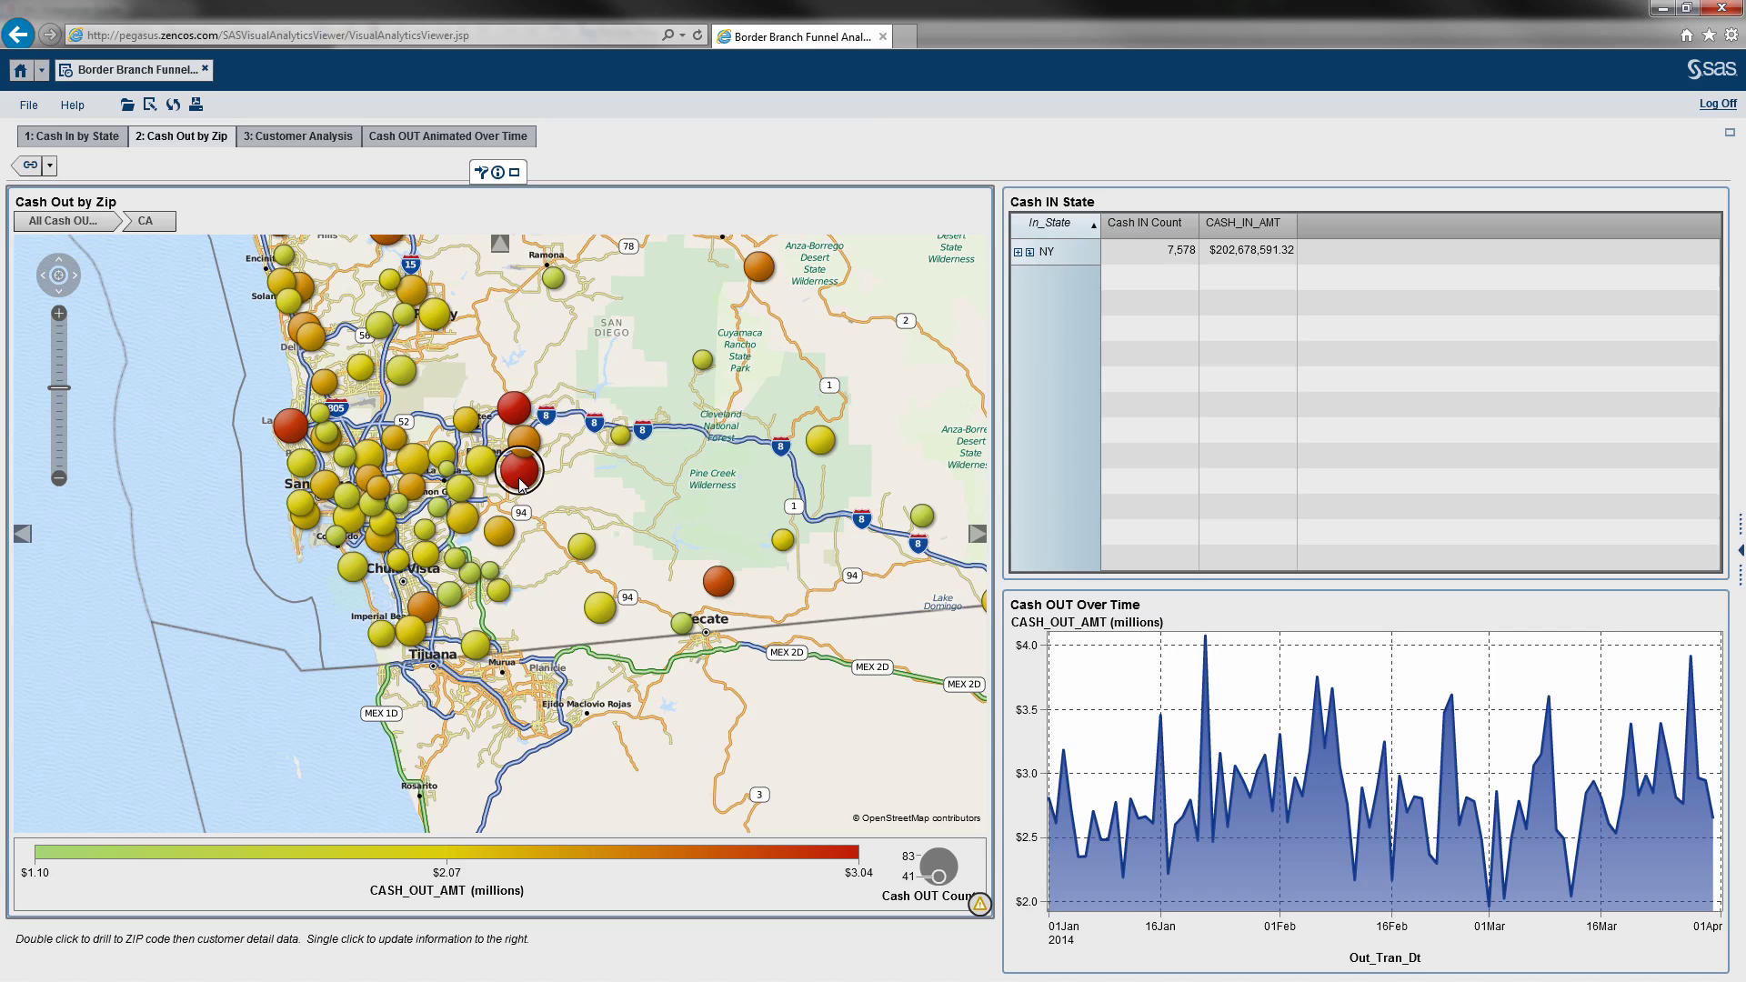
pyautogui.click(511, 413)
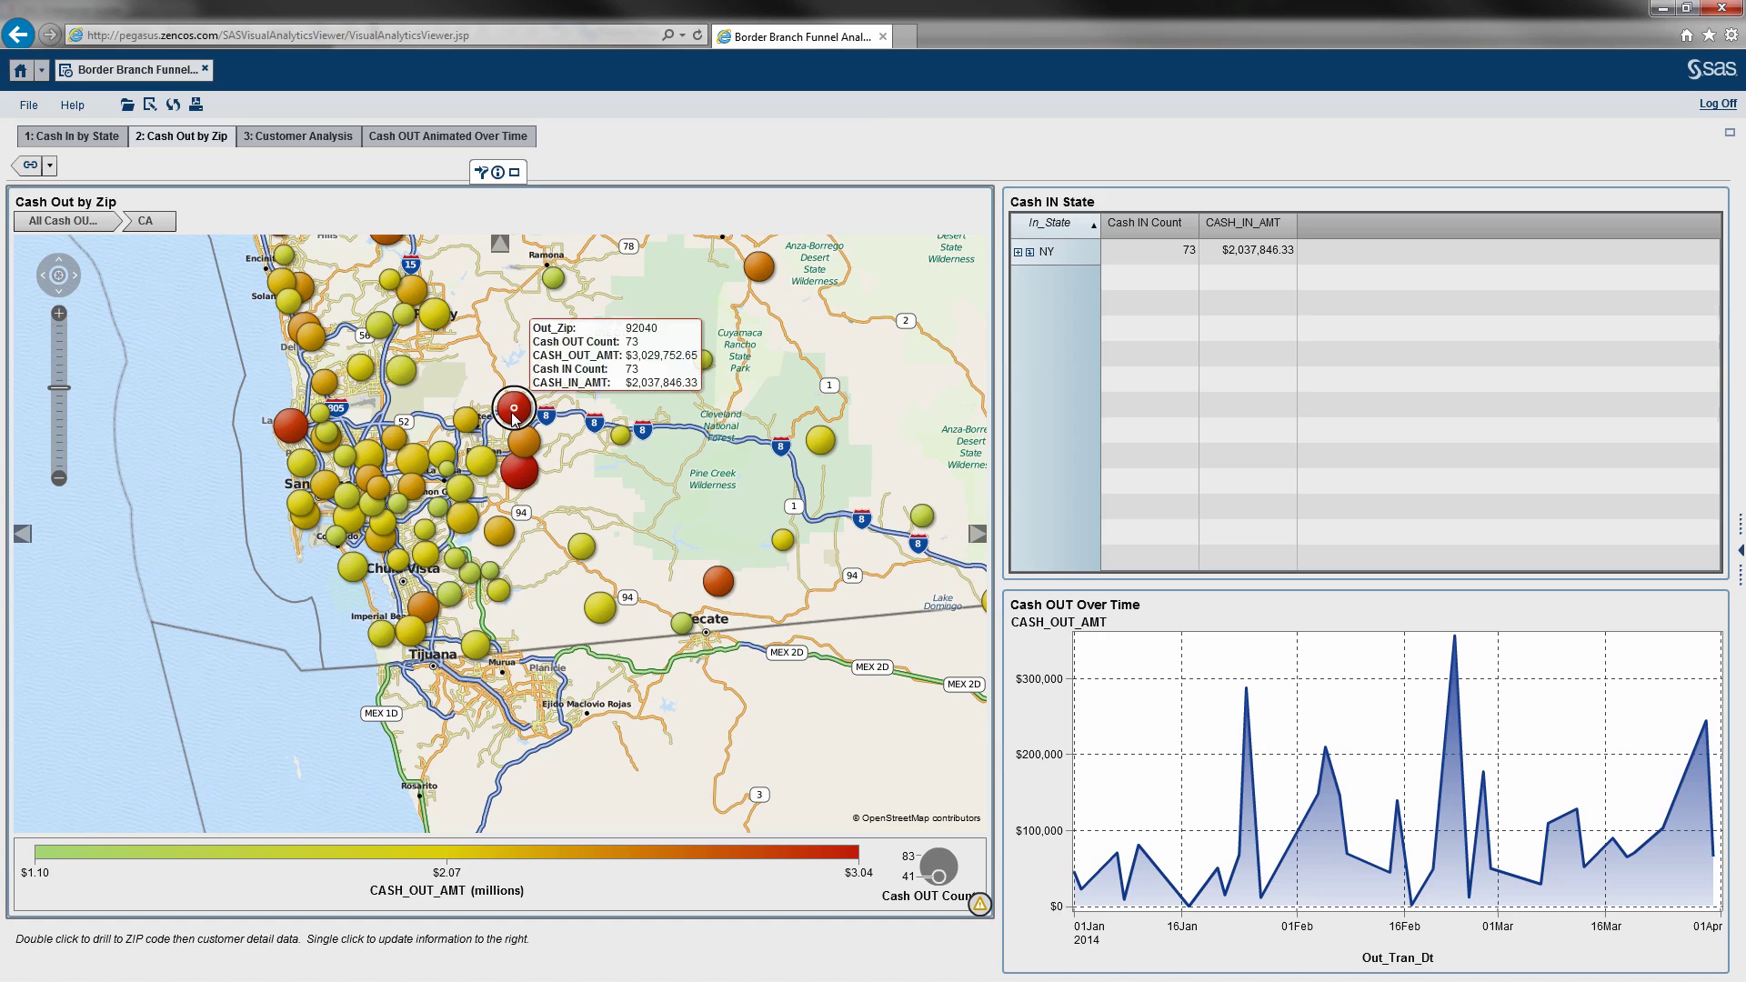
pyautogui.doubleClick(520, 473)
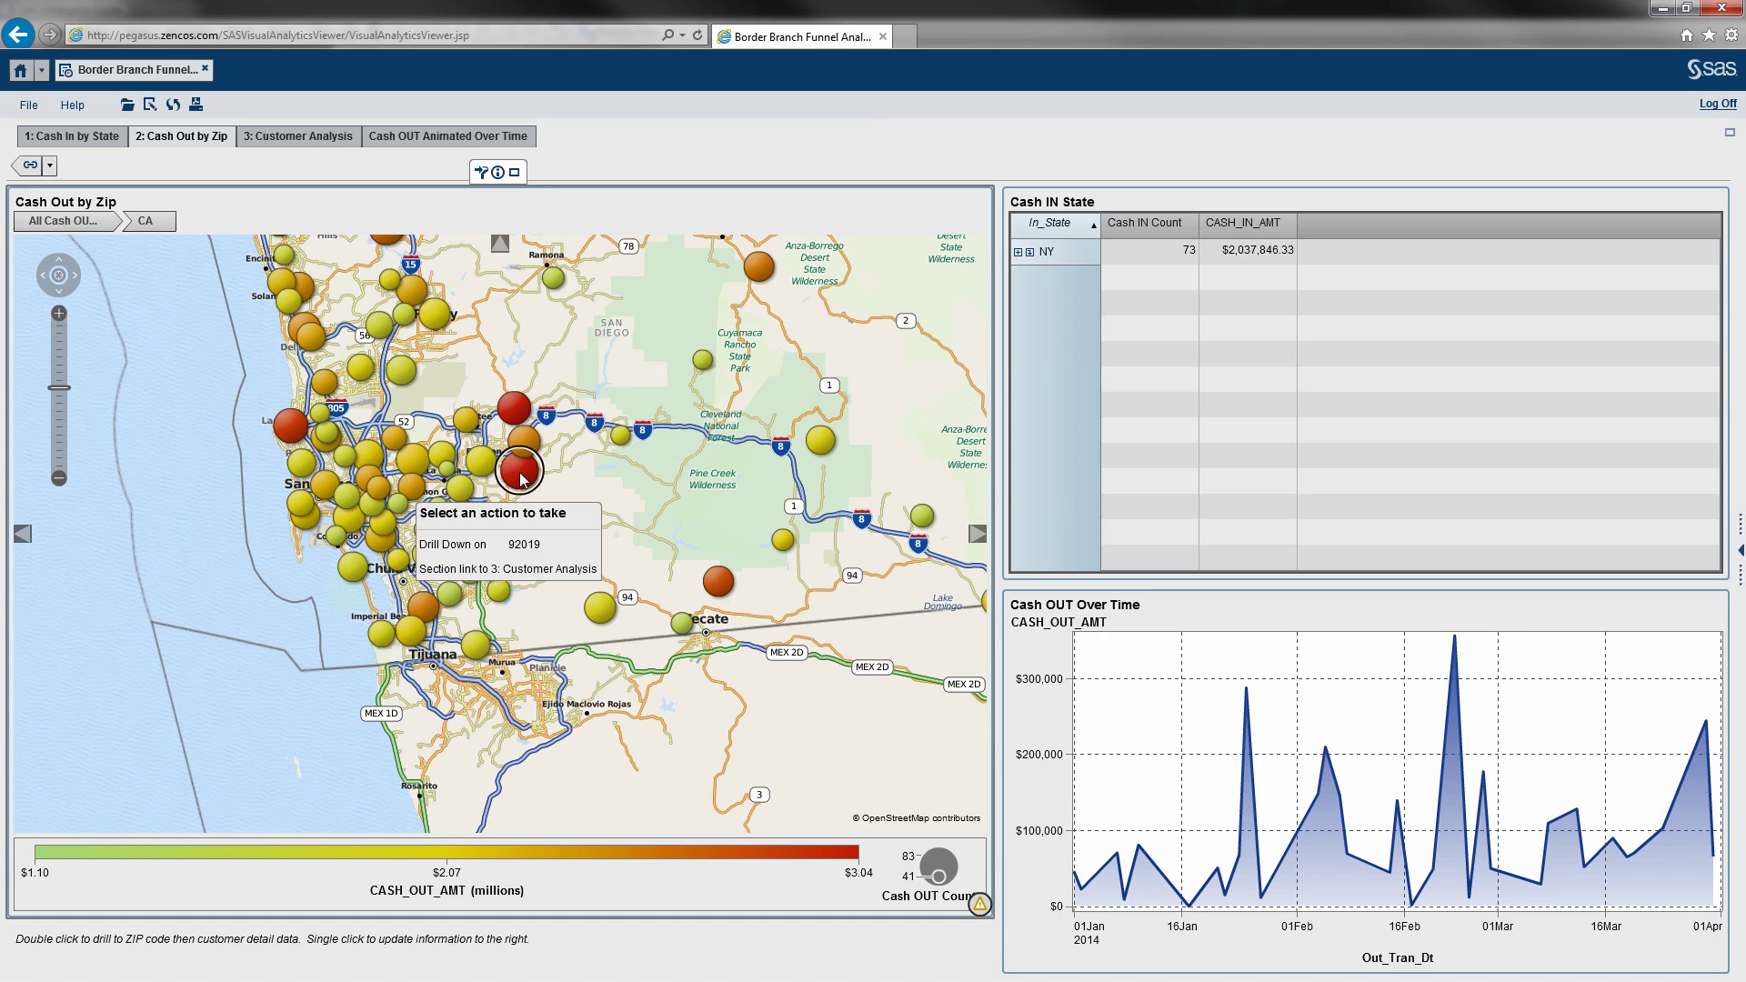
# View the top red customer's transactions for zip 92019 in Customer Analysis, then return to the map
pyautogui.click(525, 569)
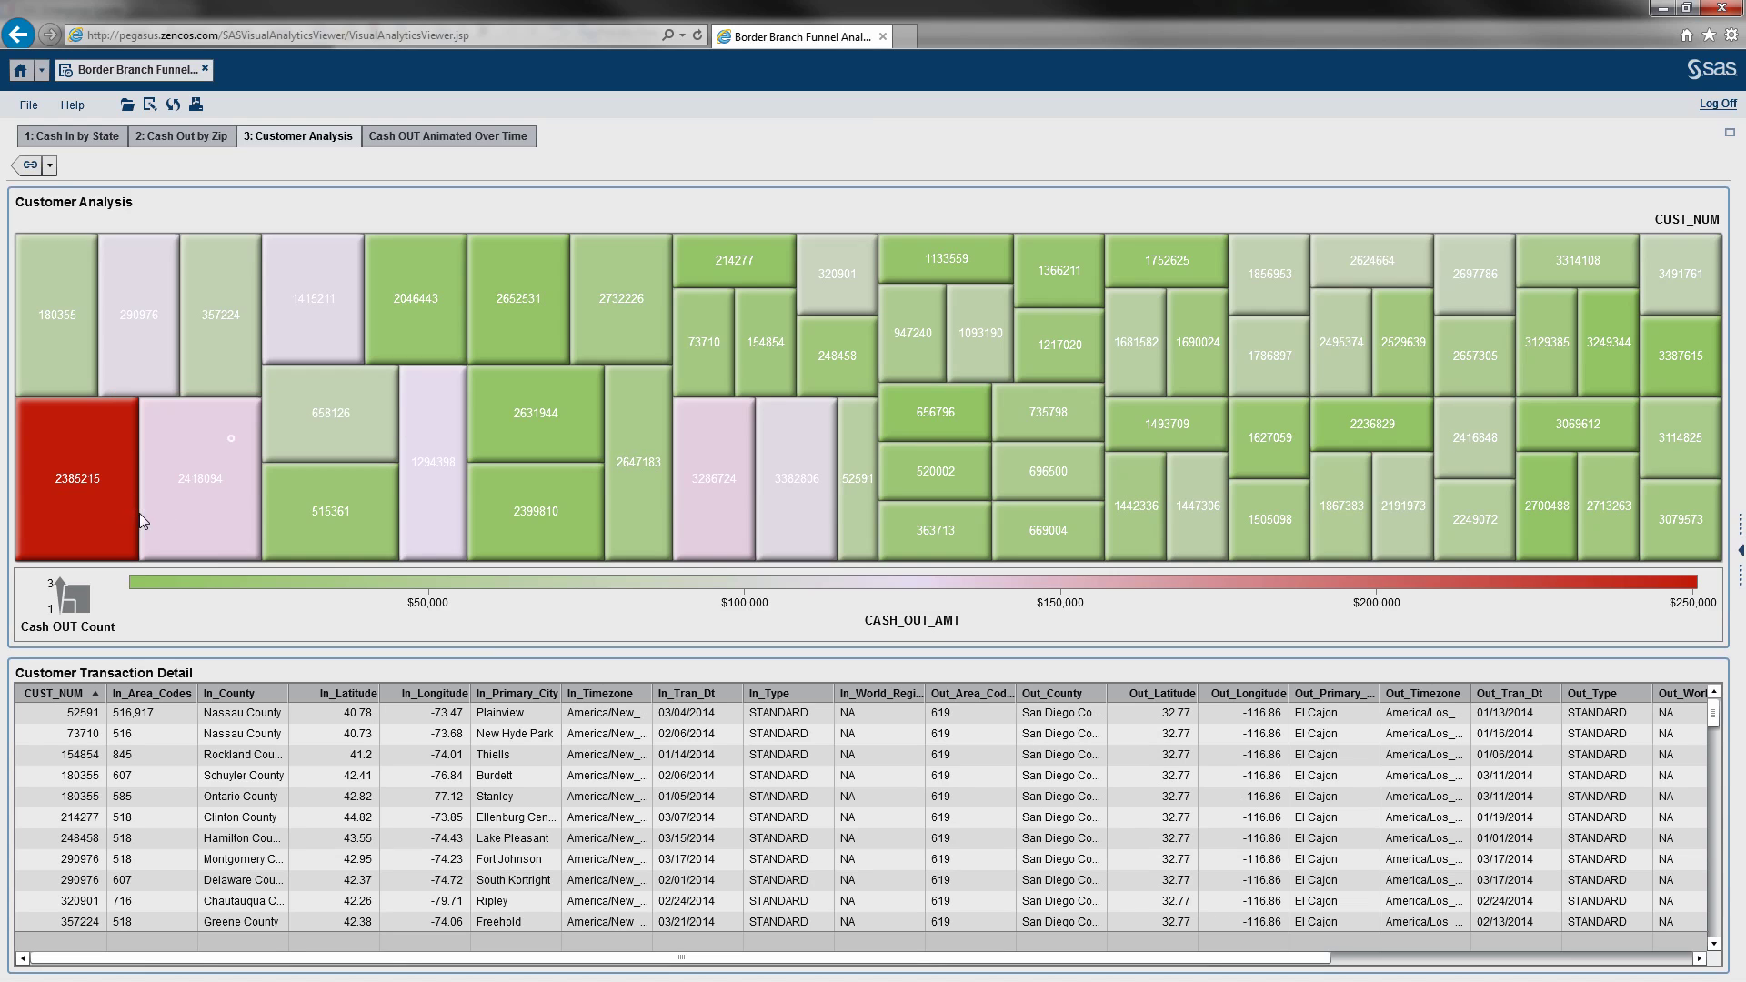
pyautogui.moveTo(80, 471)
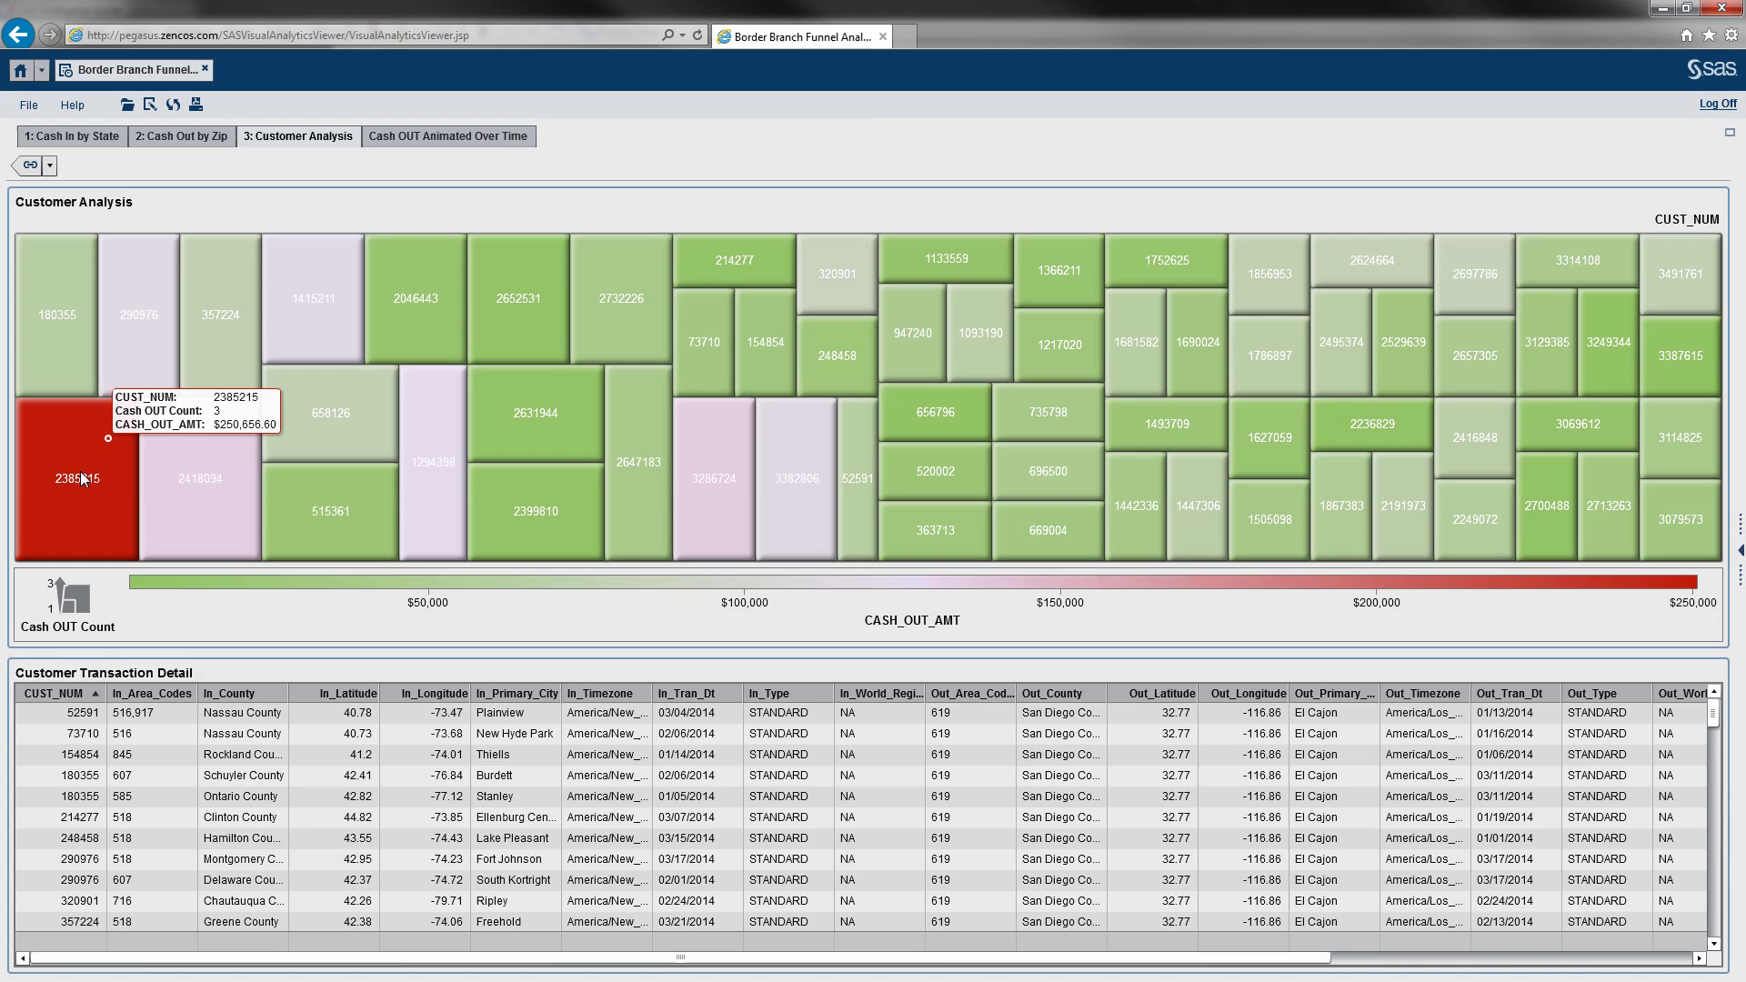
pyautogui.click(80, 471)
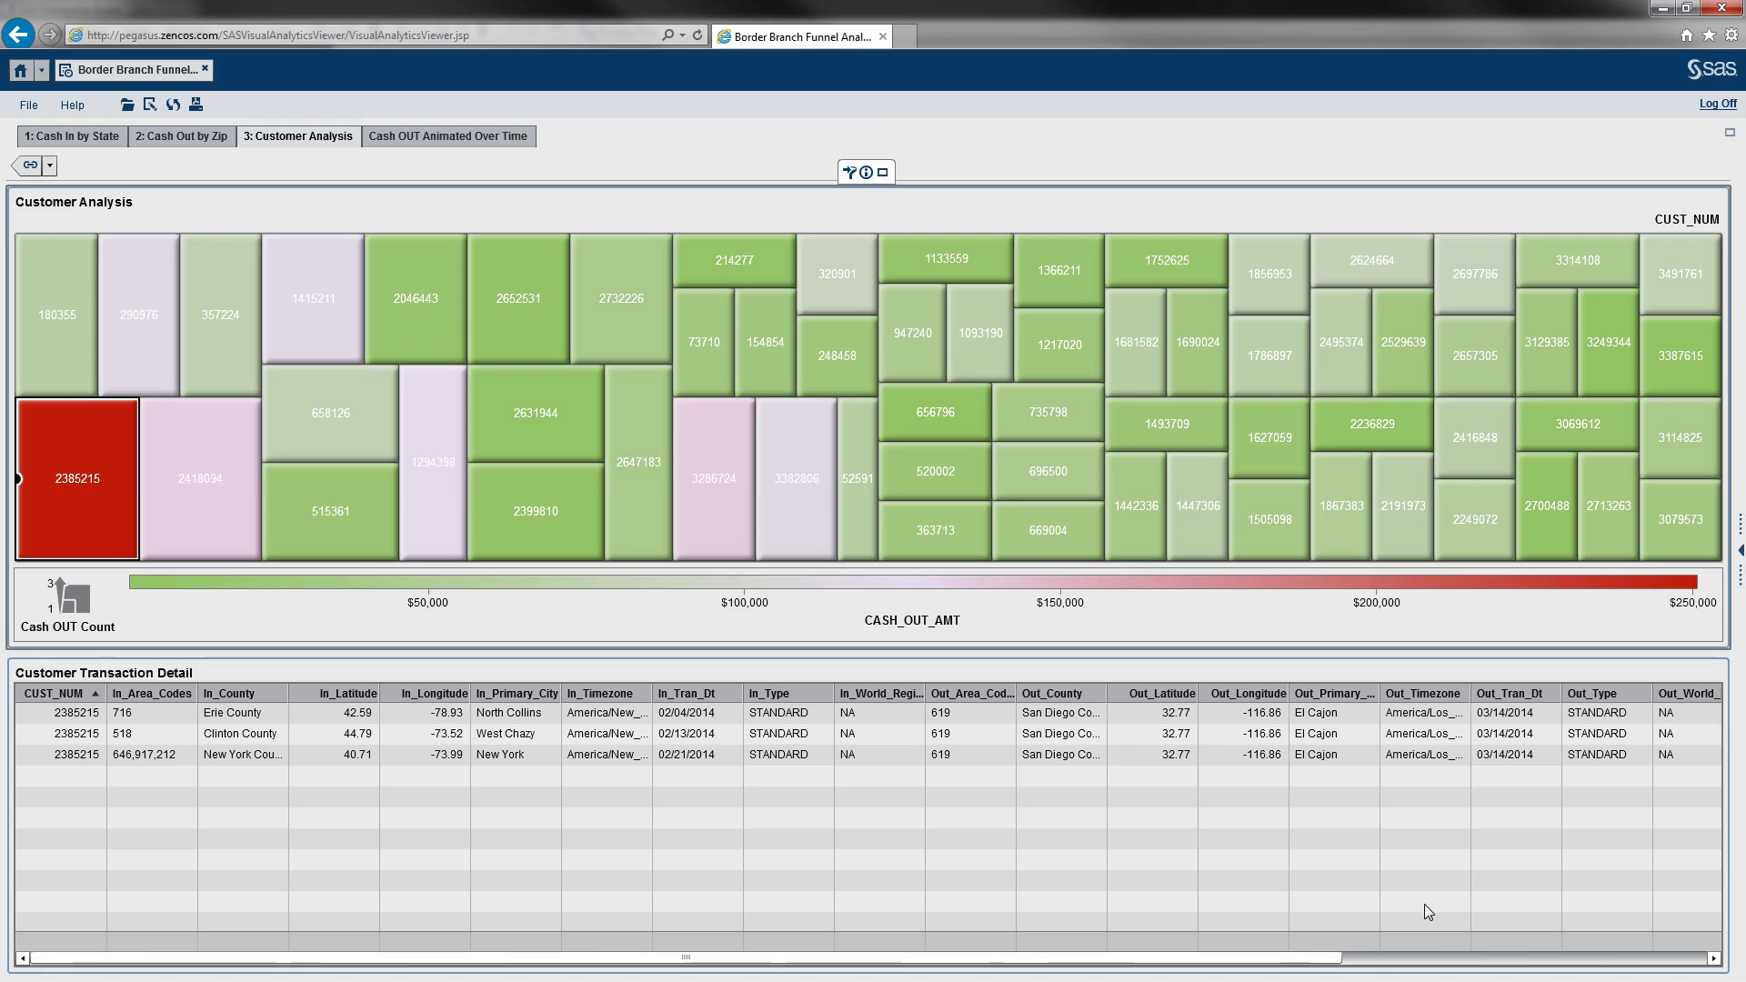
pyautogui.moveTo(1323, 966); pyautogui.dragTo(1697, 962)
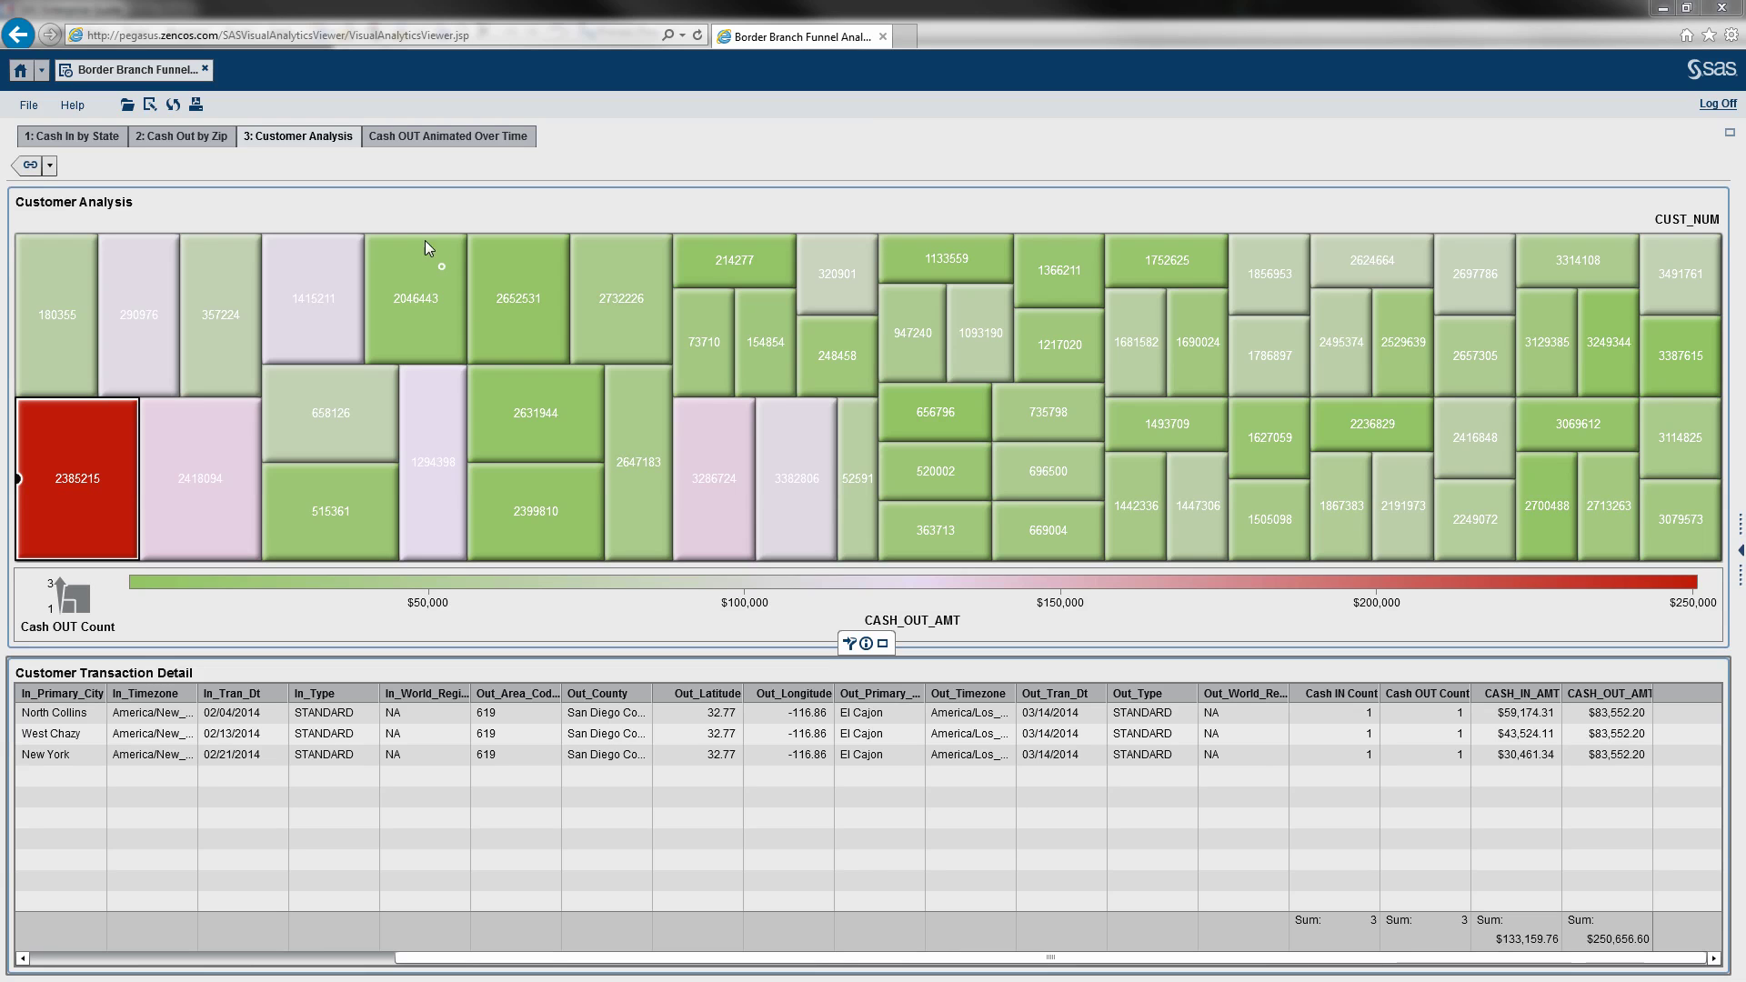
pyautogui.click(33, 165)
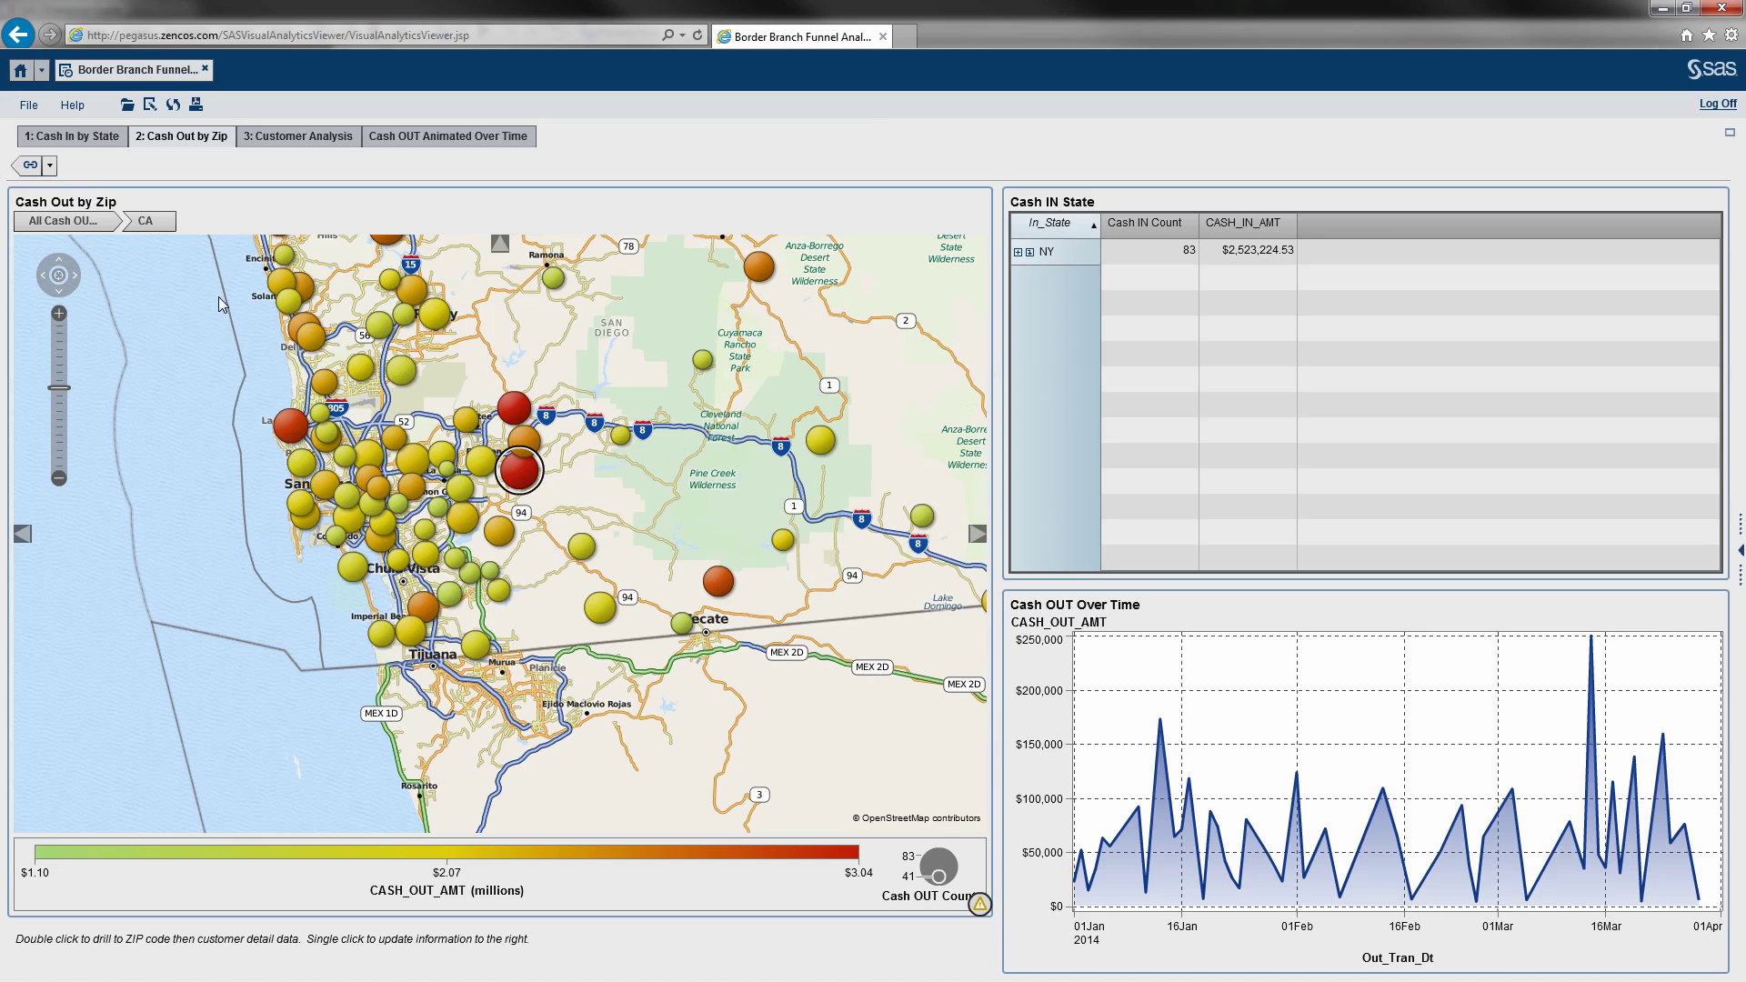
# Link zip 92040 to Customer Analysis and filter to the top-left red customer's three transactions
pyautogui.click(511, 411)
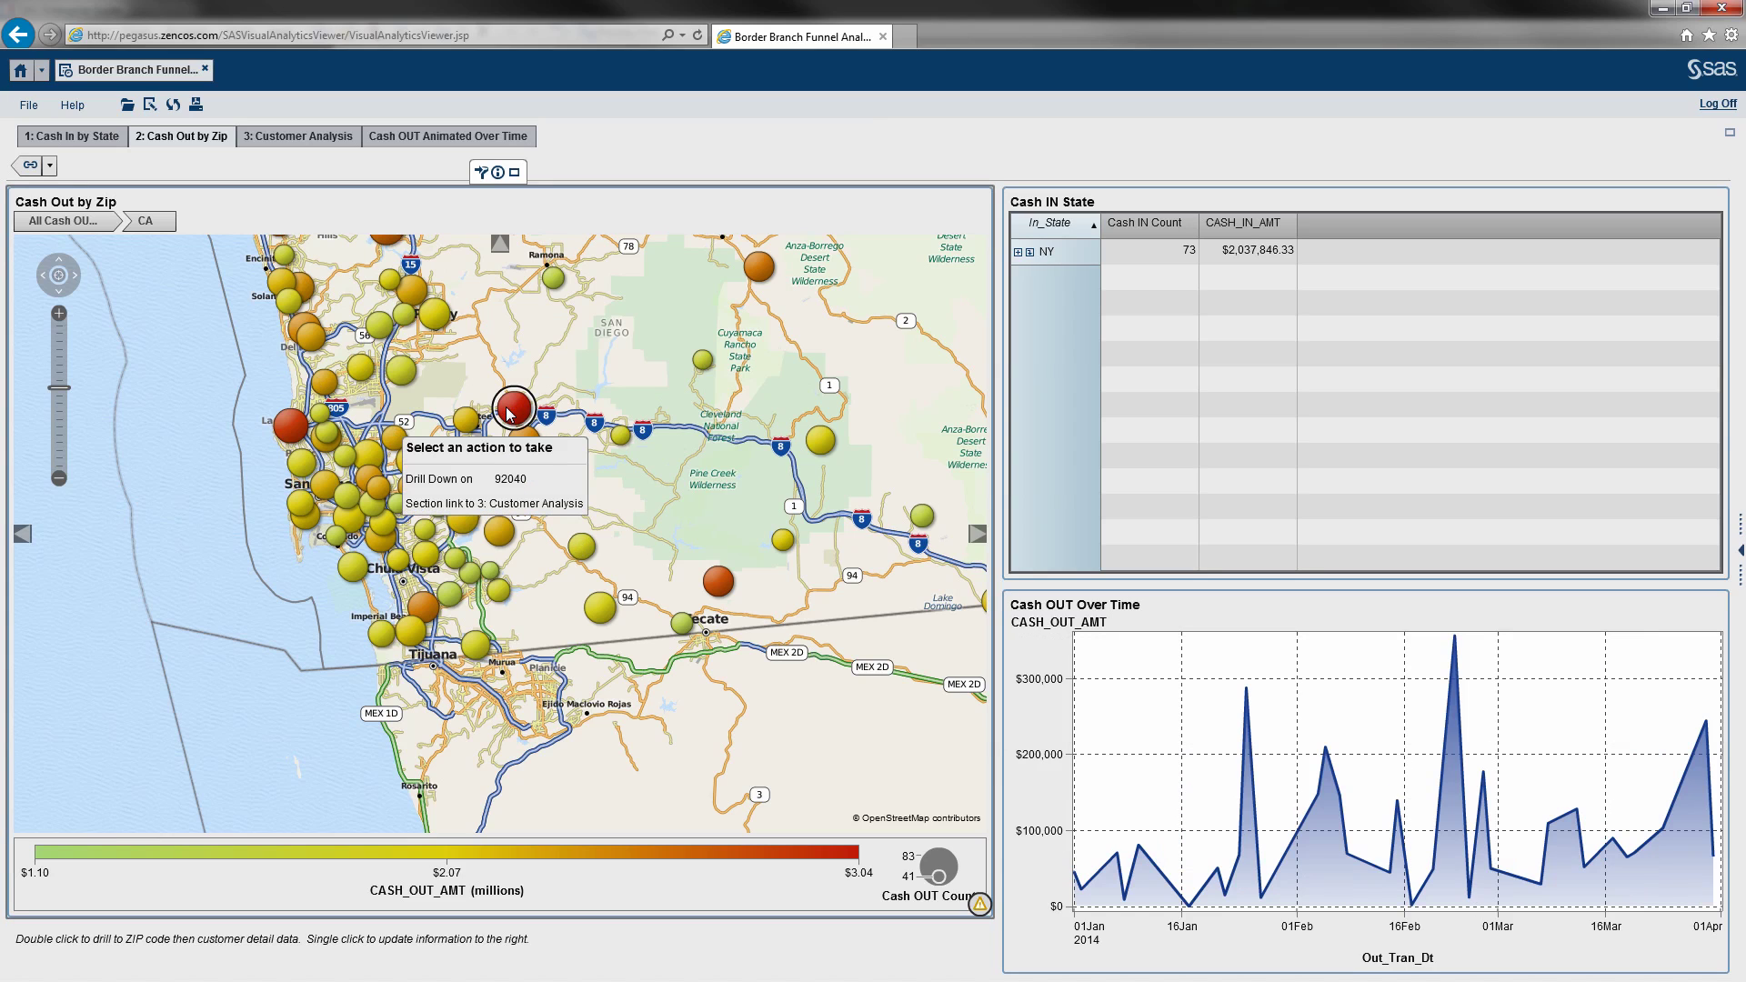
pyautogui.click(535, 503)
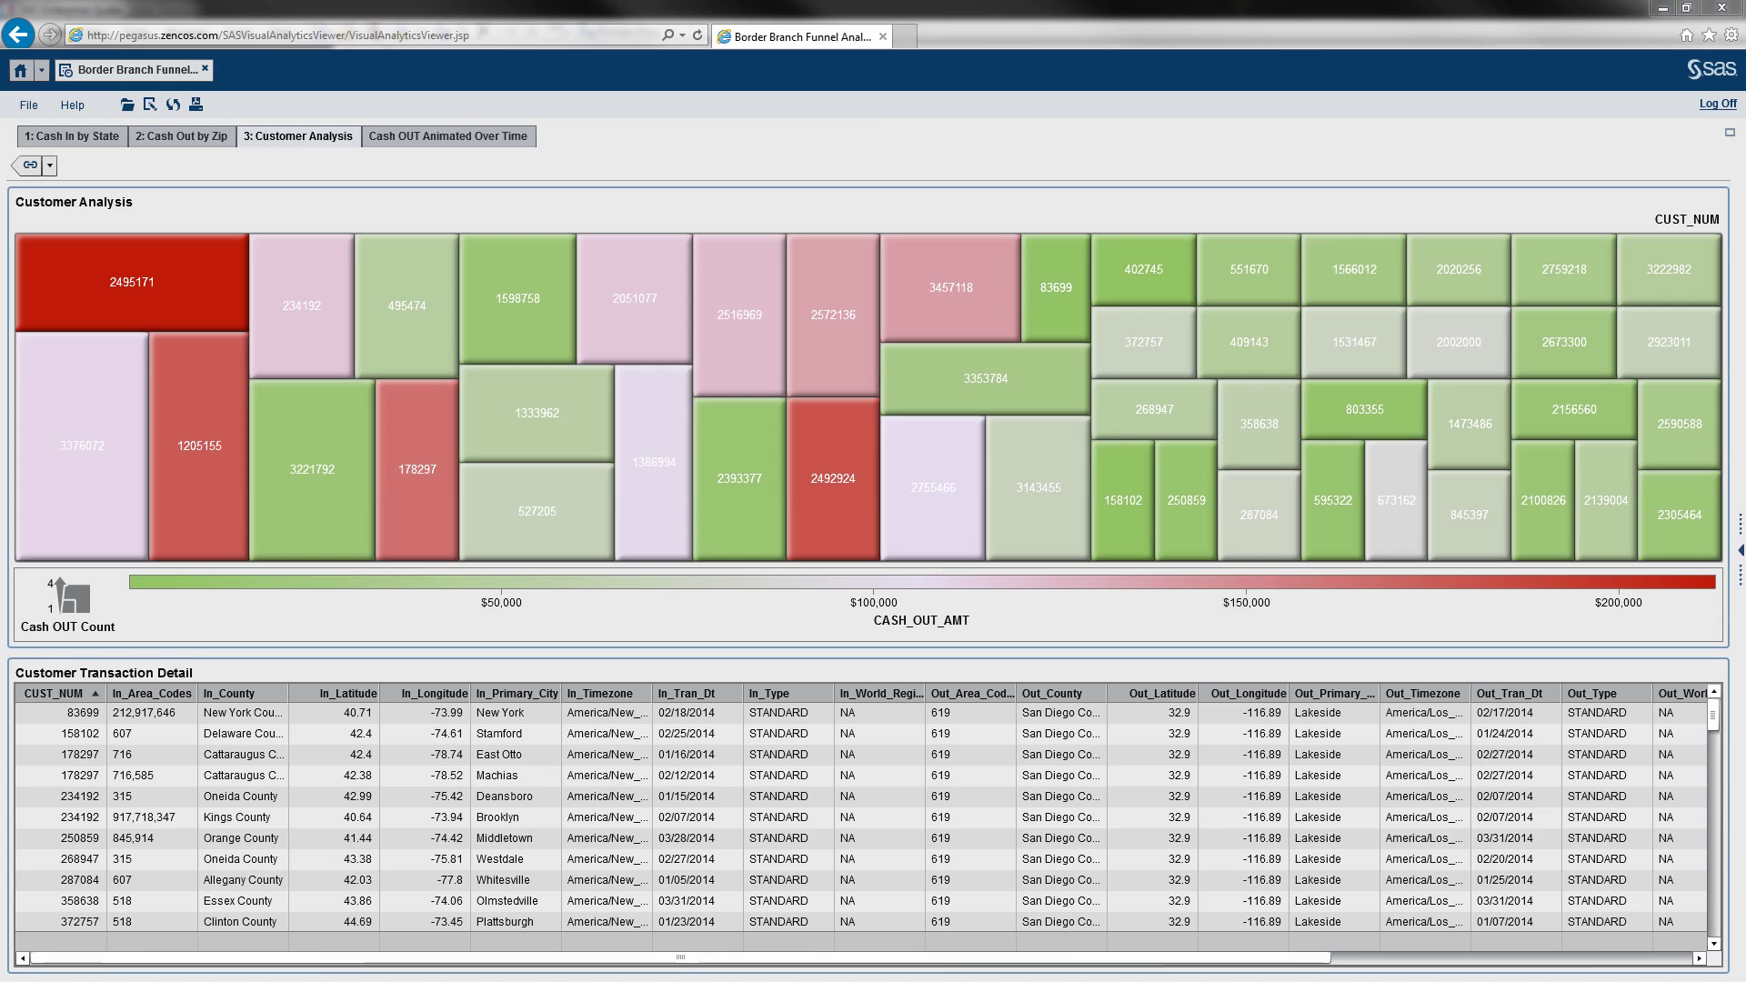
pyautogui.click(164, 308)
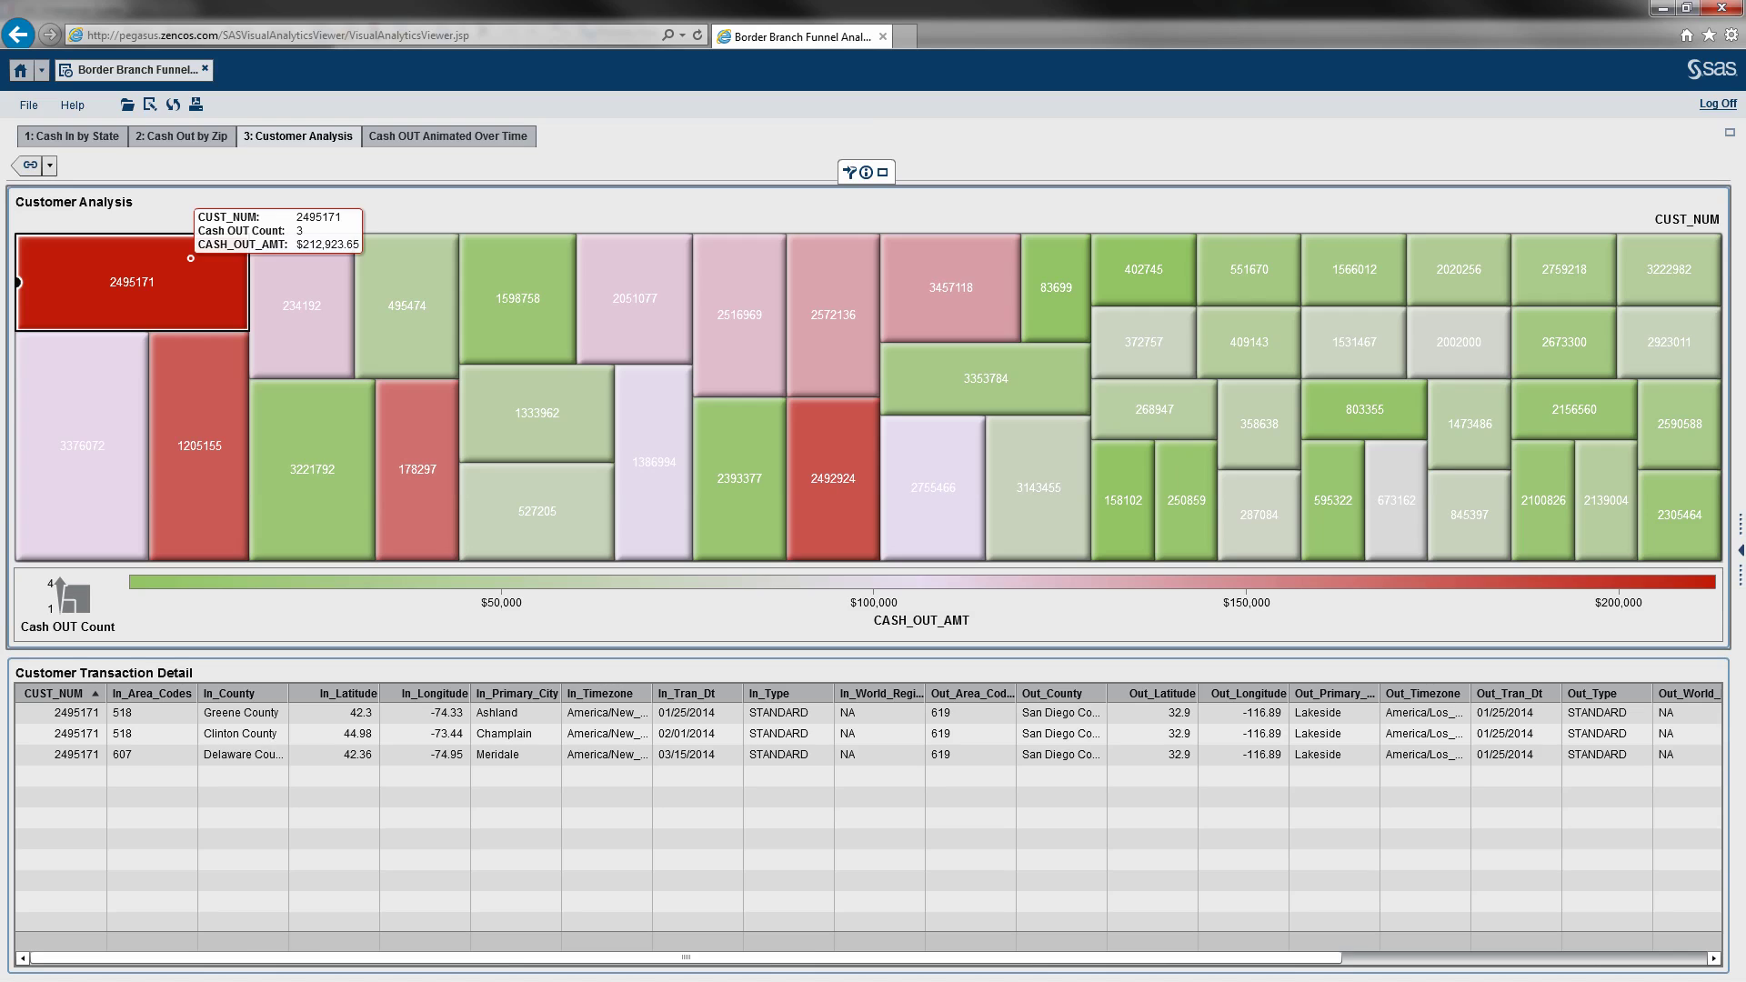